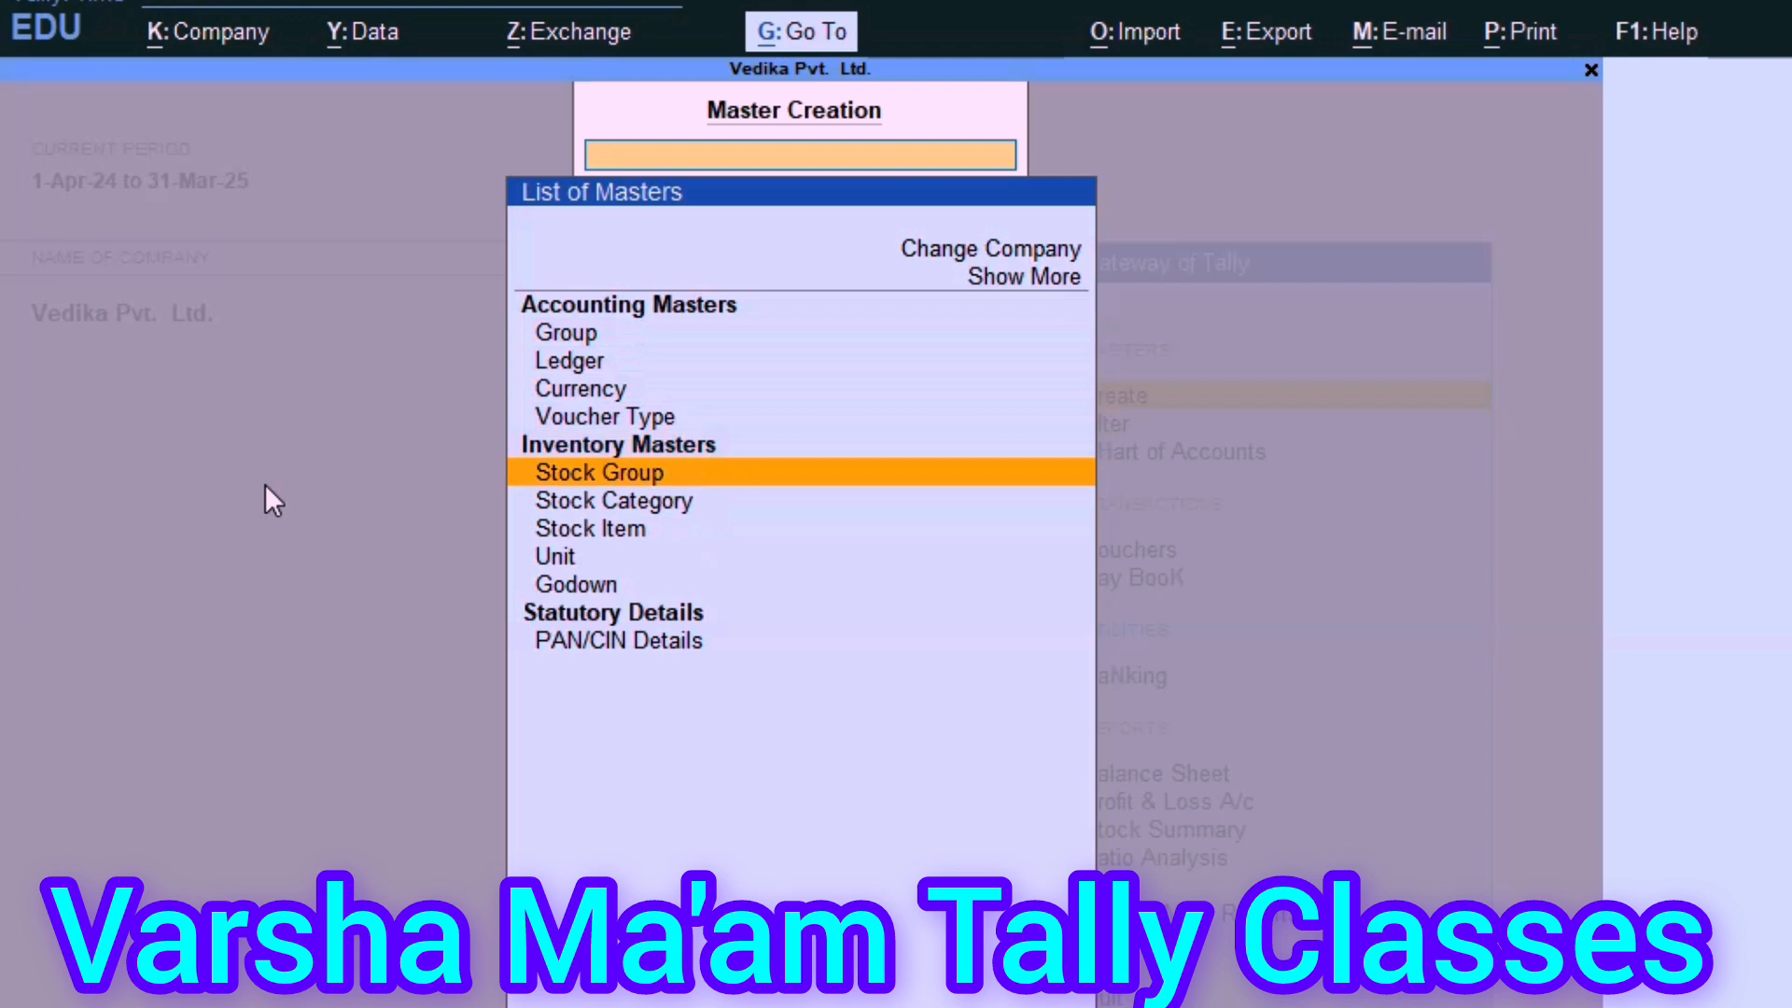
key("Down")
key("Down")
key("Up")
key("Down")
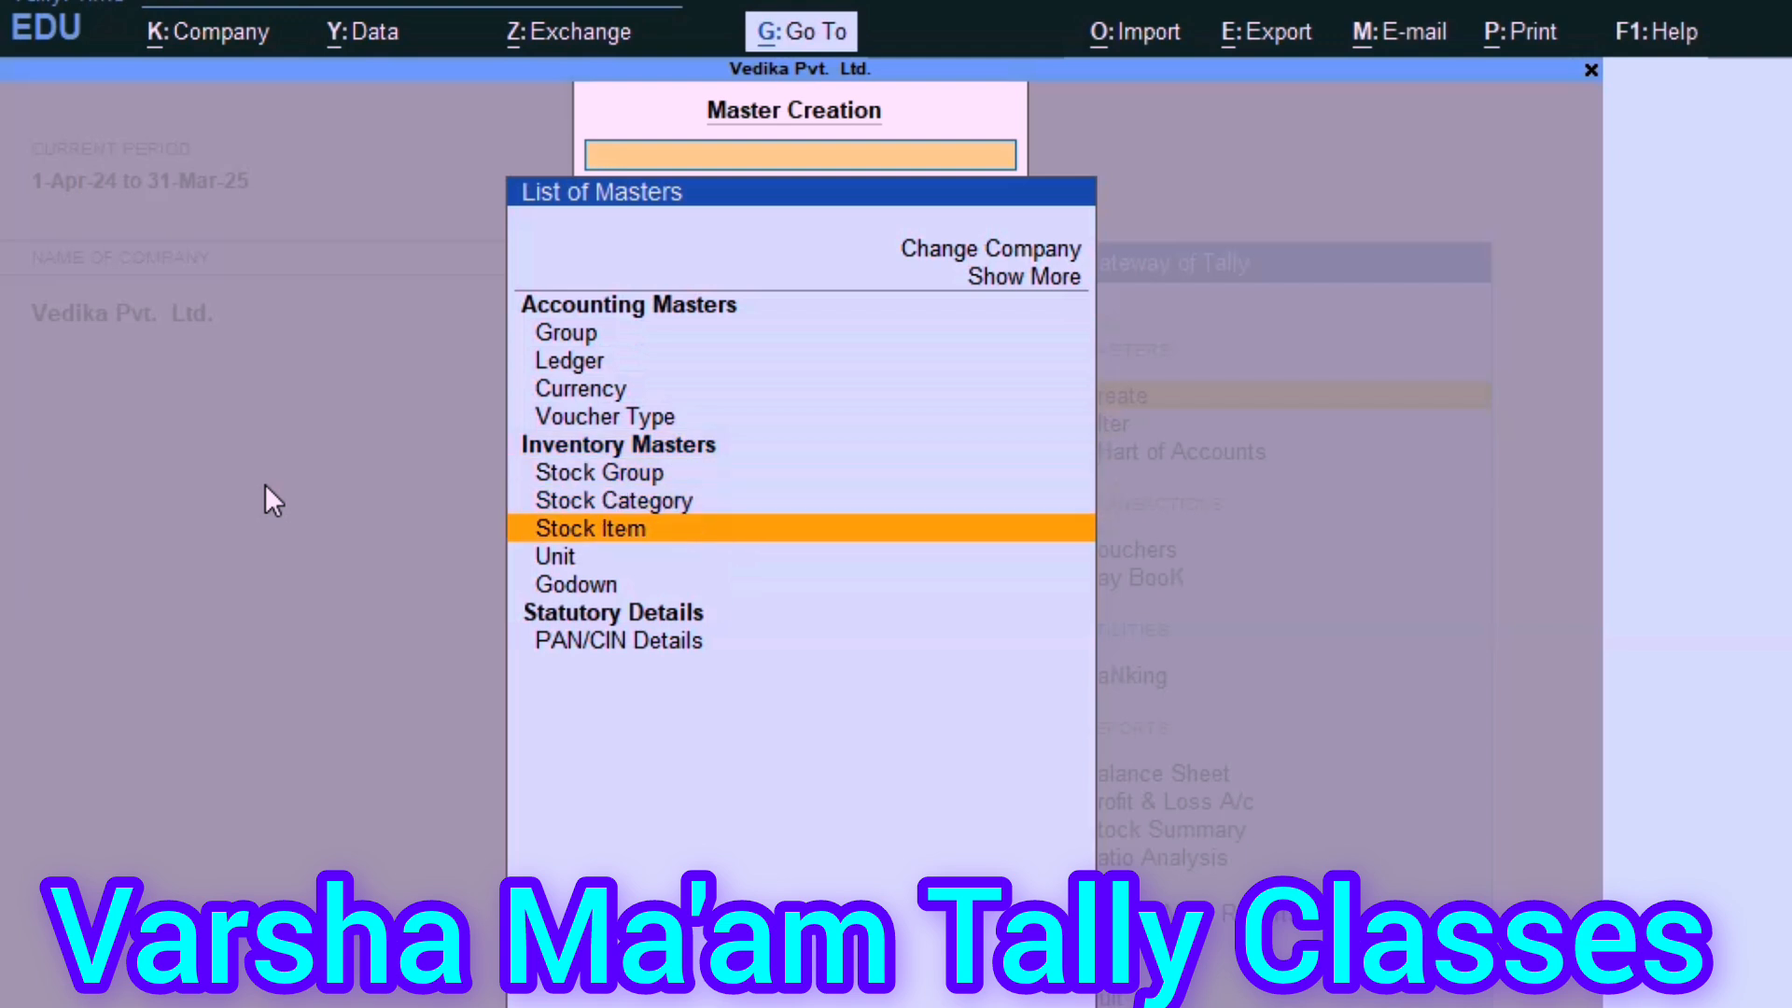
key("Up")
key("Down")
key("Up")
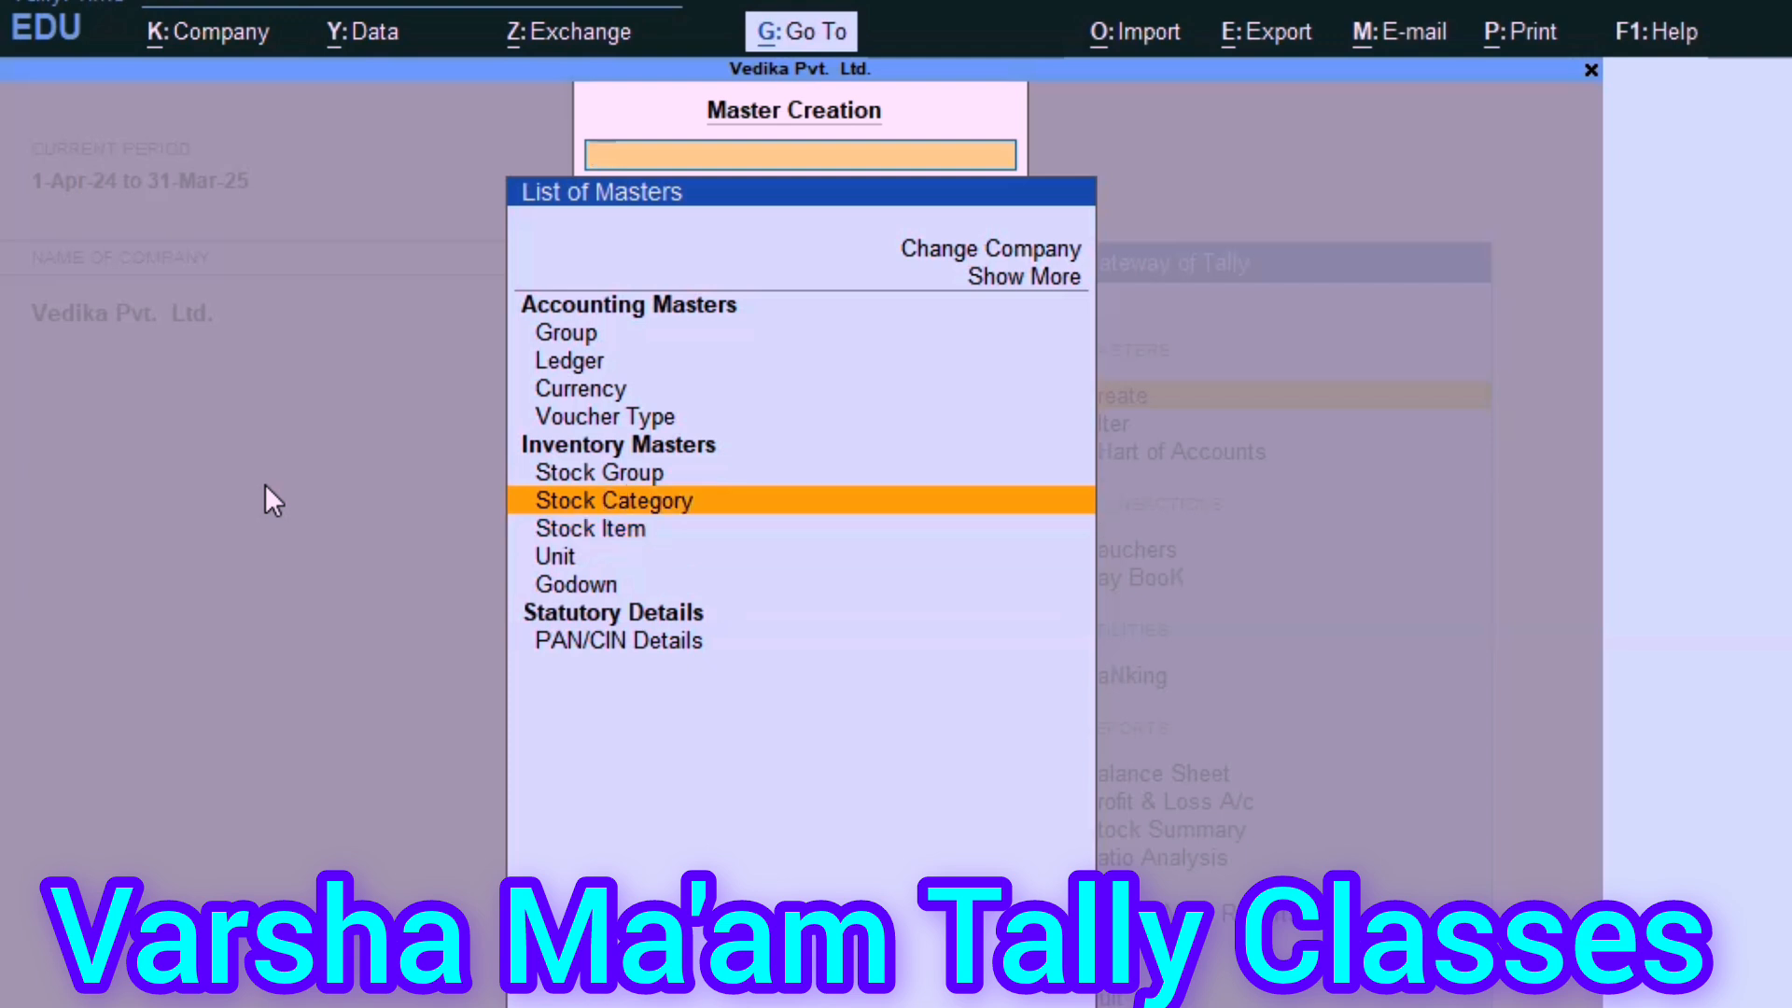
key("Up")
key("Down")
key("Down")
key("Down")
key("Down")
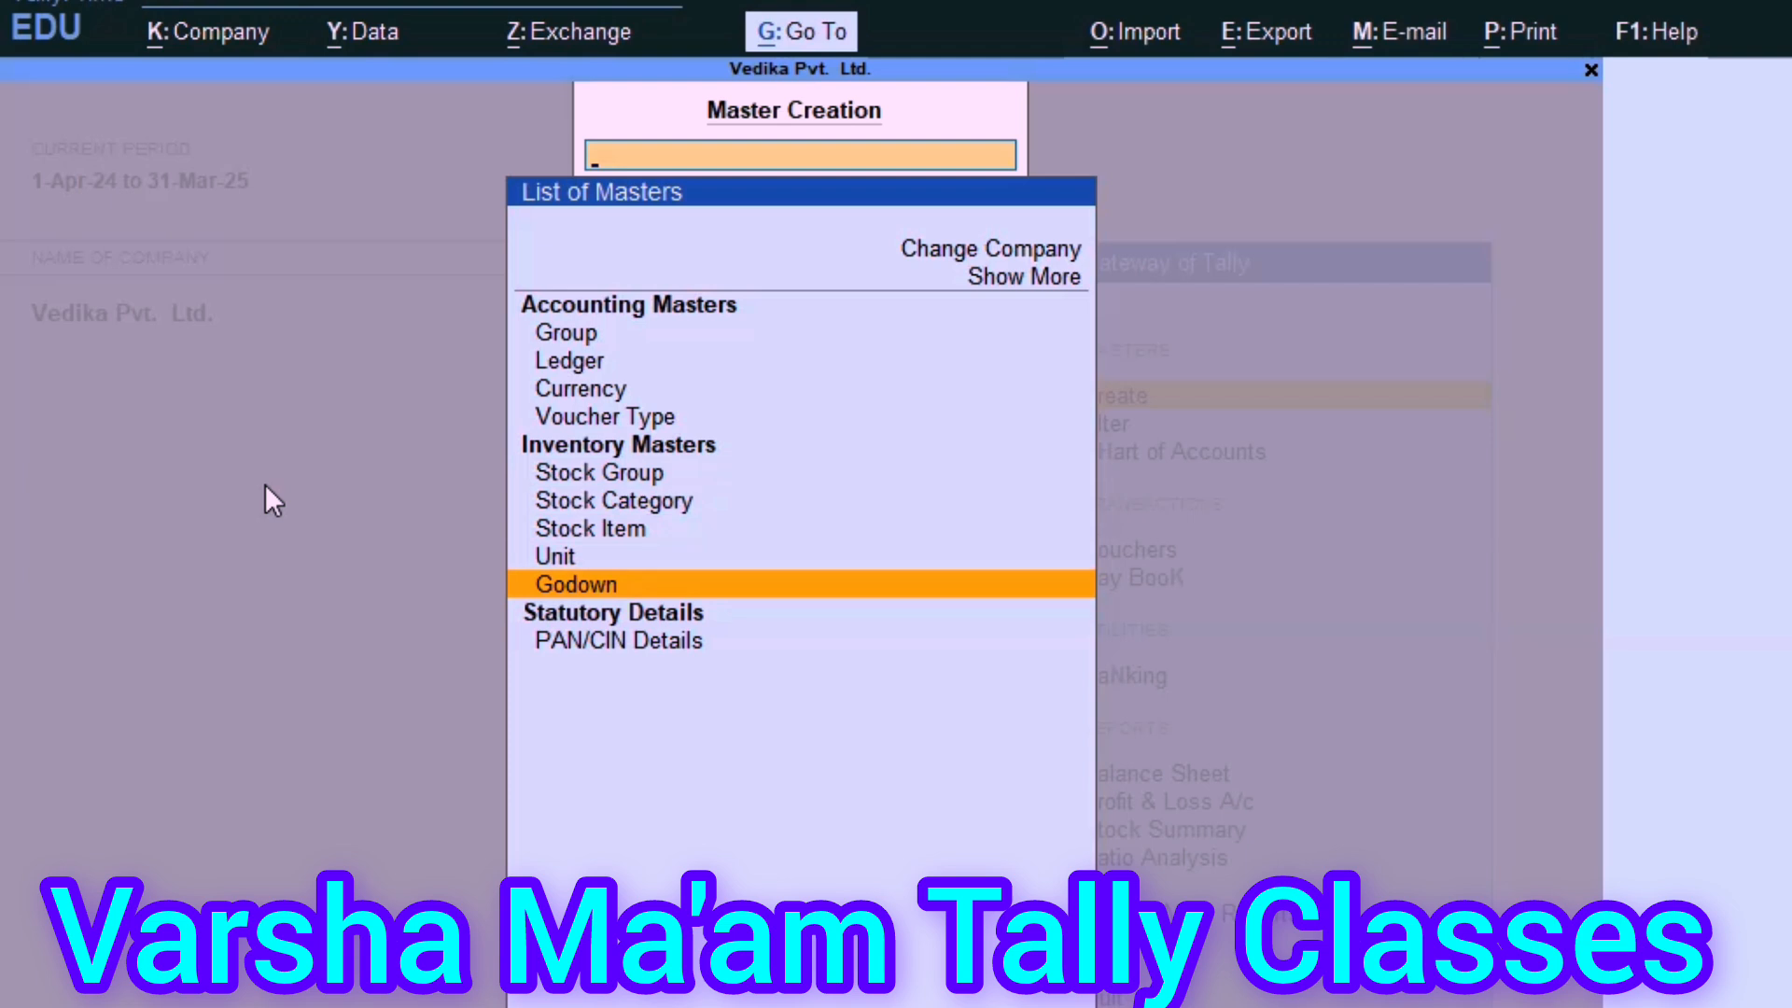
key("Up")
key("Up")
key("Up")
key("Up")
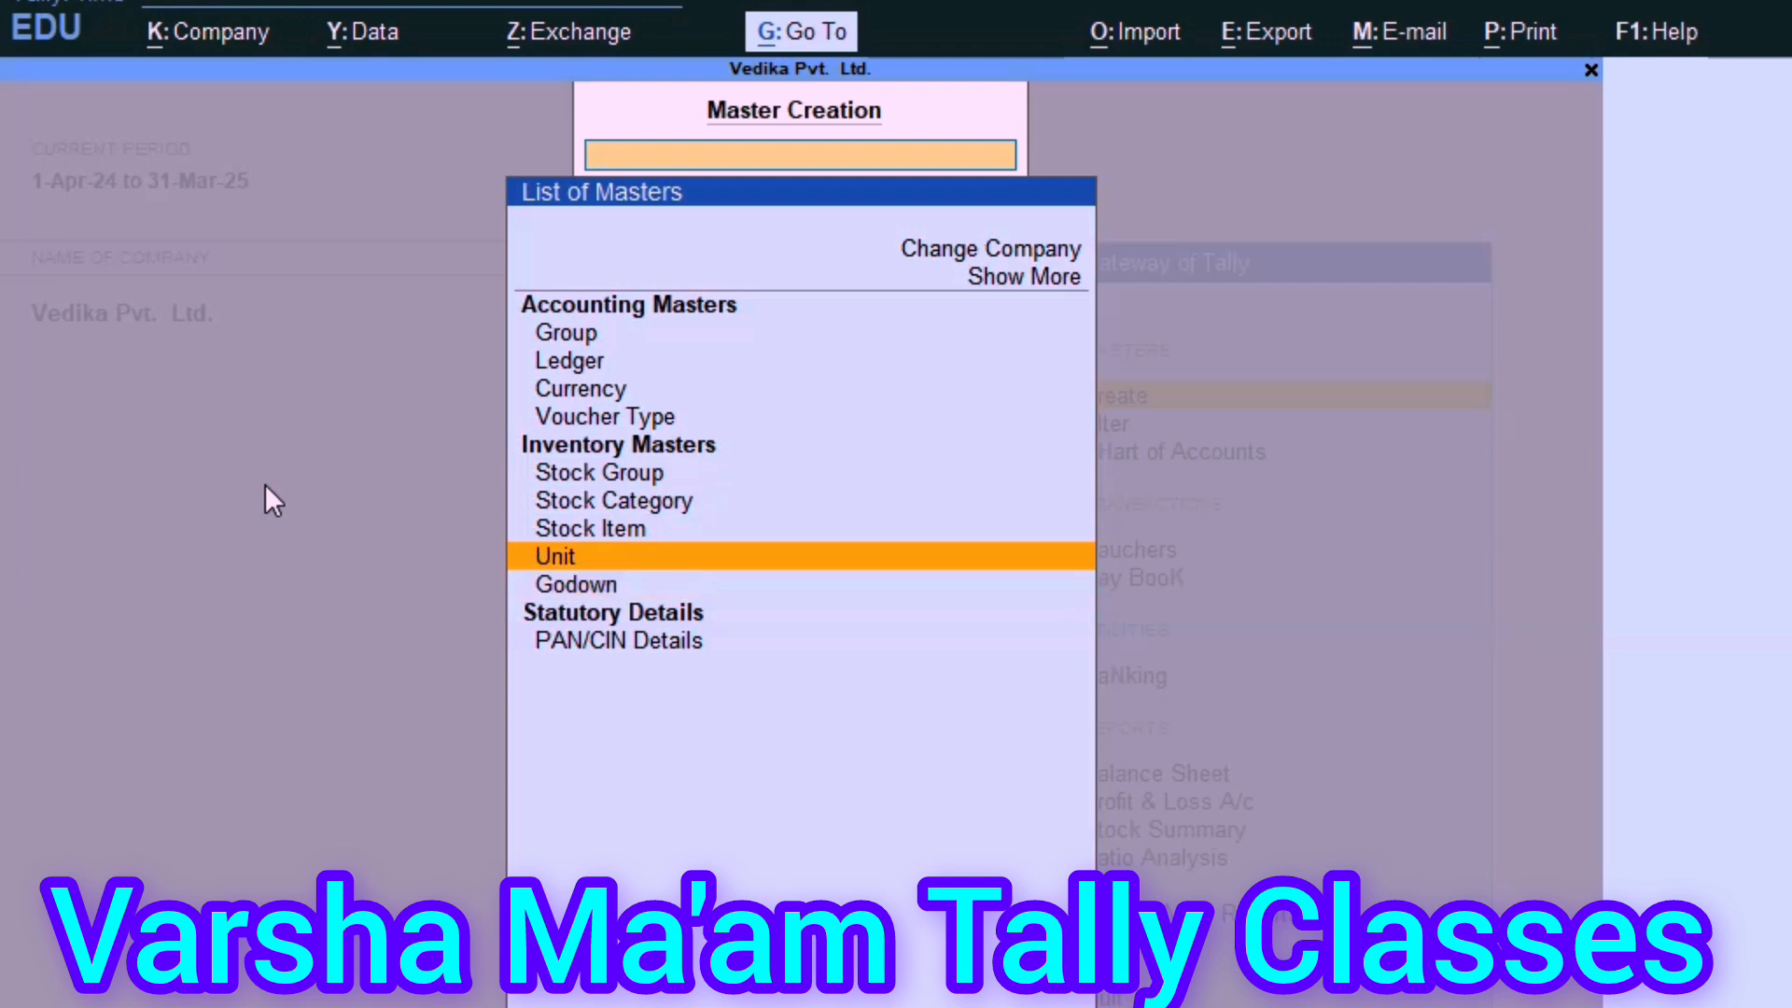
key("Down")
key("Down")
key("Down")
key("Down")
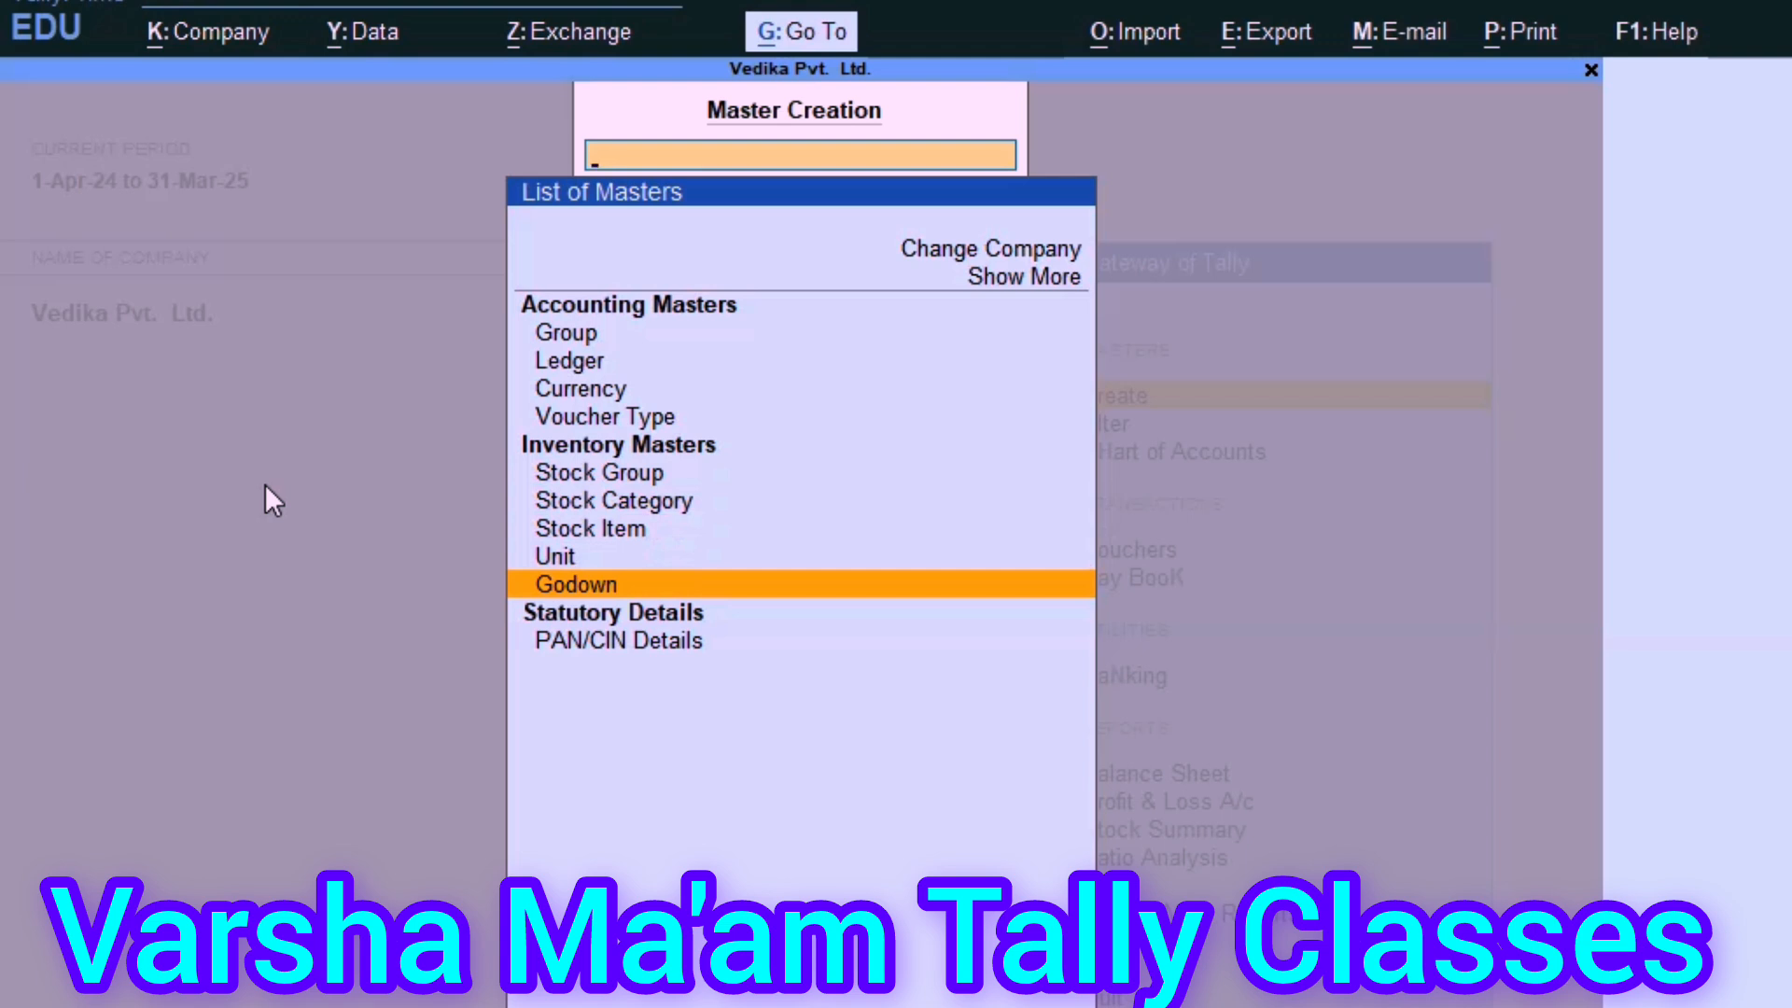
key("Up")
key("Up")
key("Down")
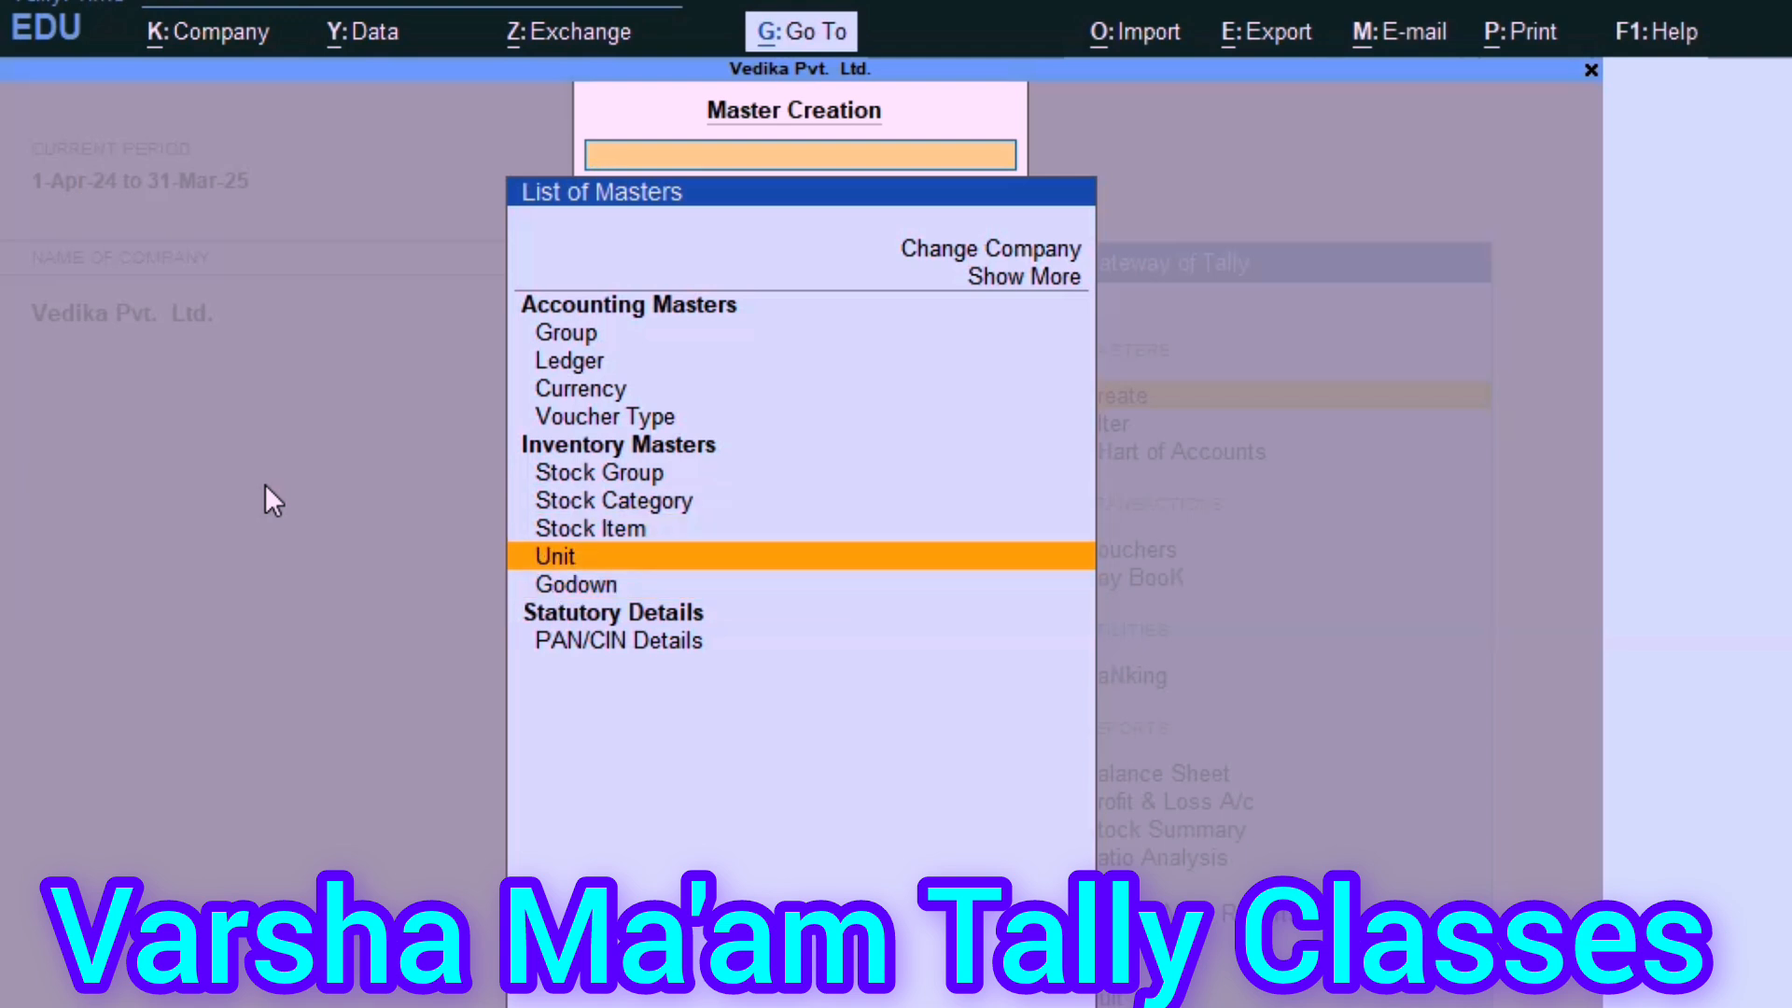
Start a new stock item and name it Samsang 4G, leaving the alias blank.
key("Up")
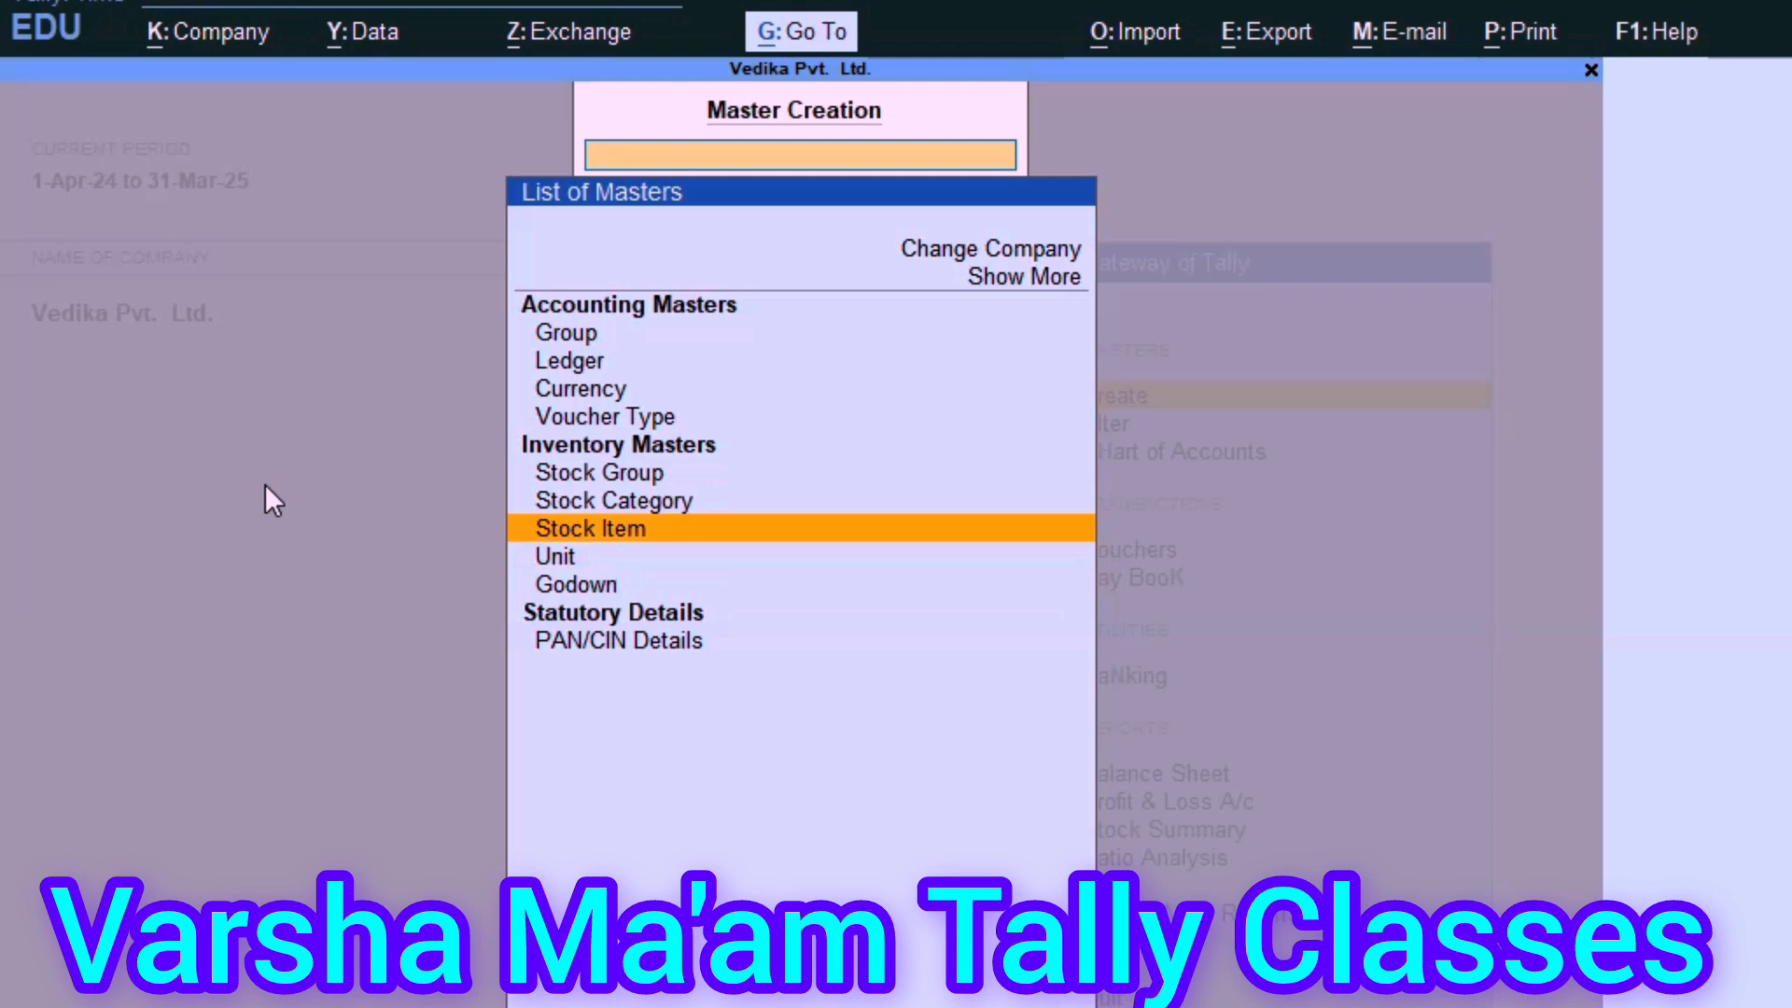
key("Return")
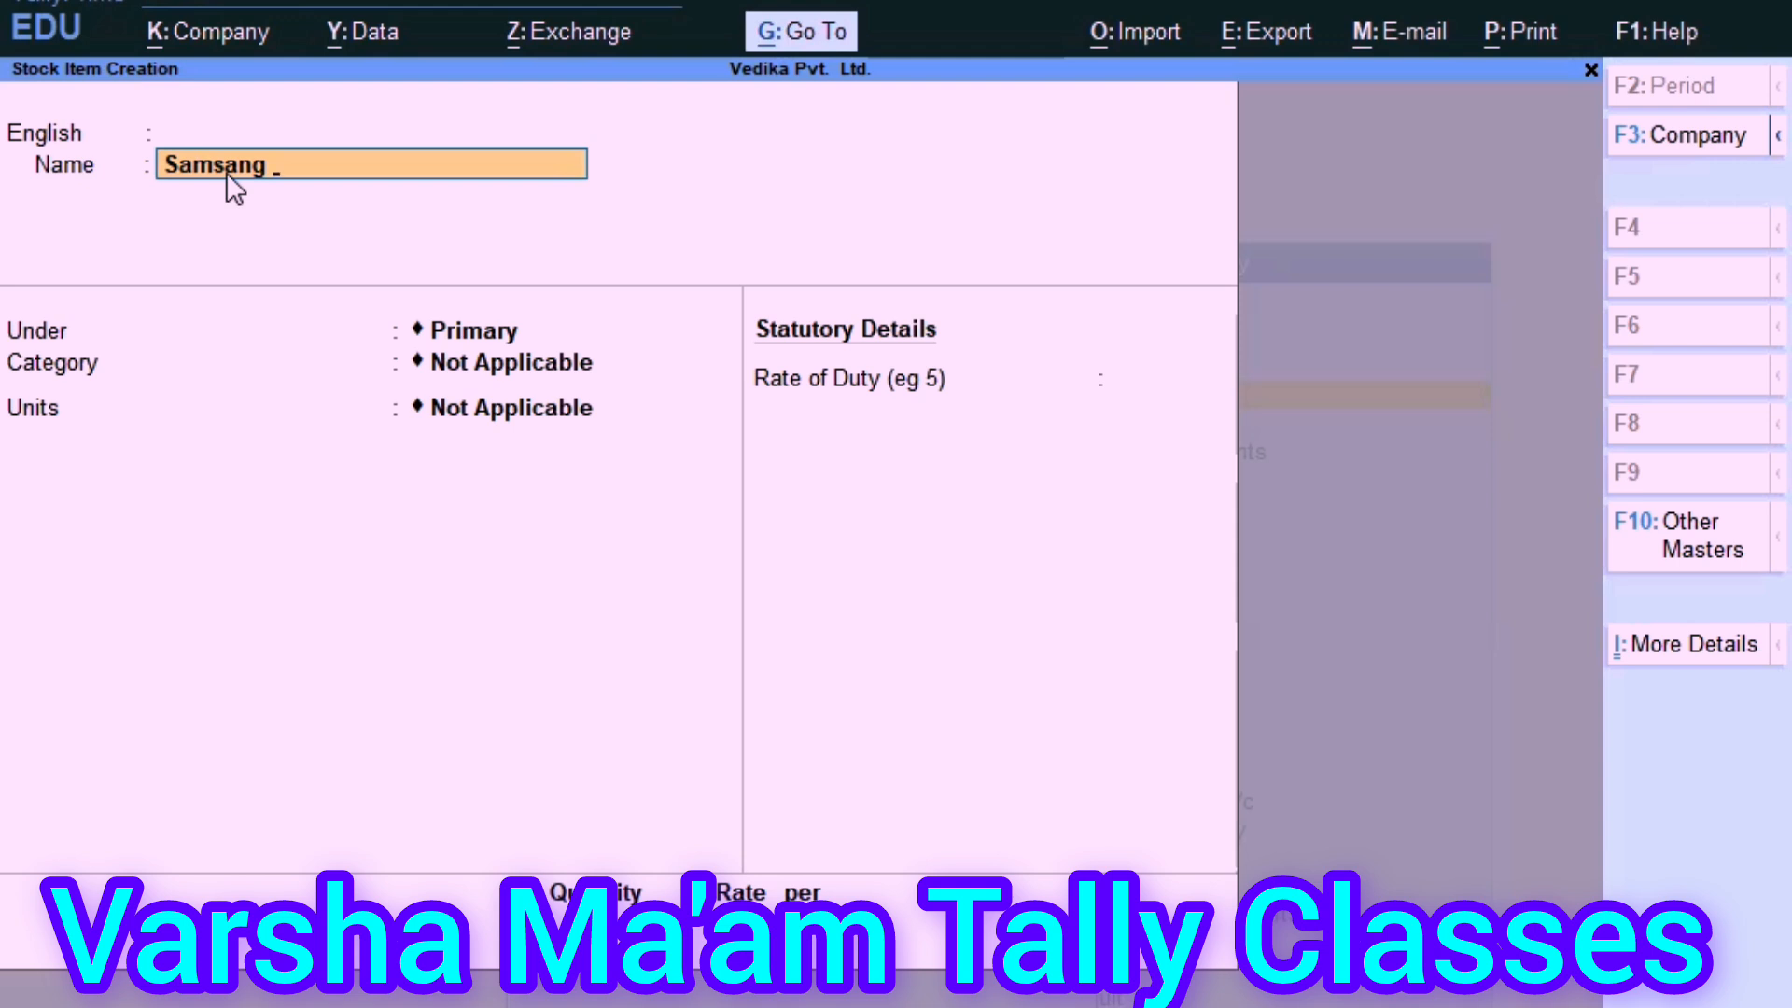
type("4G")
key("Return")
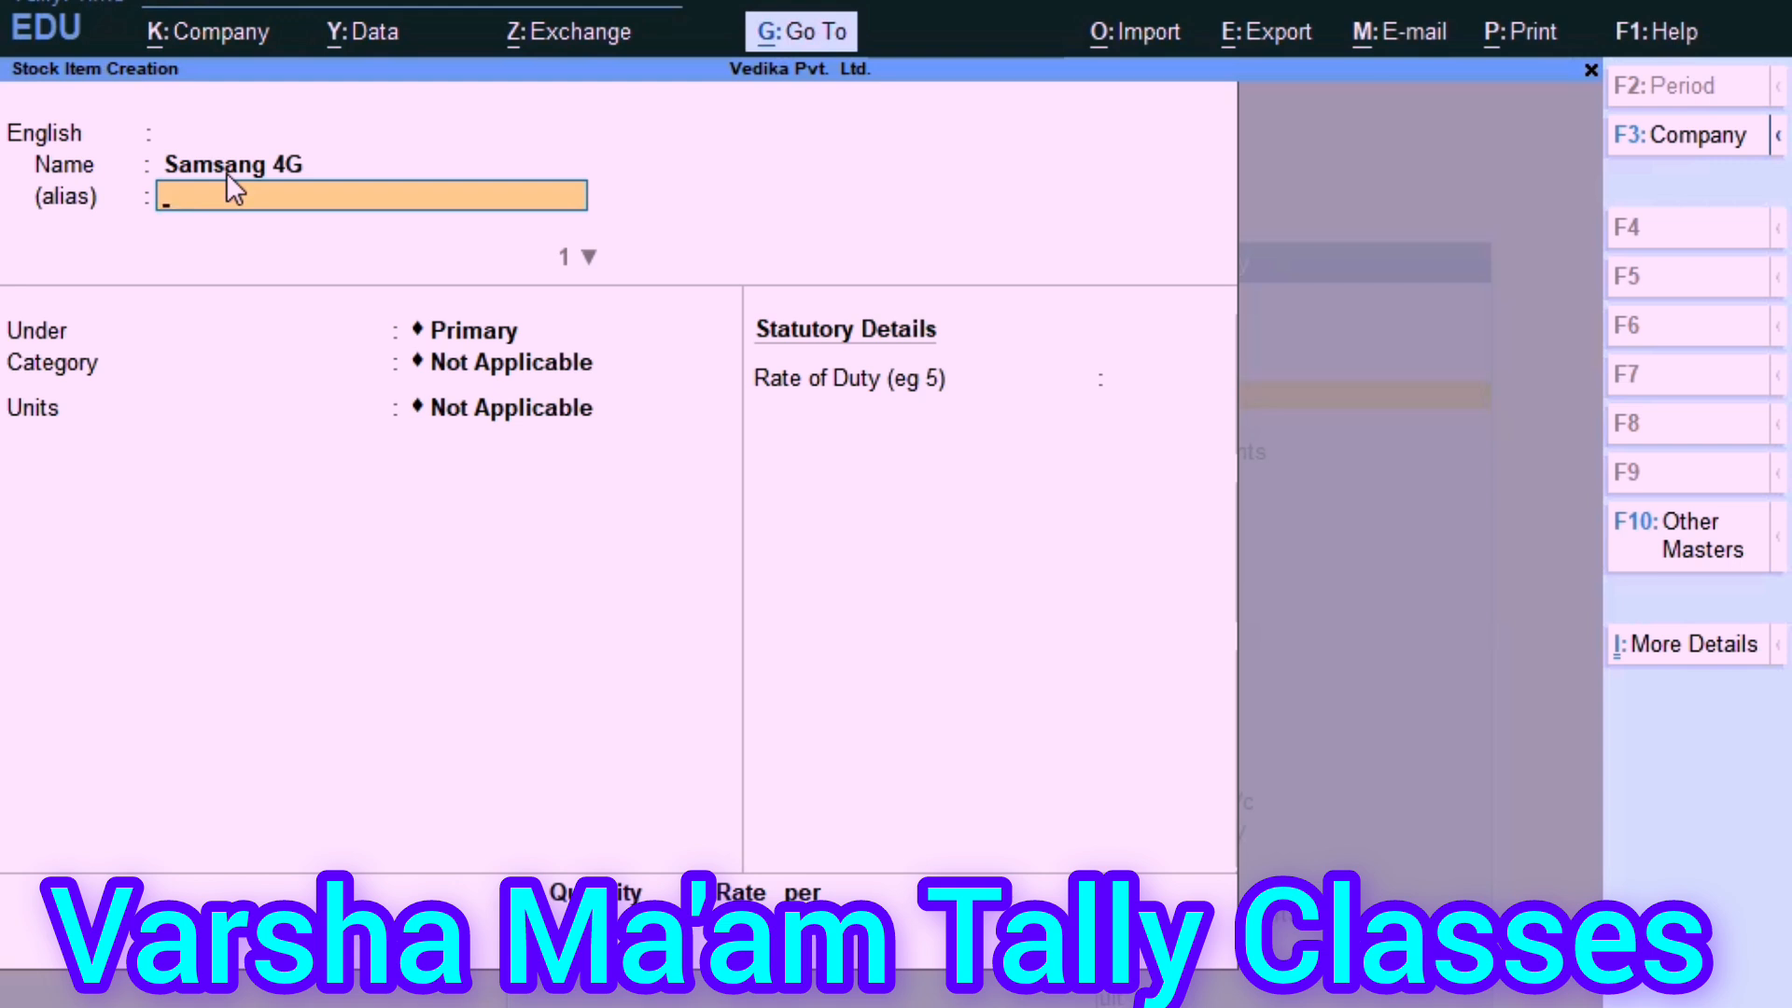
key("Return")
key("Return")
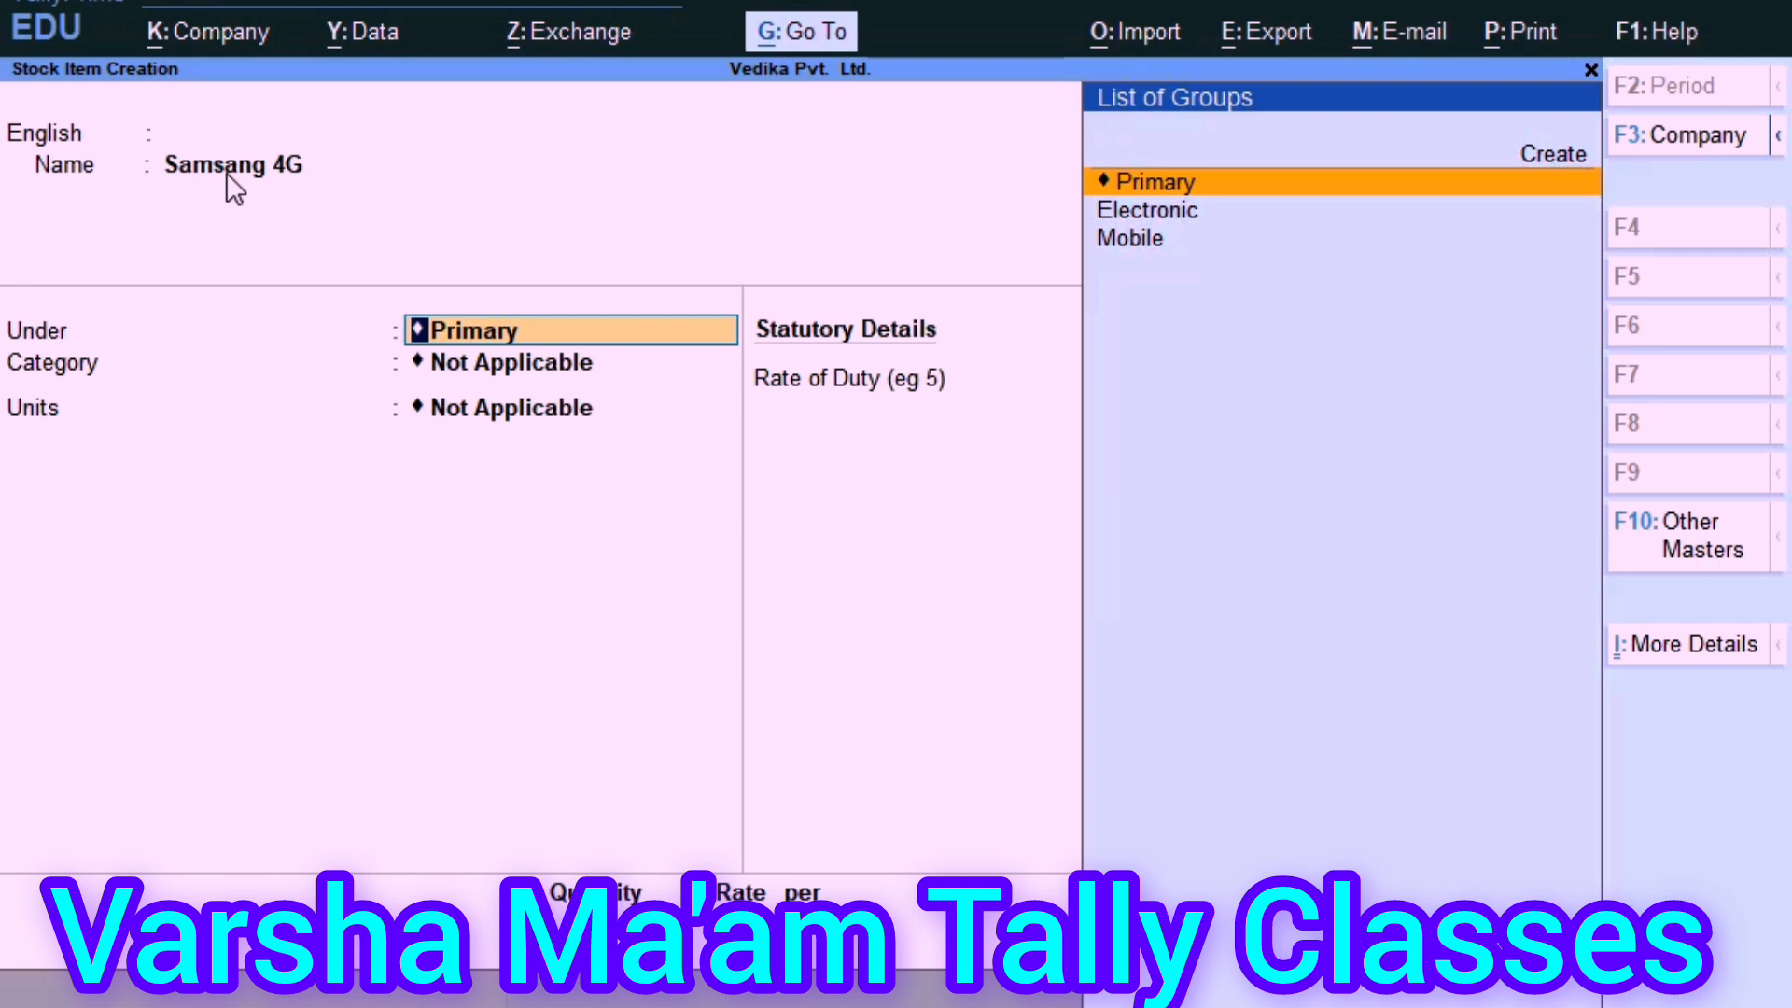
Place the Samsang 4G stock item under the Mobile group.
key("Down")
key("Down")
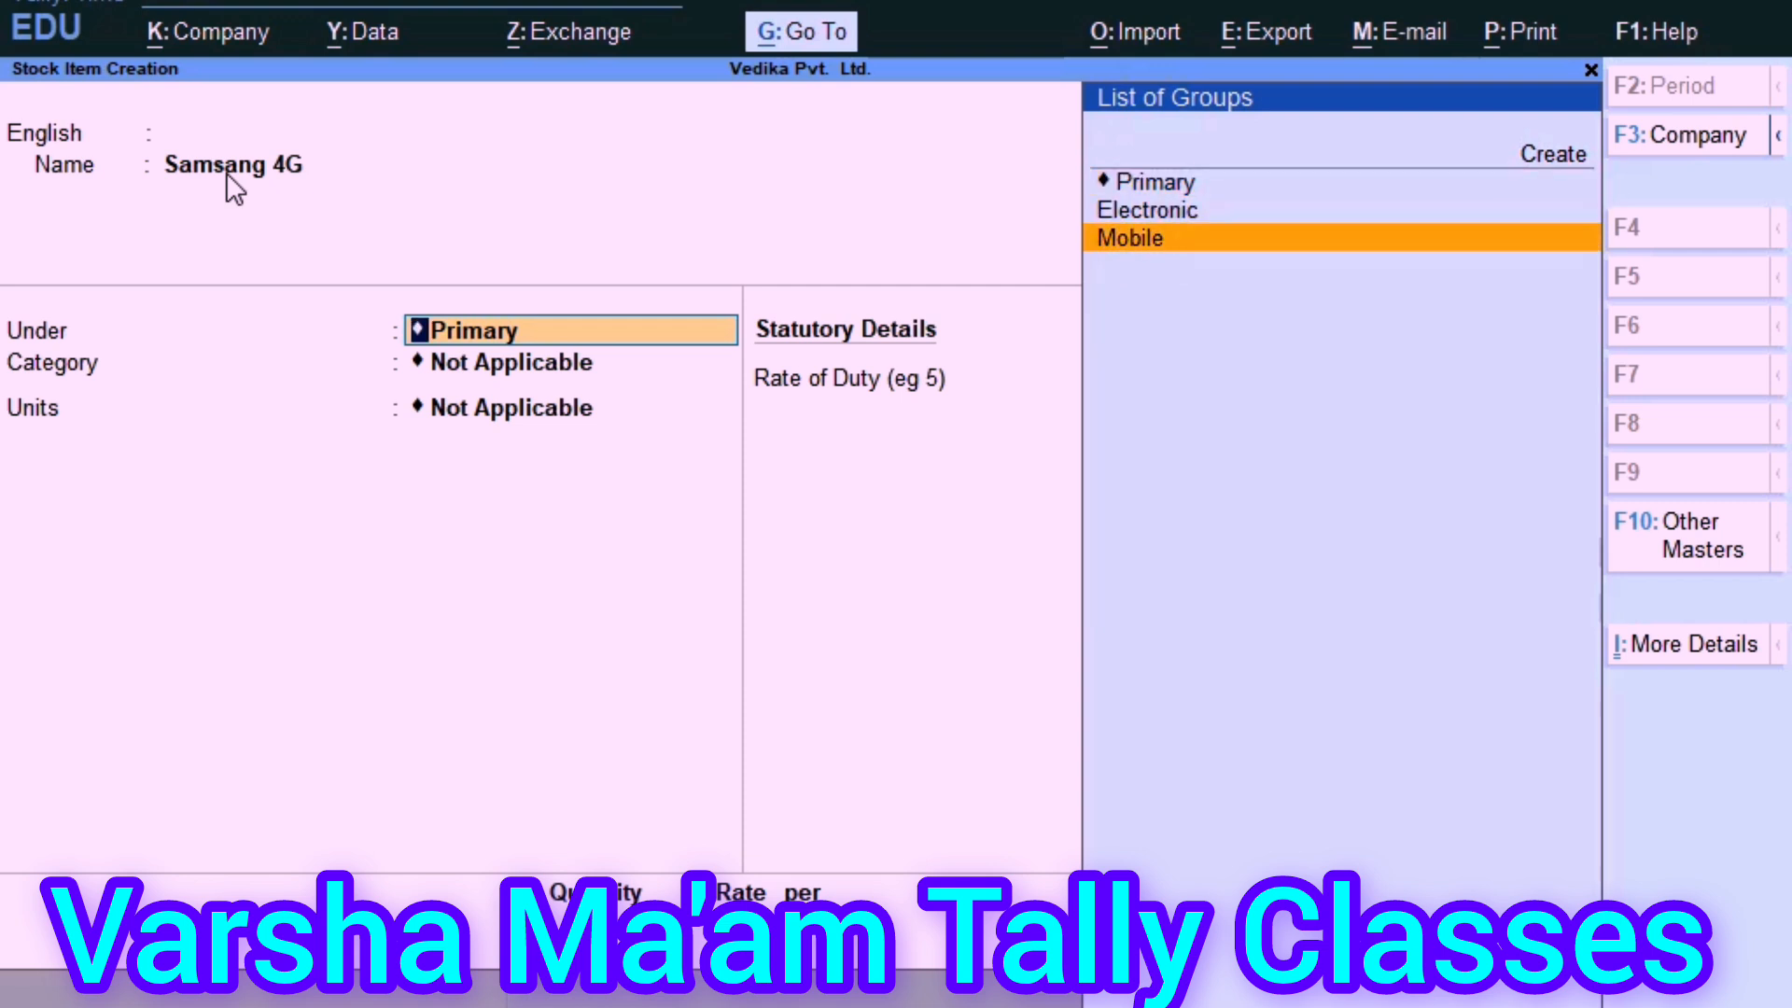
key("Return")
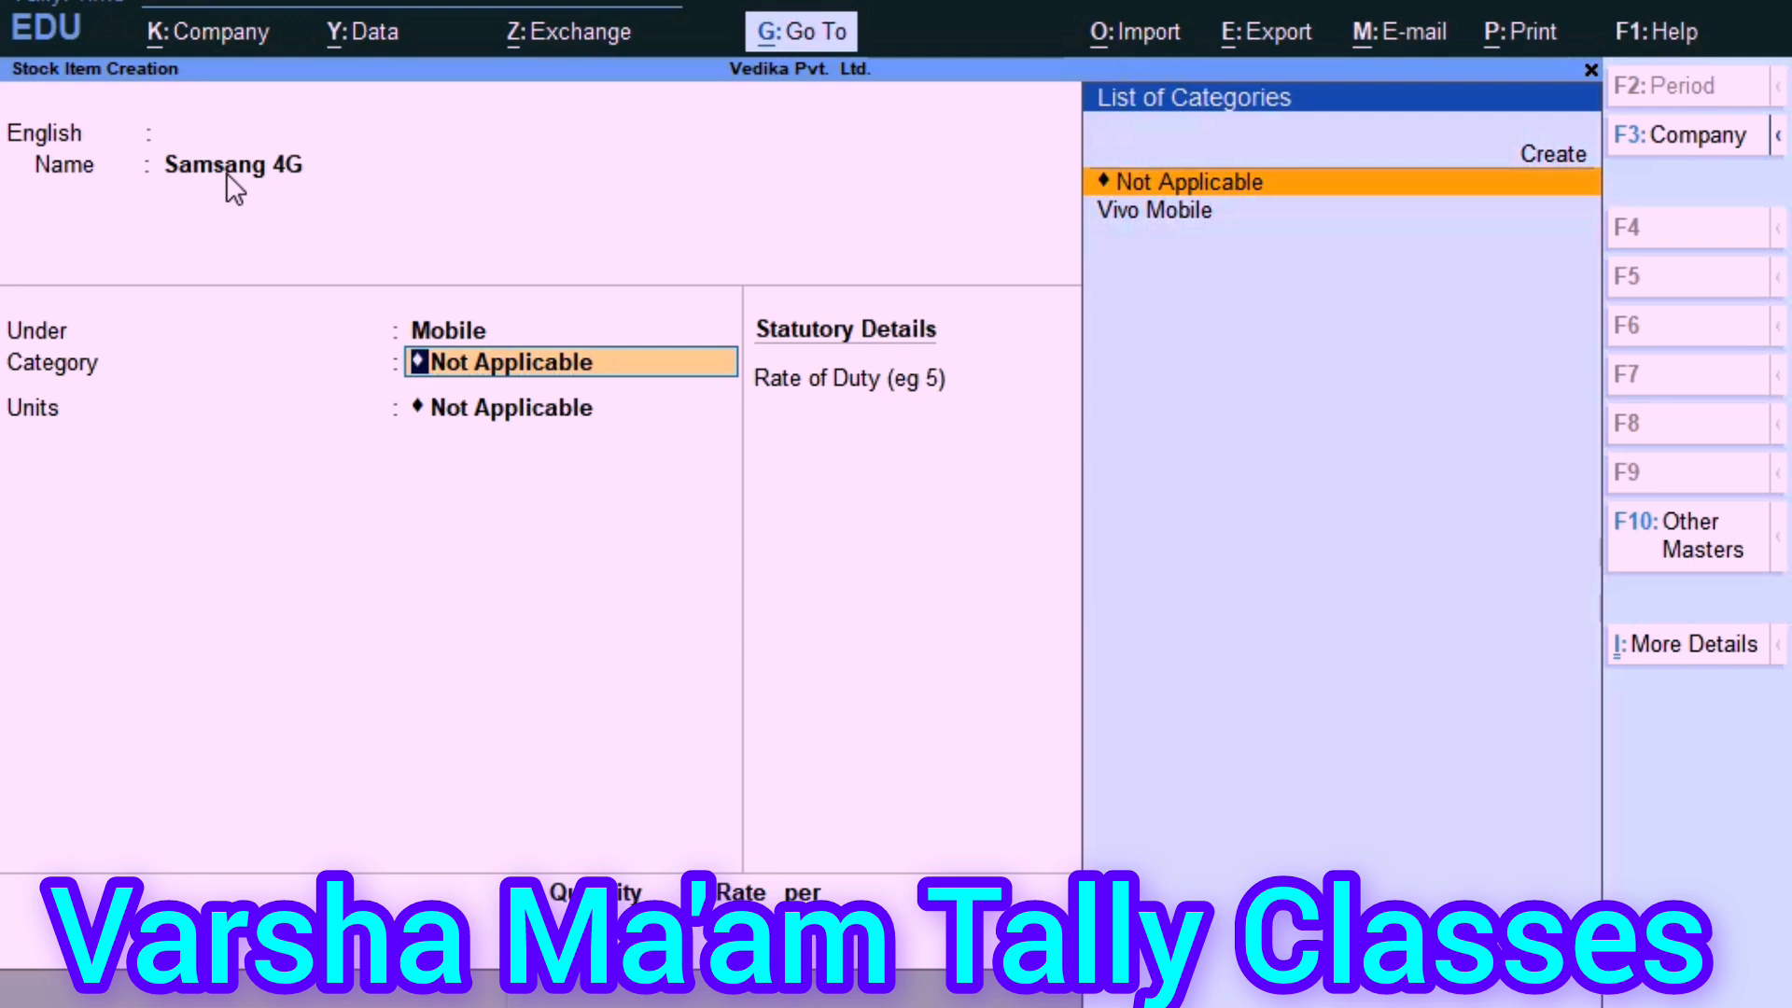
key("BackSpace")
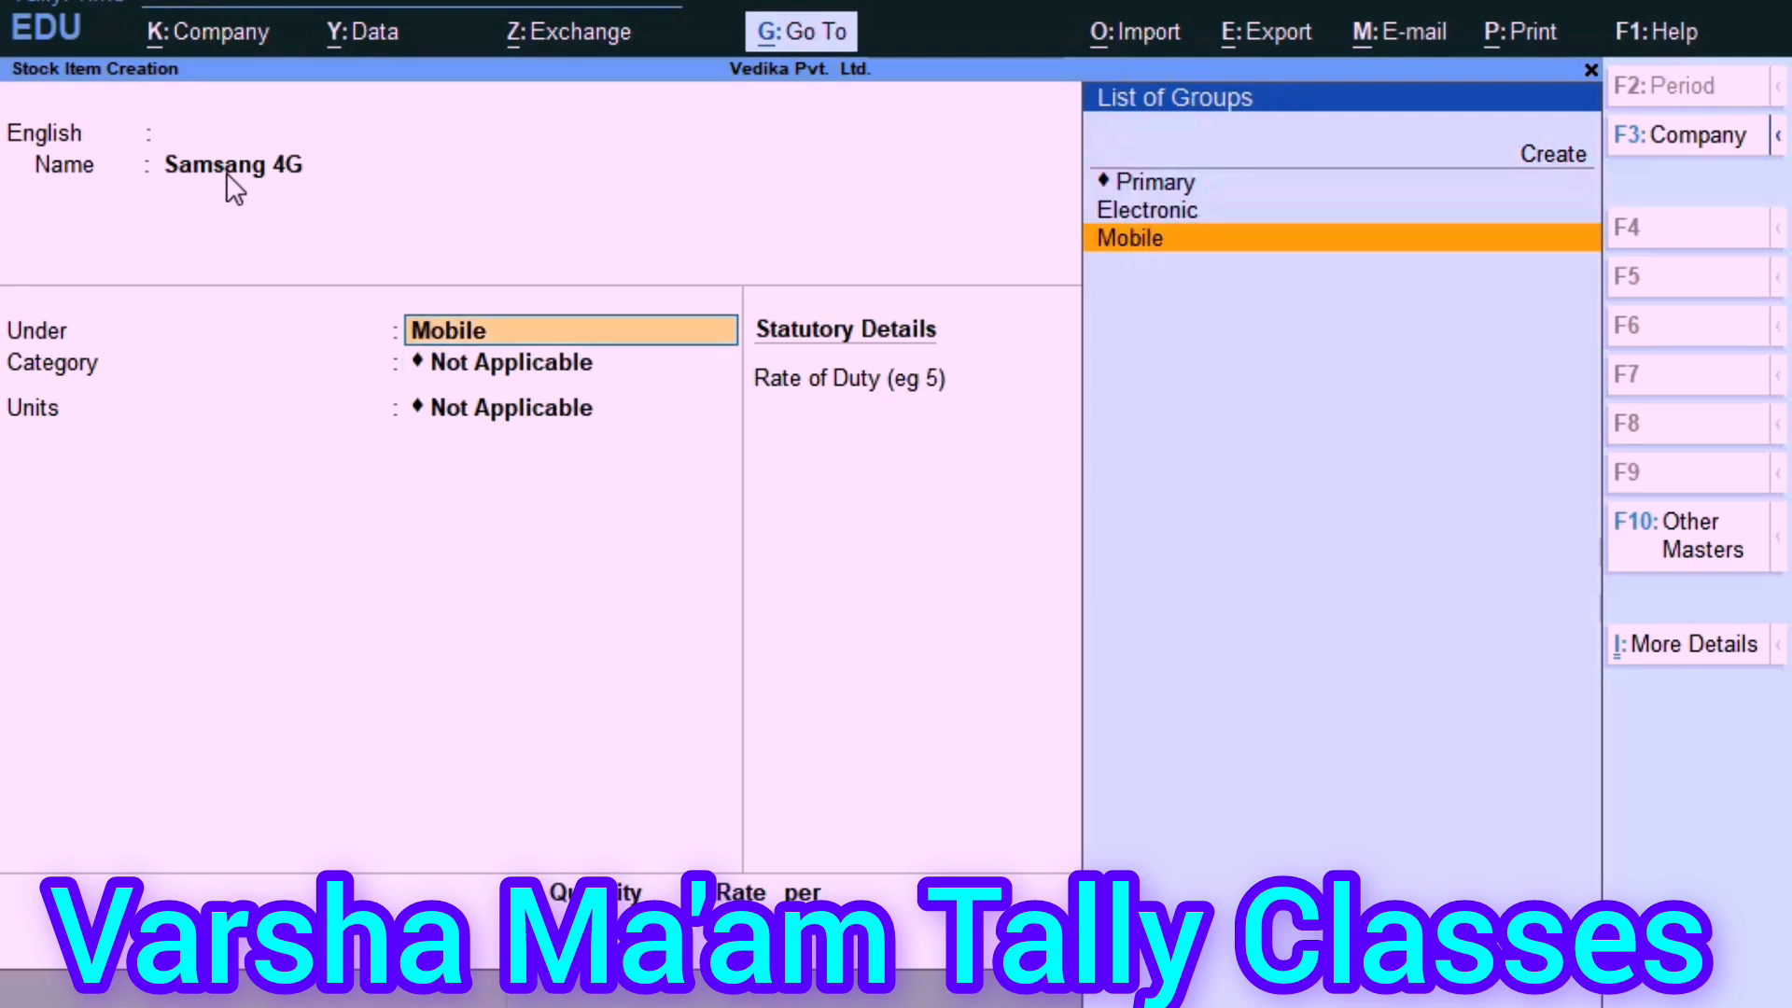
key("Up")
key("Up")
key("Up")
key("Down")
key("Down")
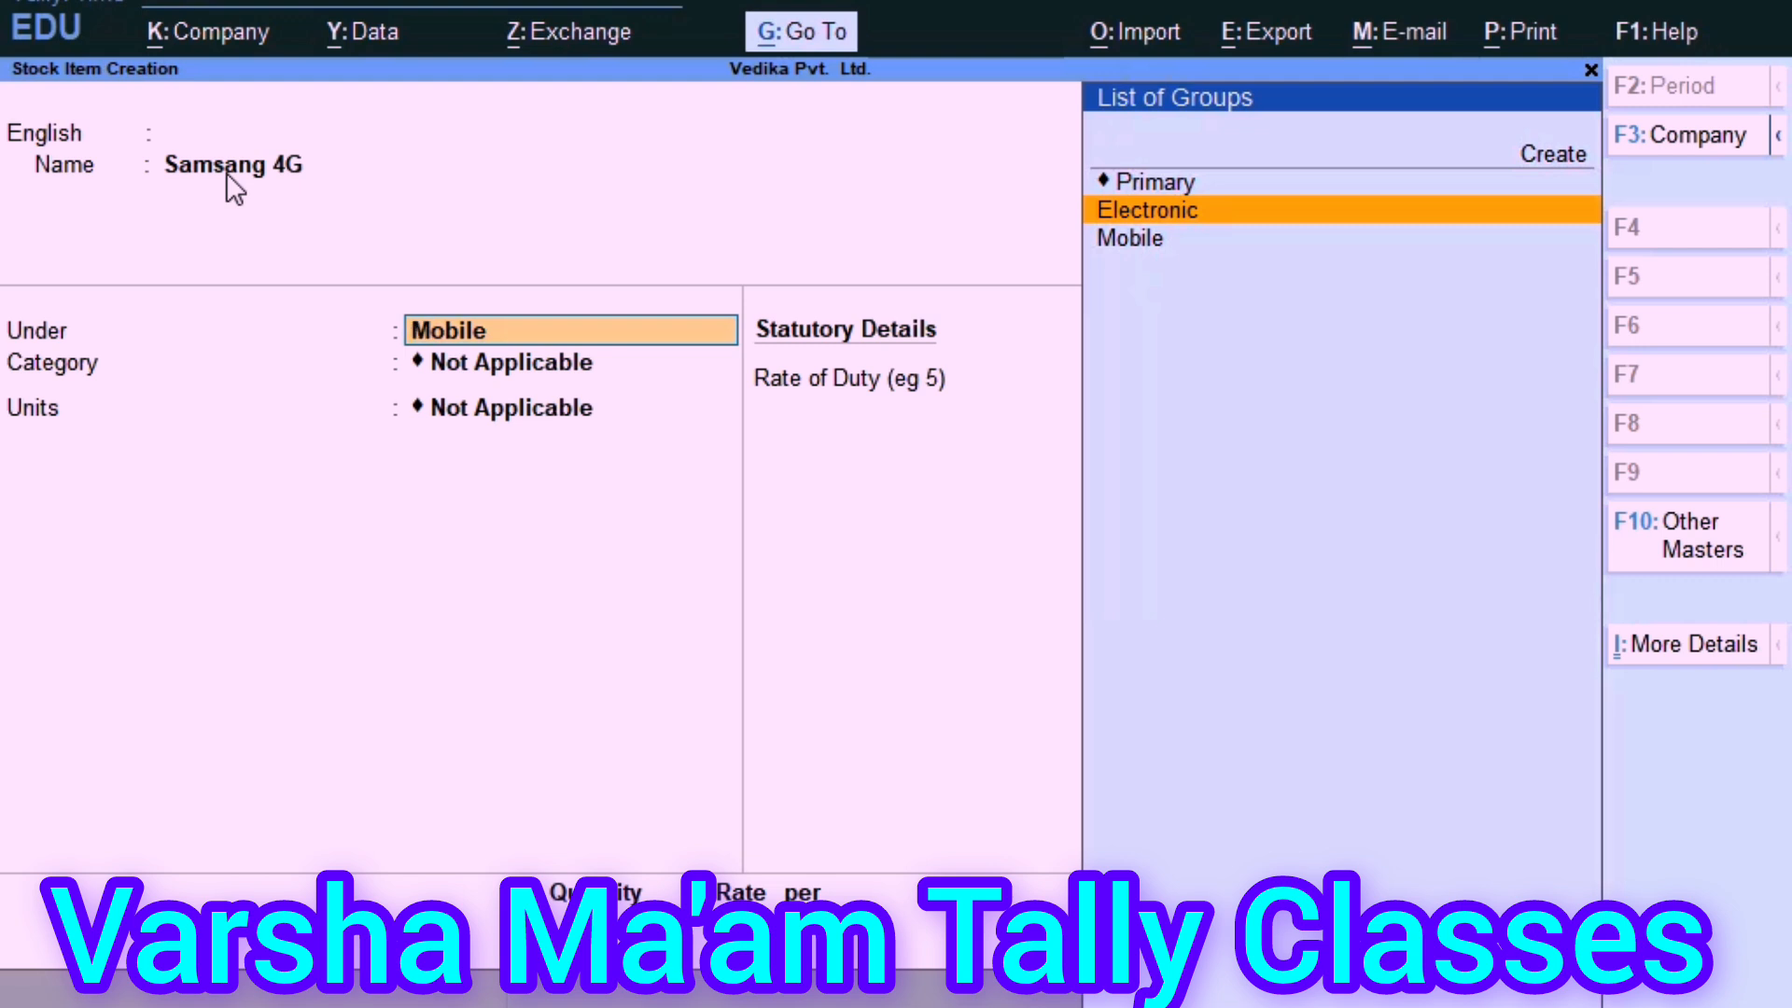
key("Down")
key("Return")
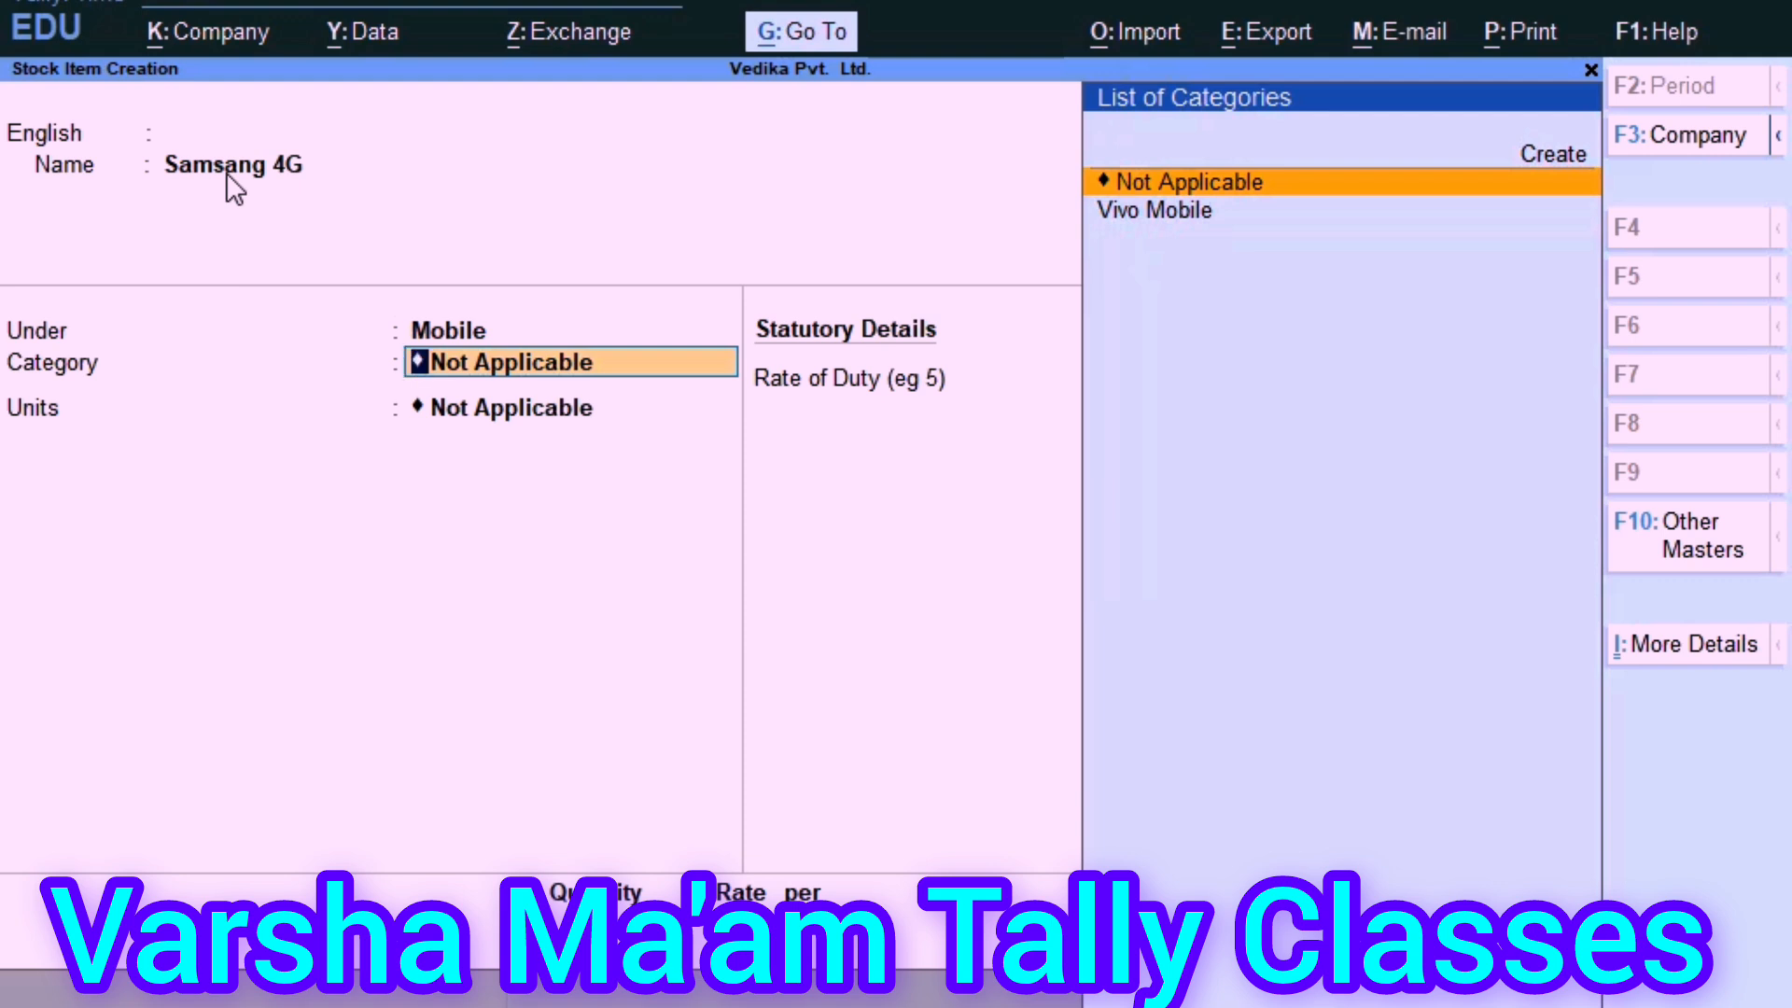
Create a stock category named Samsang Mobile from within the stock item and assign it as the item's category.
key("Down")
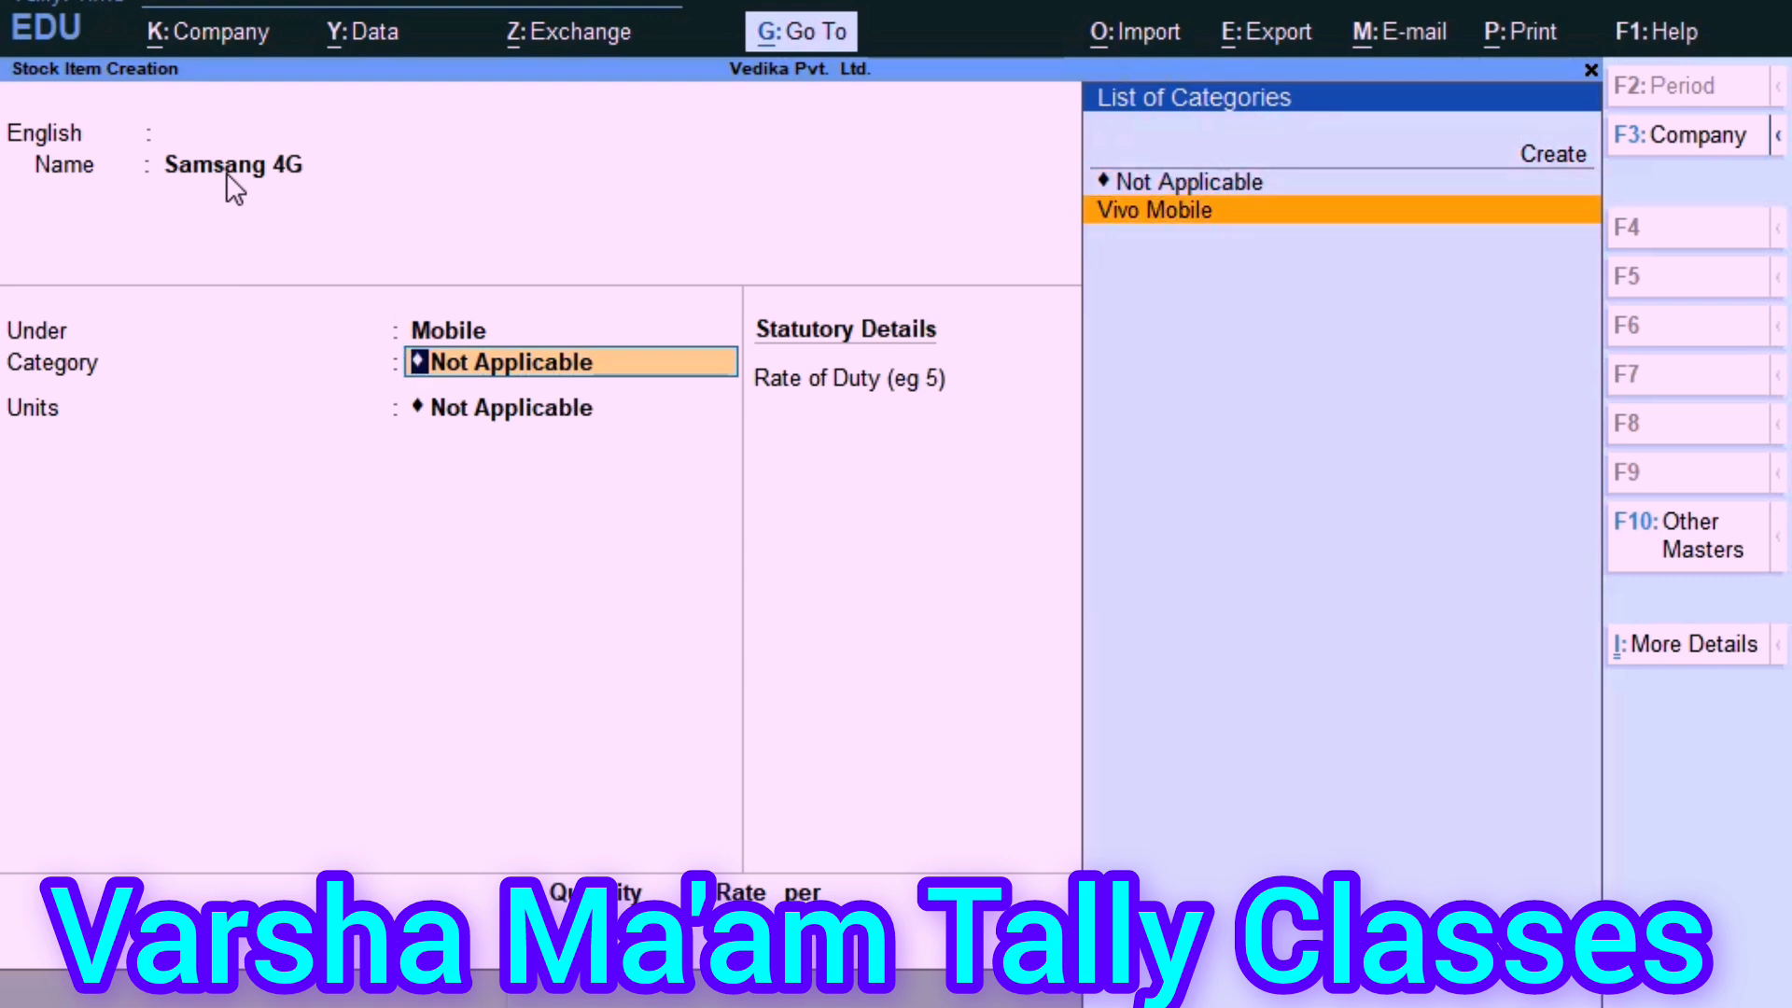
key("Up")
key("Down")
key("Up")
key("Up")
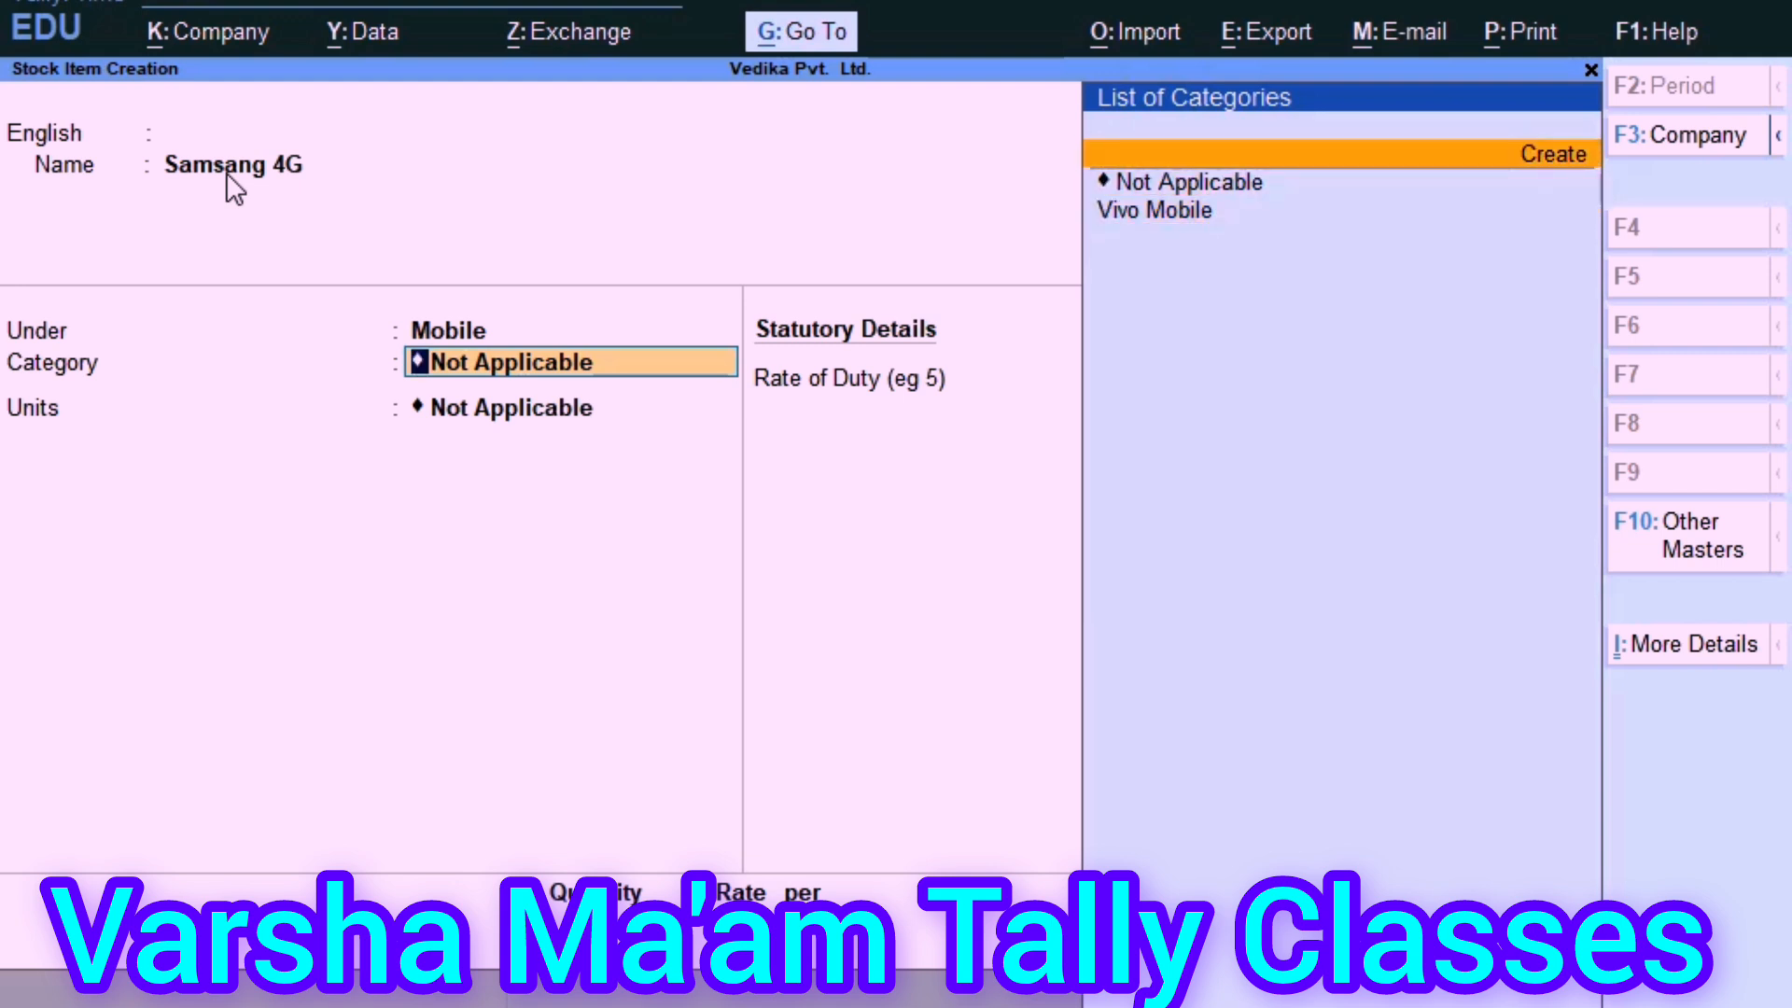
key("Return")
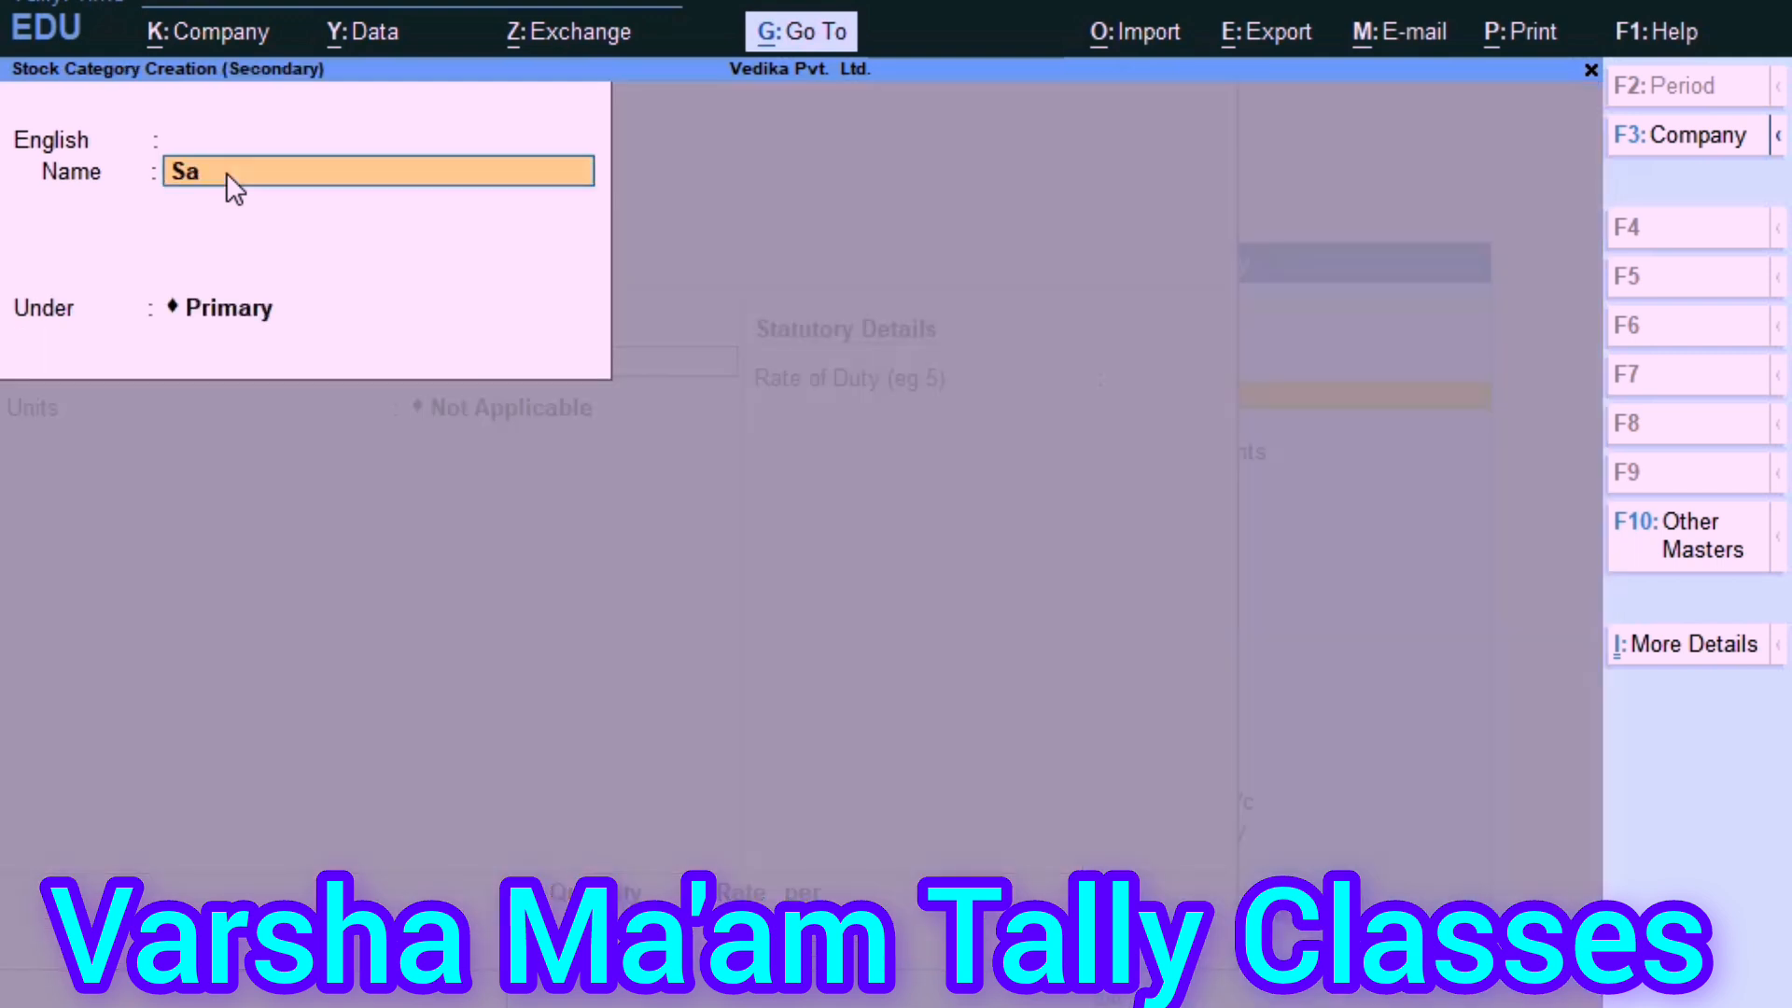
type("Samsang Mobile")
key("Return")
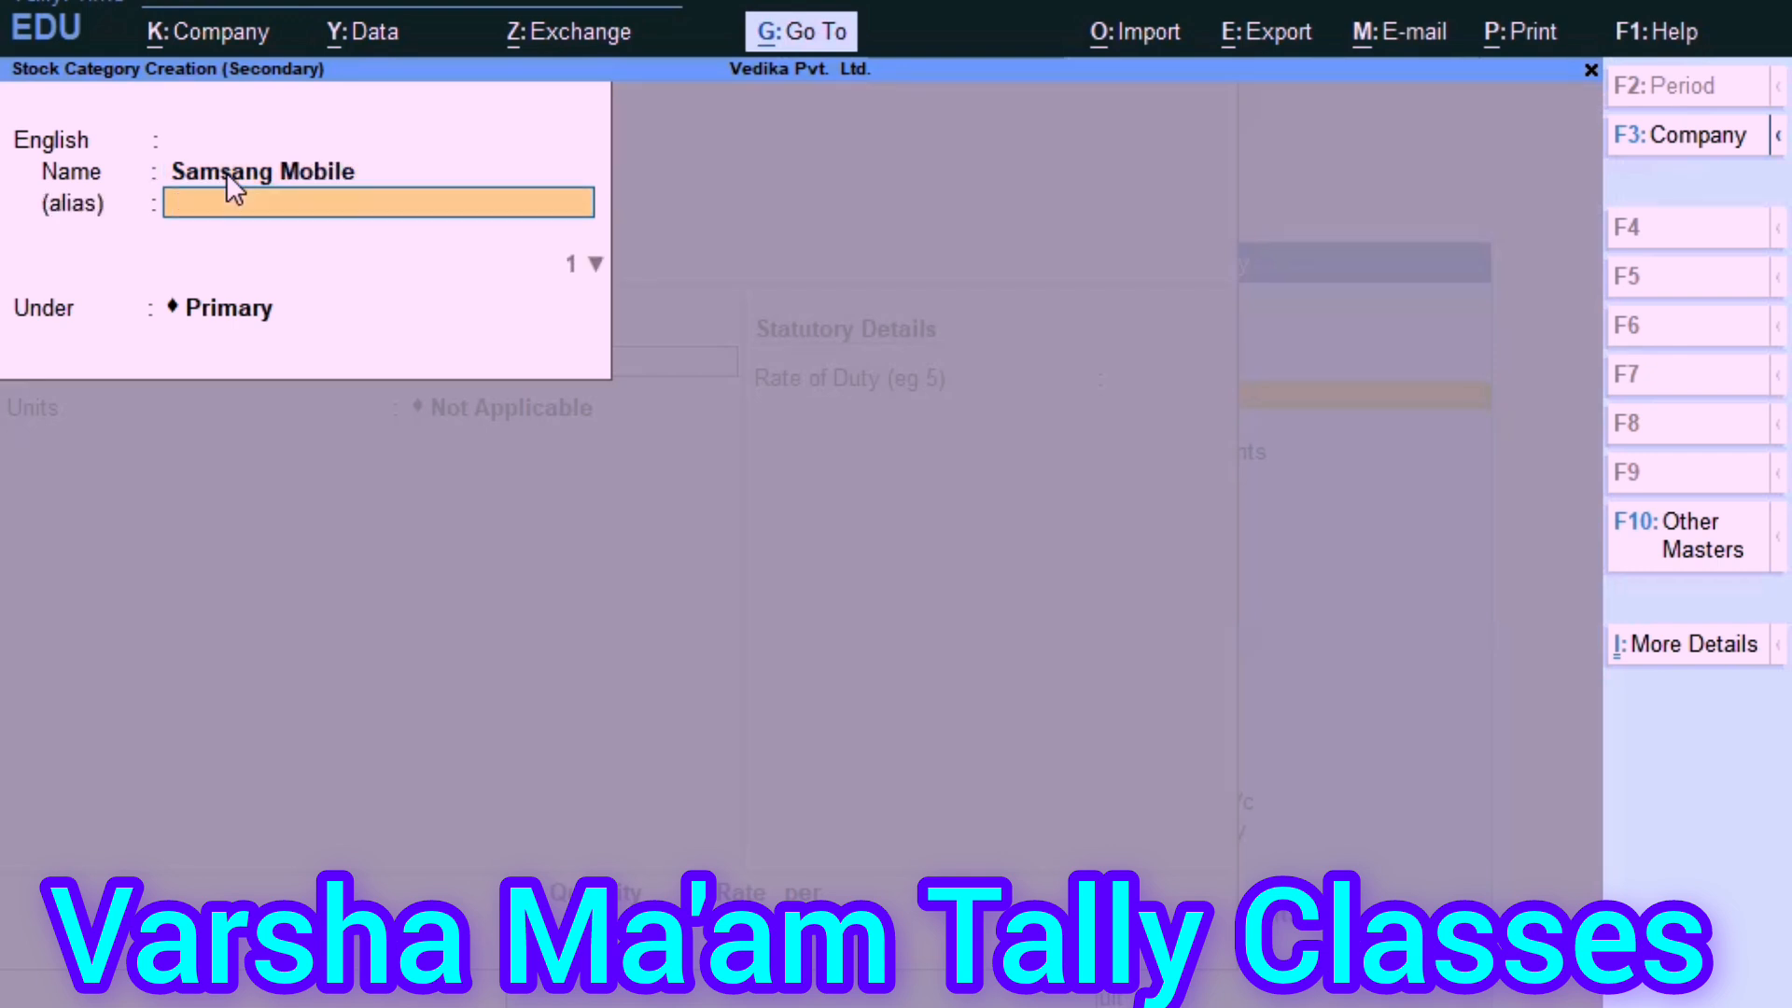
key("ctrl+a")
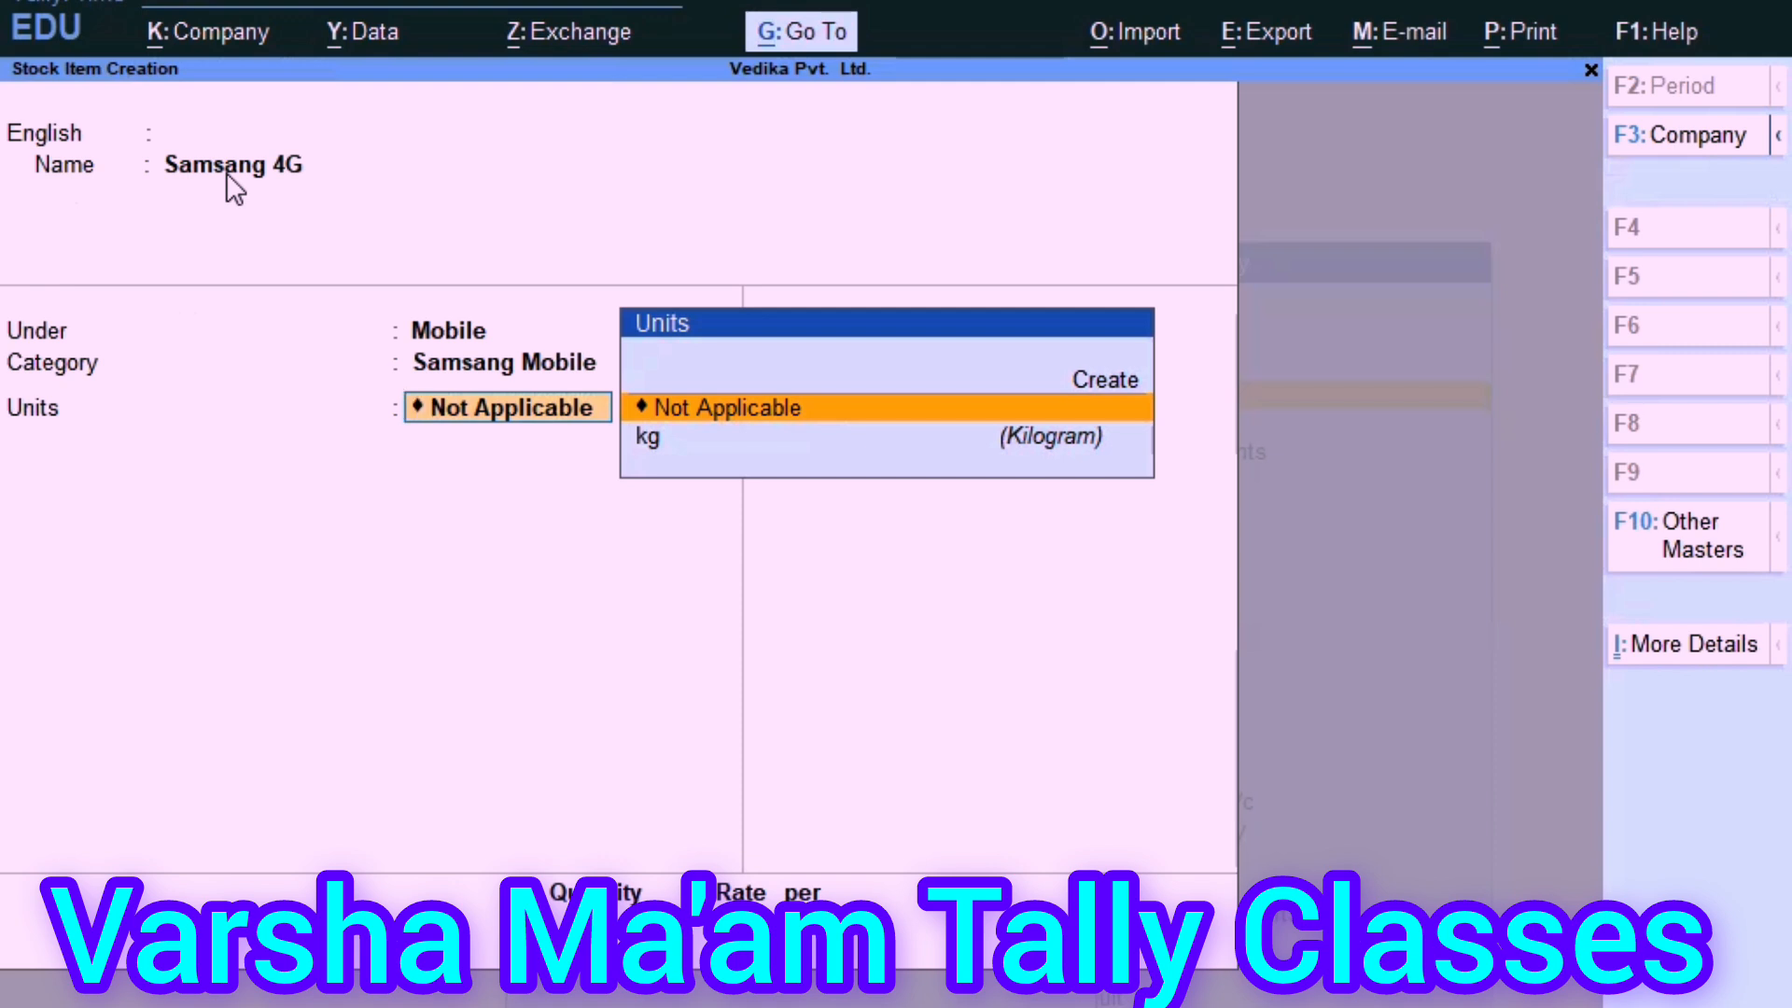
Set the stock item's unit of measurement to kg.
key("Down")
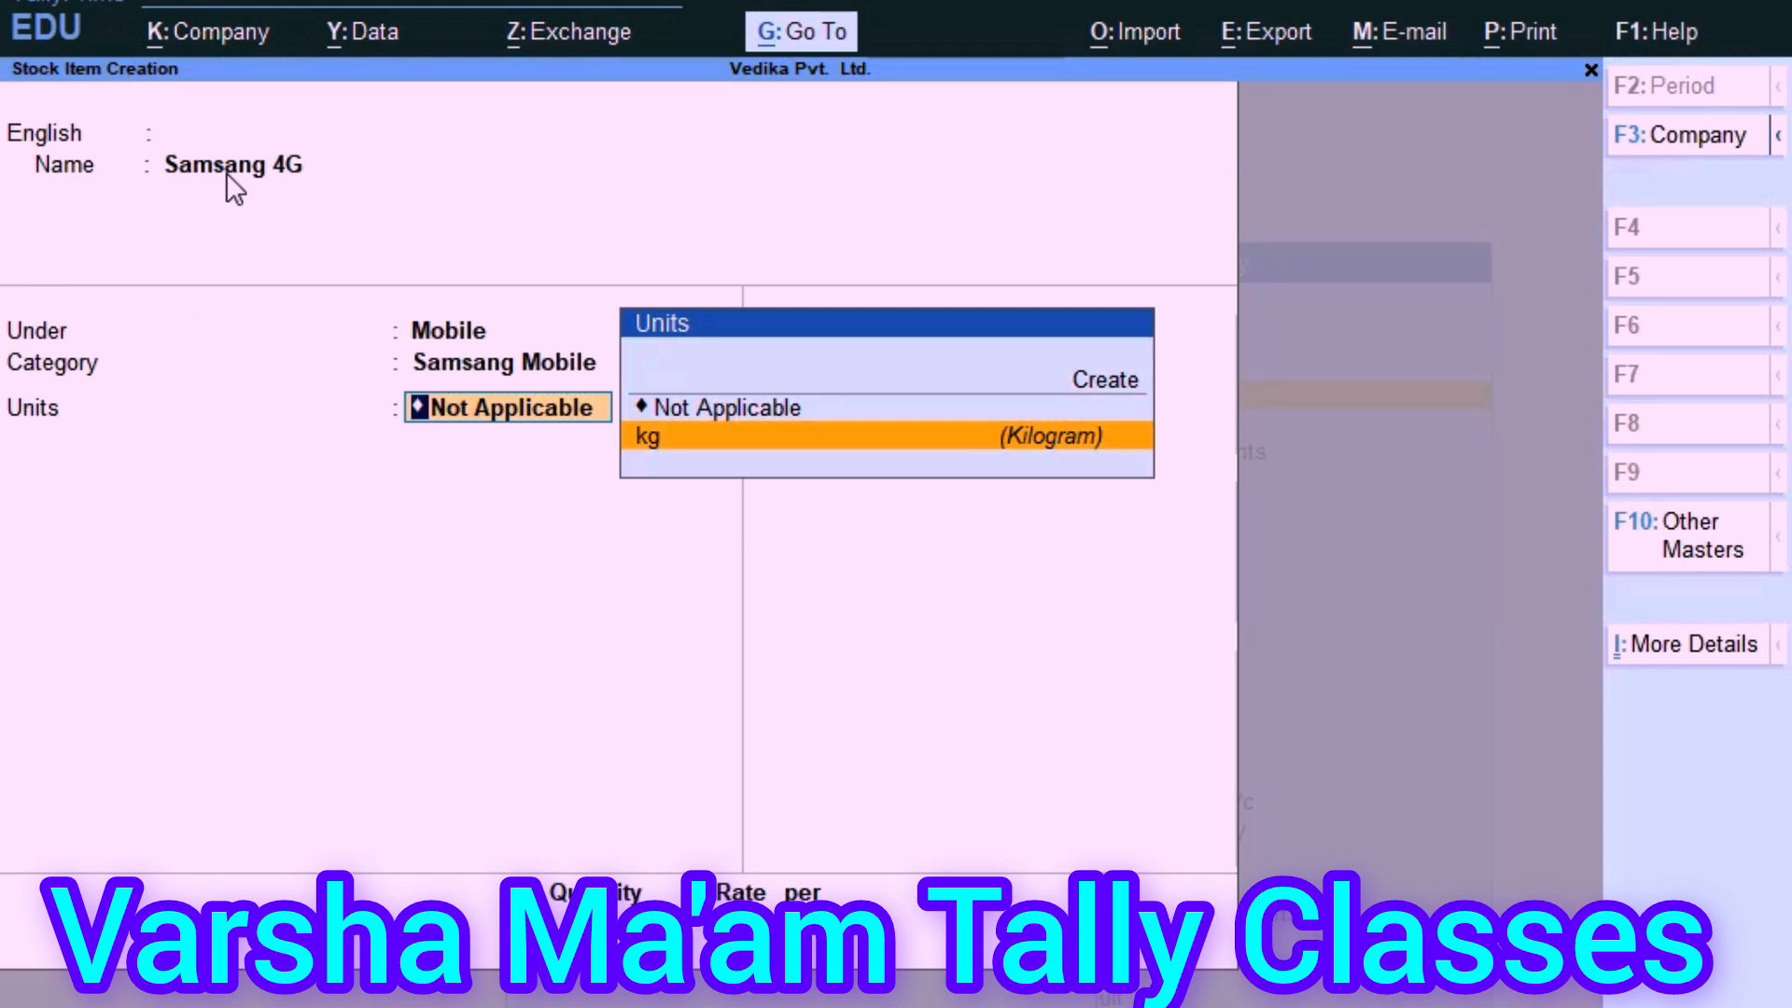
key("Return")
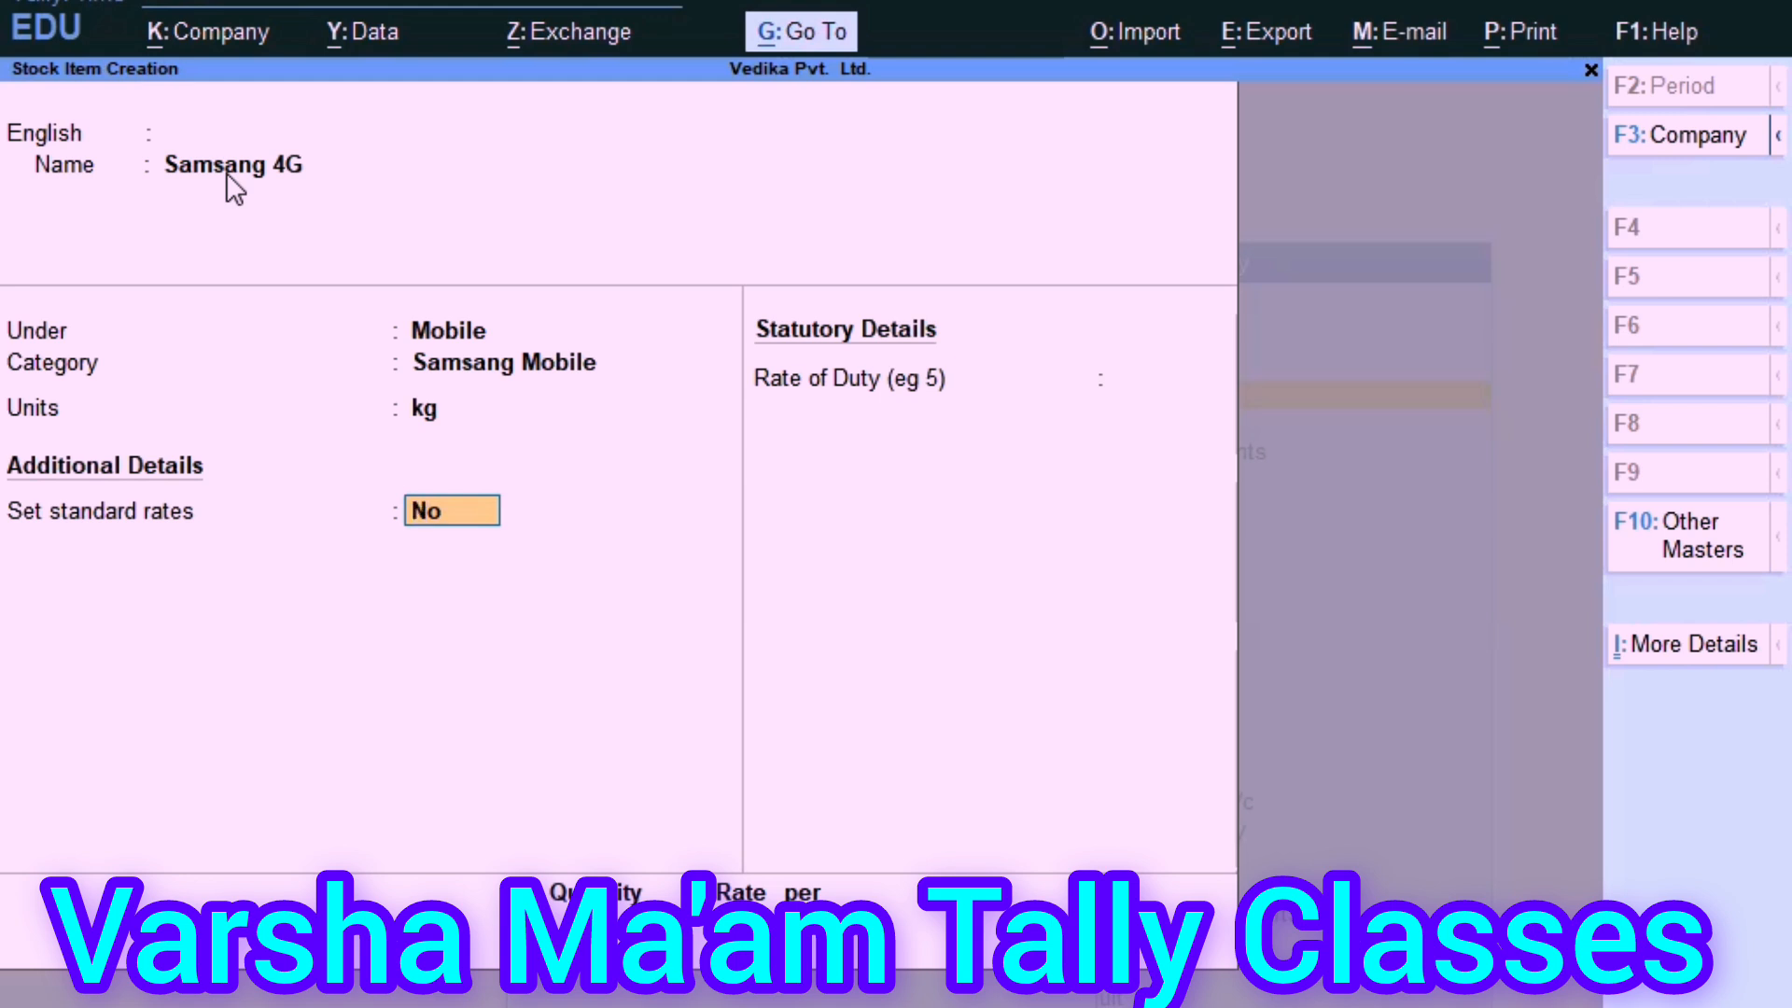
key("BackSpace")
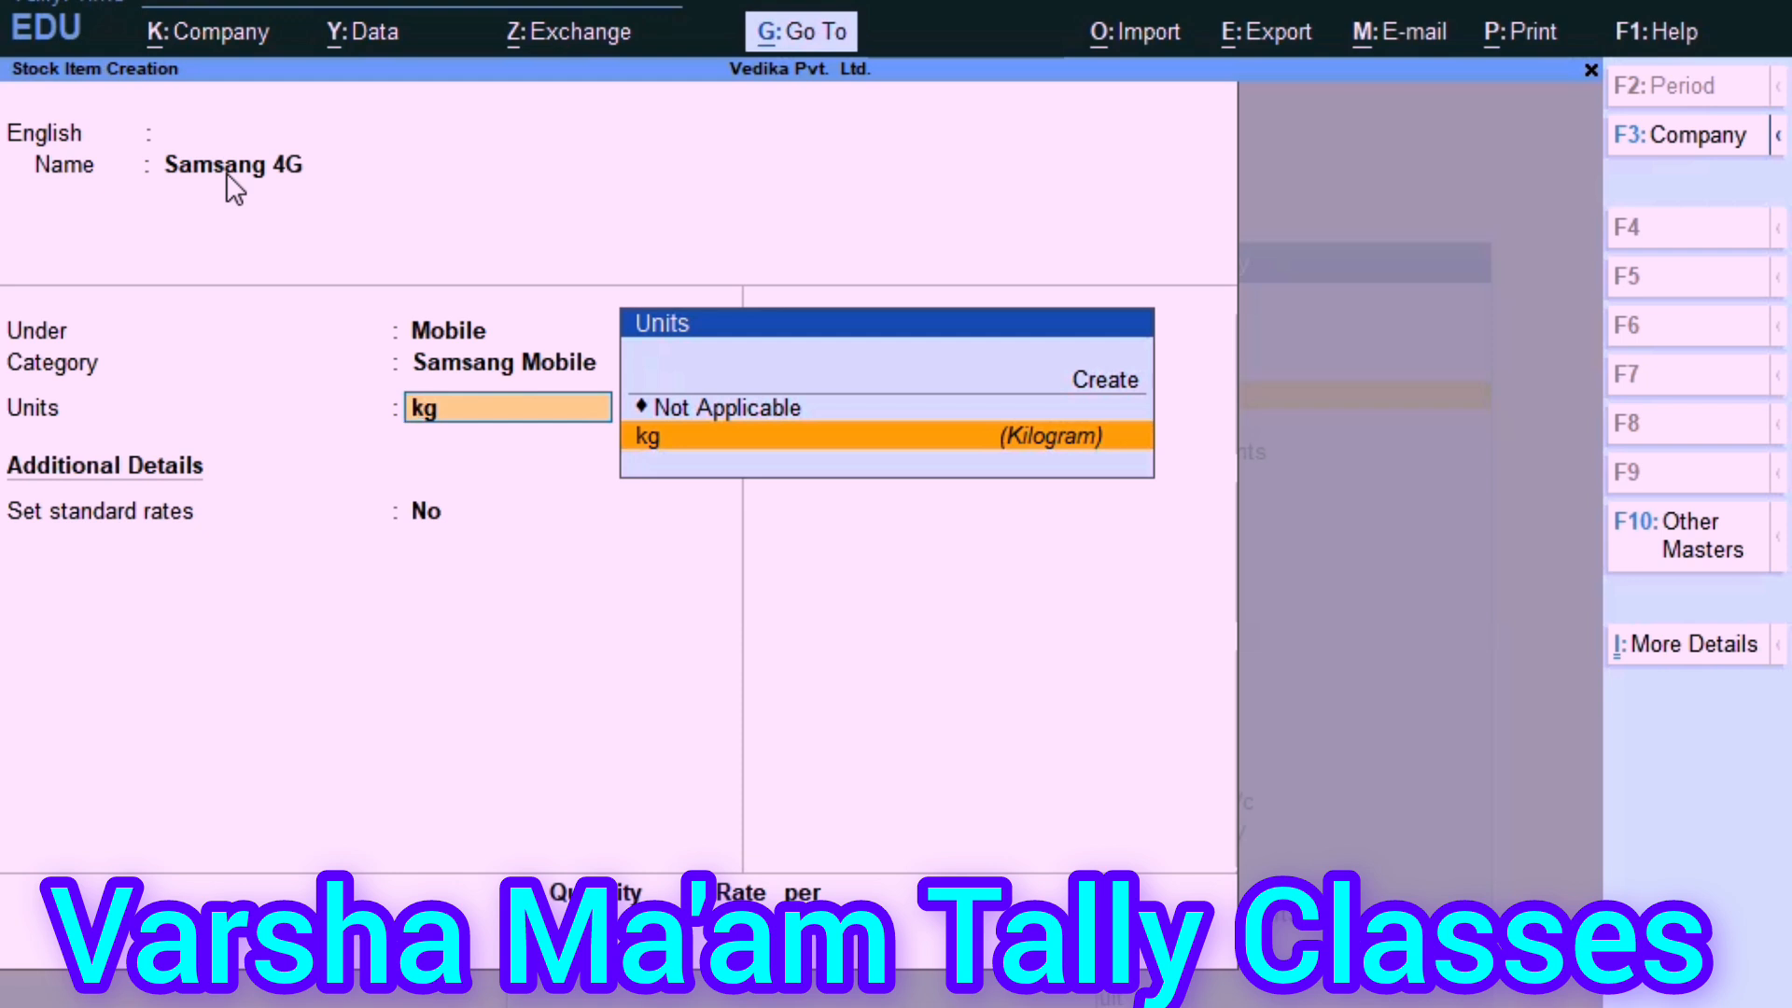
key("Return")
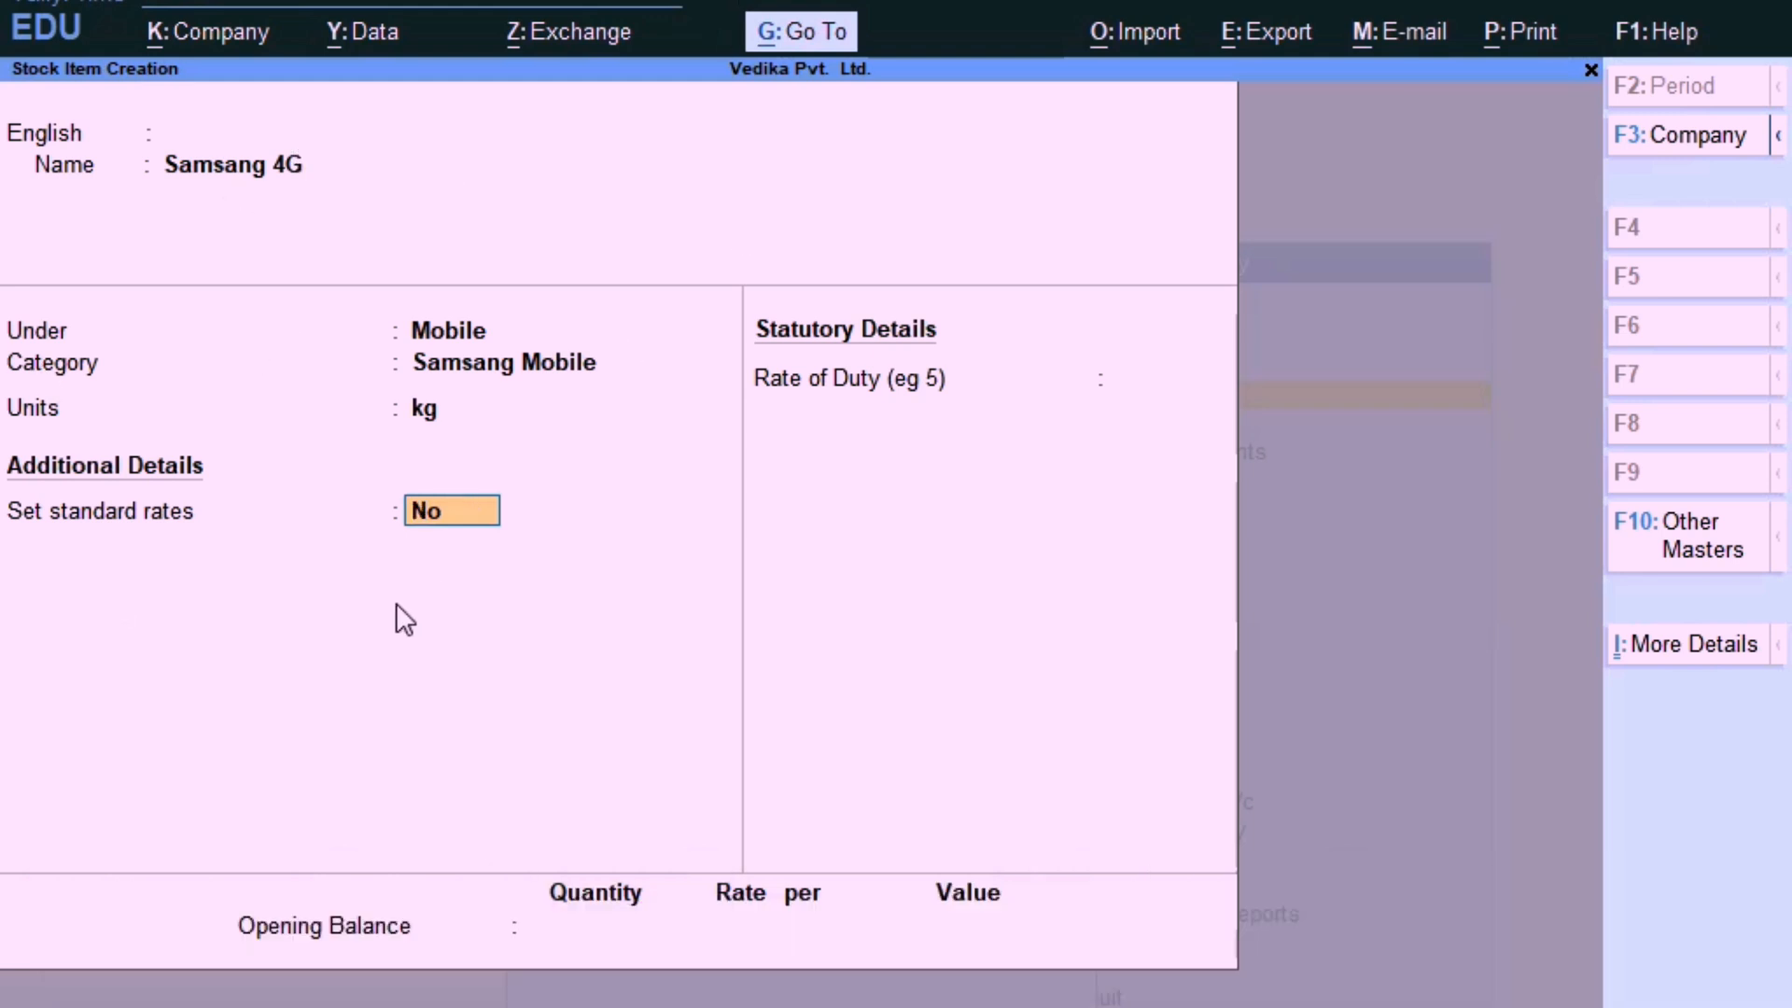
In the stock item configuration, set Provide Standard Buying and Selling Rates to No and save the configuration.
key("F12")
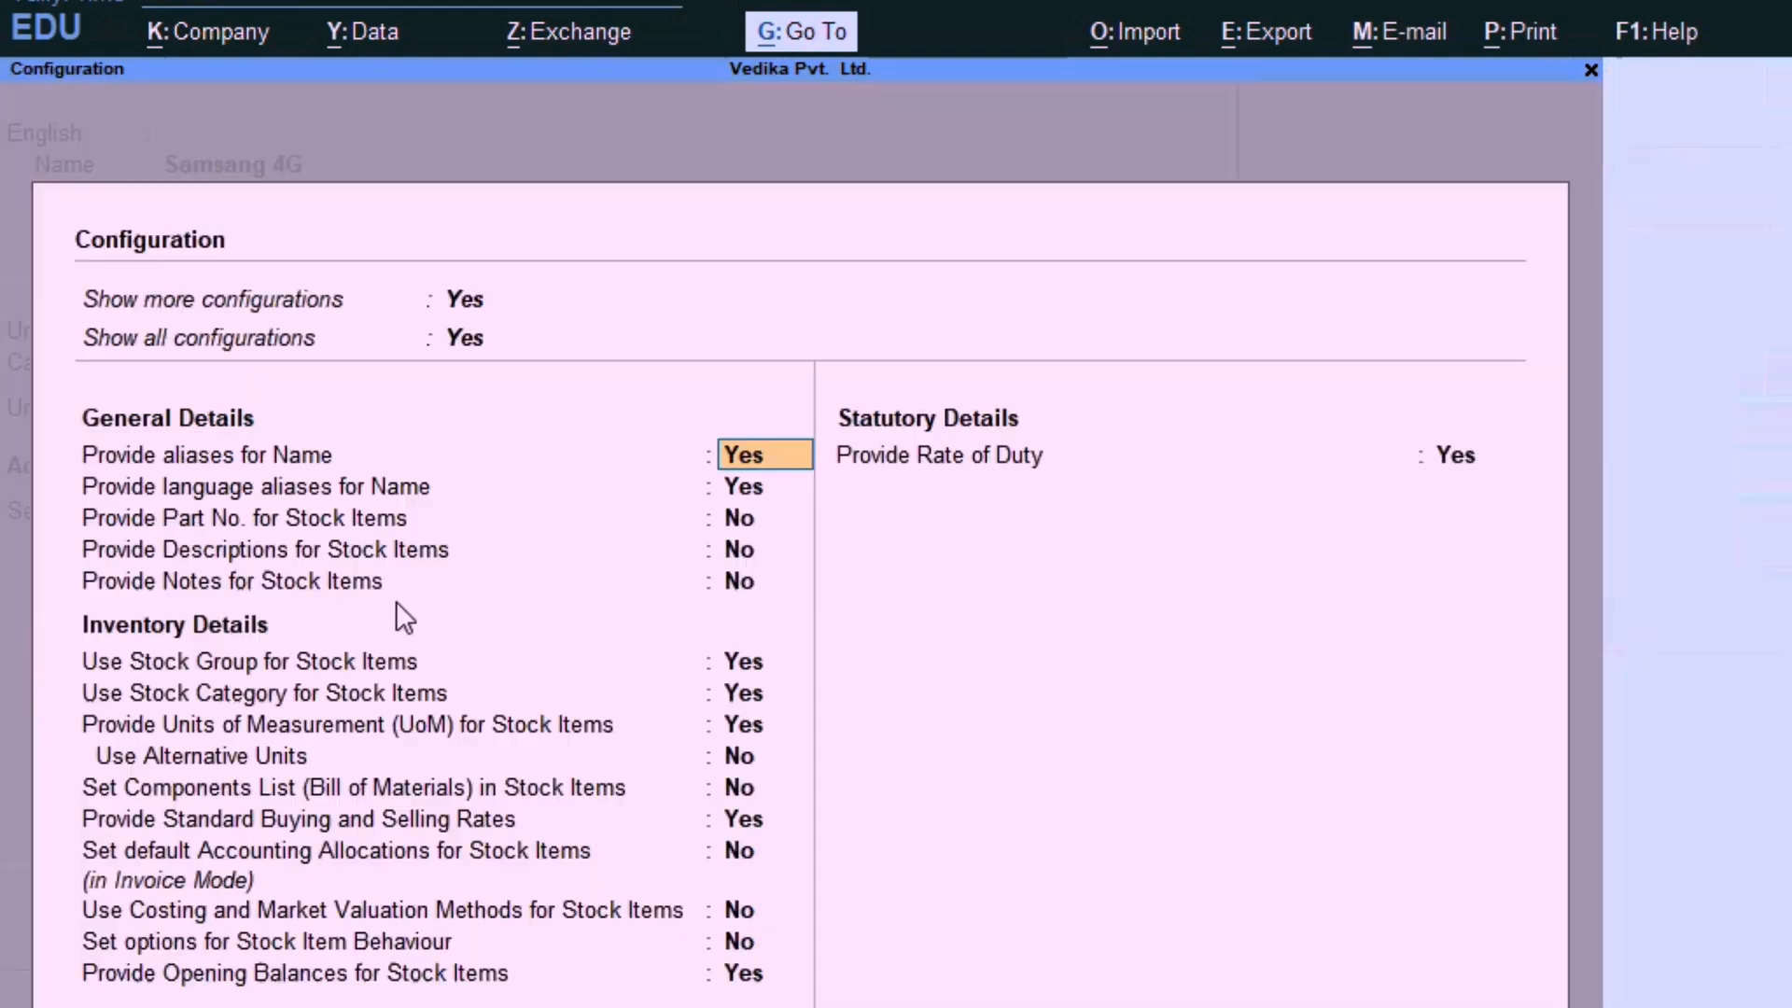
key("Down")
key("Down")
key("Down")
key("Down")
key("Down")
key("Down")
key("Down")
key("Down")
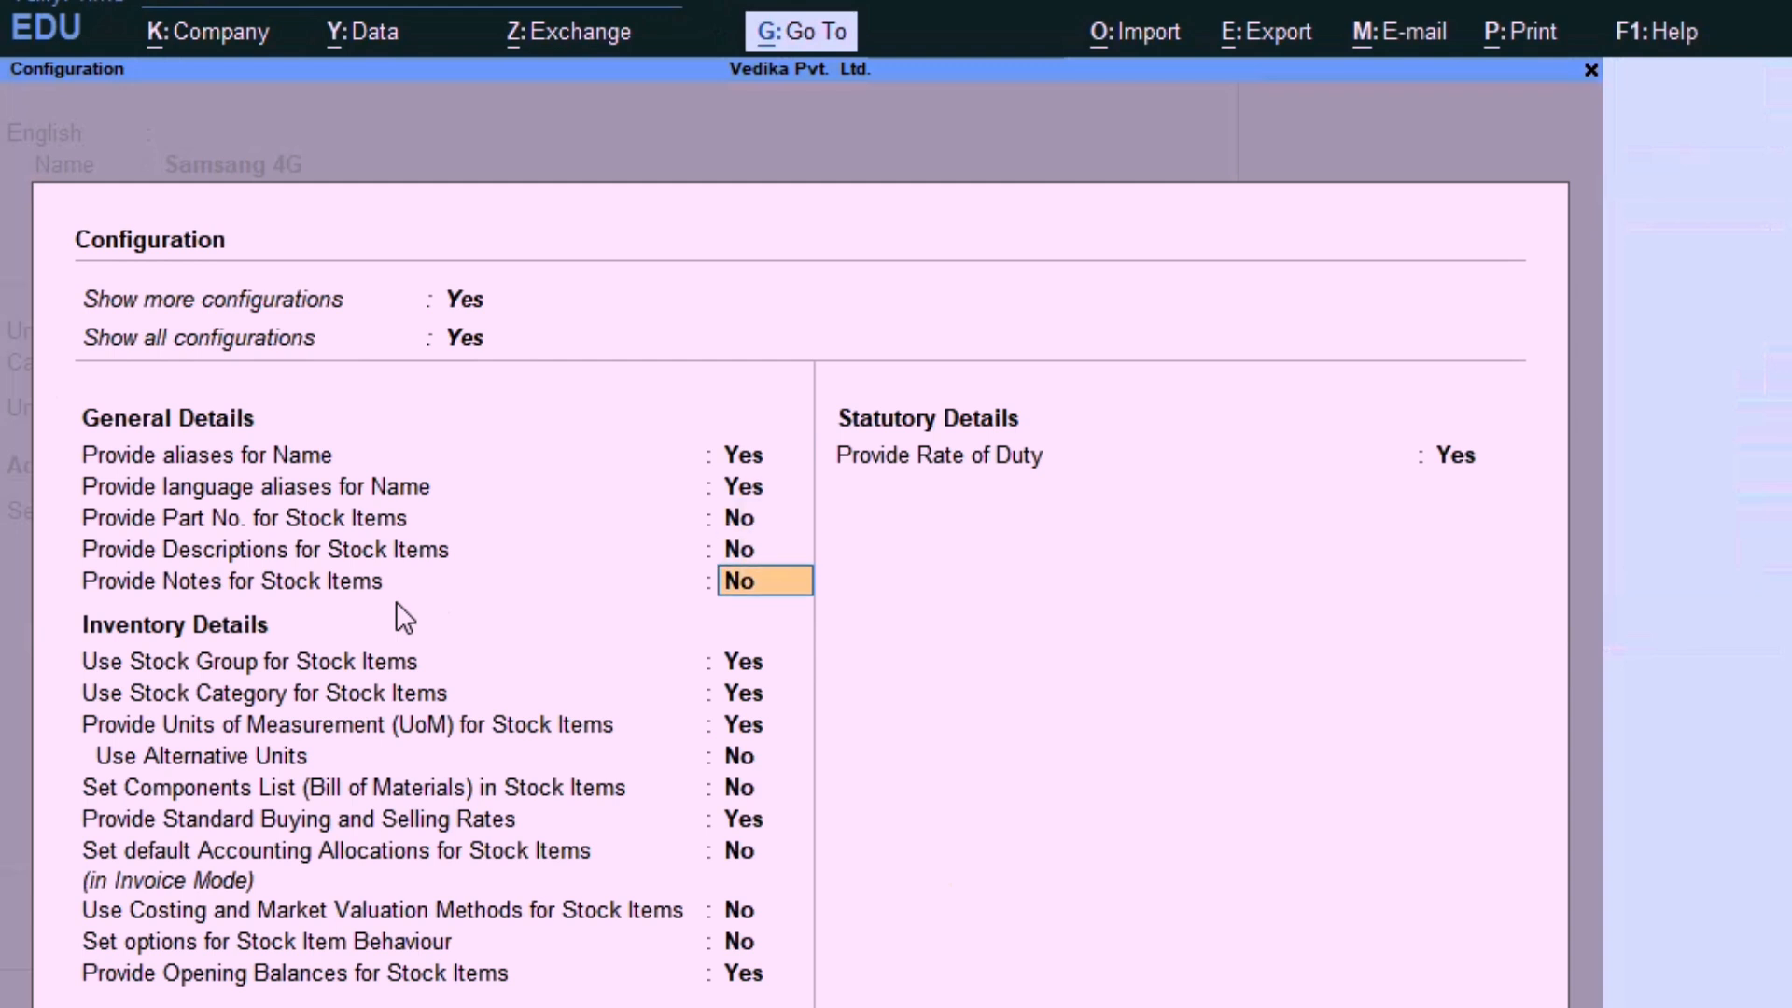
key("Down")
key("Down")
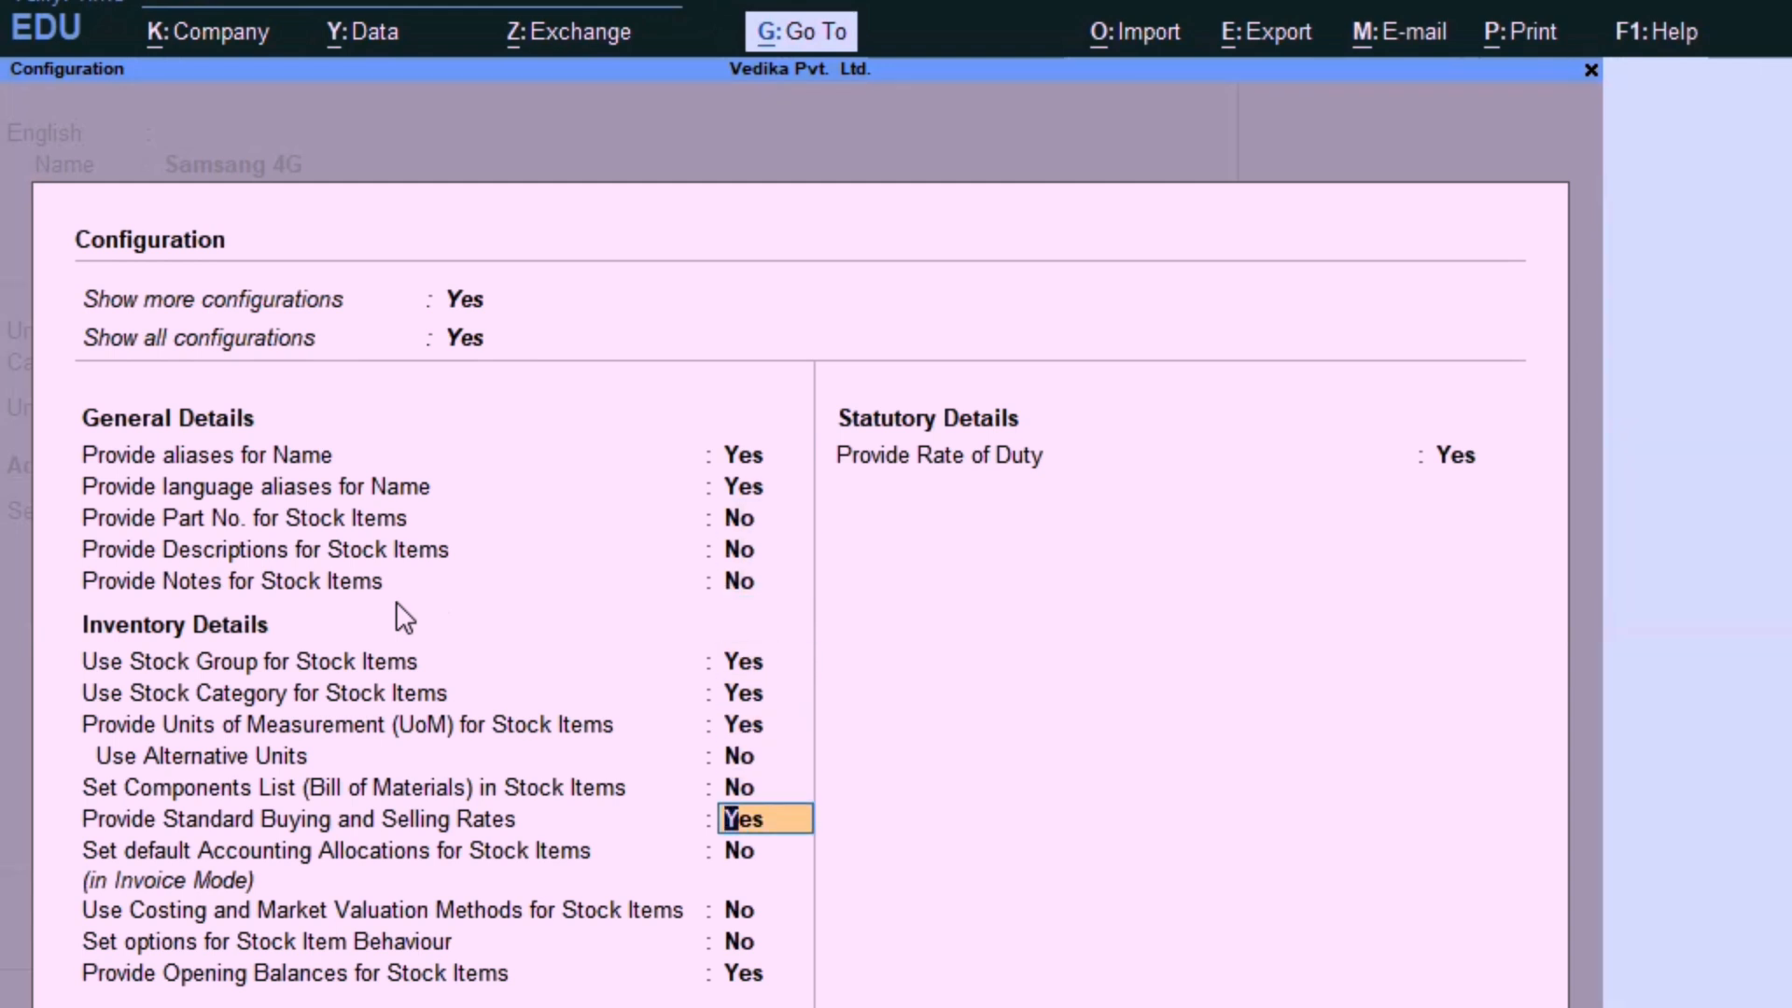
key("Up")
key("Return")
key("n")
key("ctrl+a")
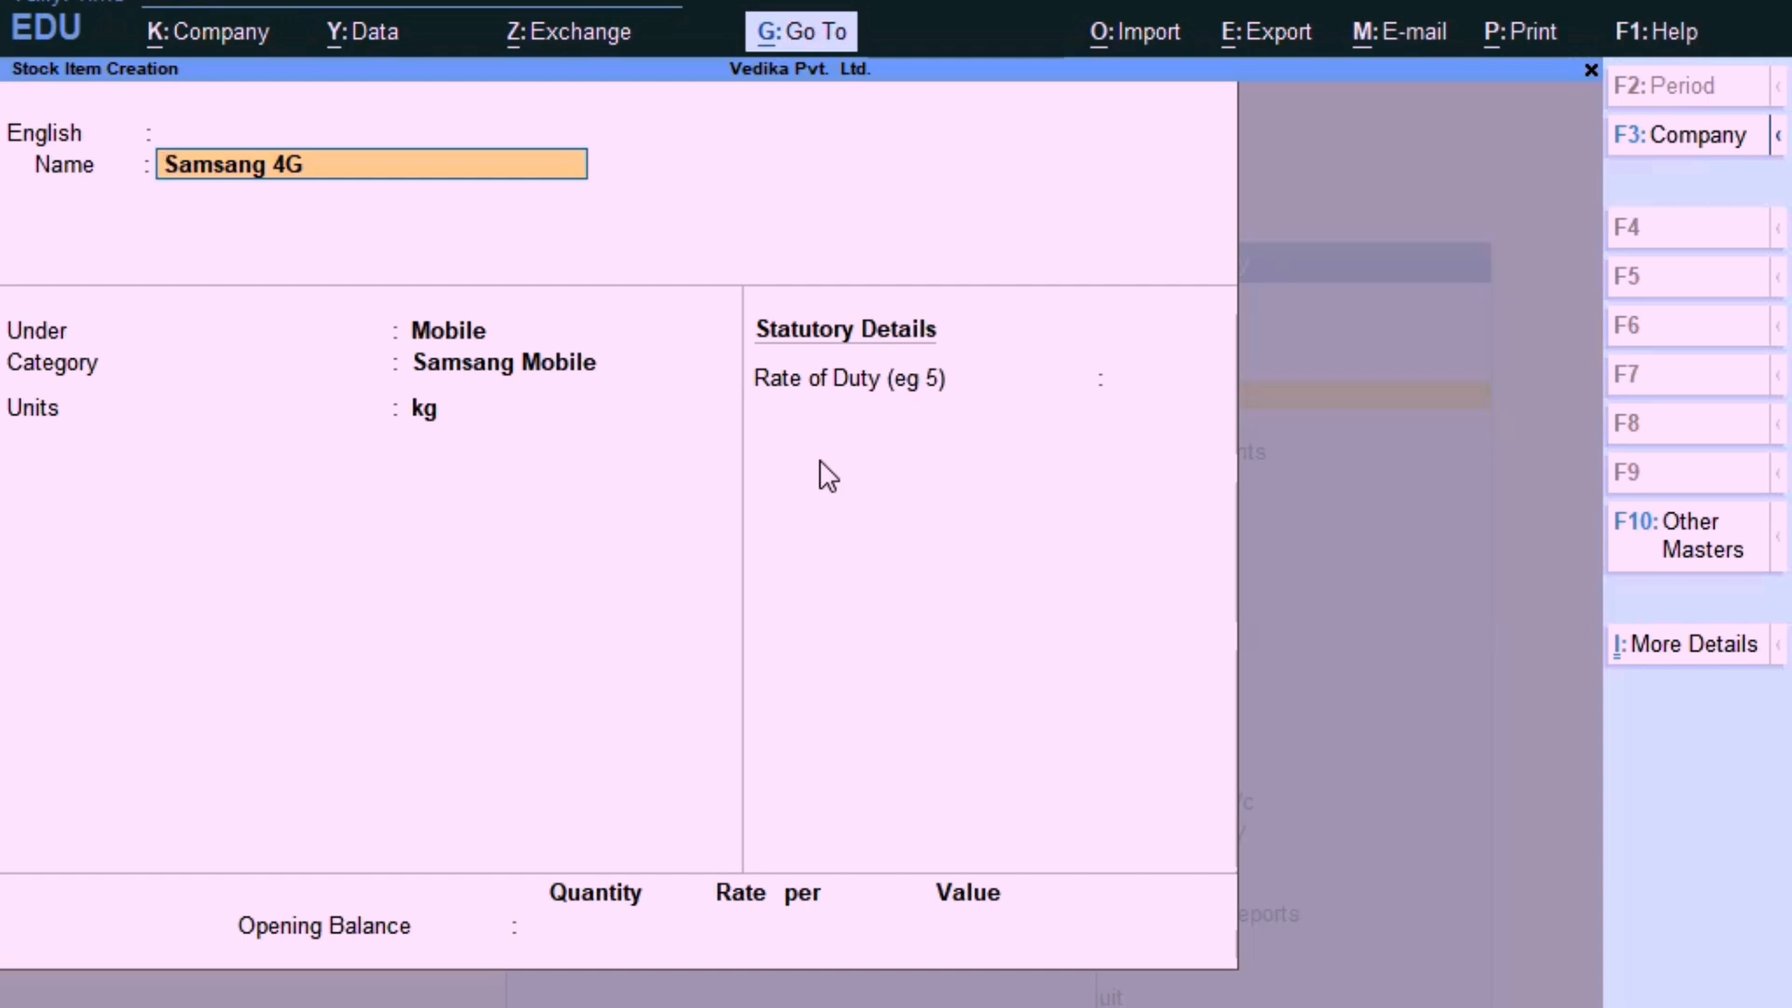
Reopen the stock item configuration and switch Show all configurations to No and back to Yes.
key("F12")
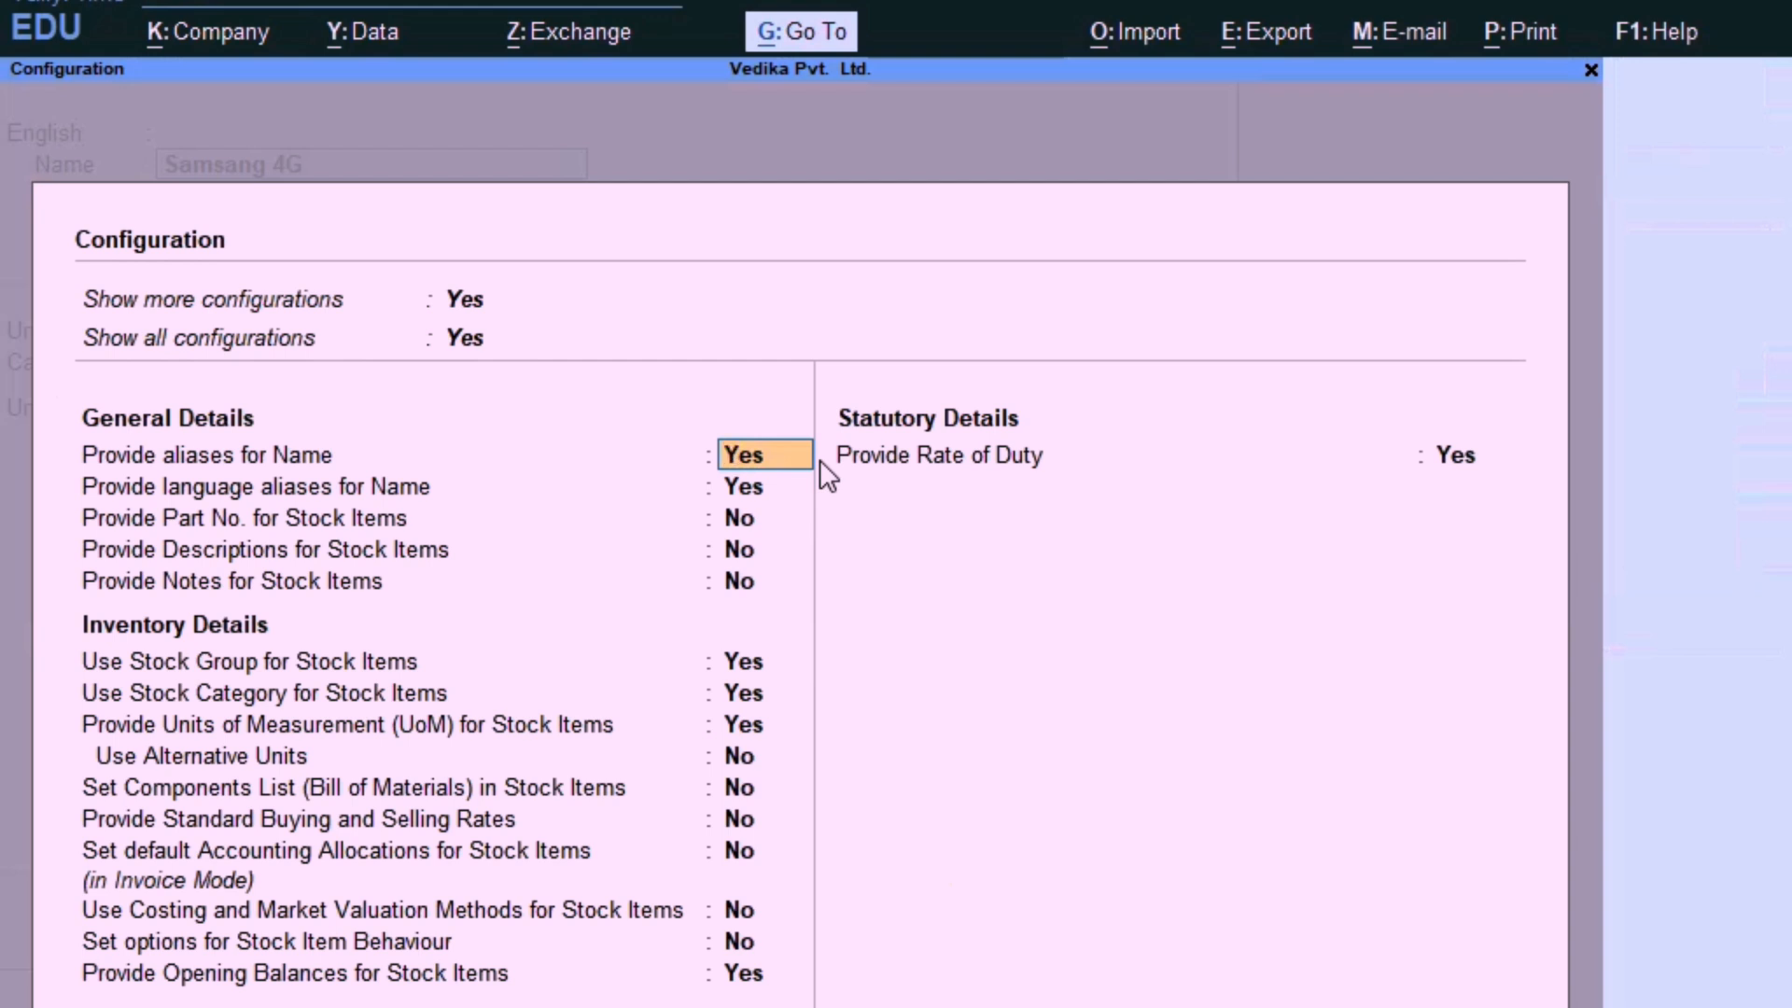
key("Up")
key("Up")
key("Return")
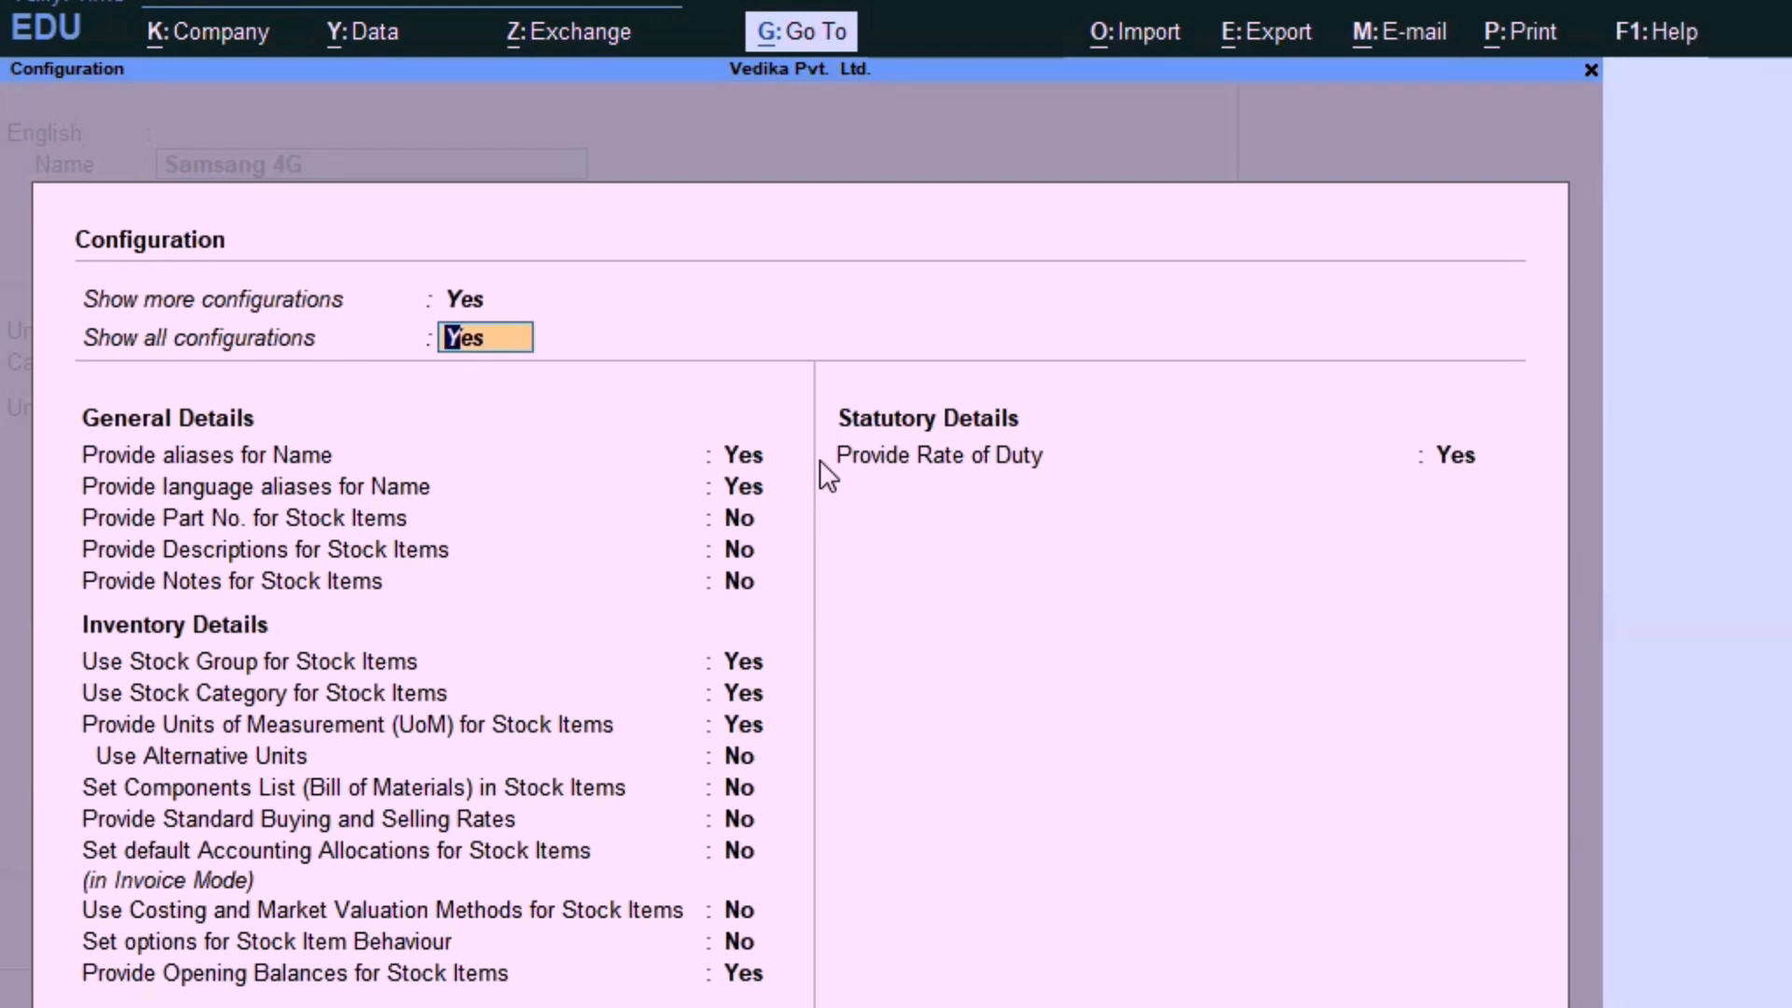
type("n")
key("Return")
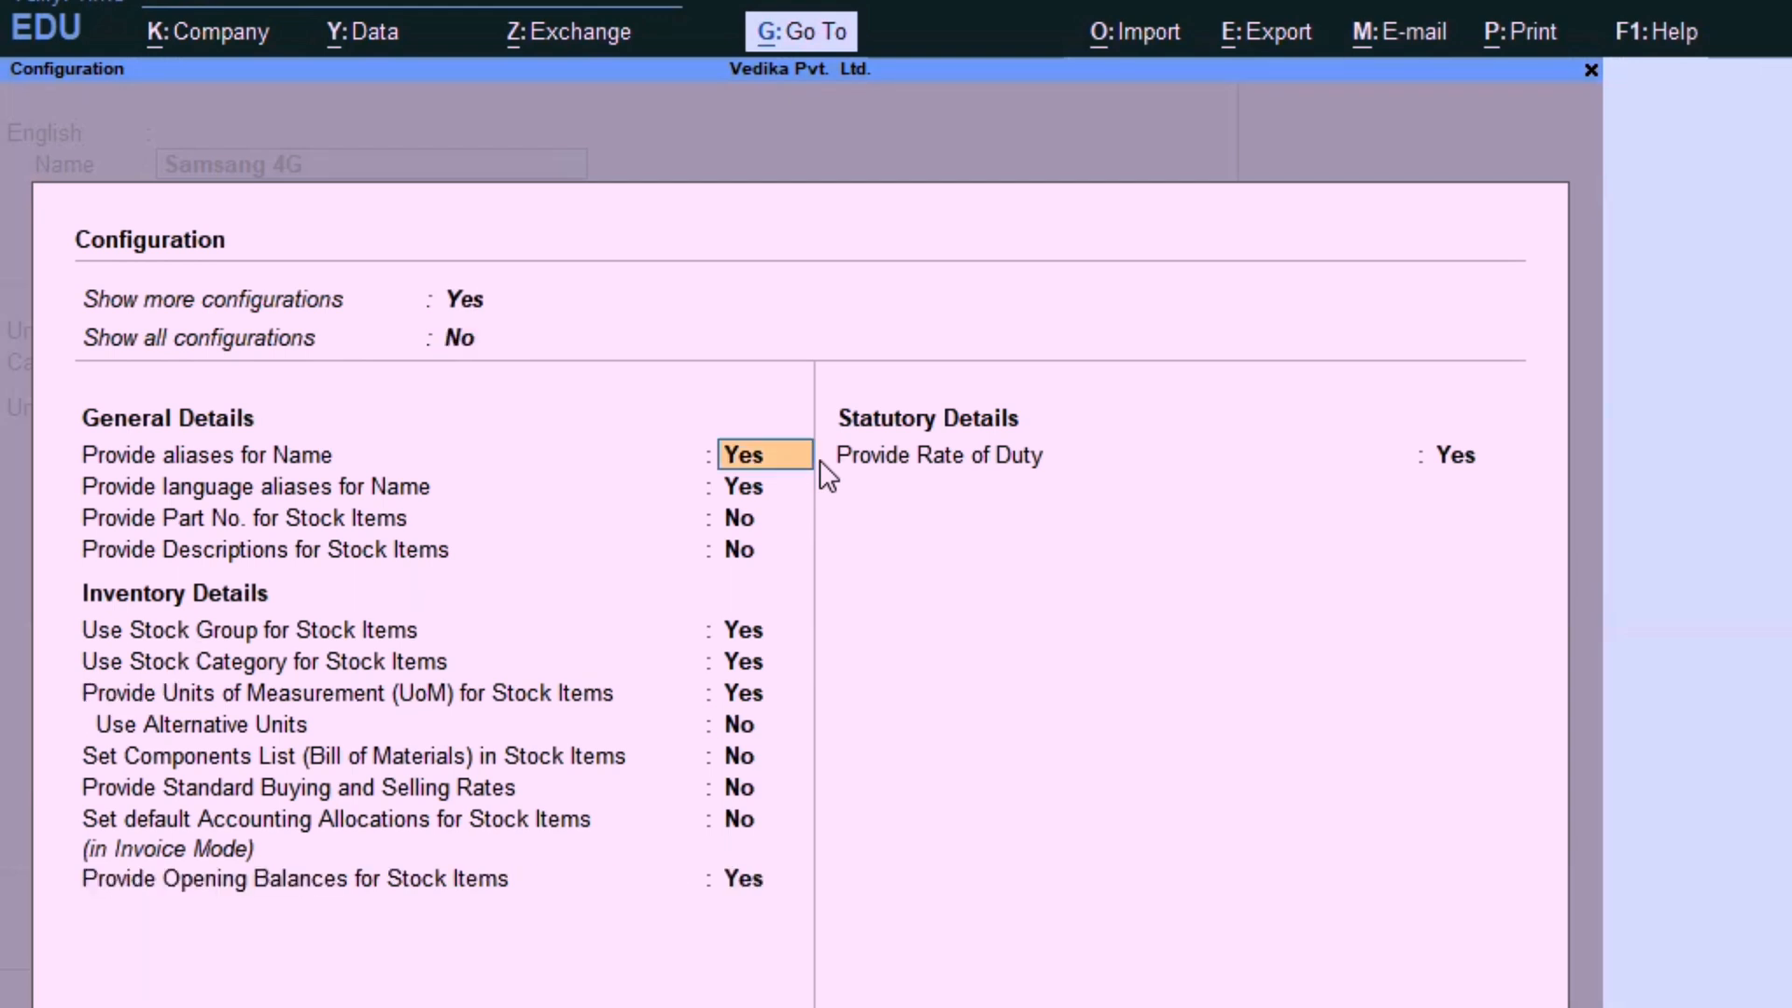
key("Up")
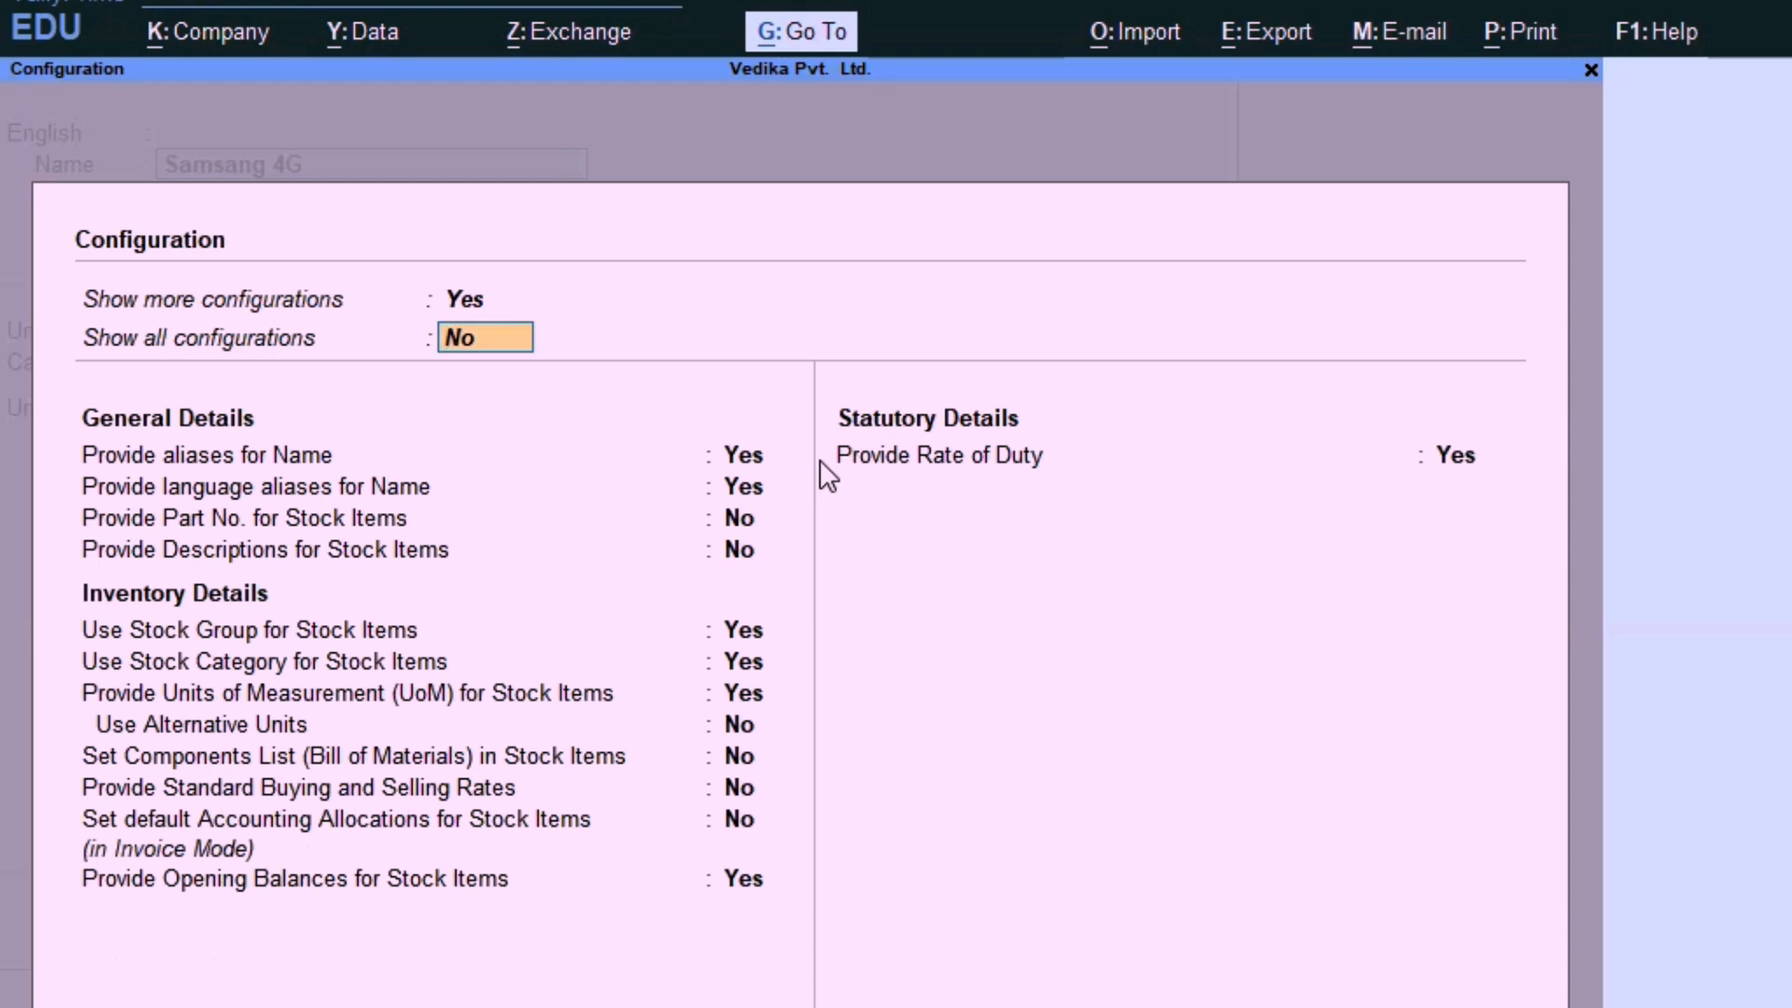
type("y")
key("Return")
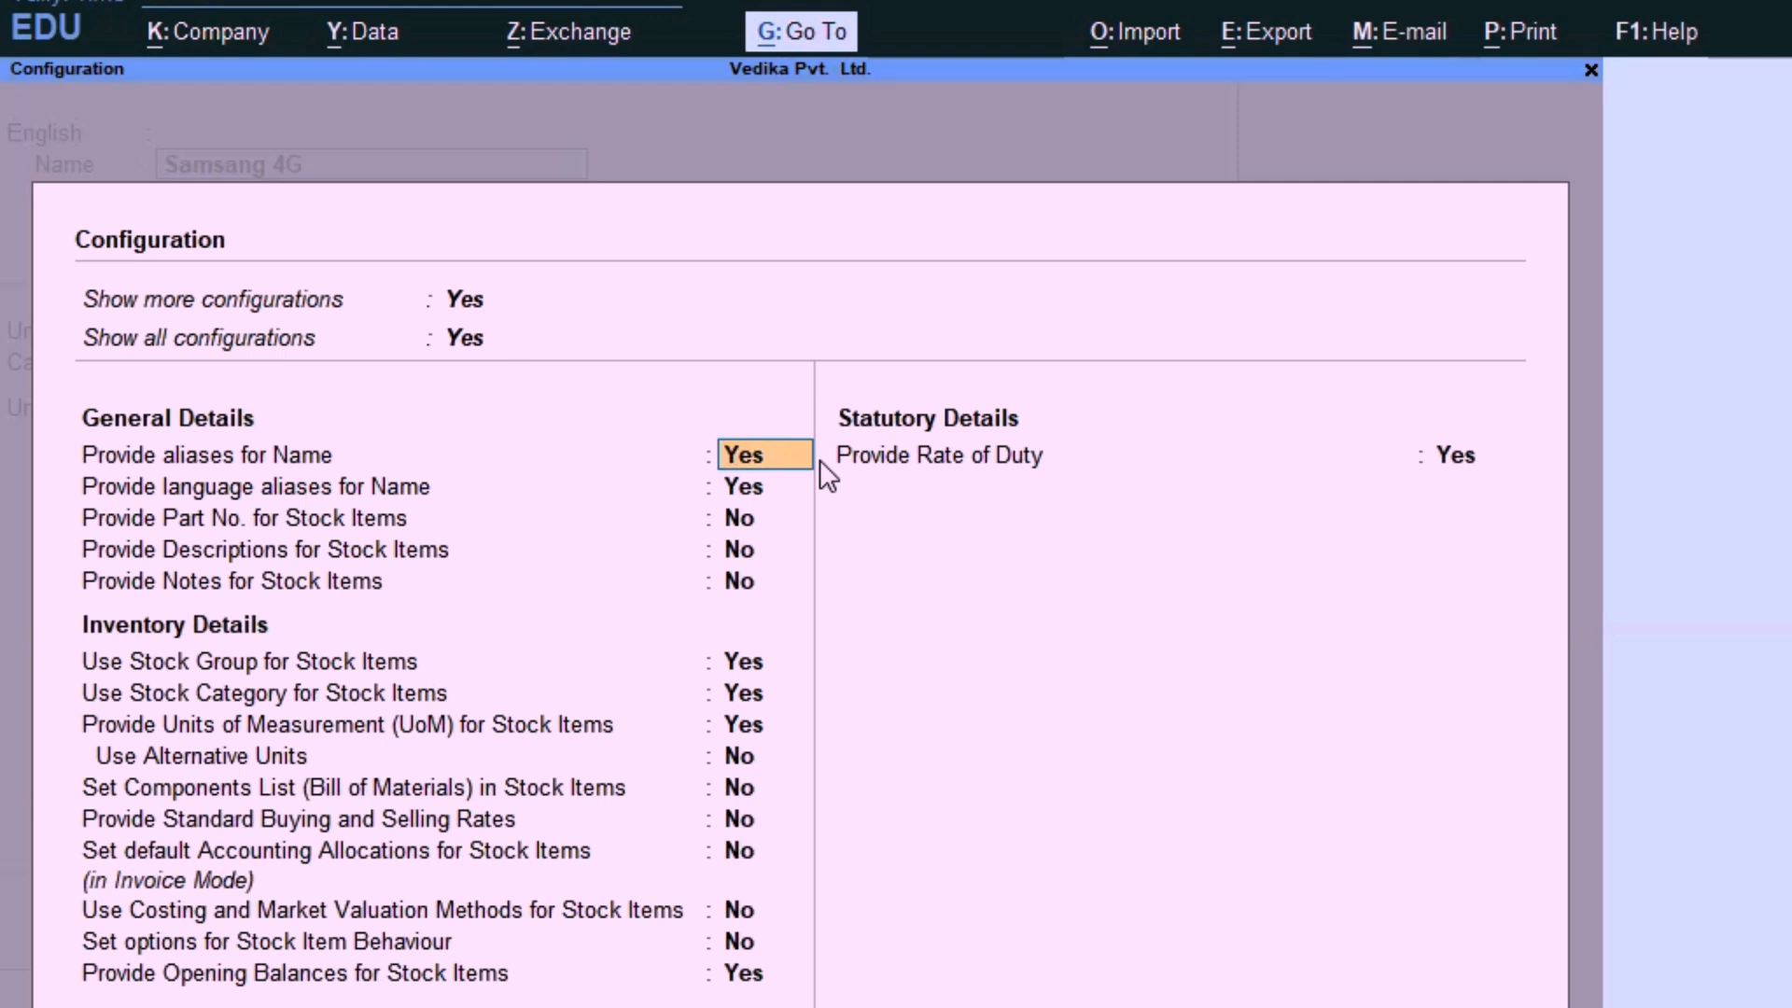
key("Up")
key("Up")
key("Down")
key("Up")
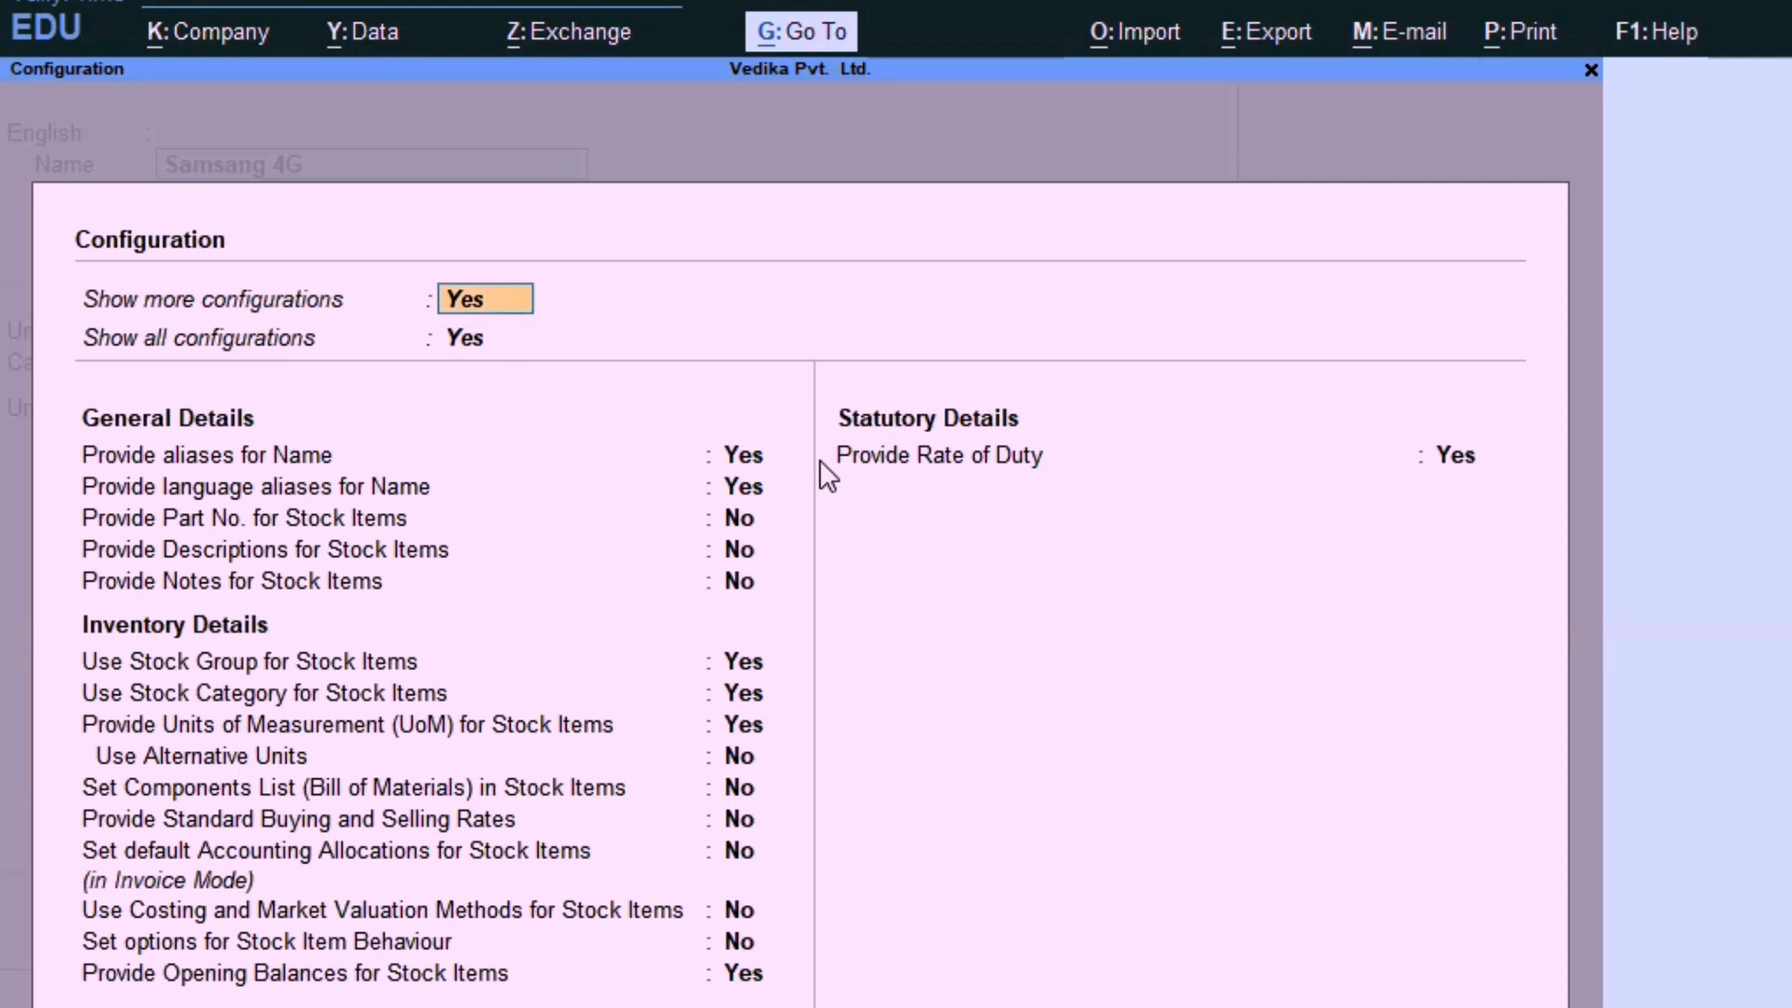
key("Down")
key("Up")
key("Down")
key("Up")
key("Down")
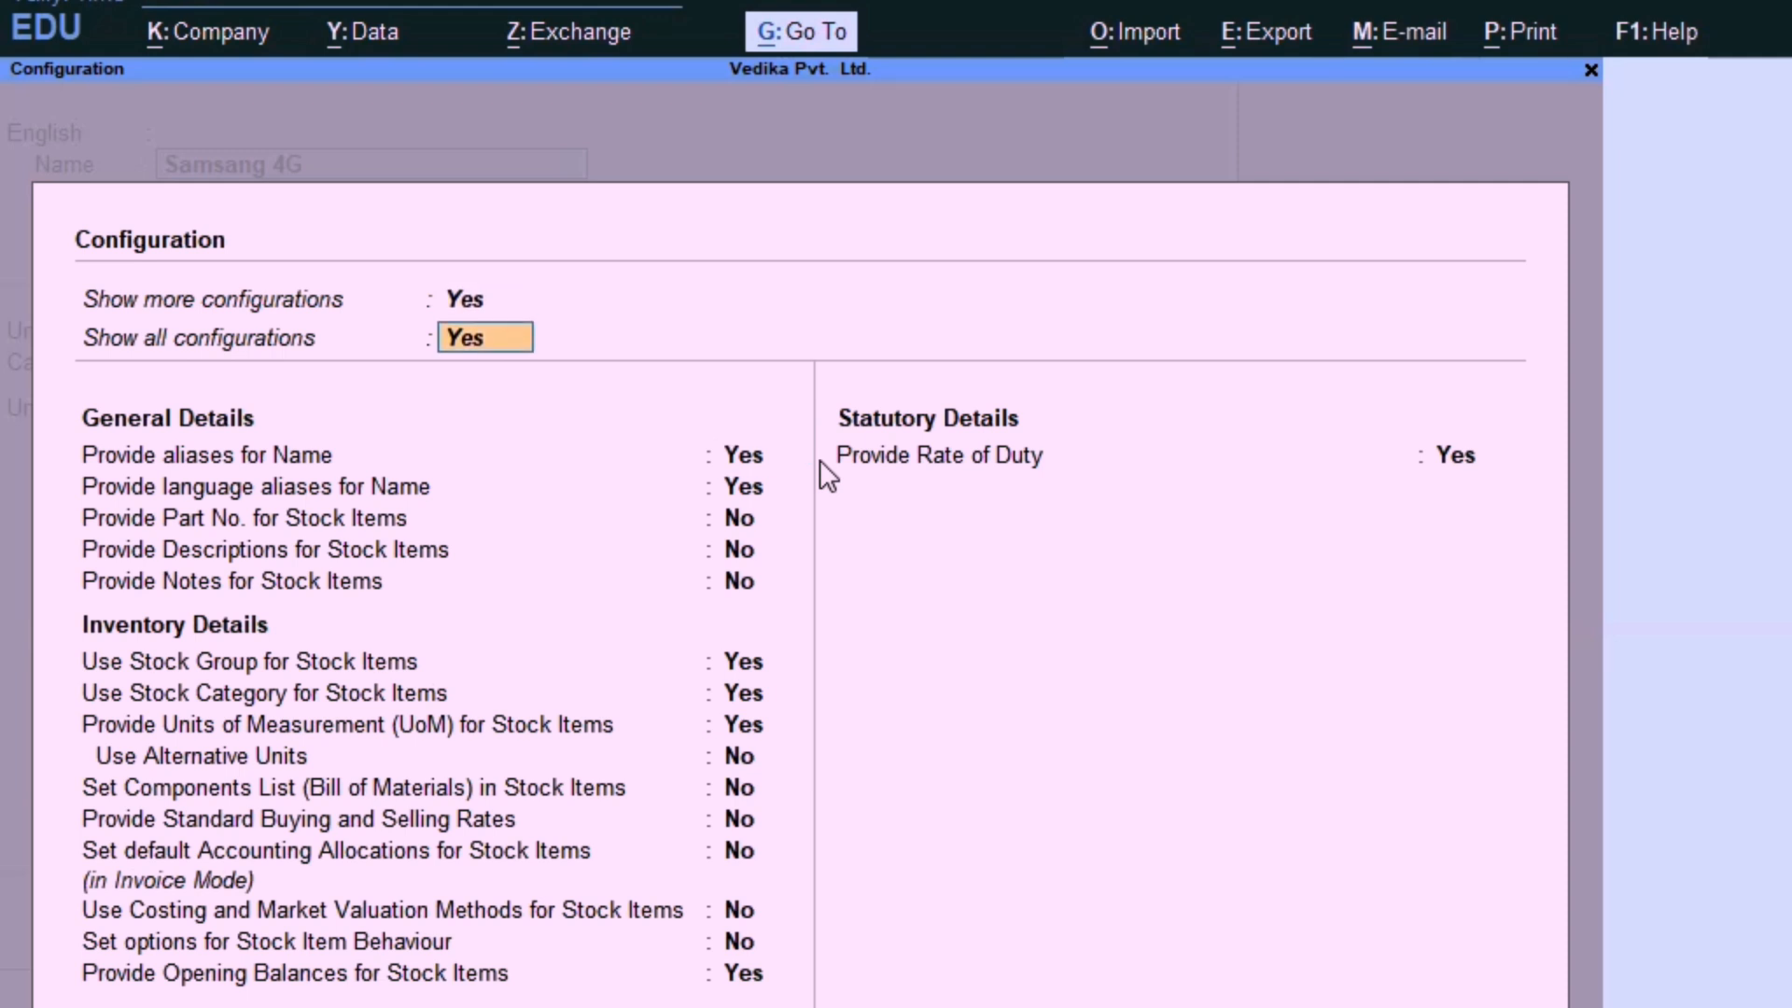
Set Provide aliases for Name and Provide language aliases for Name to No in the stock item configuration and save it.
key("Up")
key("Down")
key("Return")
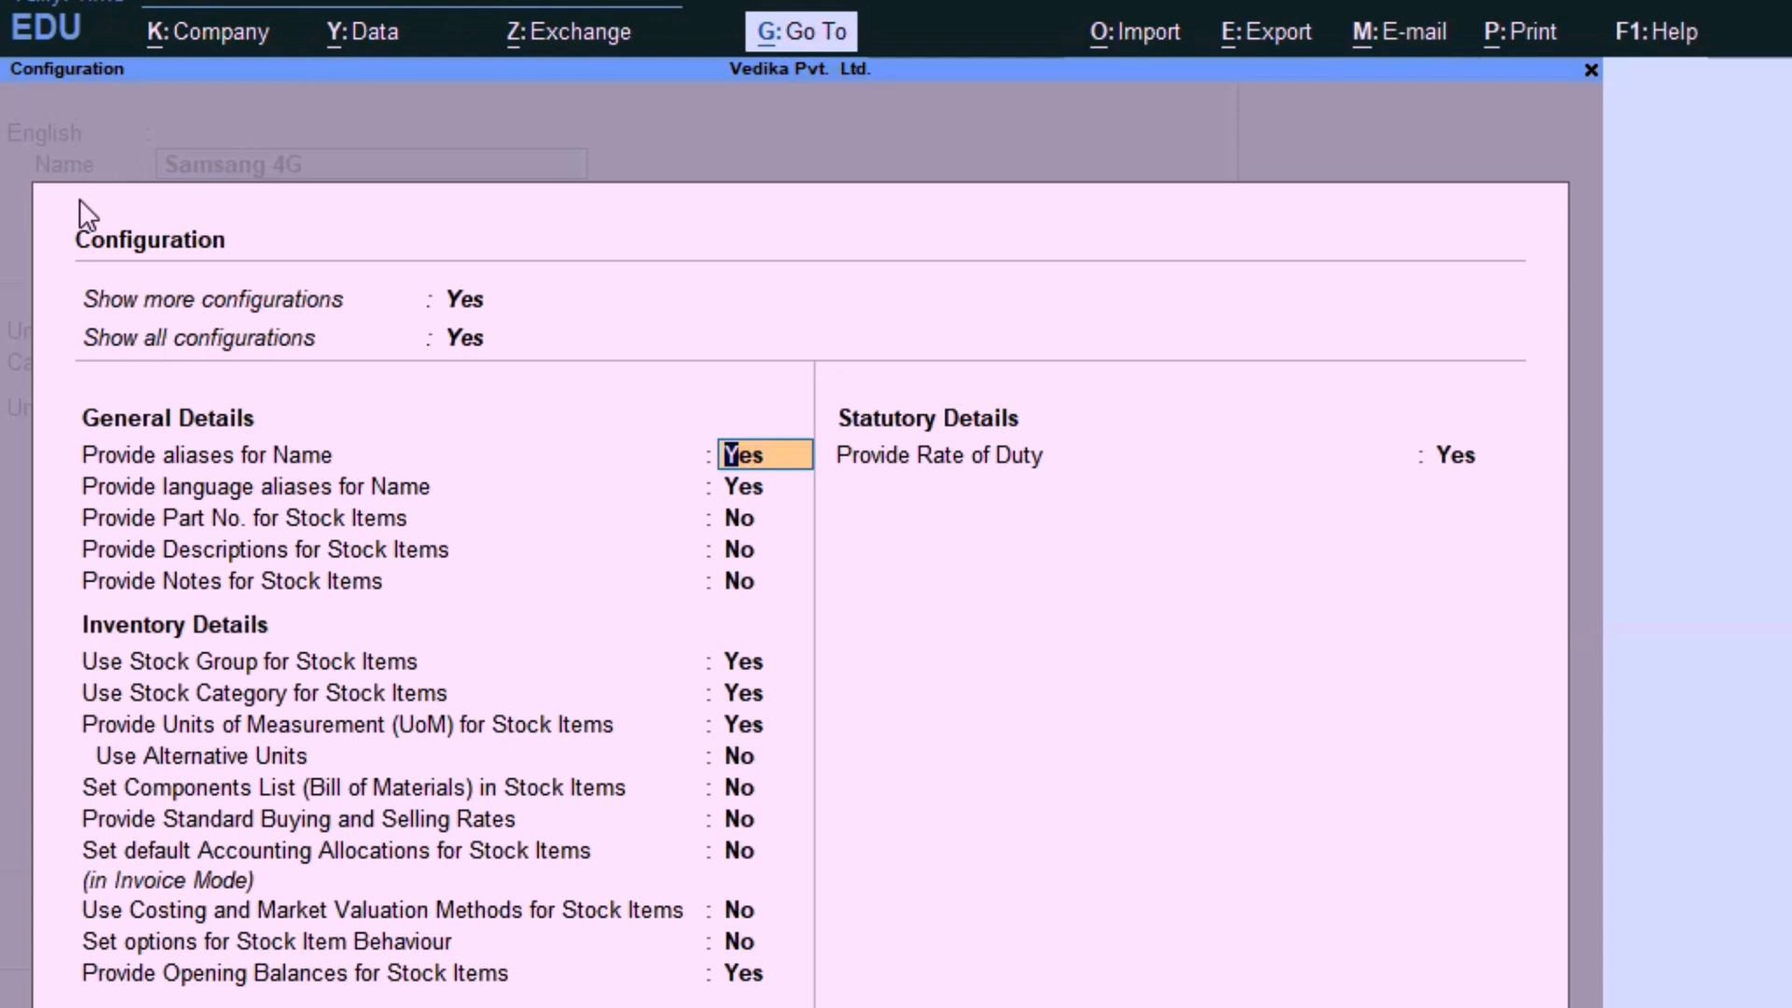
type("n")
key("Return")
type("n")
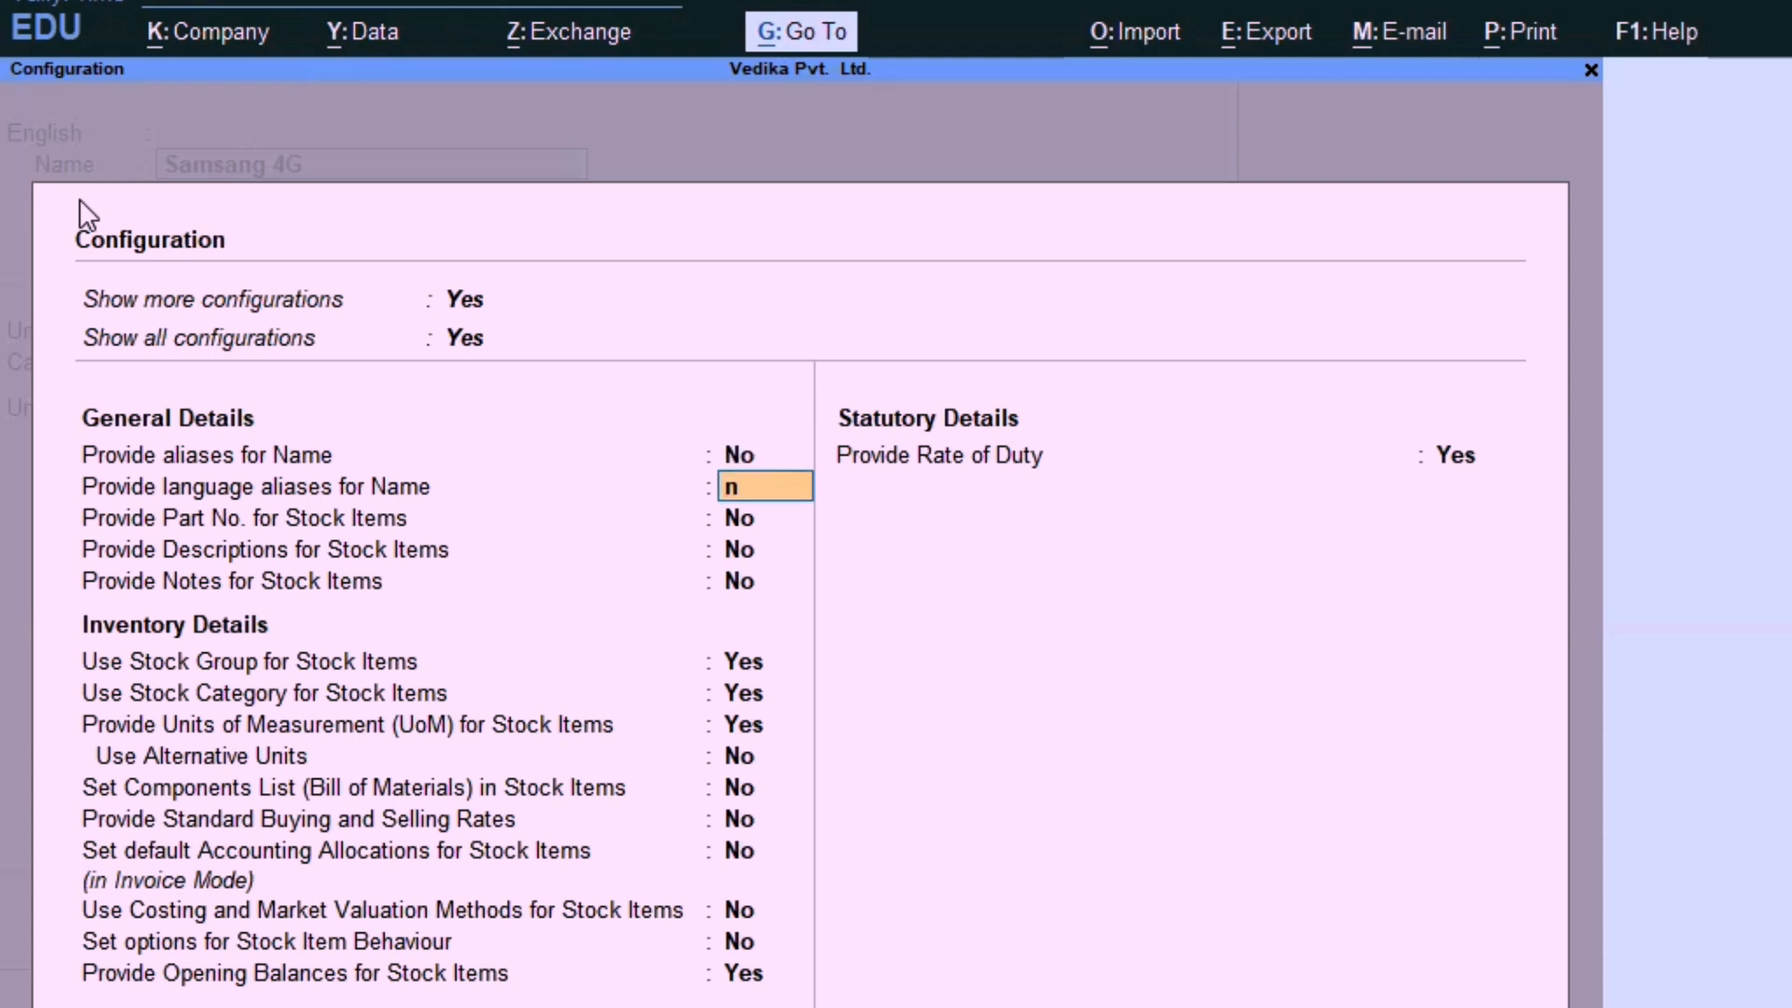
key("Return")
key("ctrl+a")
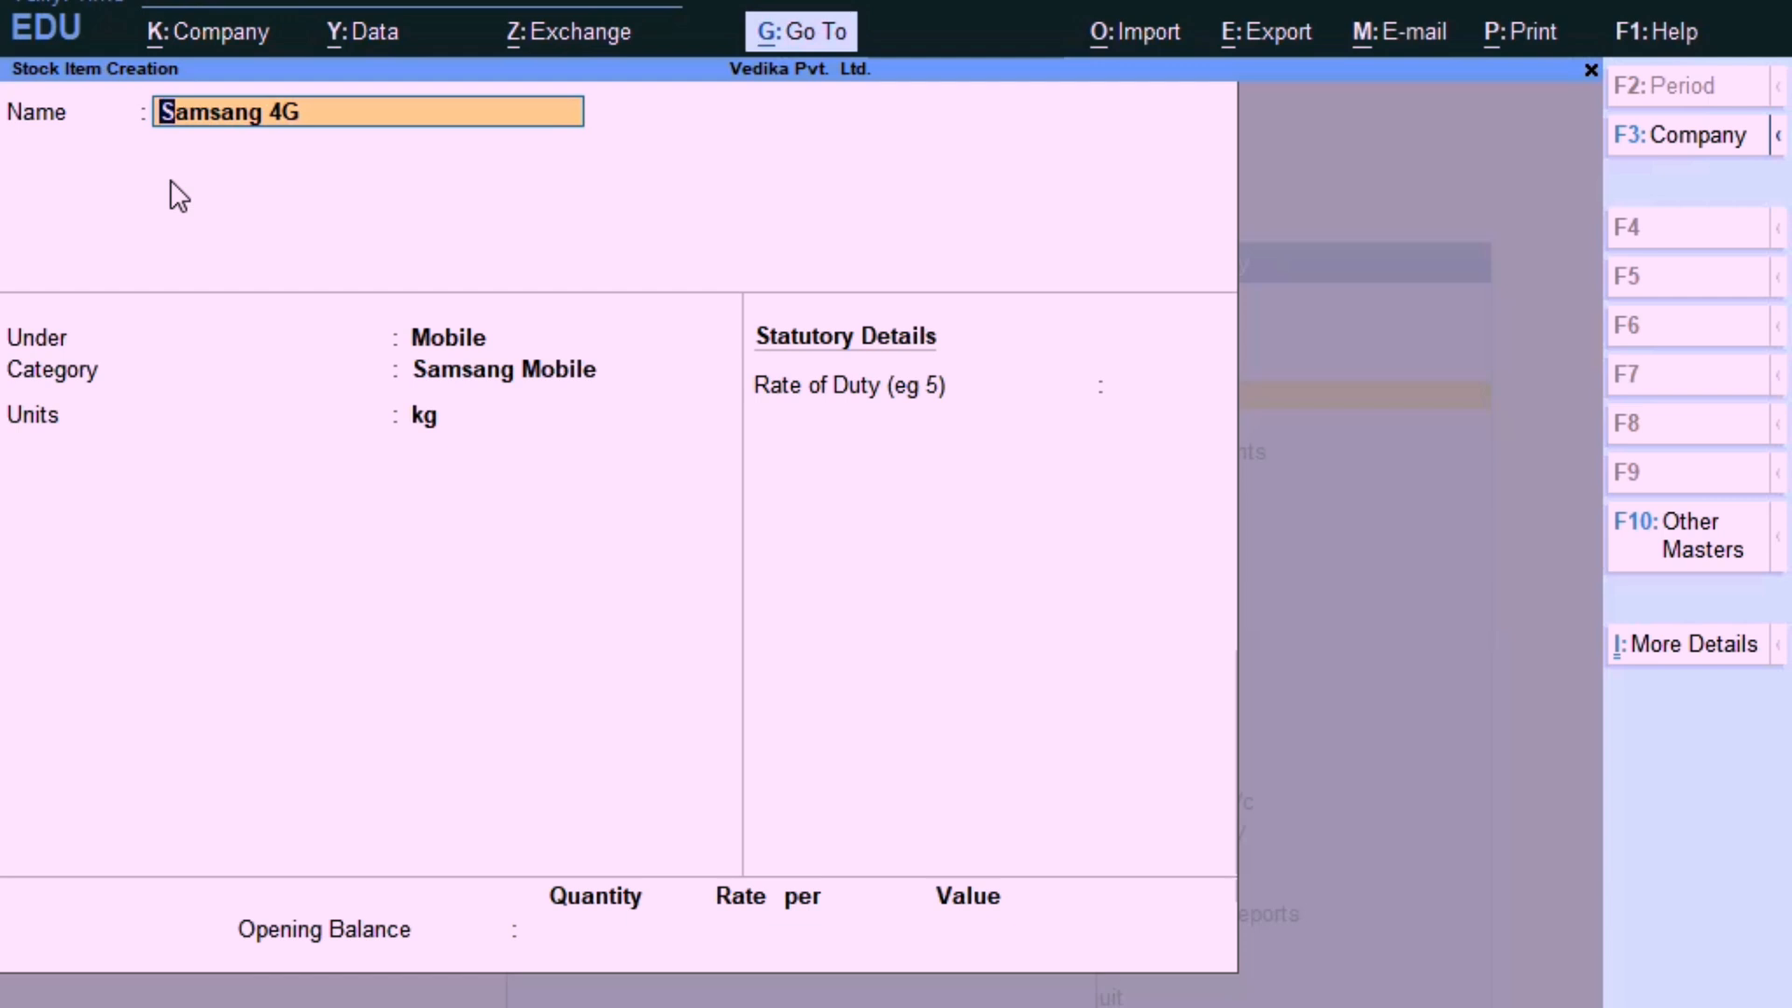
Reopen the stock item configuration, set Provide Part No. for Stock Items to Yes and save it.
key("F12")
key("Return")
key("Return")
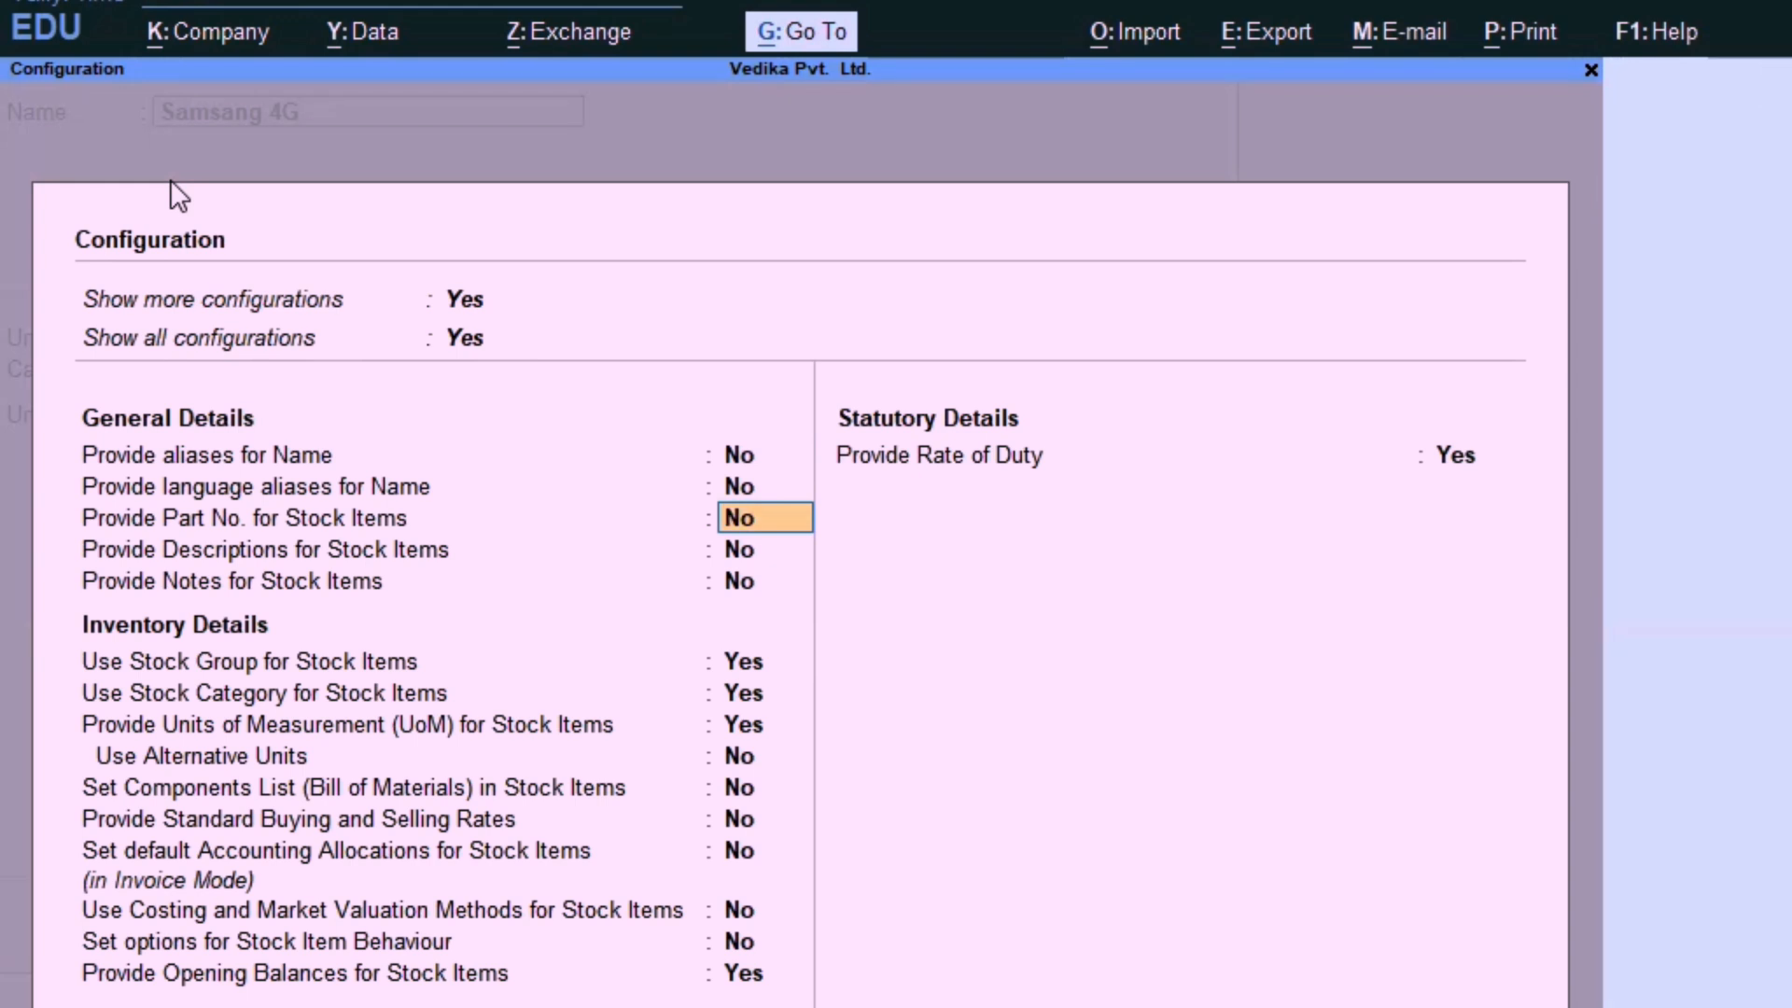
type("y")
key("Return")
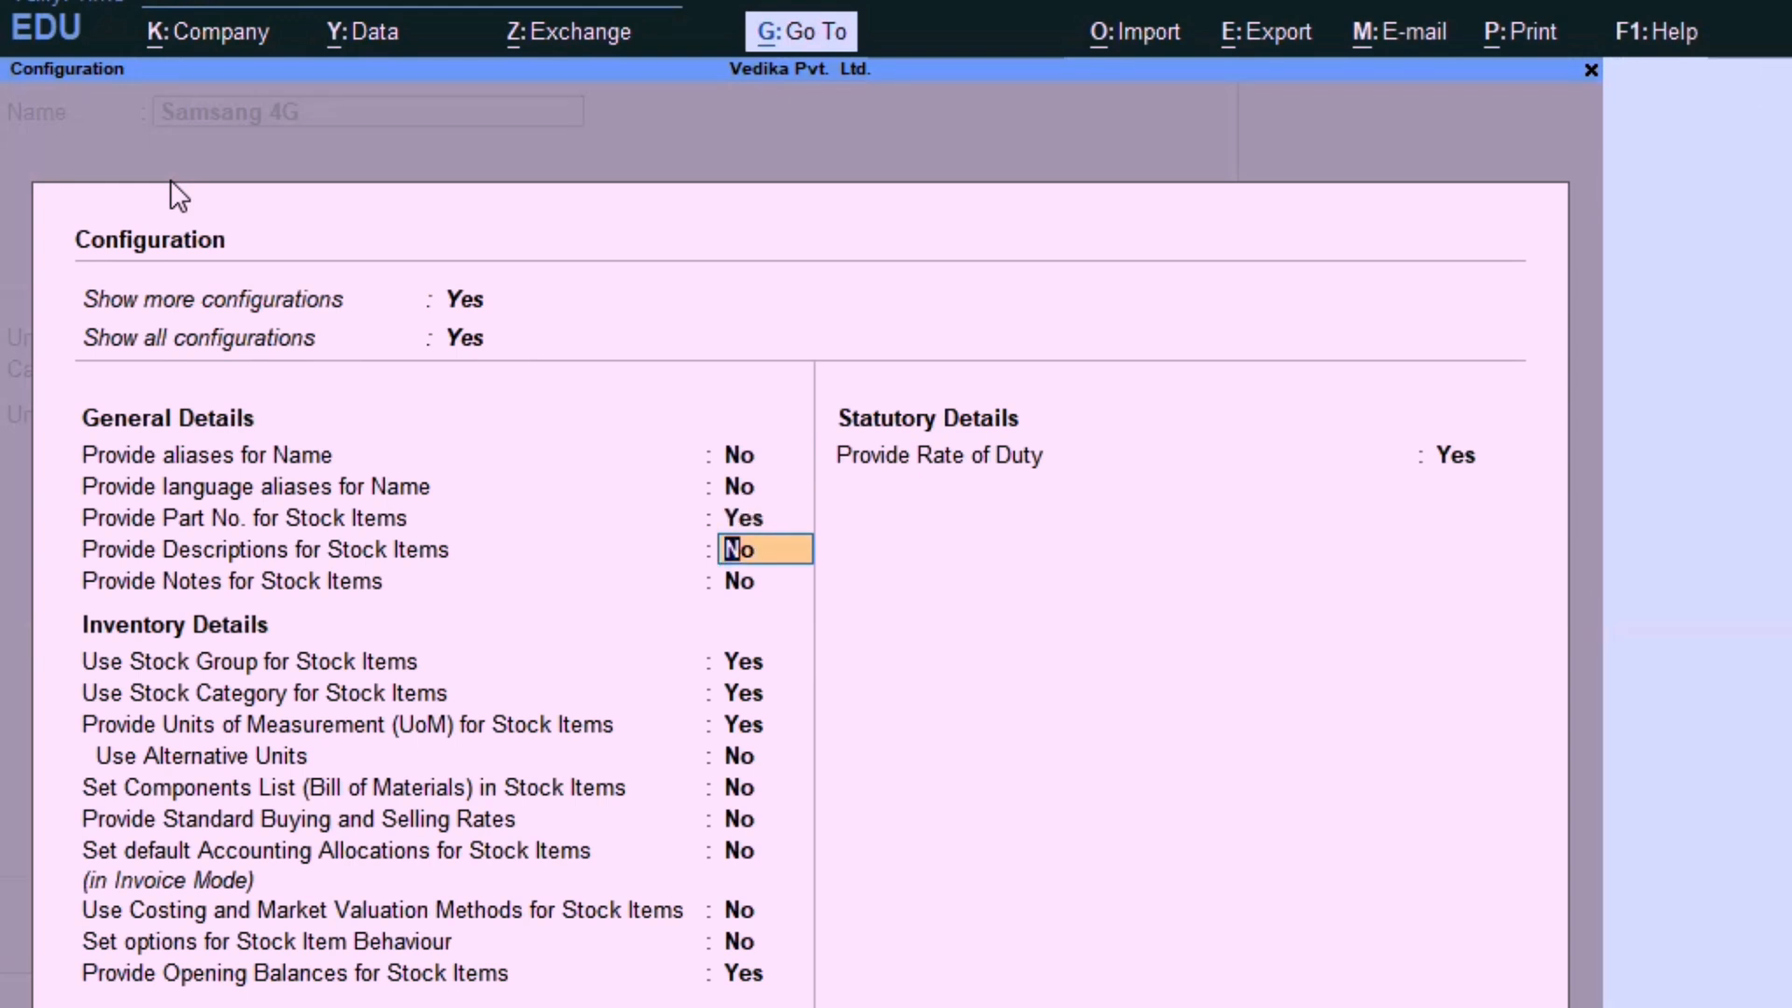
key("ctrl+a")
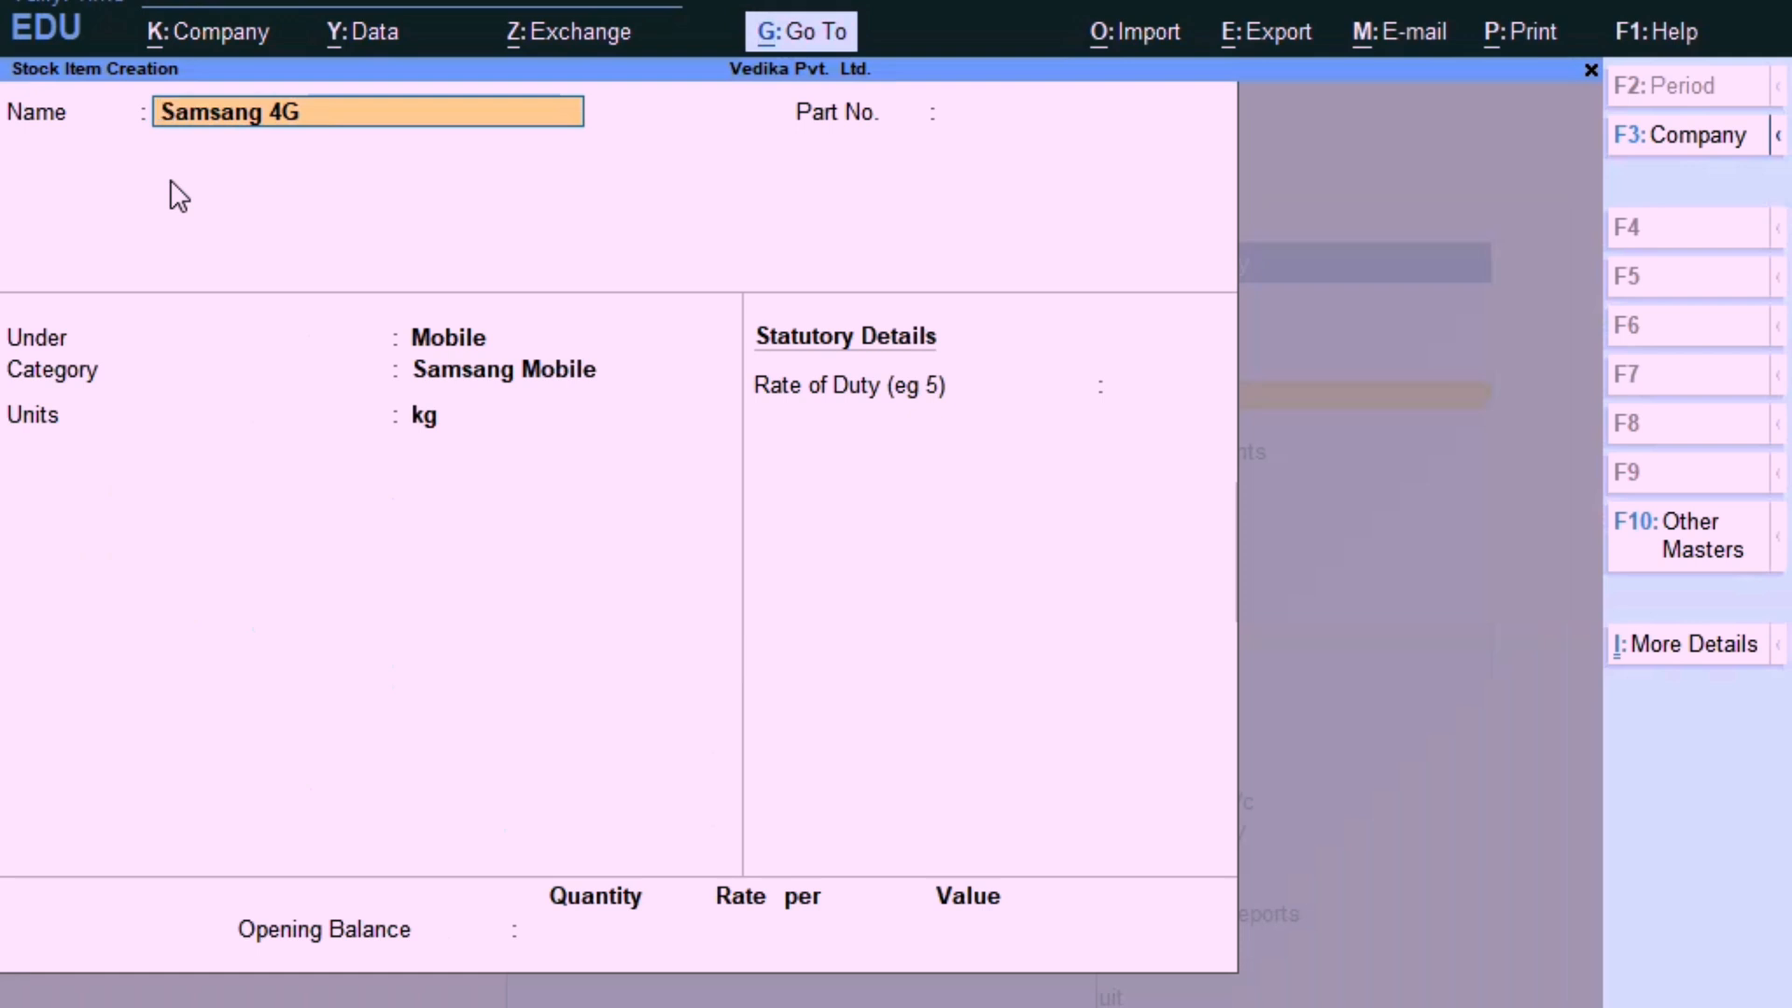
Enter Samsang40/2 as the part number of the stock item Samsang 4G.
key("Return")
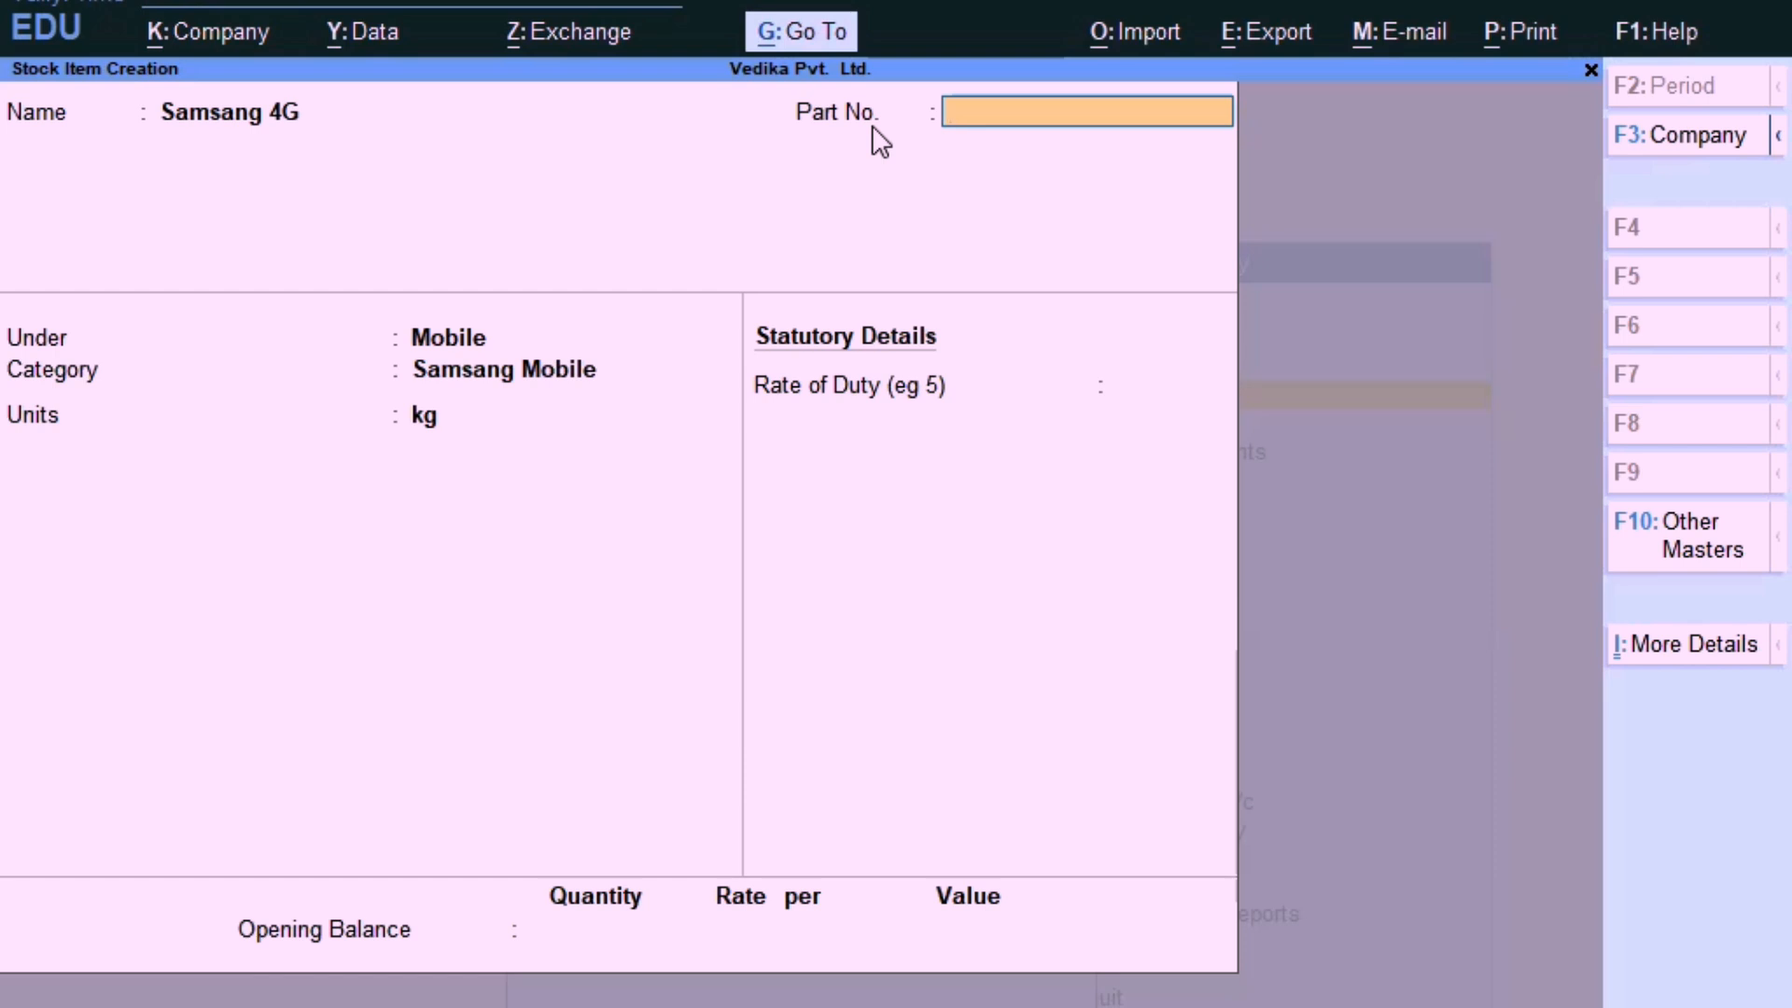
type("Samsang")
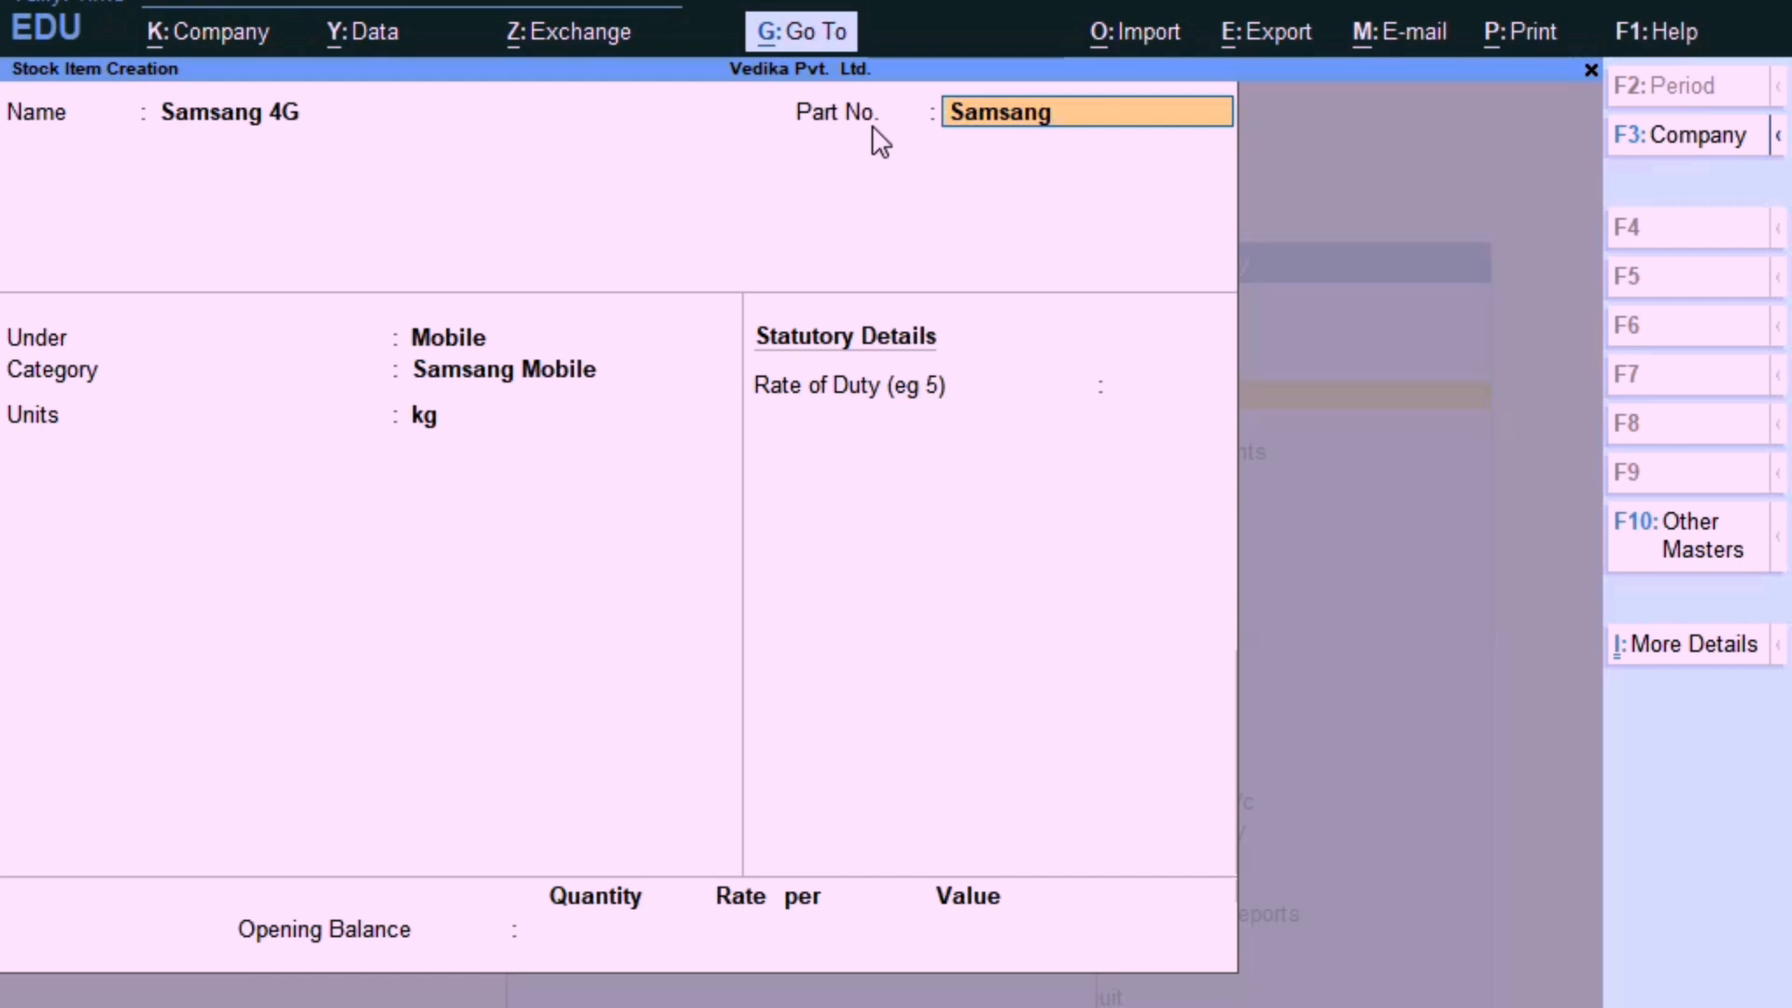
type("40/2")
key("Return")
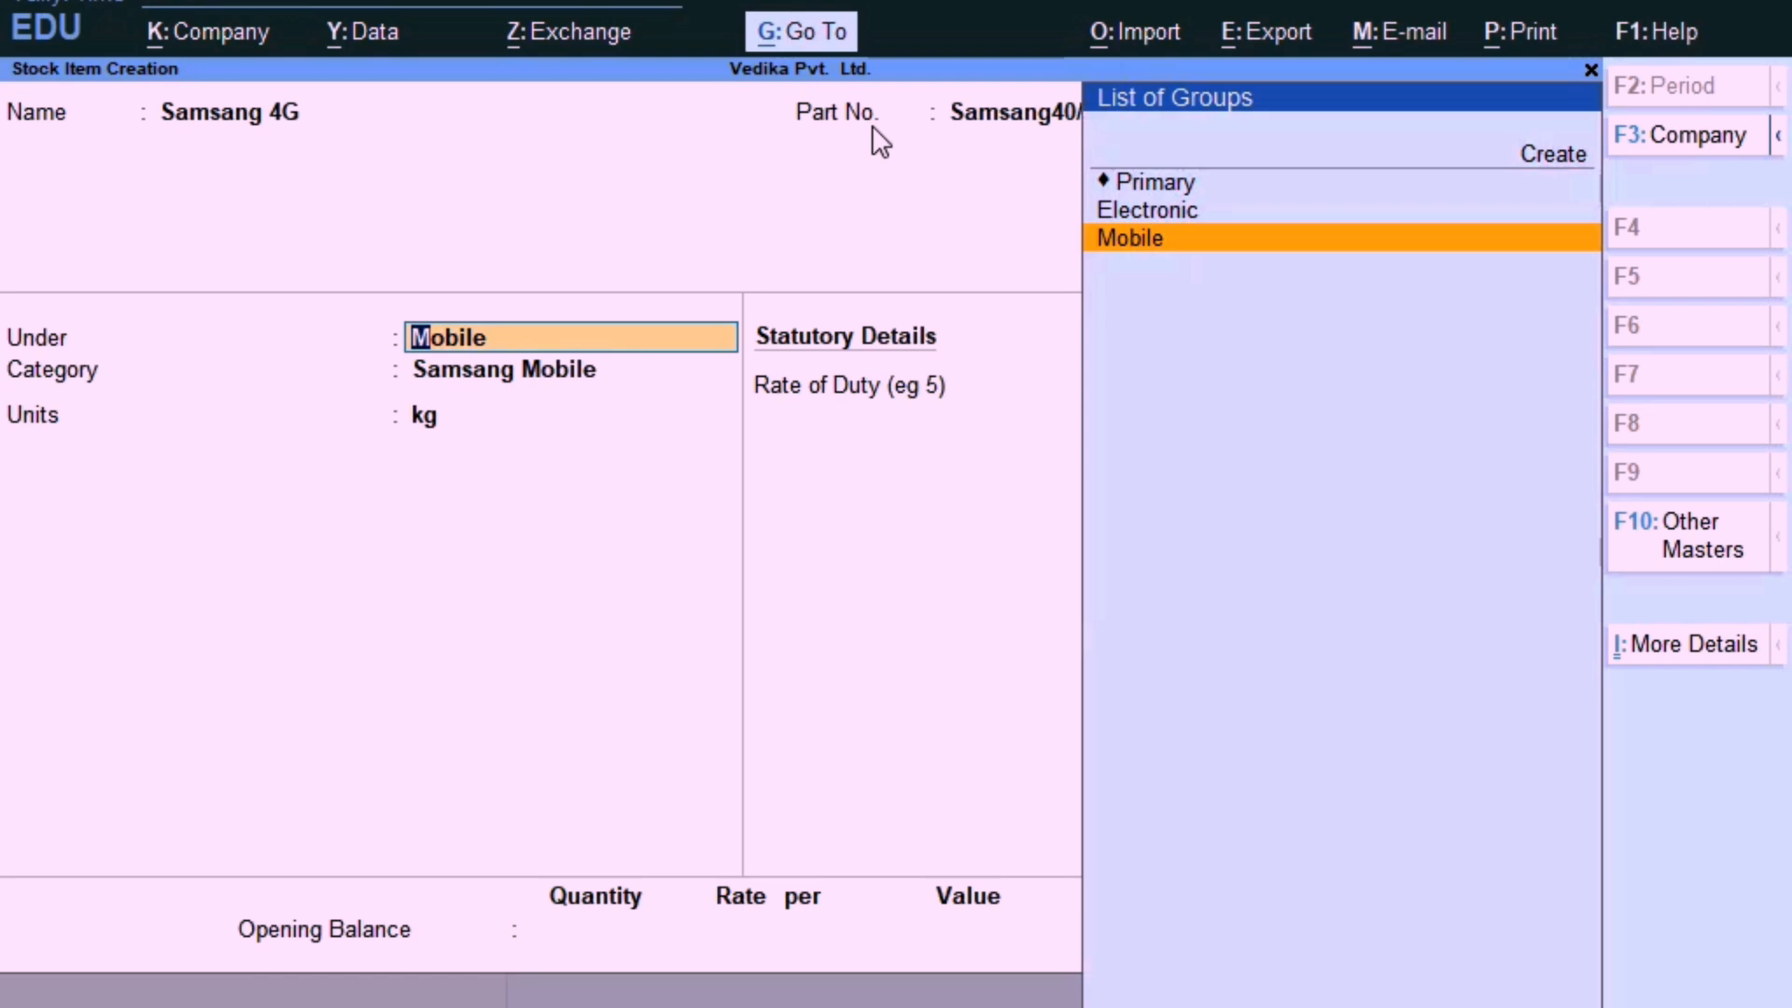
Set Provide Descriptions for Stock Items and Provide Notes for Stock Items to Yes in the configuration and save it.
key("F12")
key("Return")
key("Return")
key("Return")
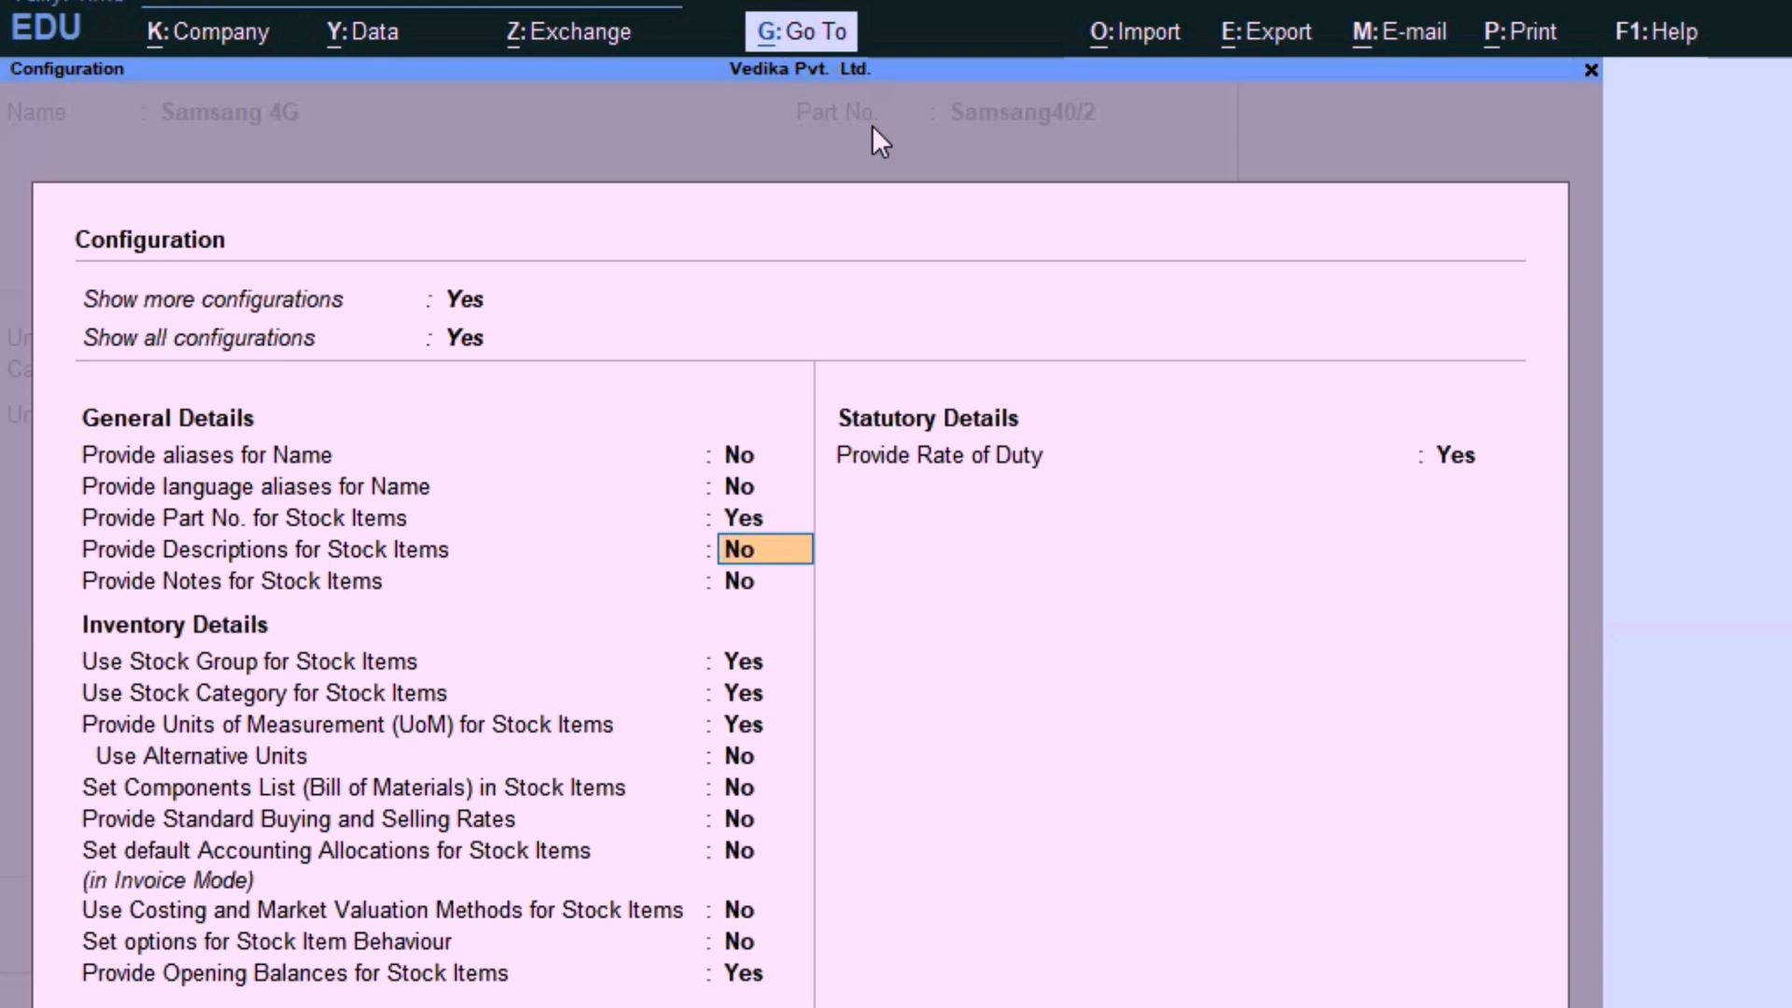
key("Return")
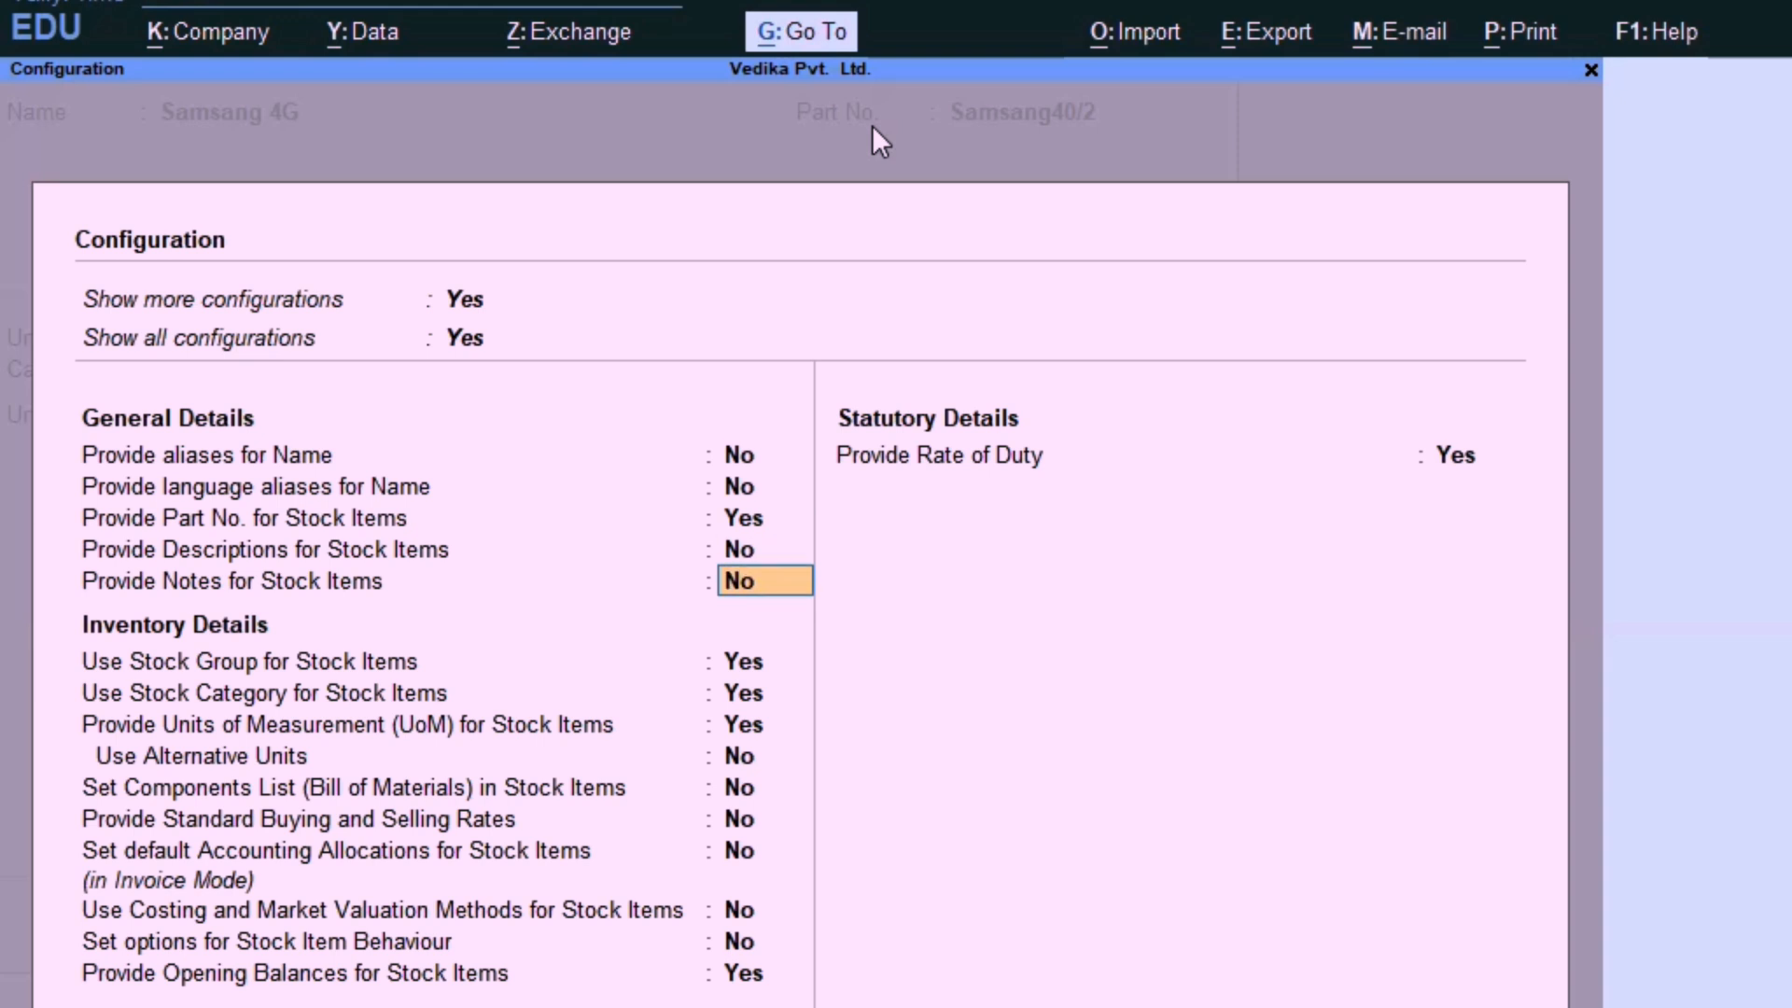
key("Up")
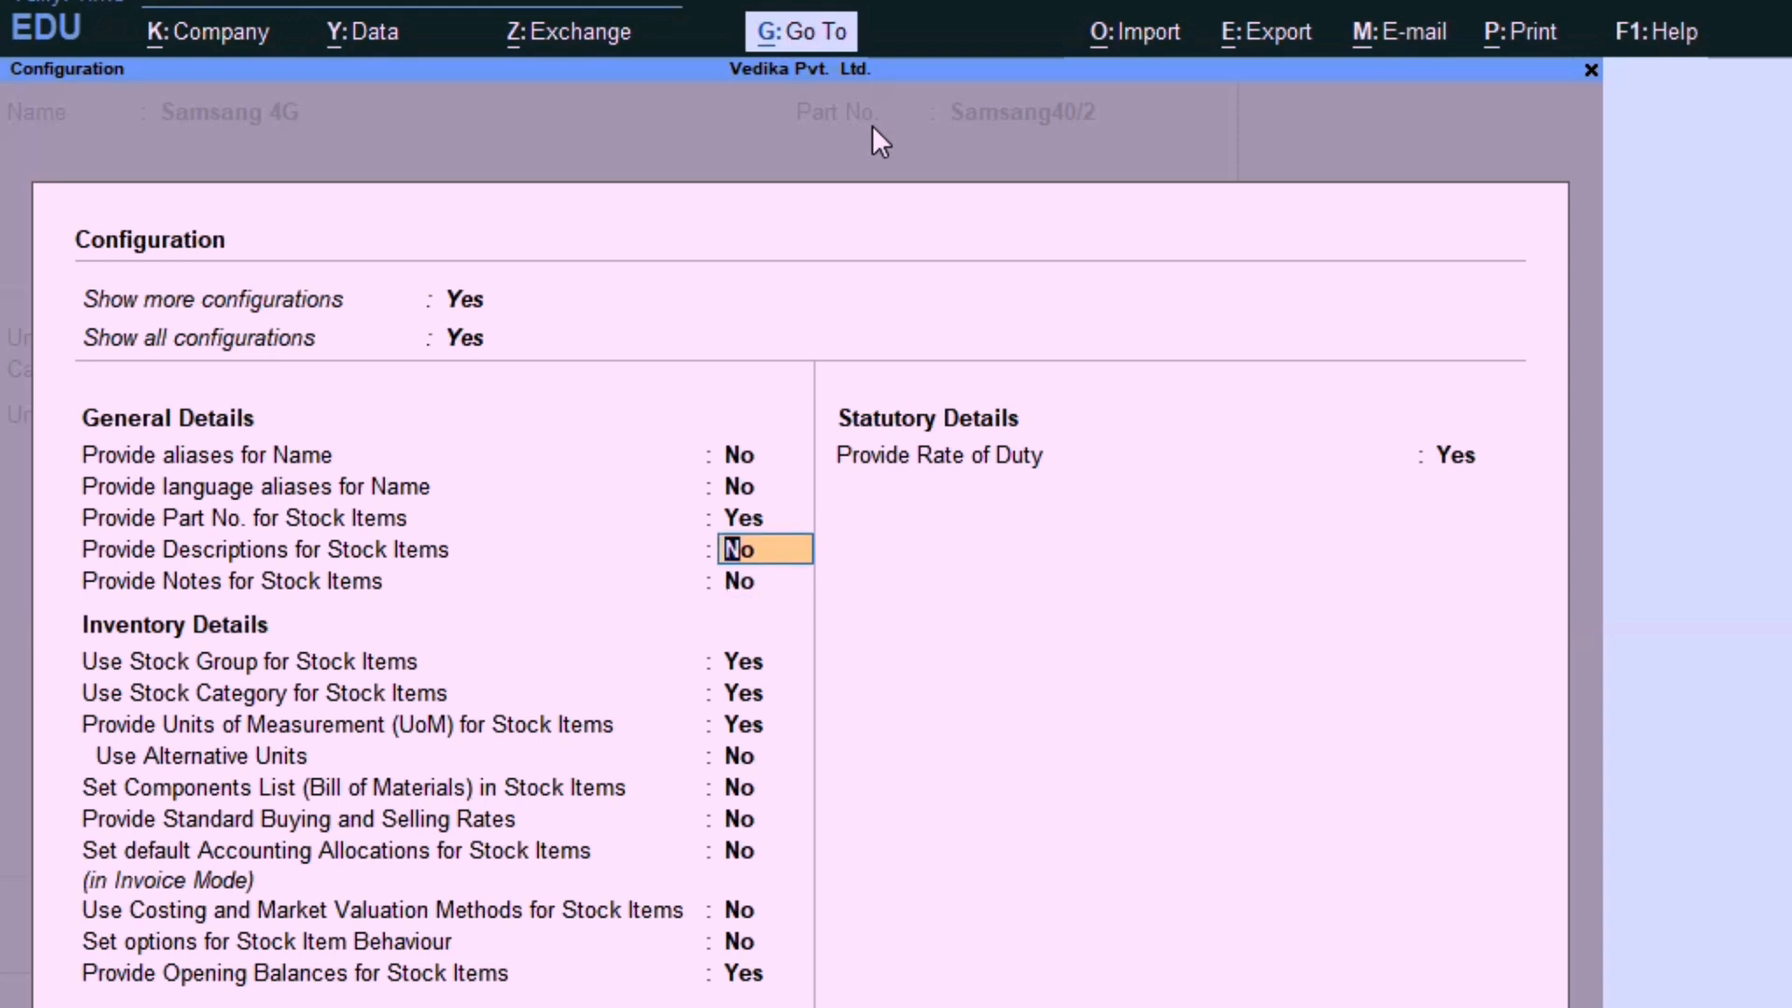
type("y")
key("Return")
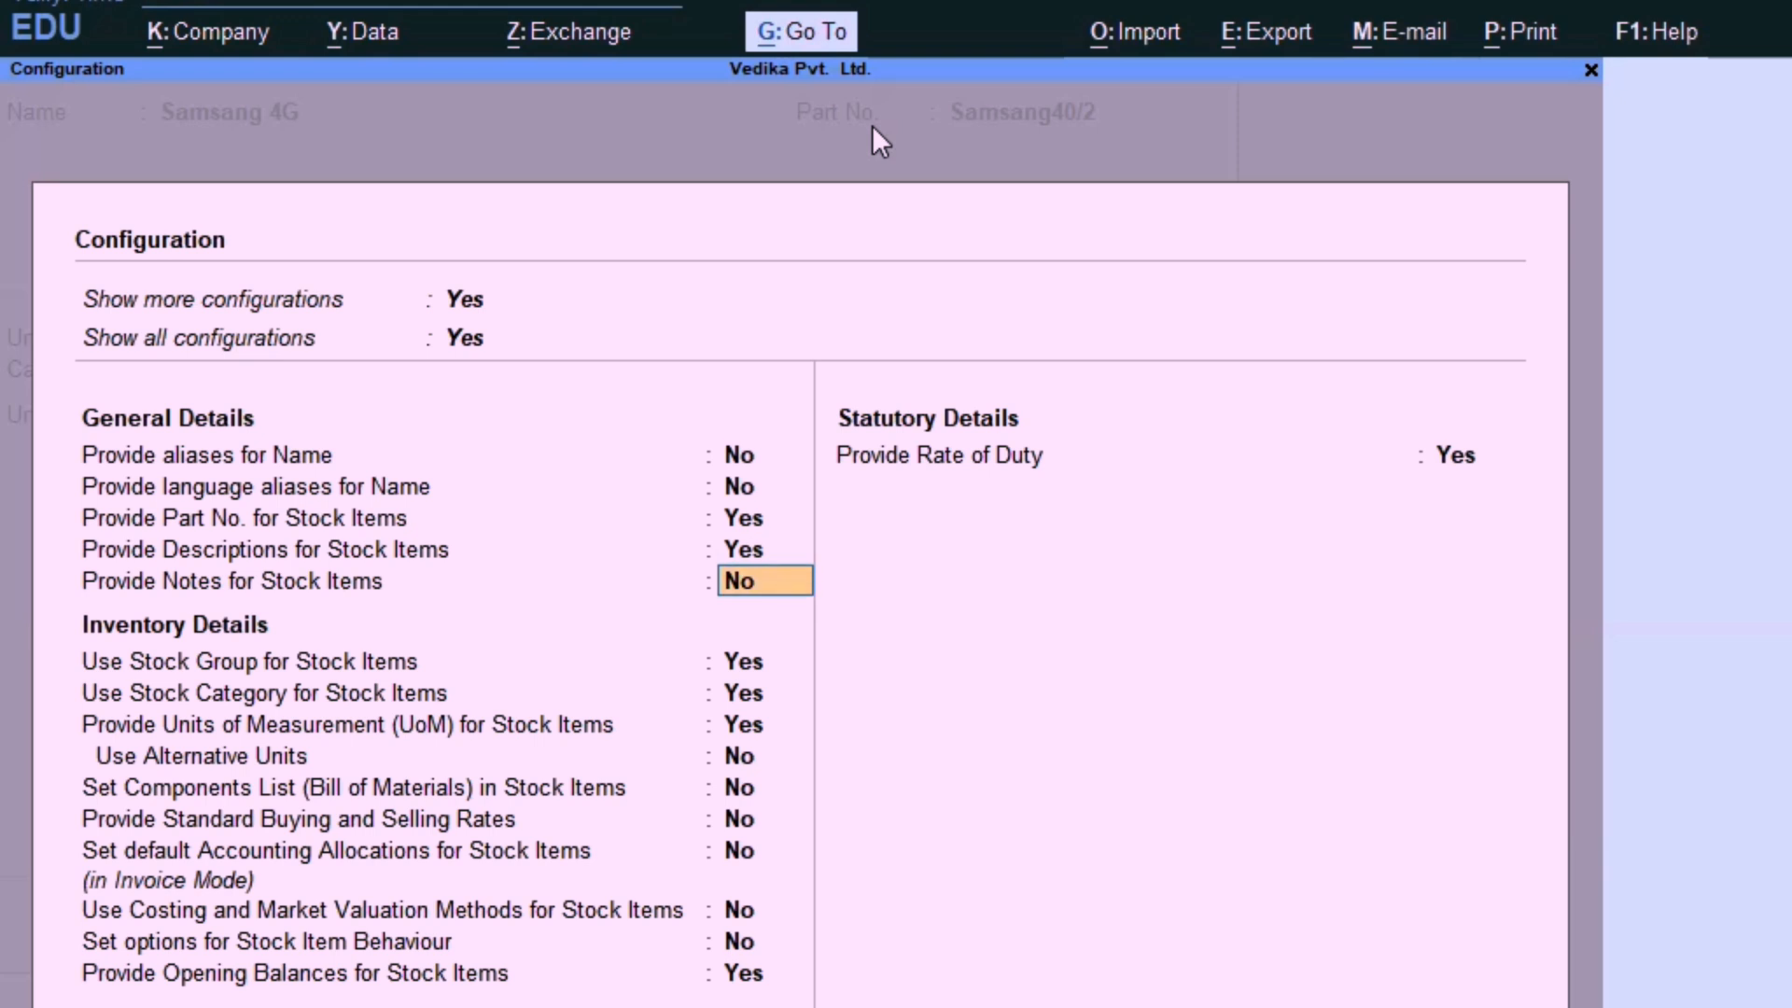
type("y")
key("Return")
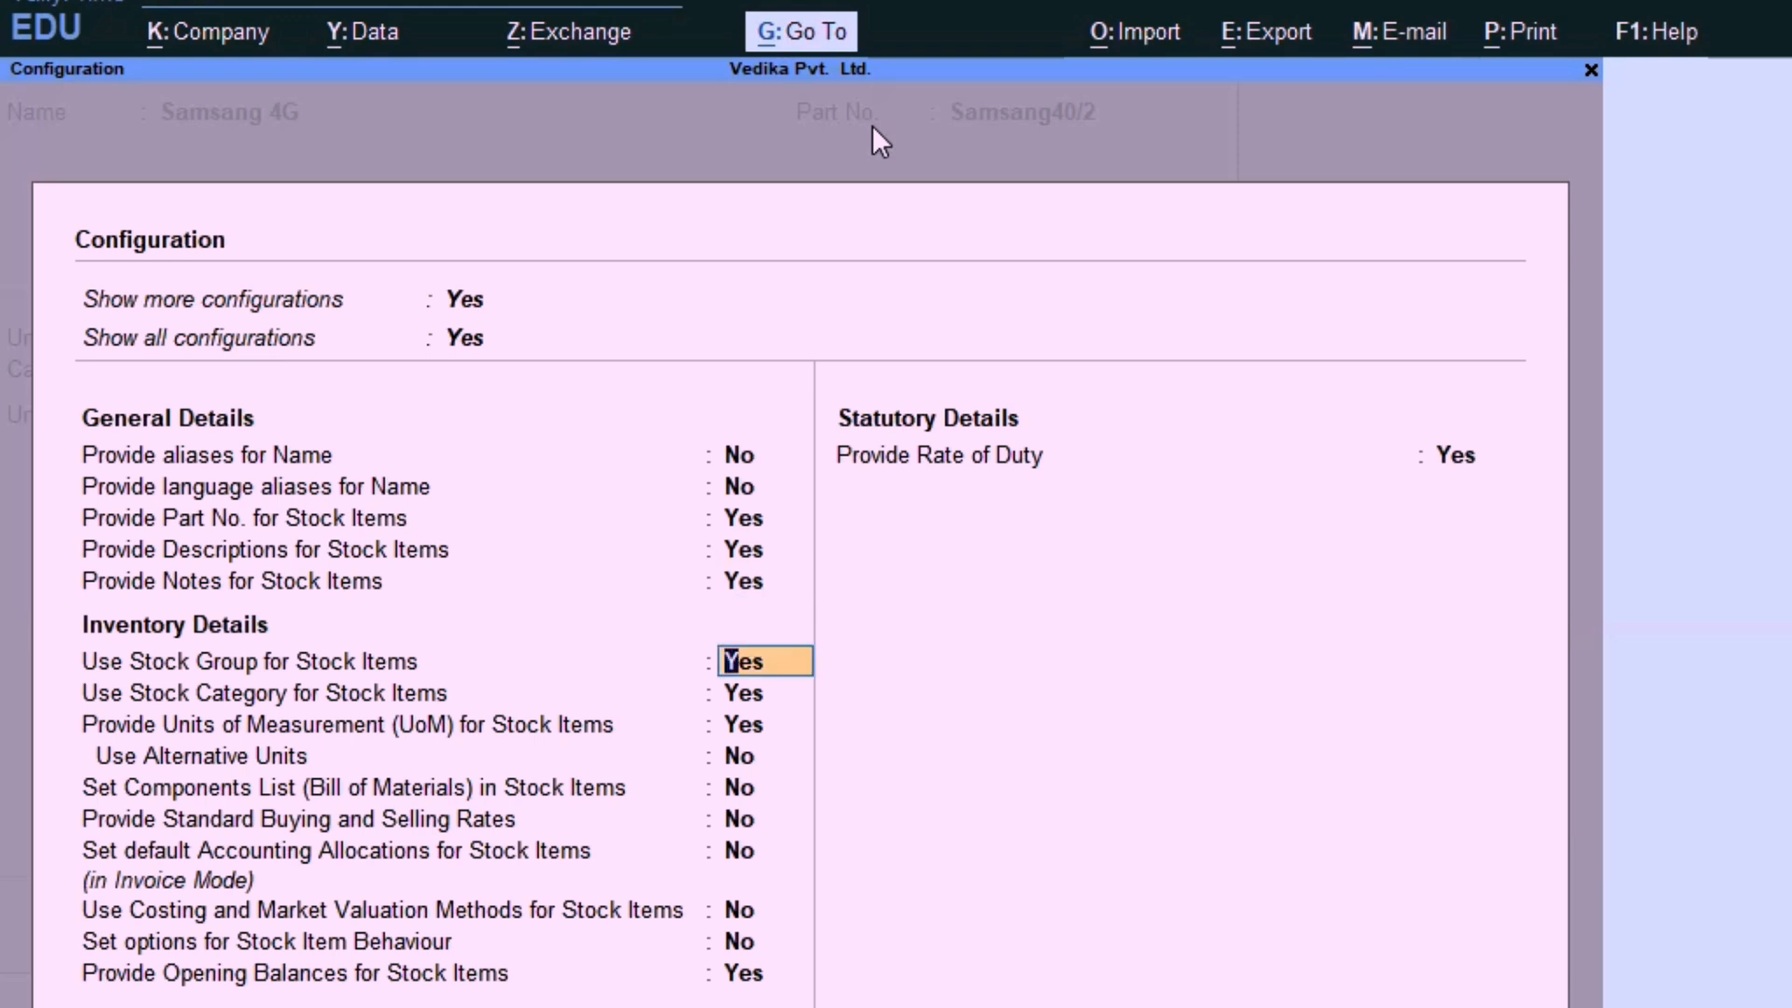
key("ctrl+a")
Examine the Description and Notes fields in the stock item form.
key("Return")
key("Return")
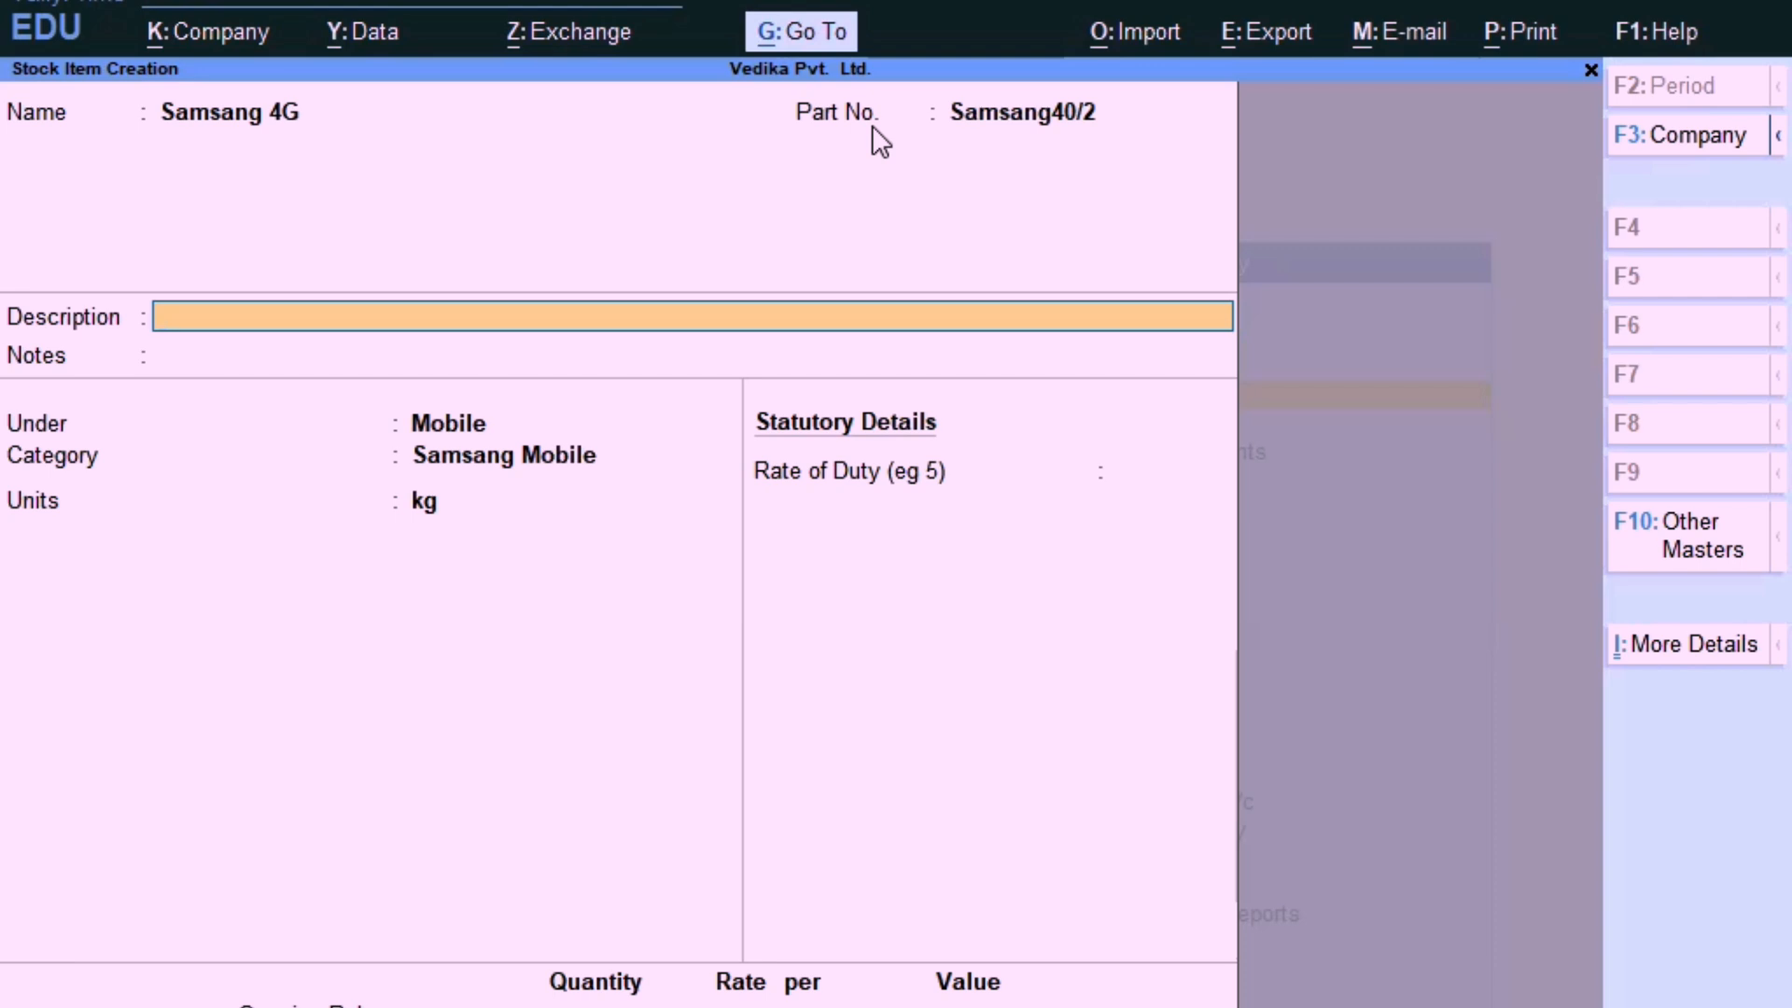
key("Down")
key("Up")
key("Down")
key("Up")
key("Down")
key("Up")
key("Down")
key("Up")
key("Down")
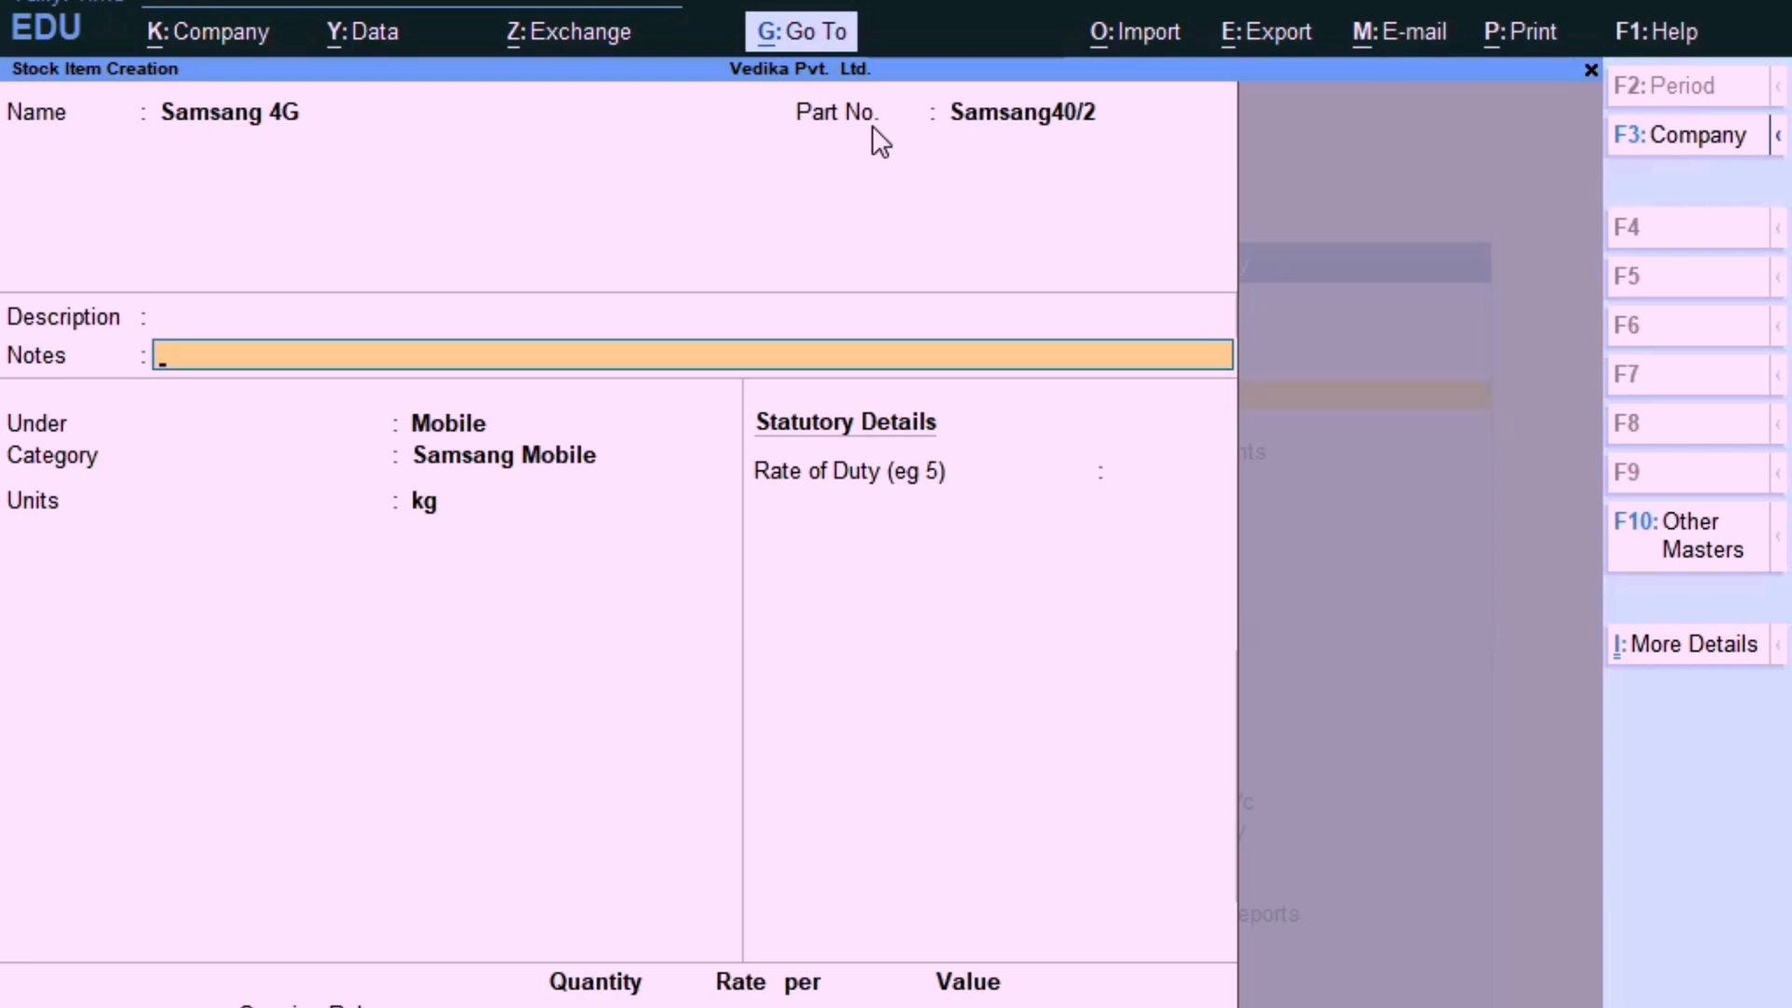
Set Provide Descriptions for Stock Items and Provide Notes for Stock Items back to No and save the configuration.
key("F12")
key("Down")
key("Down")
key("Down")
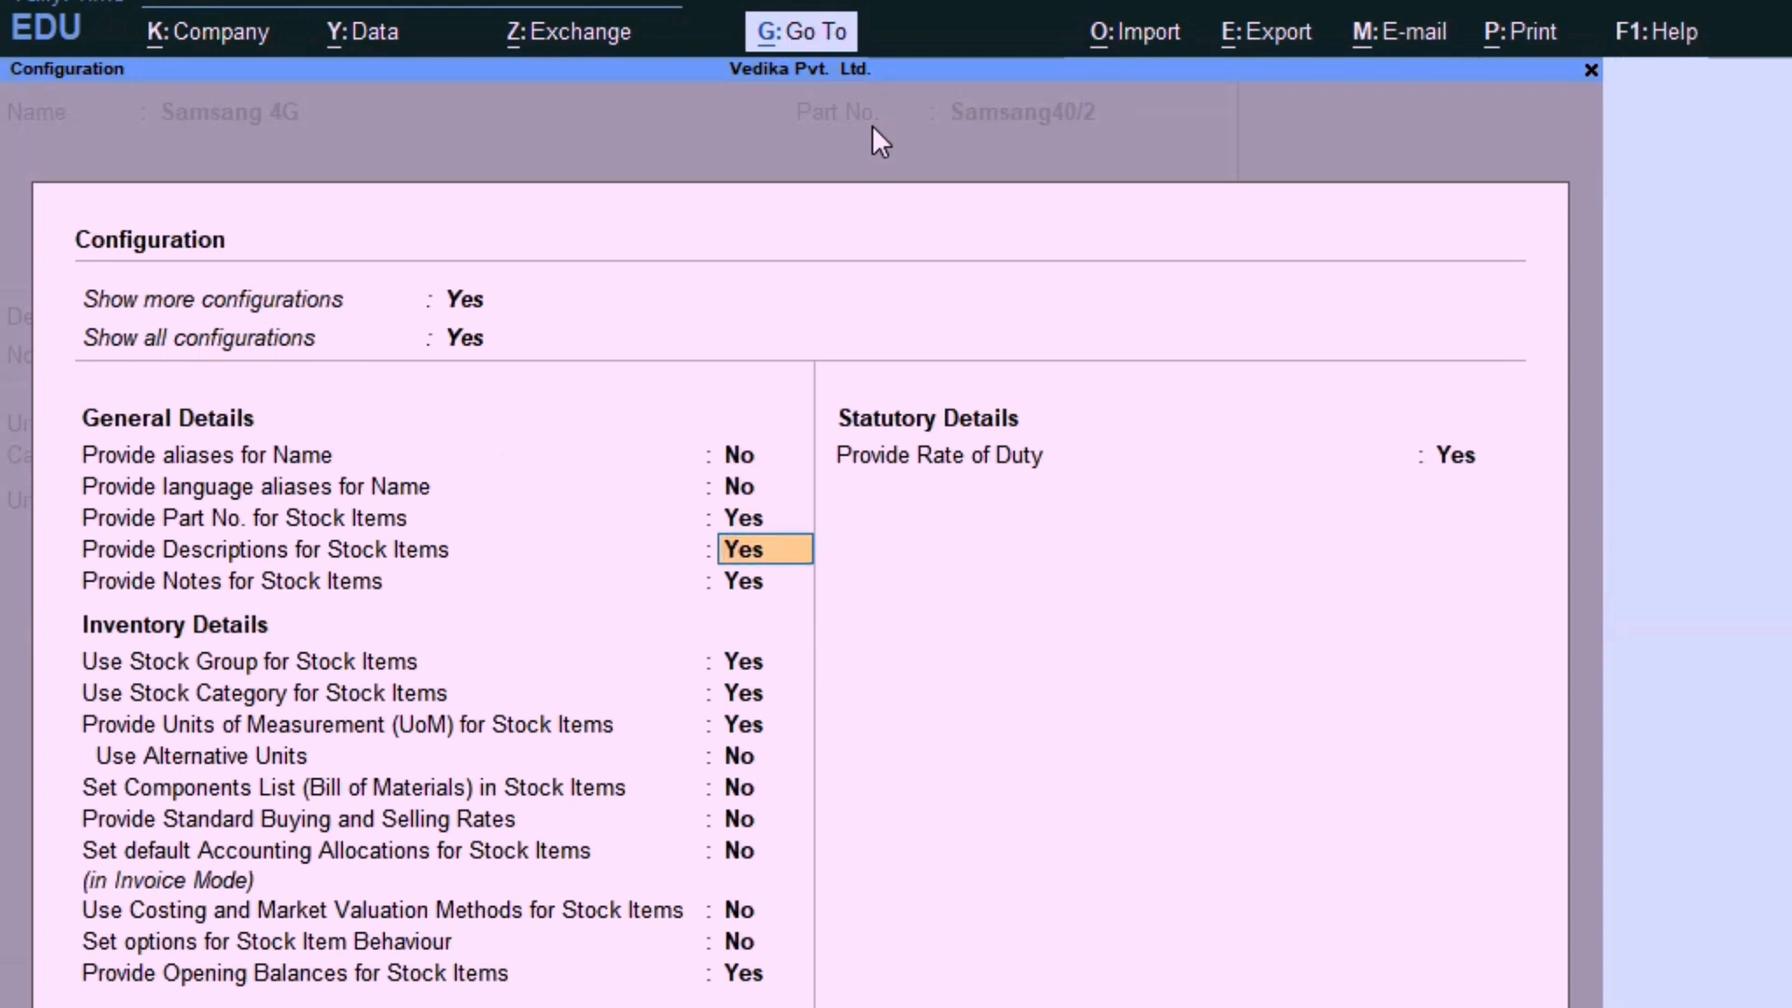
type("y")
key("BackSpace")
type("n")
key("Return")
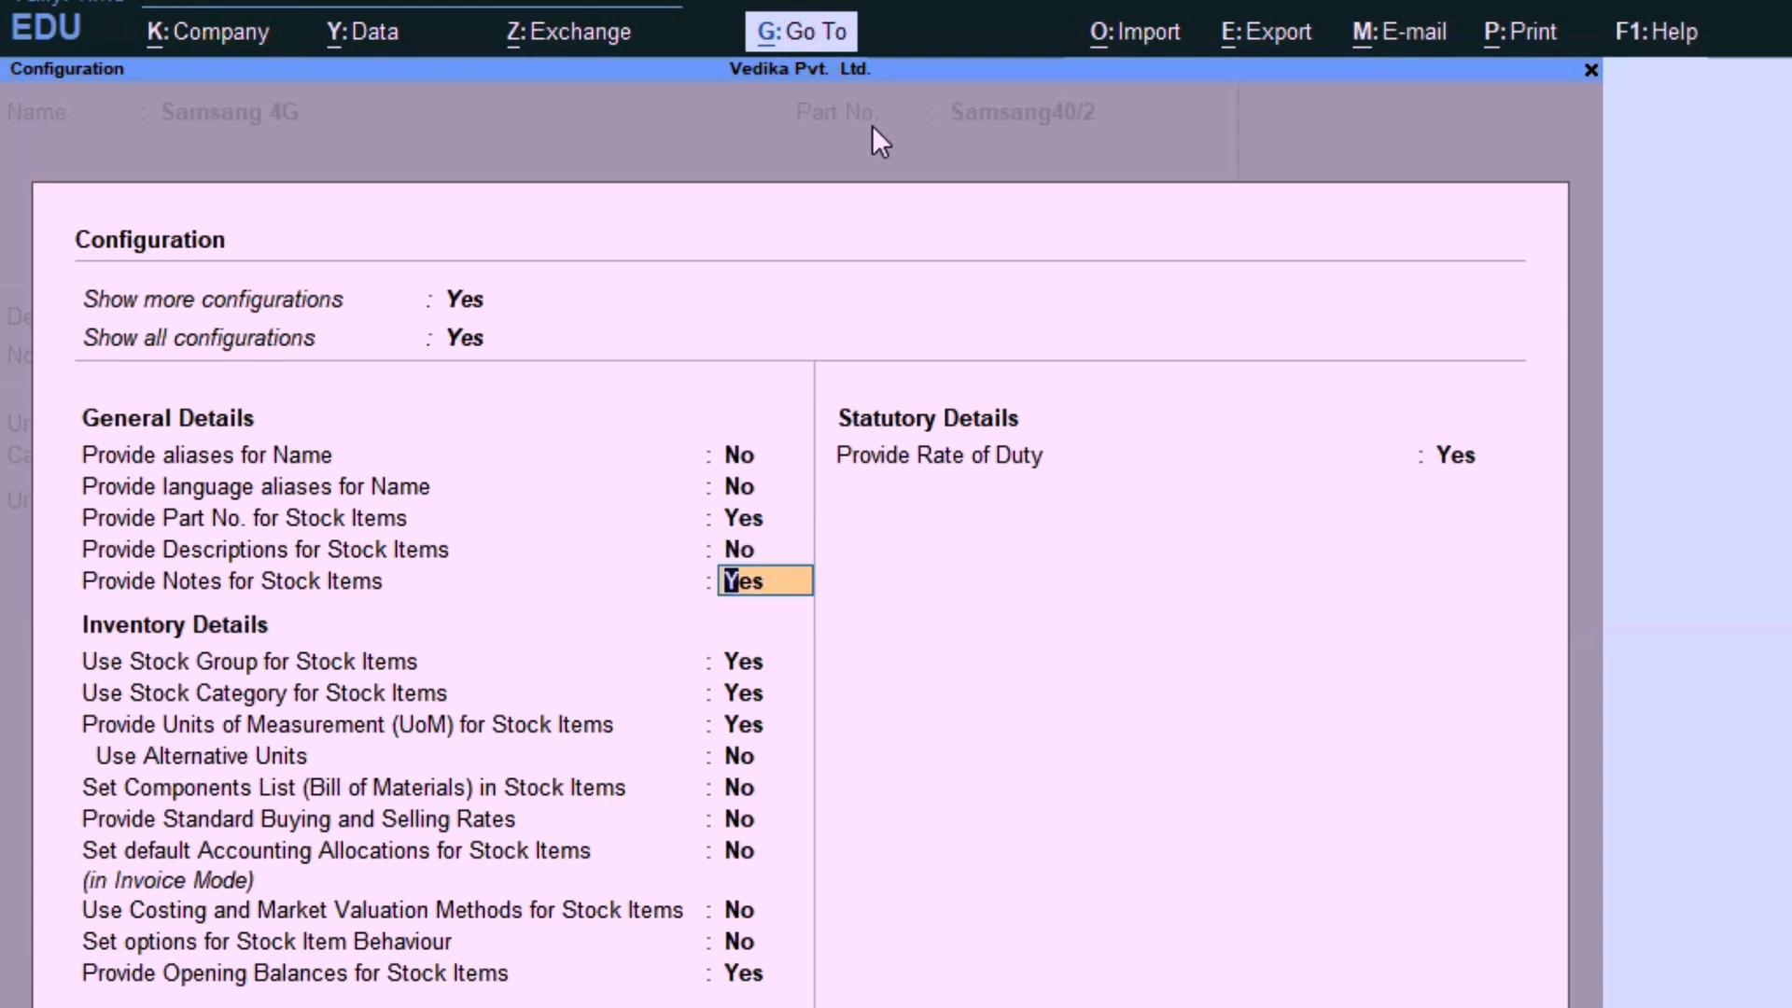
type("n")
key("Return")
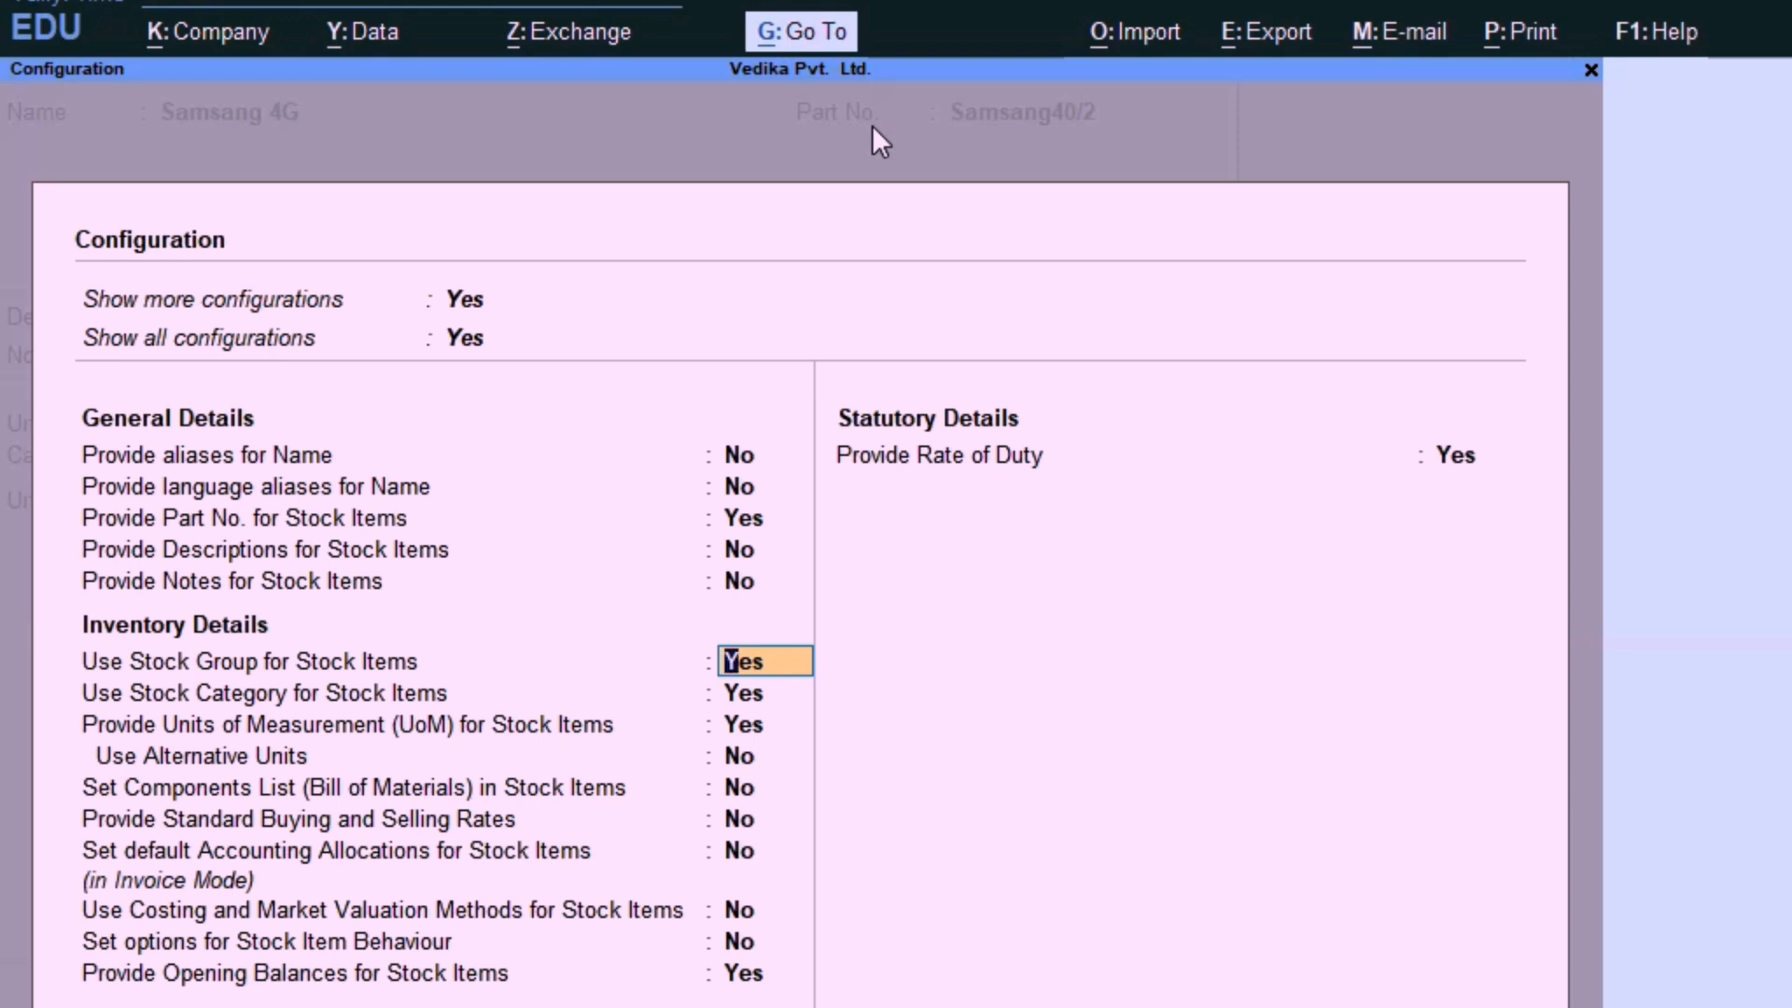
key("Down")
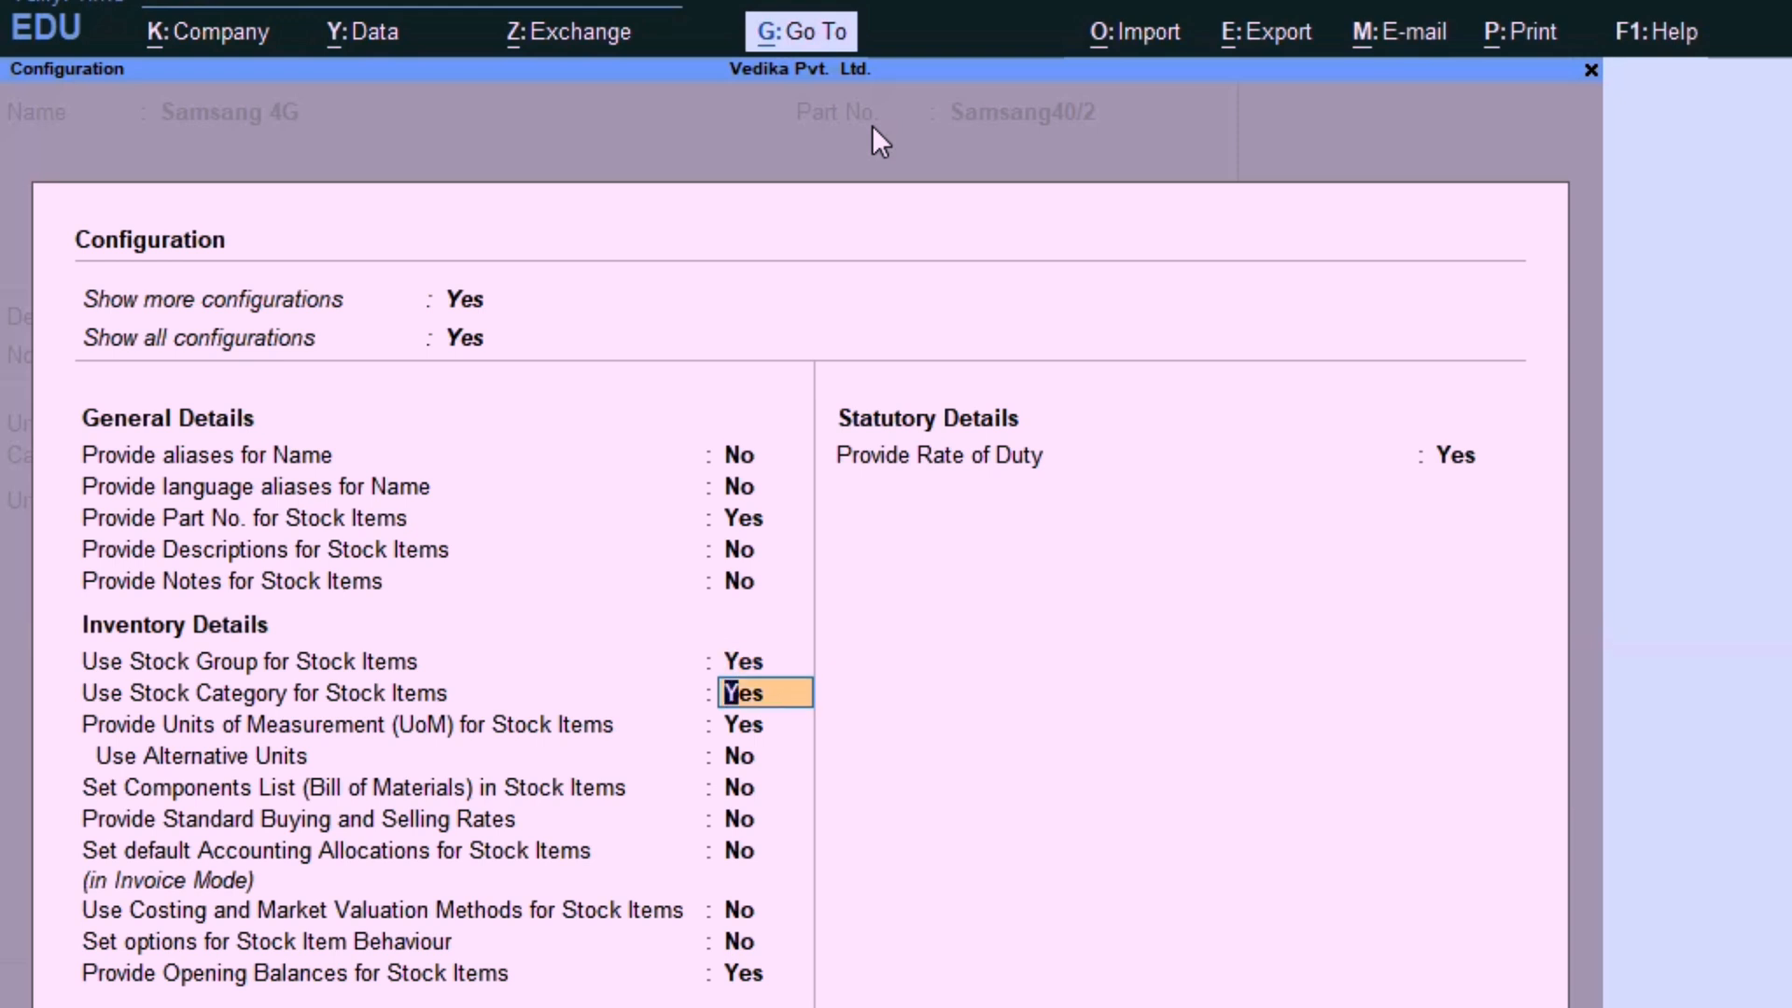
key("Up")
key("Down")
key("Down")
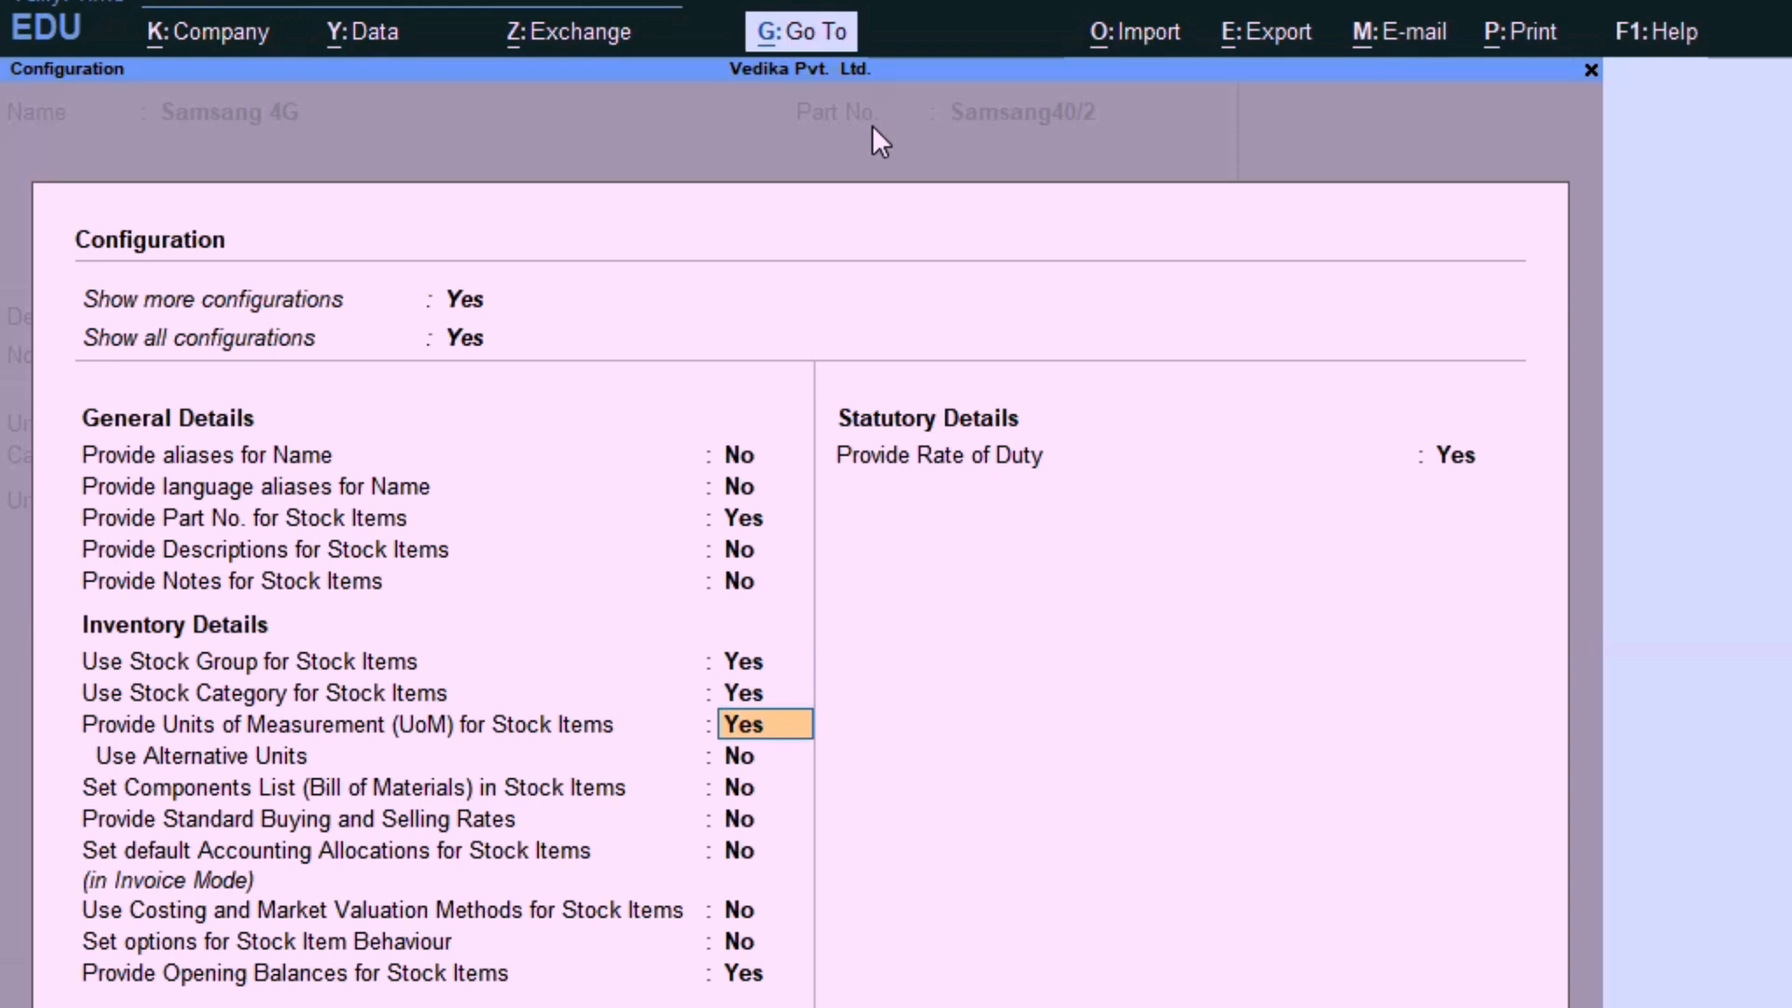
key("ctrl+a")
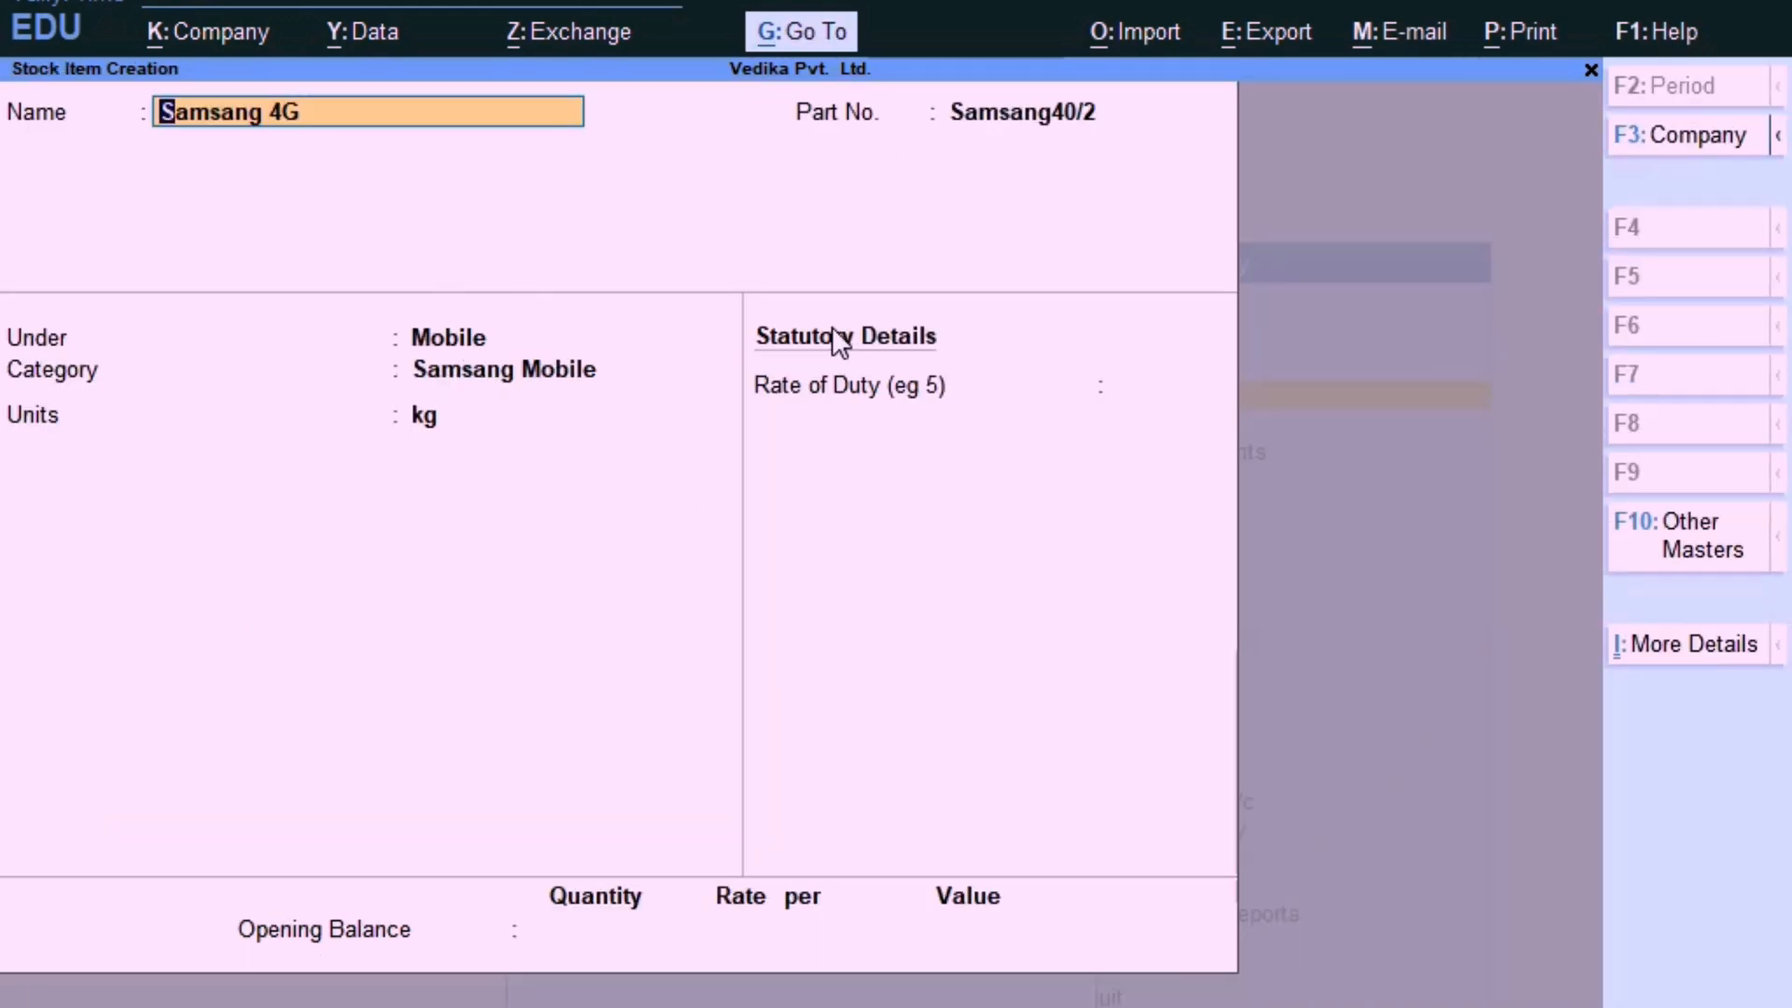
In the stock item configuration, set Use Stock Group and Use Stock Category for Stock Items to No and save it.
key("F12")
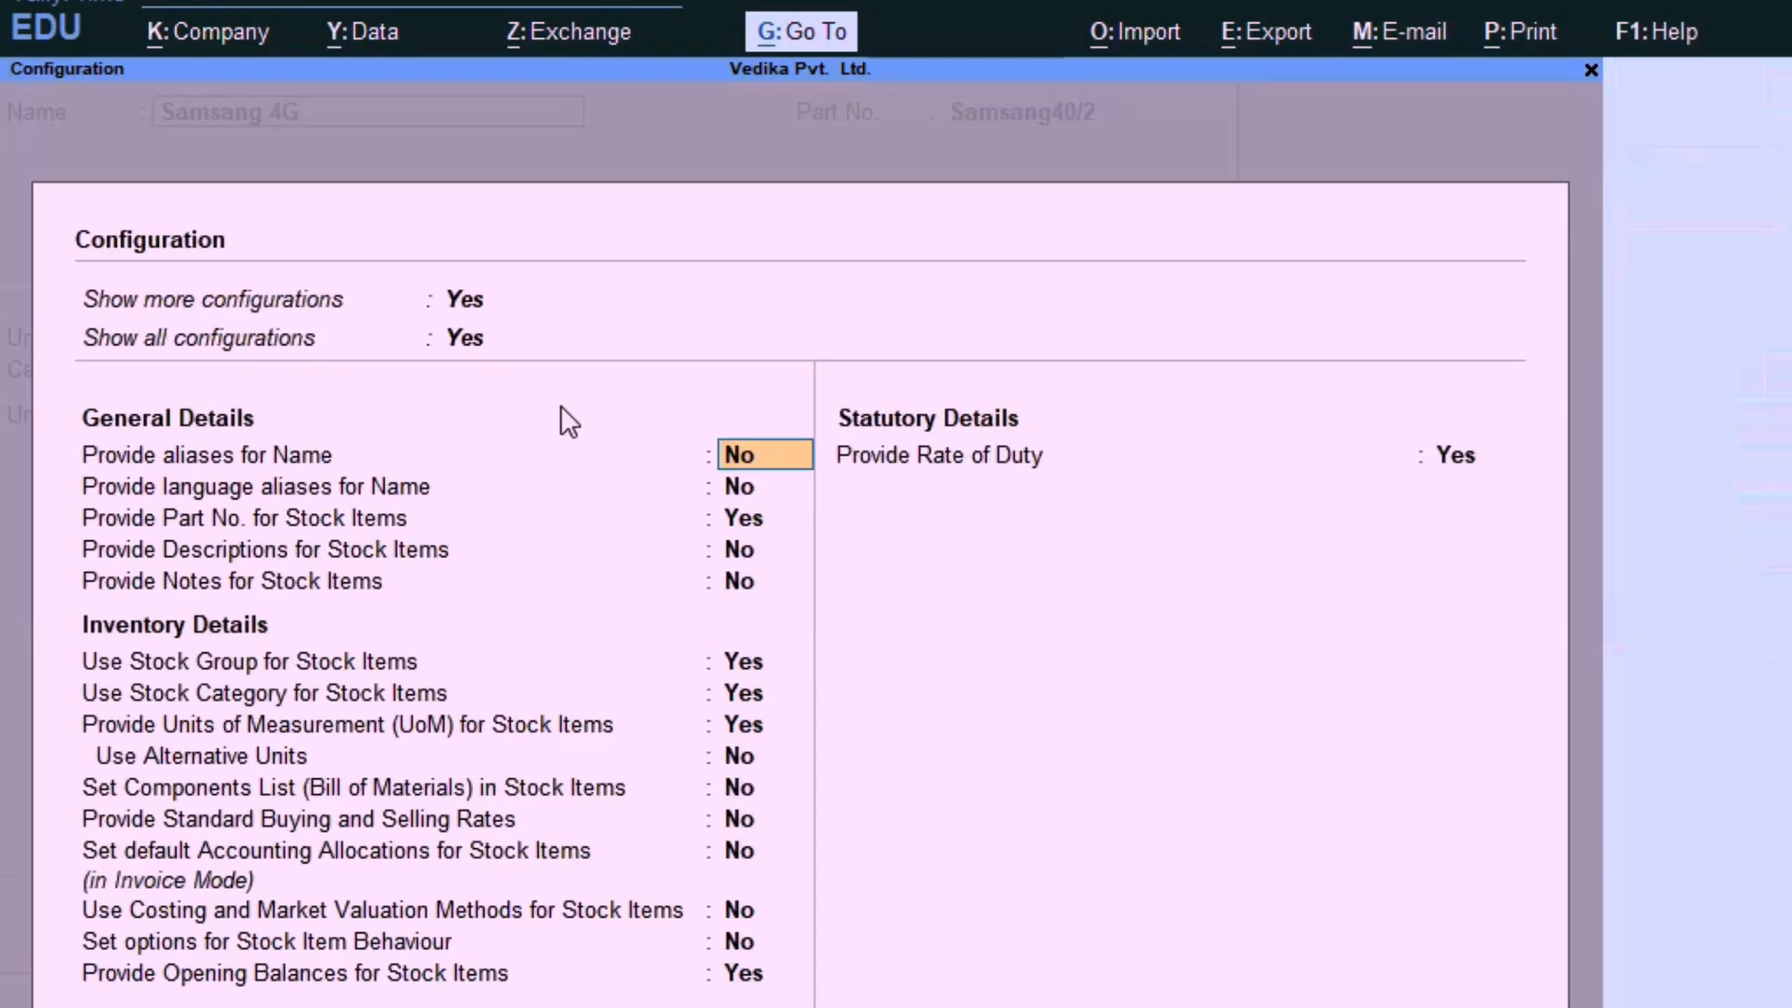
key("Down")
key("Down")
key("Down")
key("Down")
key("Down")
key("Down")
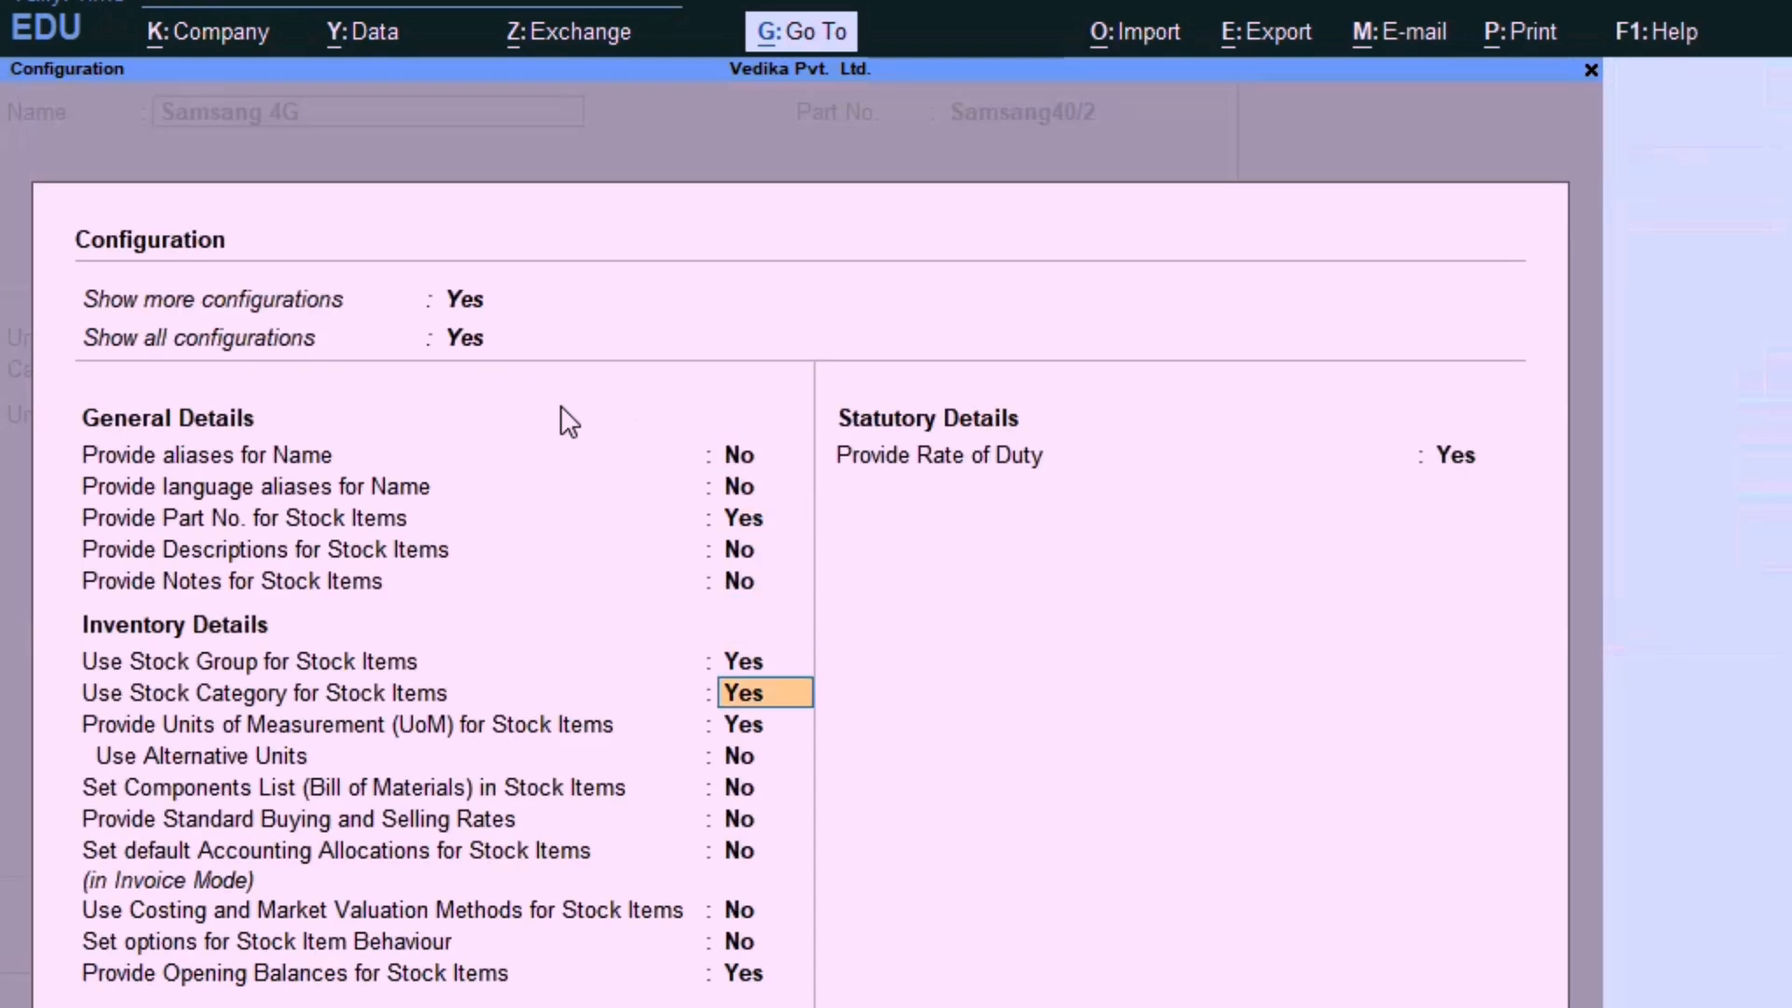
key("Up")
key("n")
key("n")
key("ctrl+a")
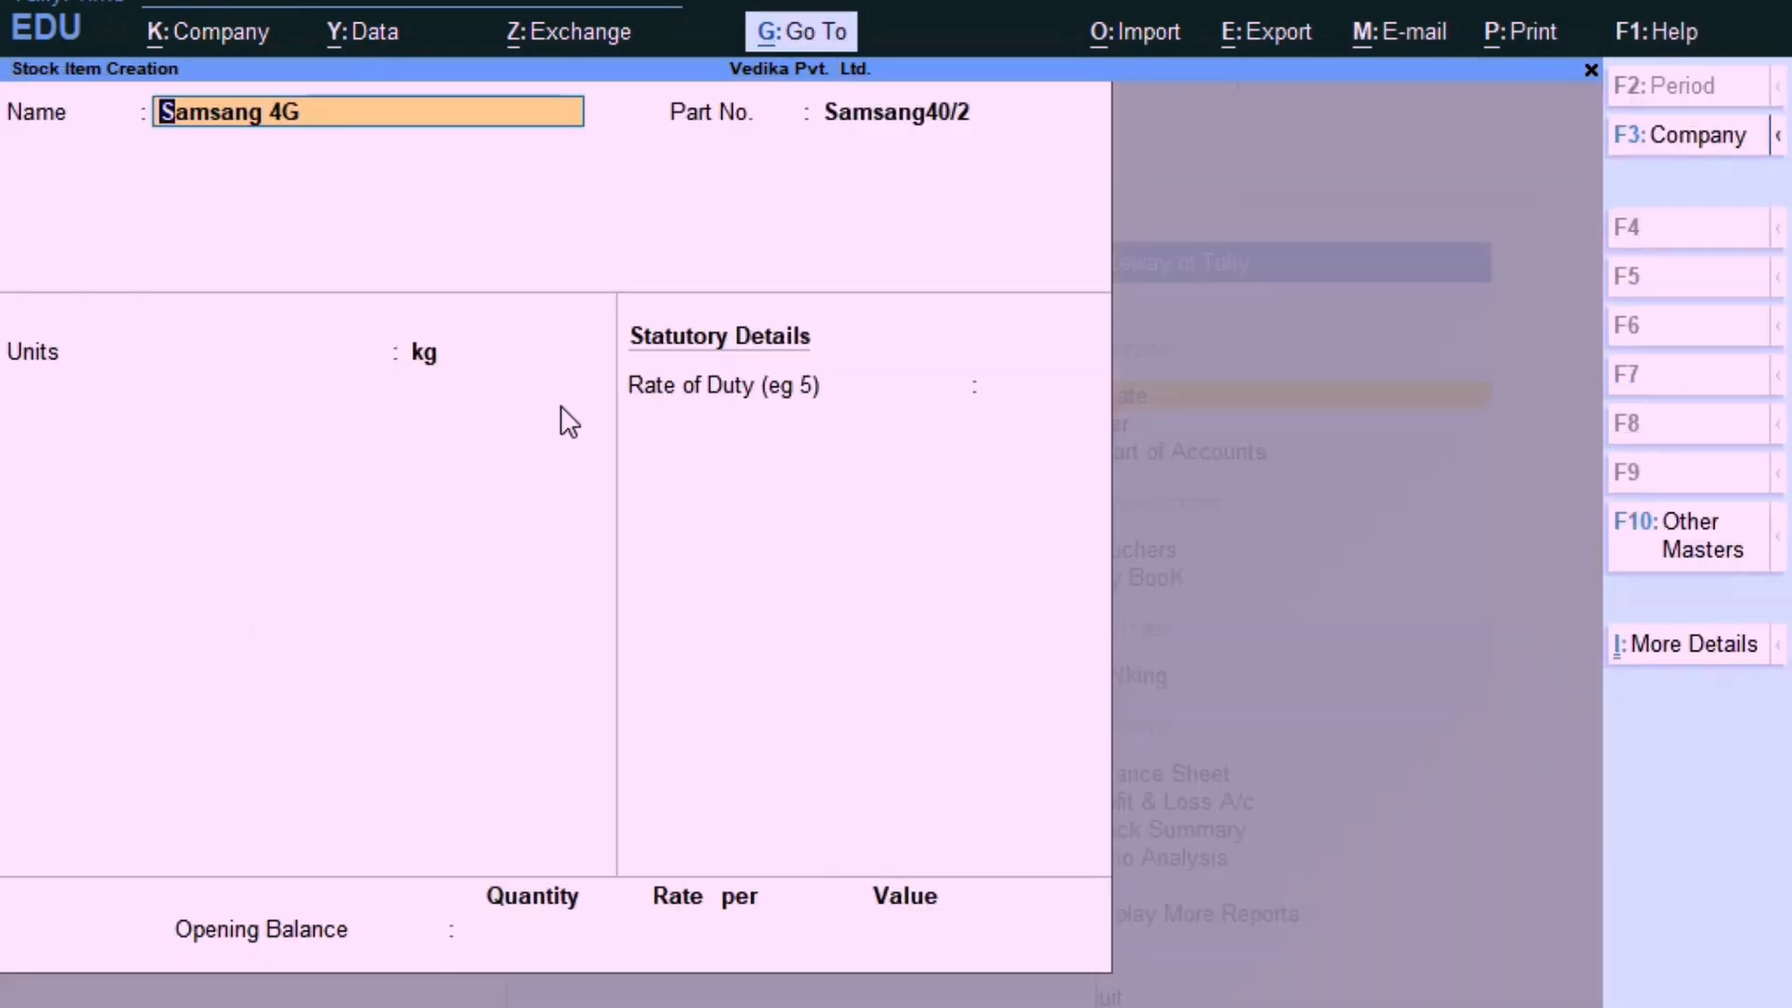
Set Use Stock Group and Use Stock Category for Stock Items back to Yes and save the configuration.
key("F12")
key("Return")
key("Return")
key("Return")
key("Return")
key("Return")
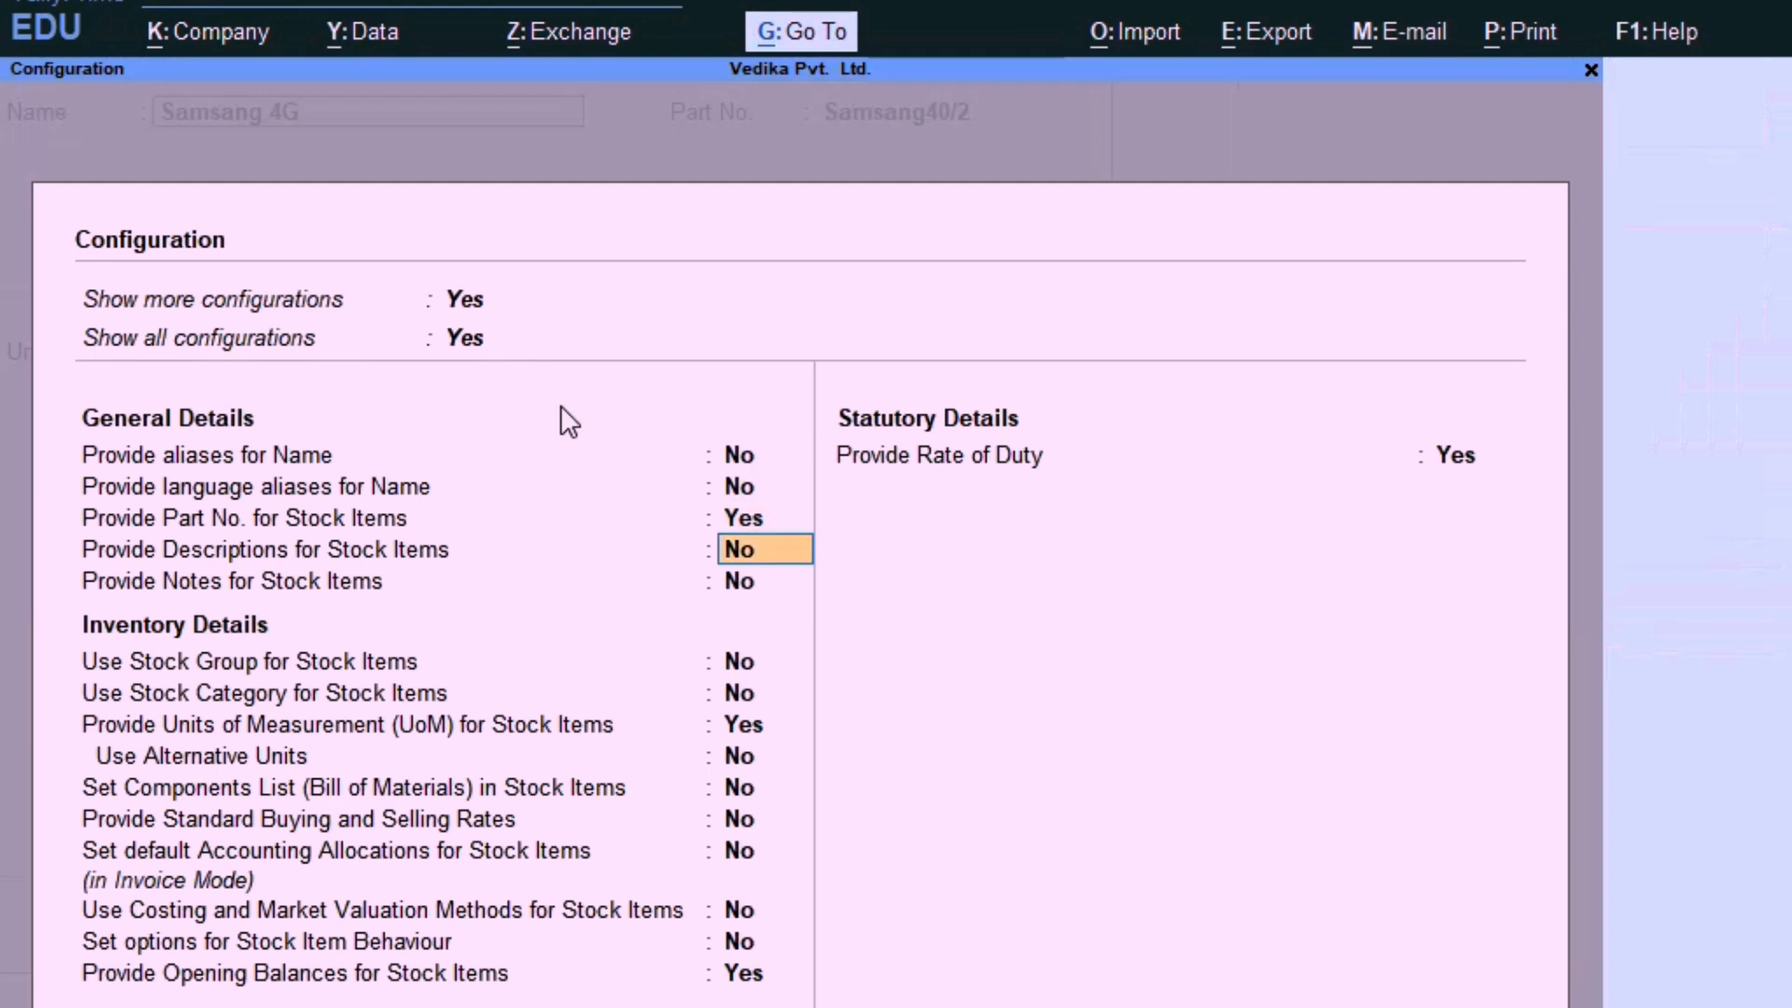
type("y")
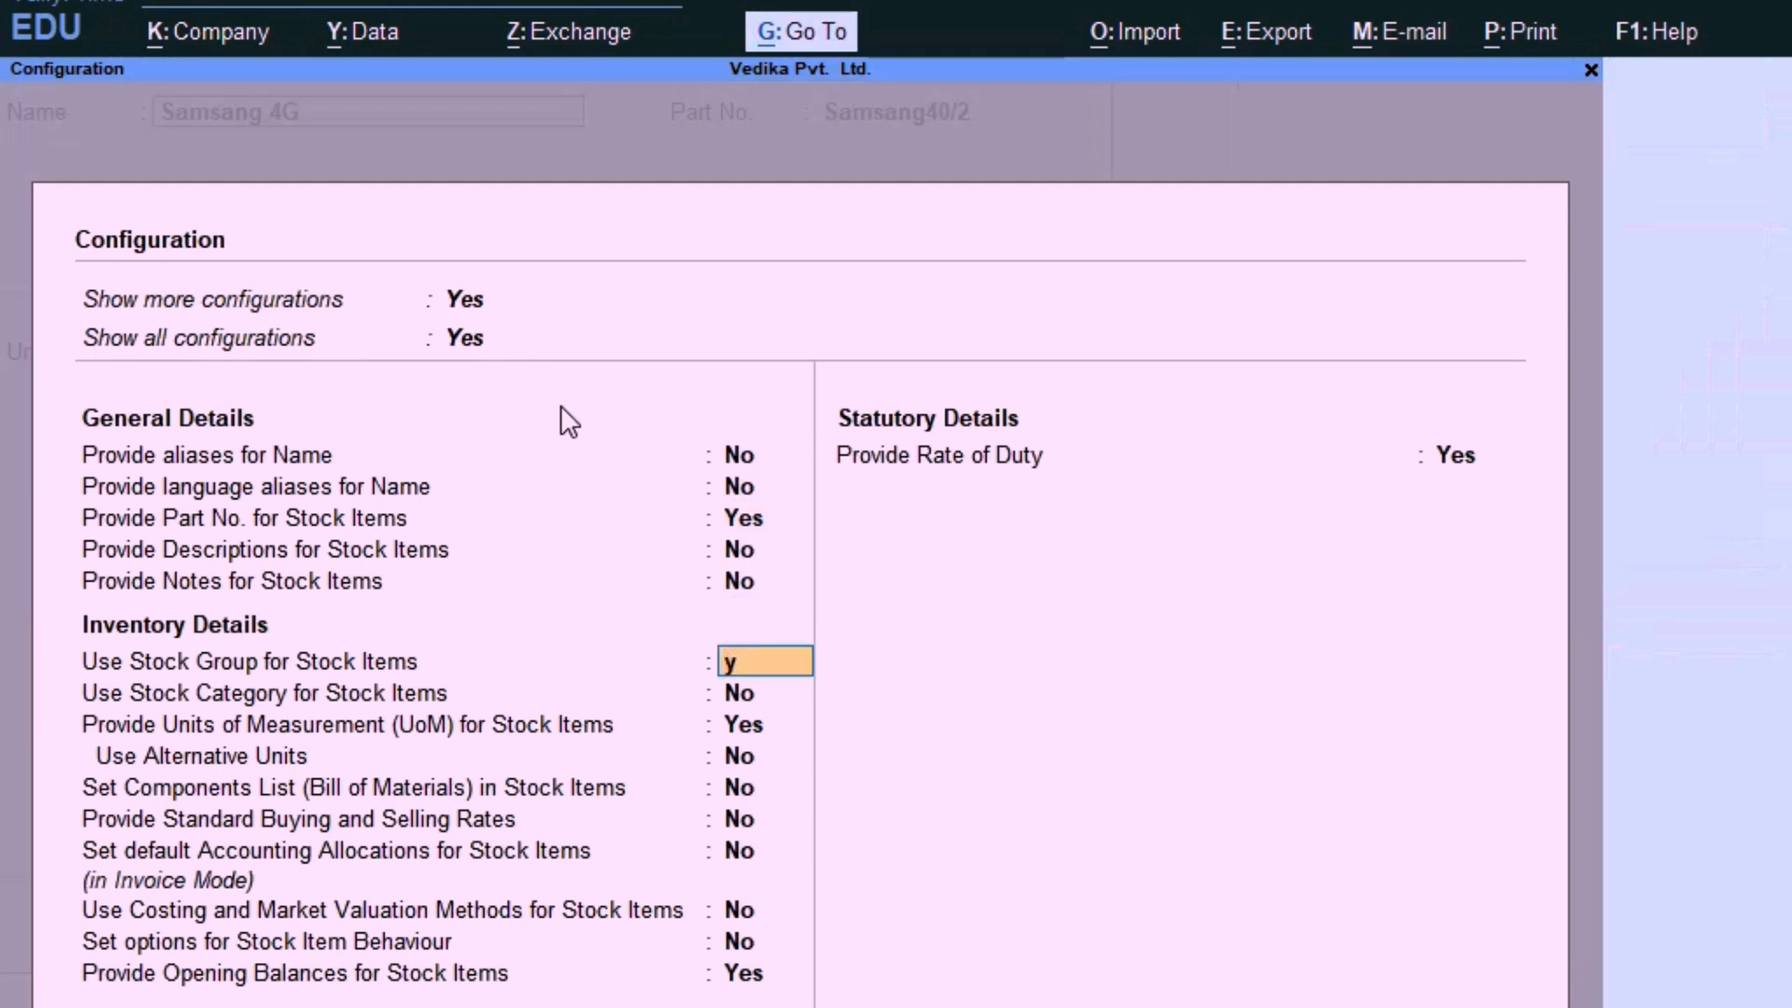
key("Return")
type("y")
key("Return")
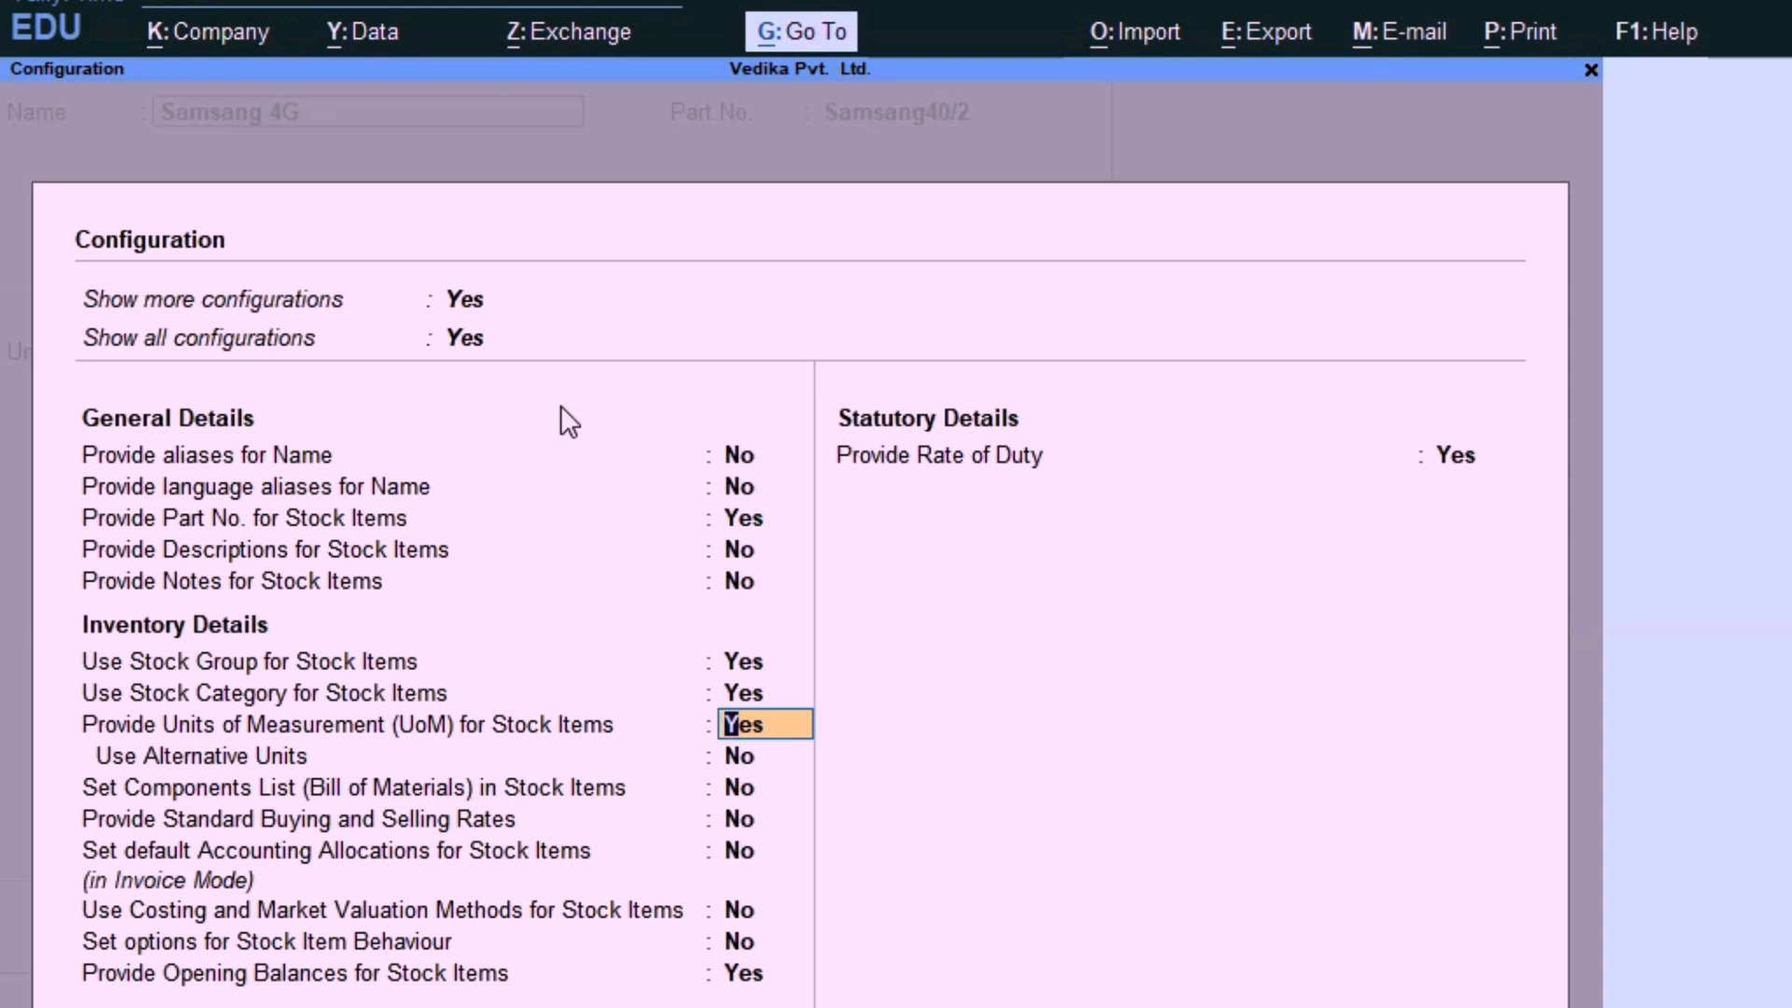
key("ctrl+a")
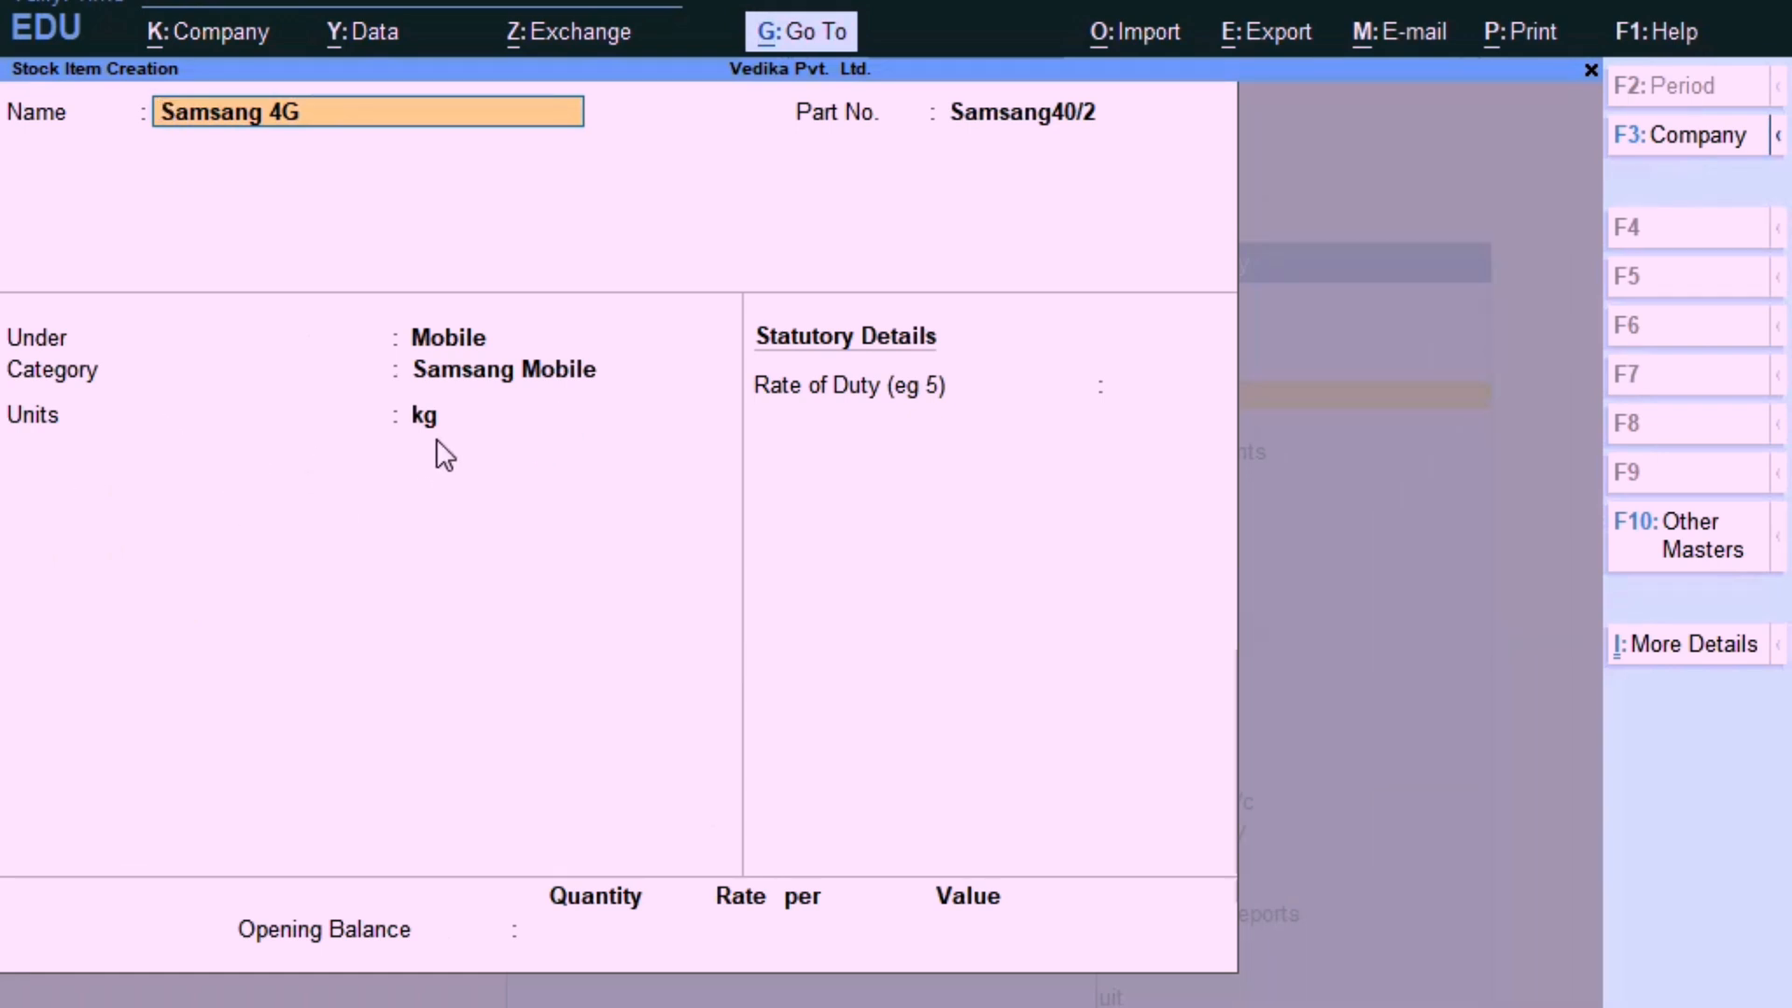
Set Use Alternative Units to Yes in the stock item configuration and save it.
key("F12")
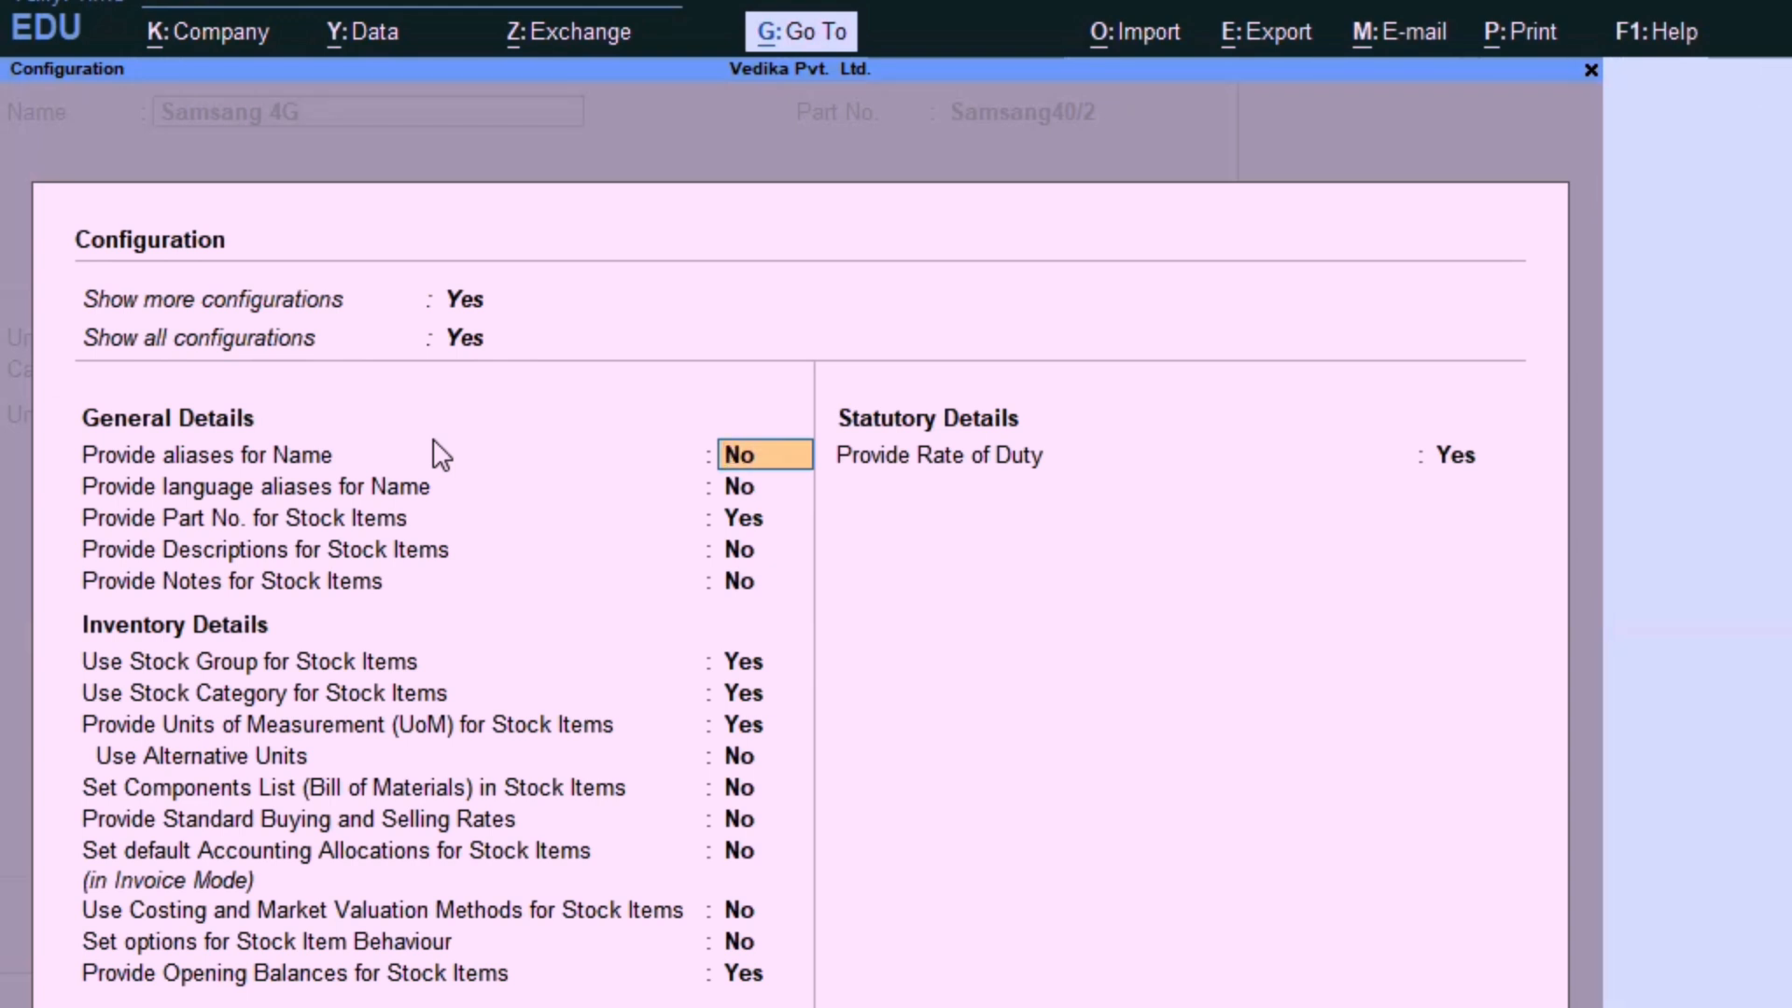
key("Down")
key("Down")
key("Down")
key("Down")
key("Down")
key("Down")
key("Down")
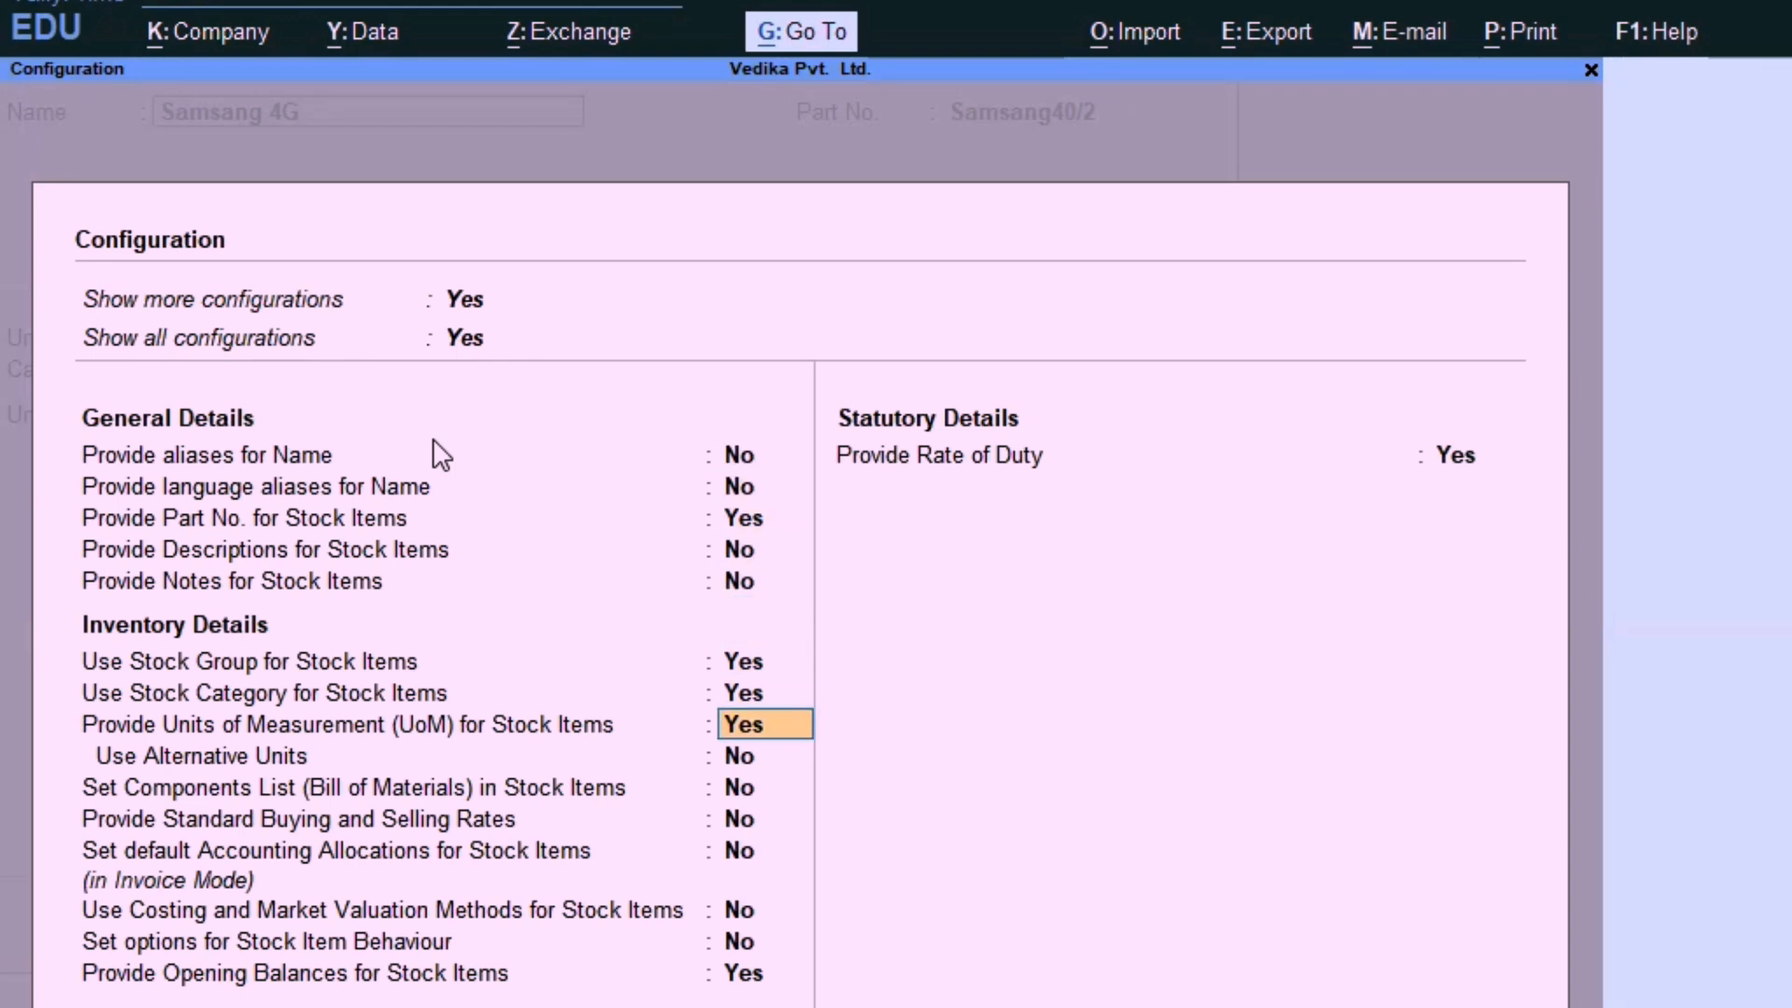
key("Down")
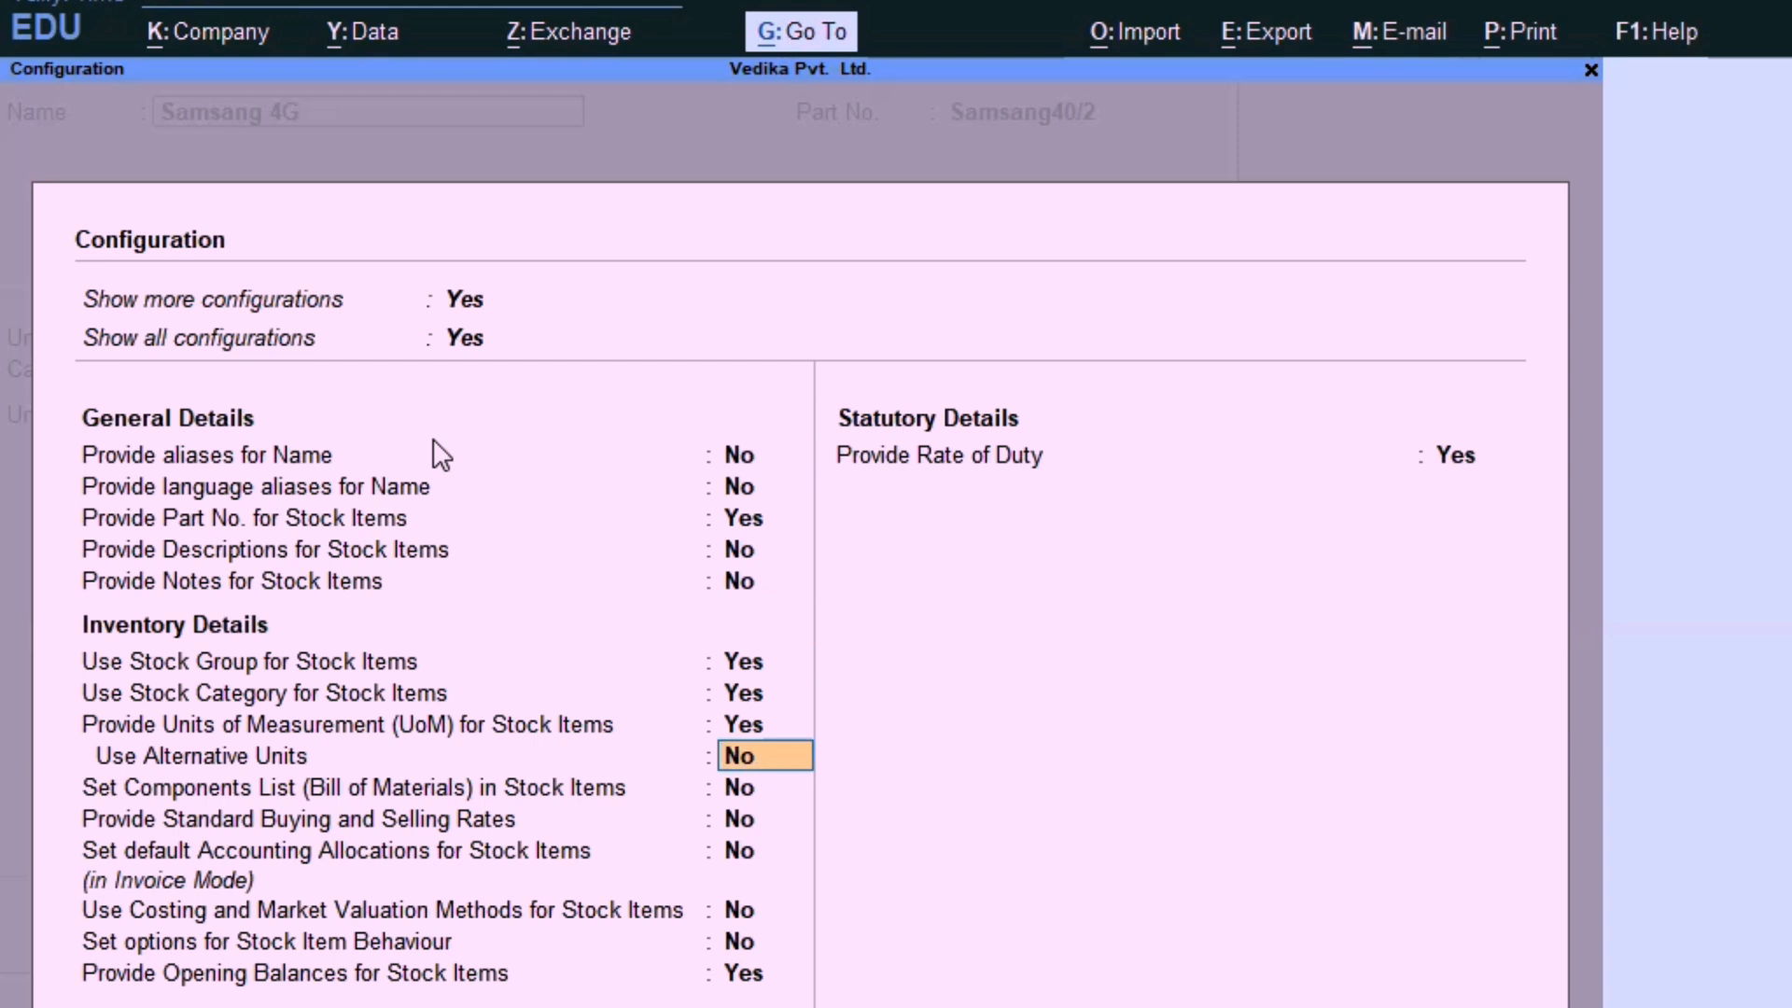
type("y")
key("Return")
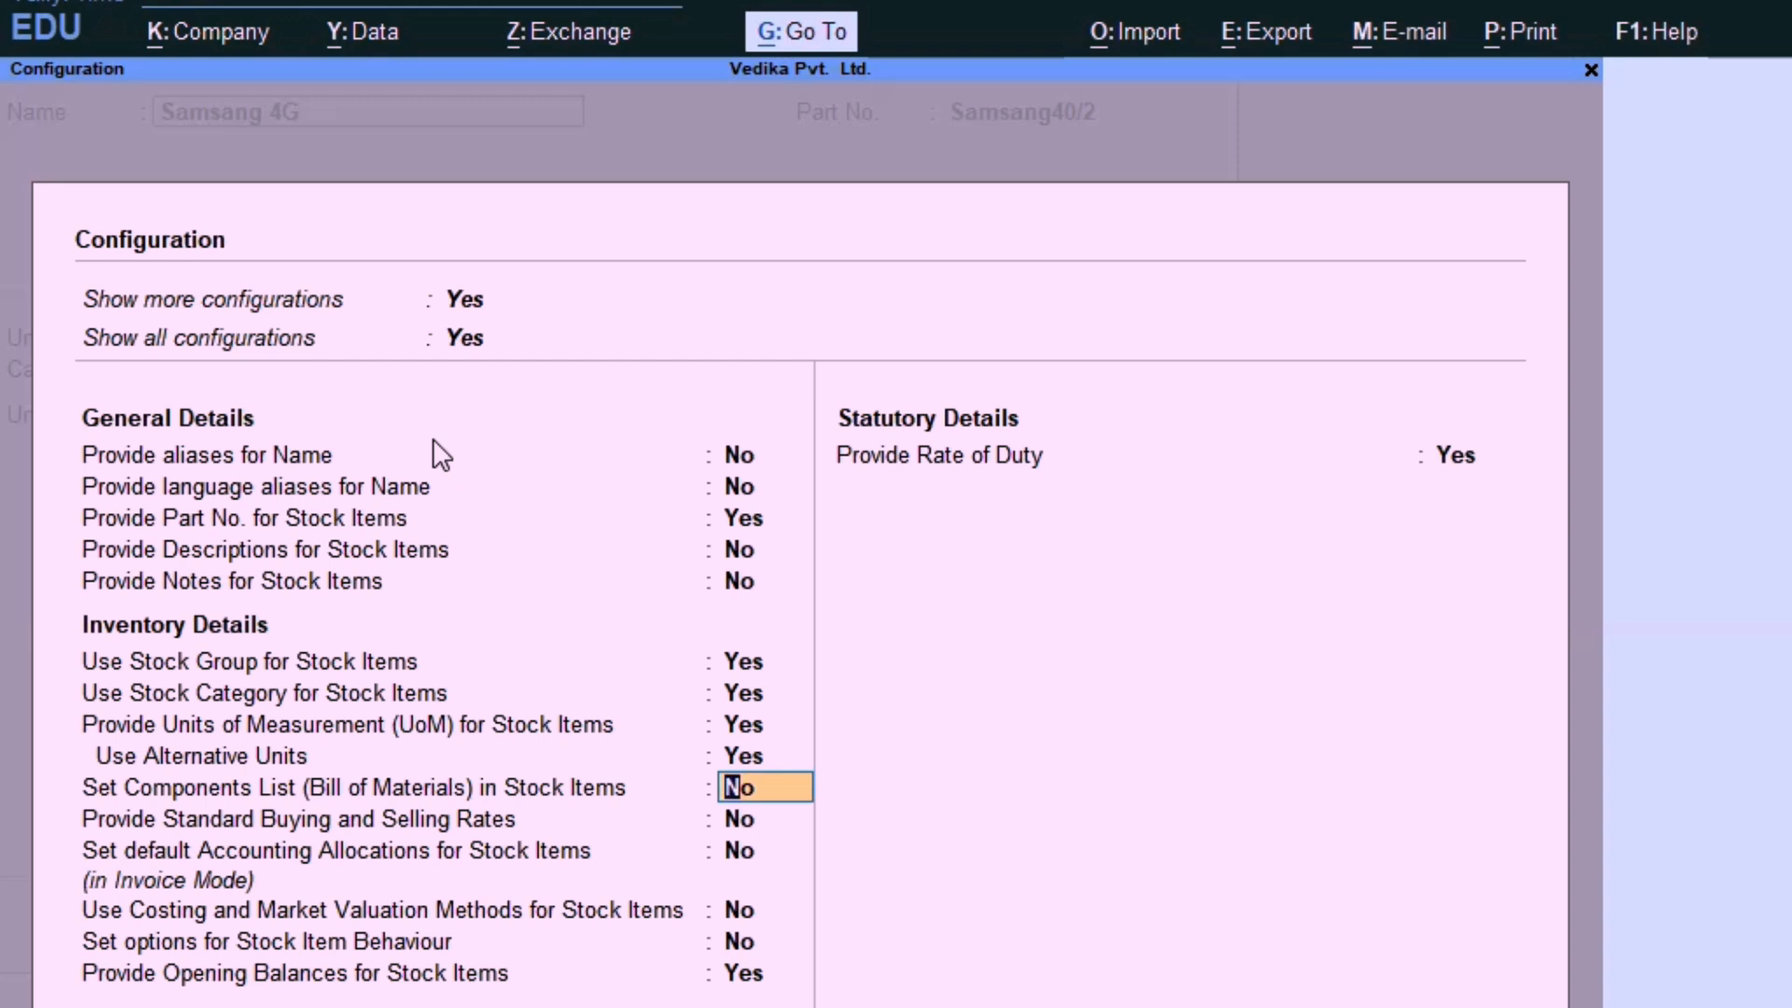
key("ctrl+a")
Save the configuration and bring up the unit choices for the stock item's alternate units.
key("Return")
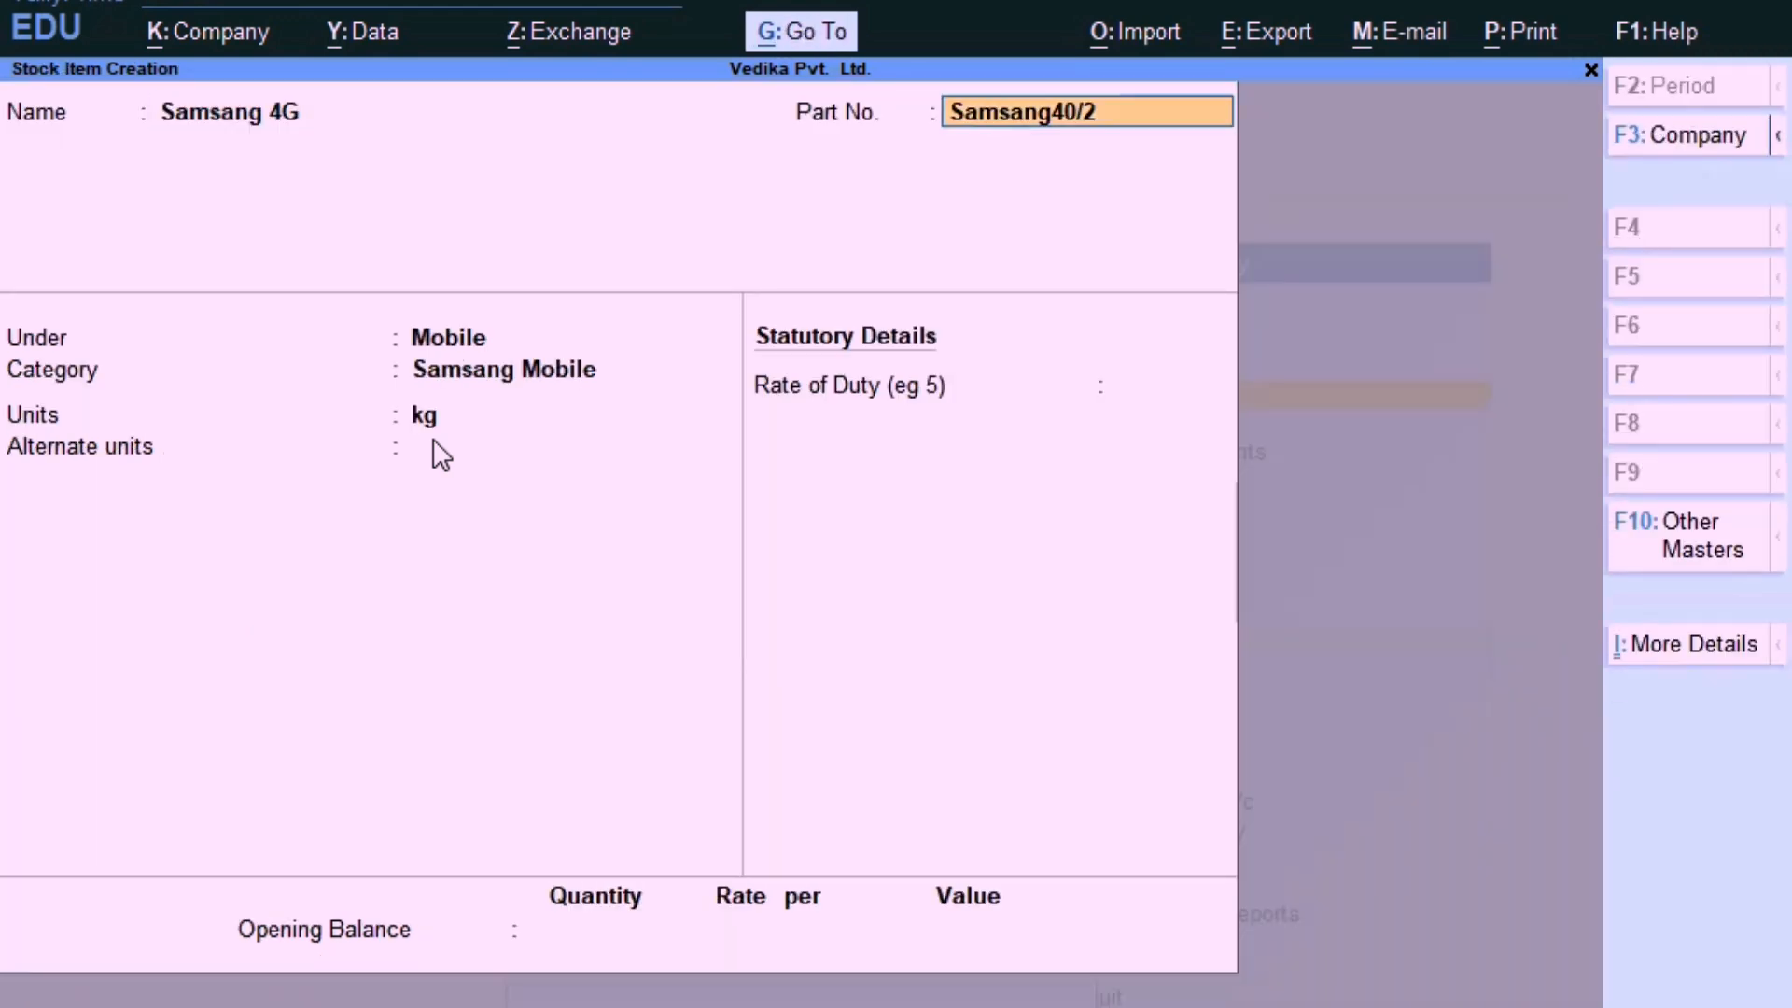
key("Return")
key("Return")
key("Return")
key("Return")
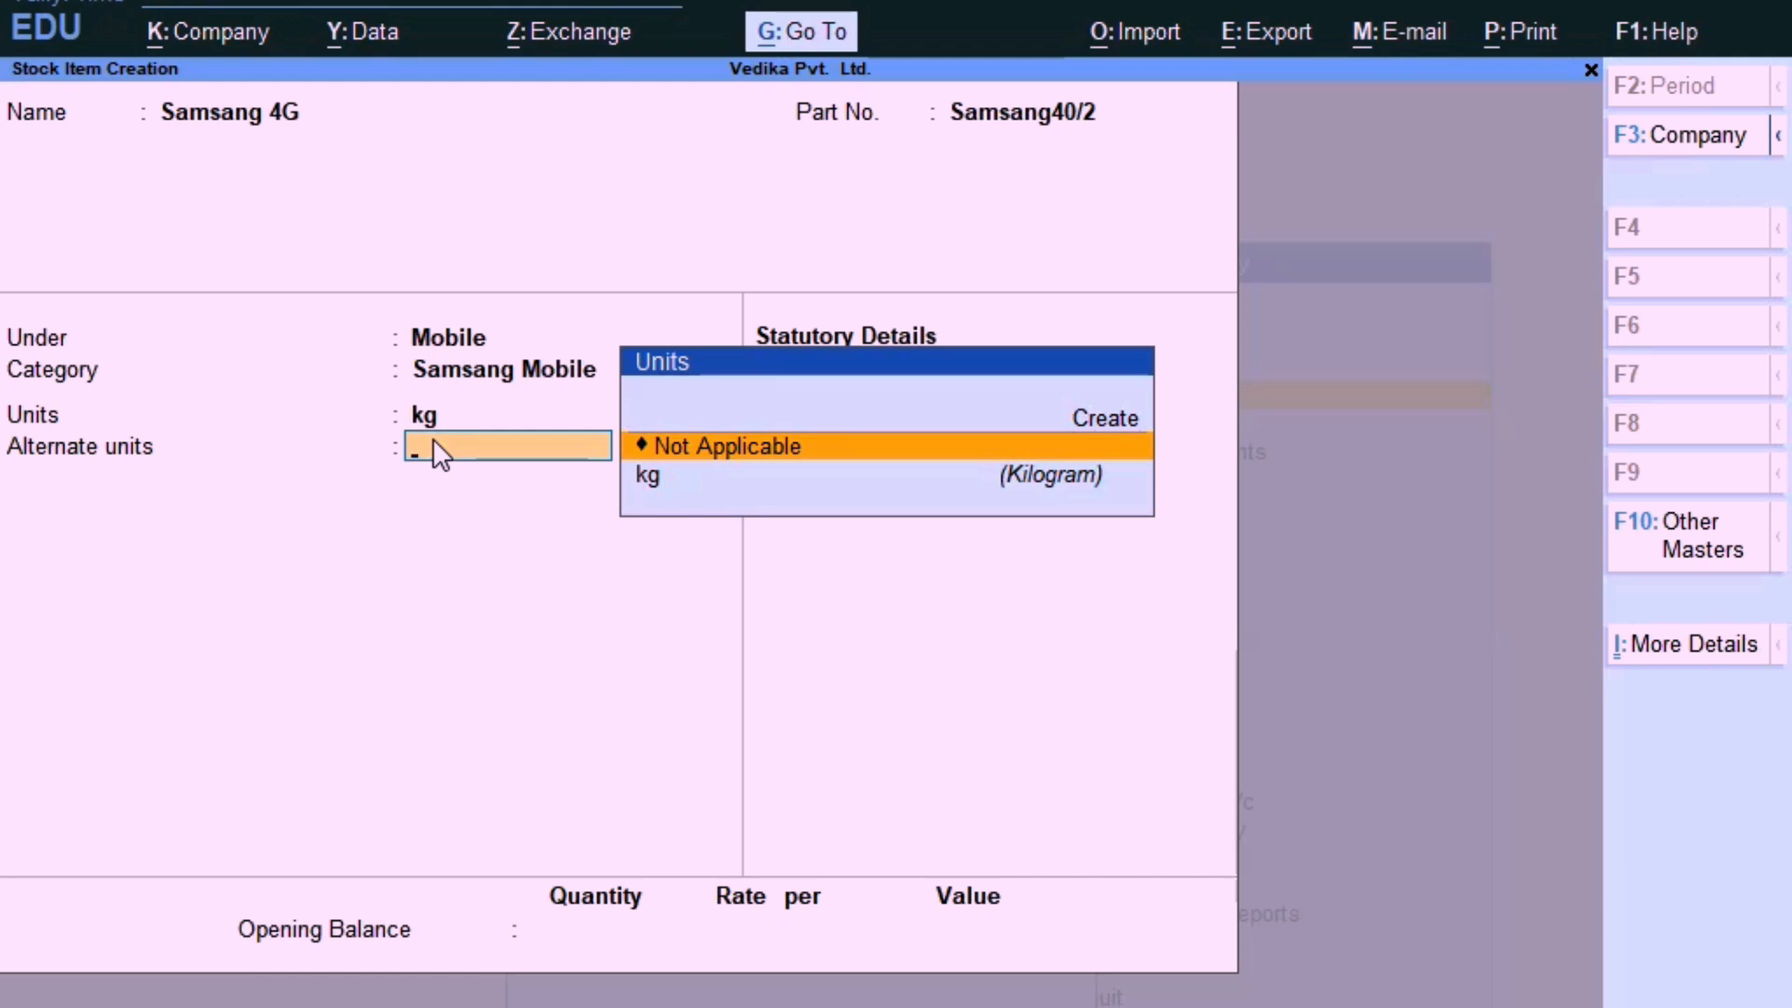
In the stock item configuration, set Provide Standard Buying and Selling Rates to Yes and save it.
key("F12")
key("Down")
key("Down")
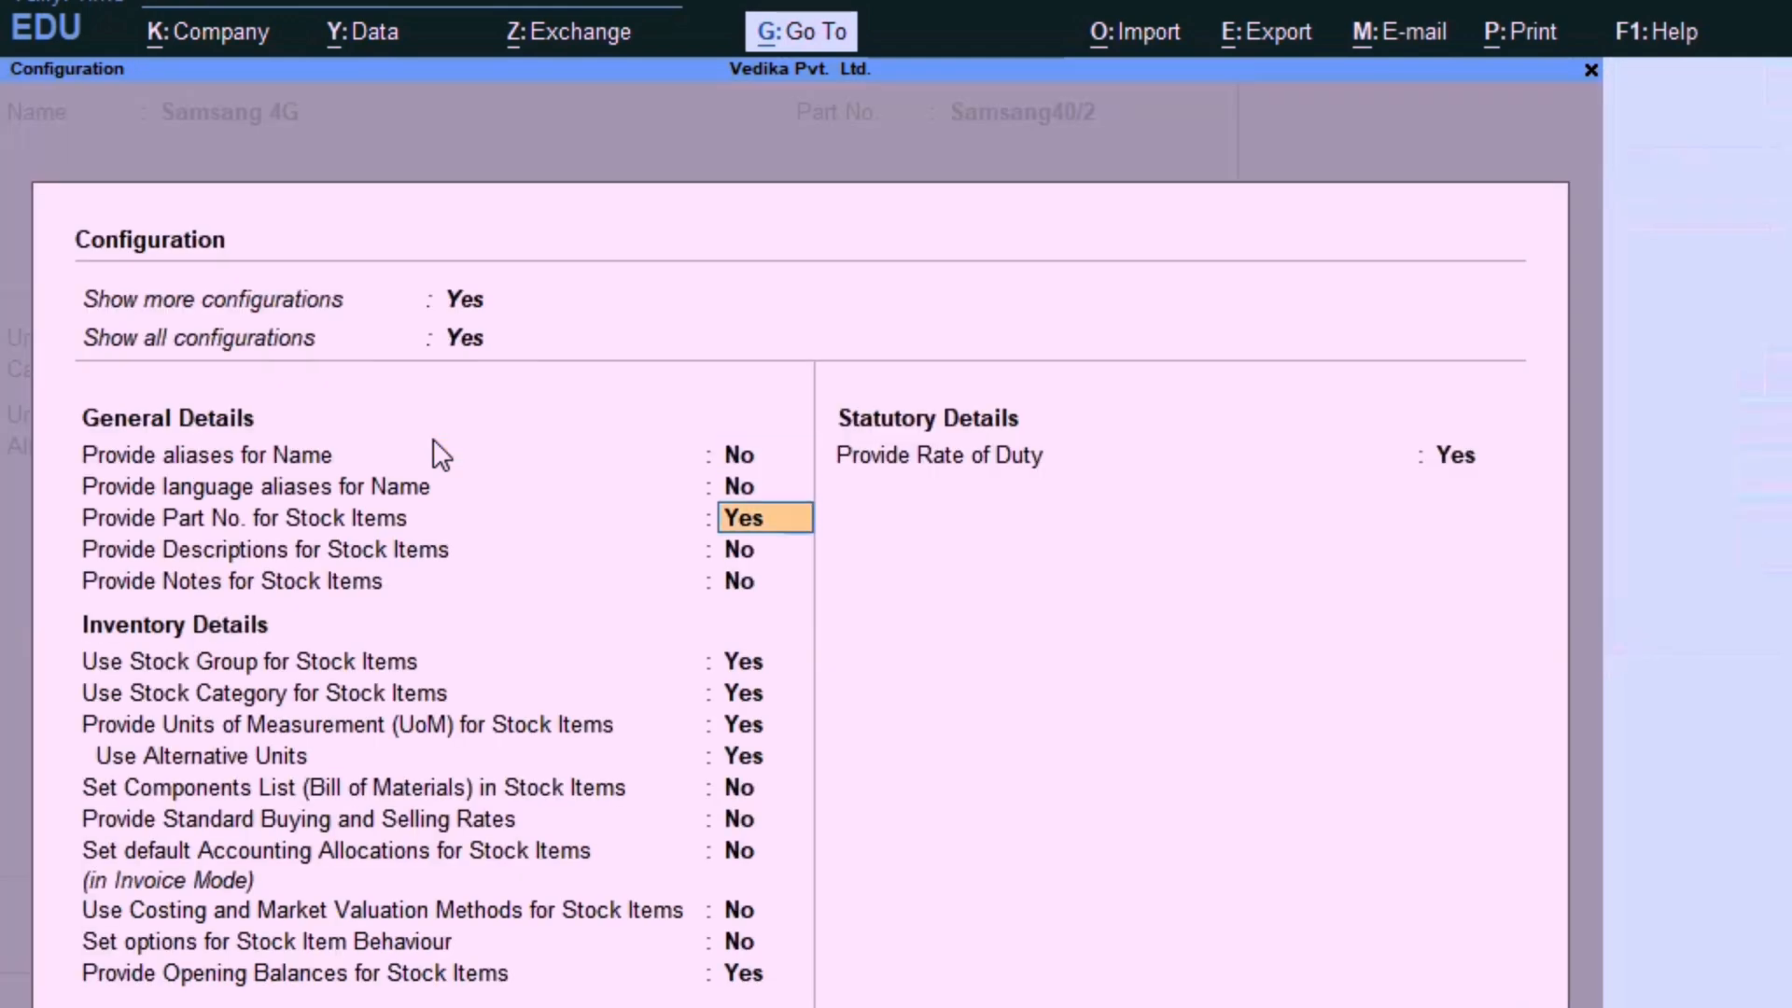
key("Down")
key("Down")
key("Down")
key("Down")
key("Down")
key("Down")
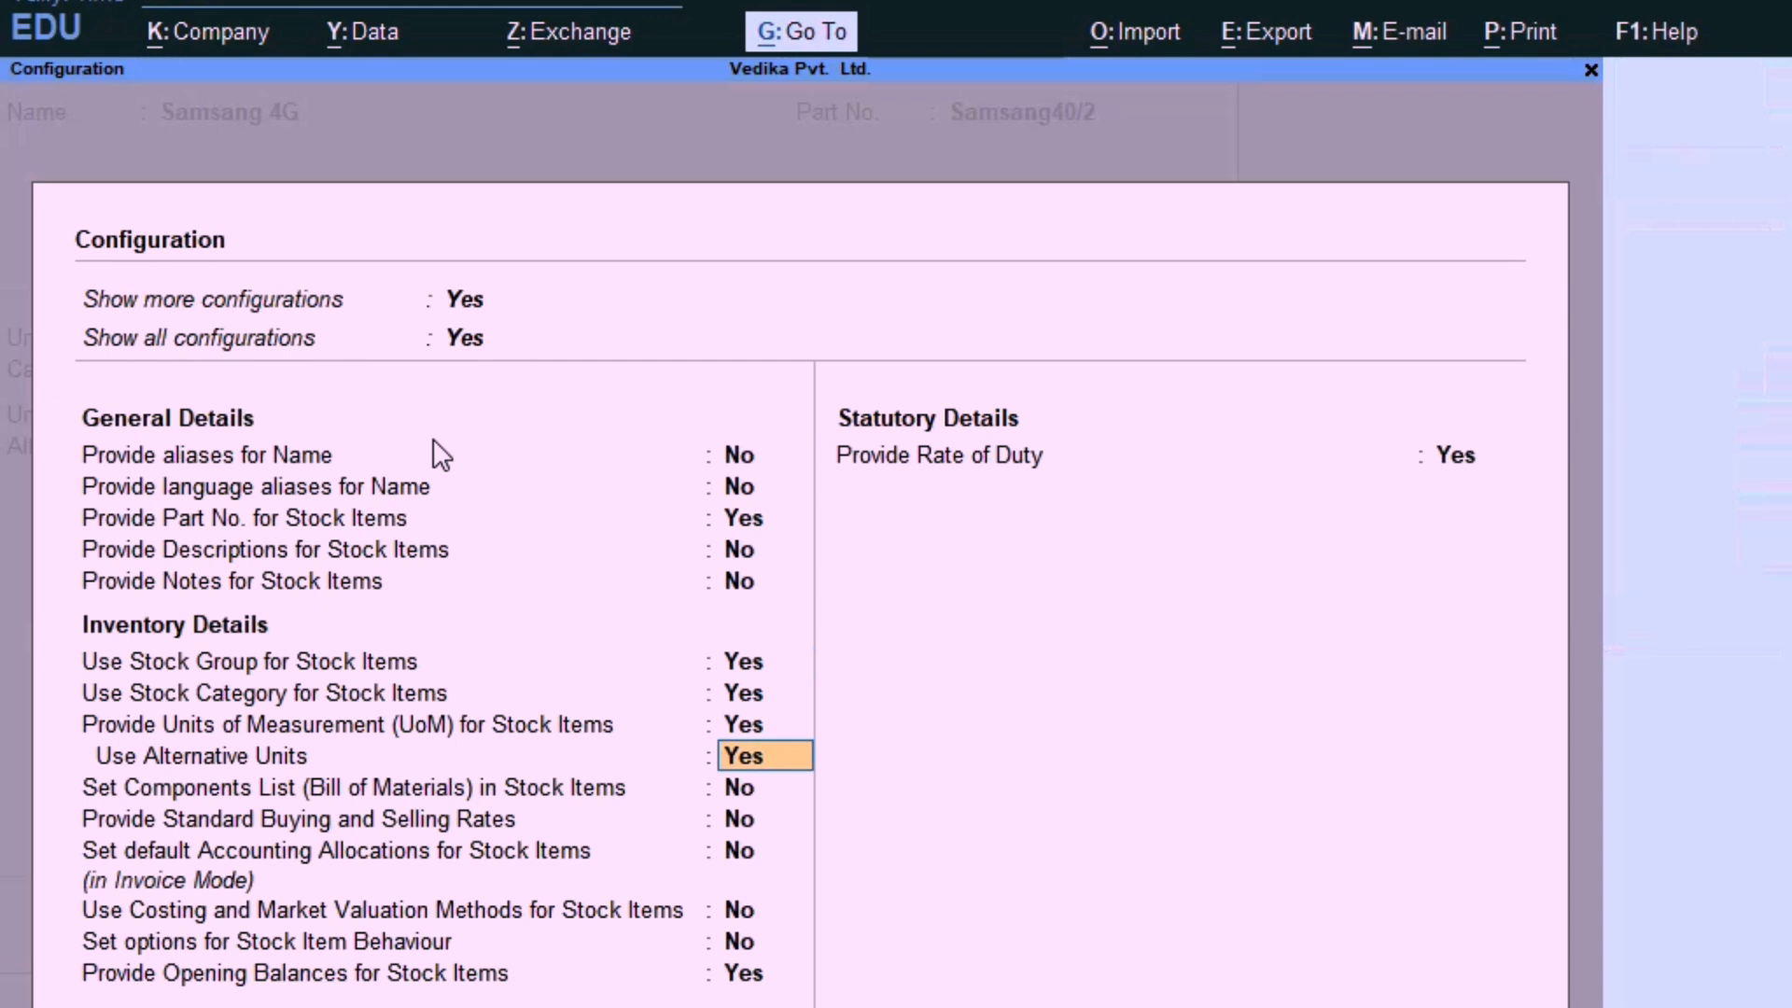
key("Down")
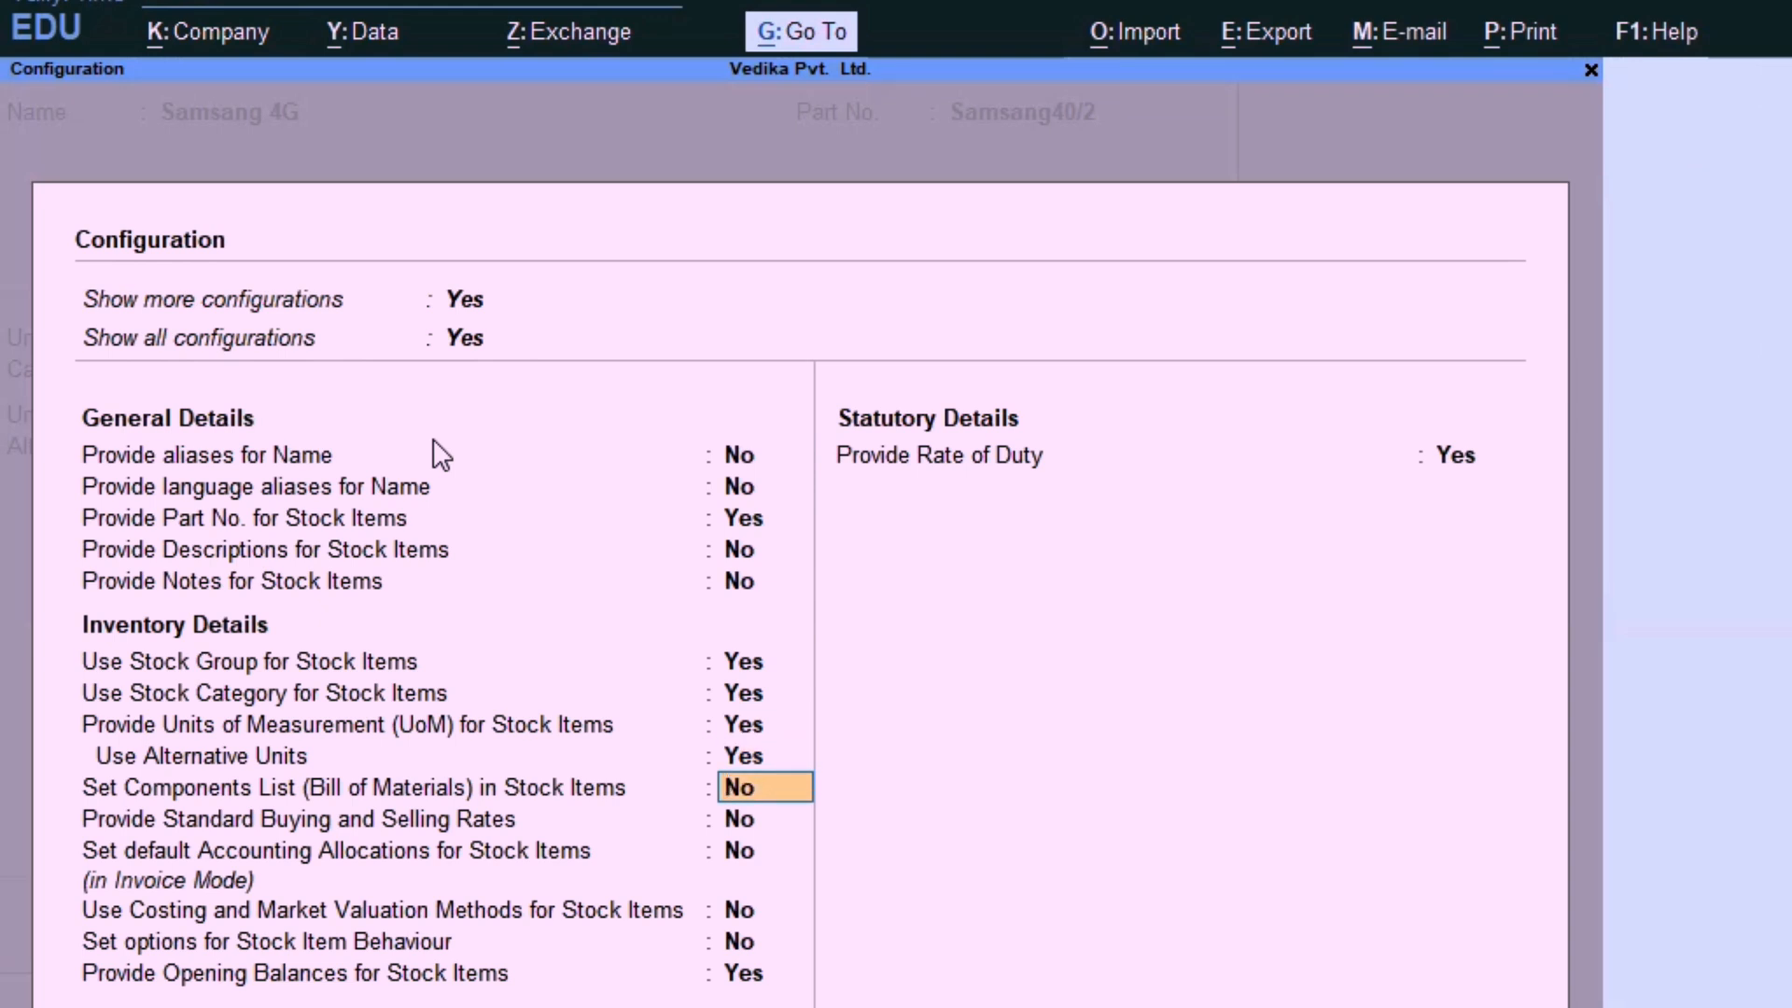
key("Down")
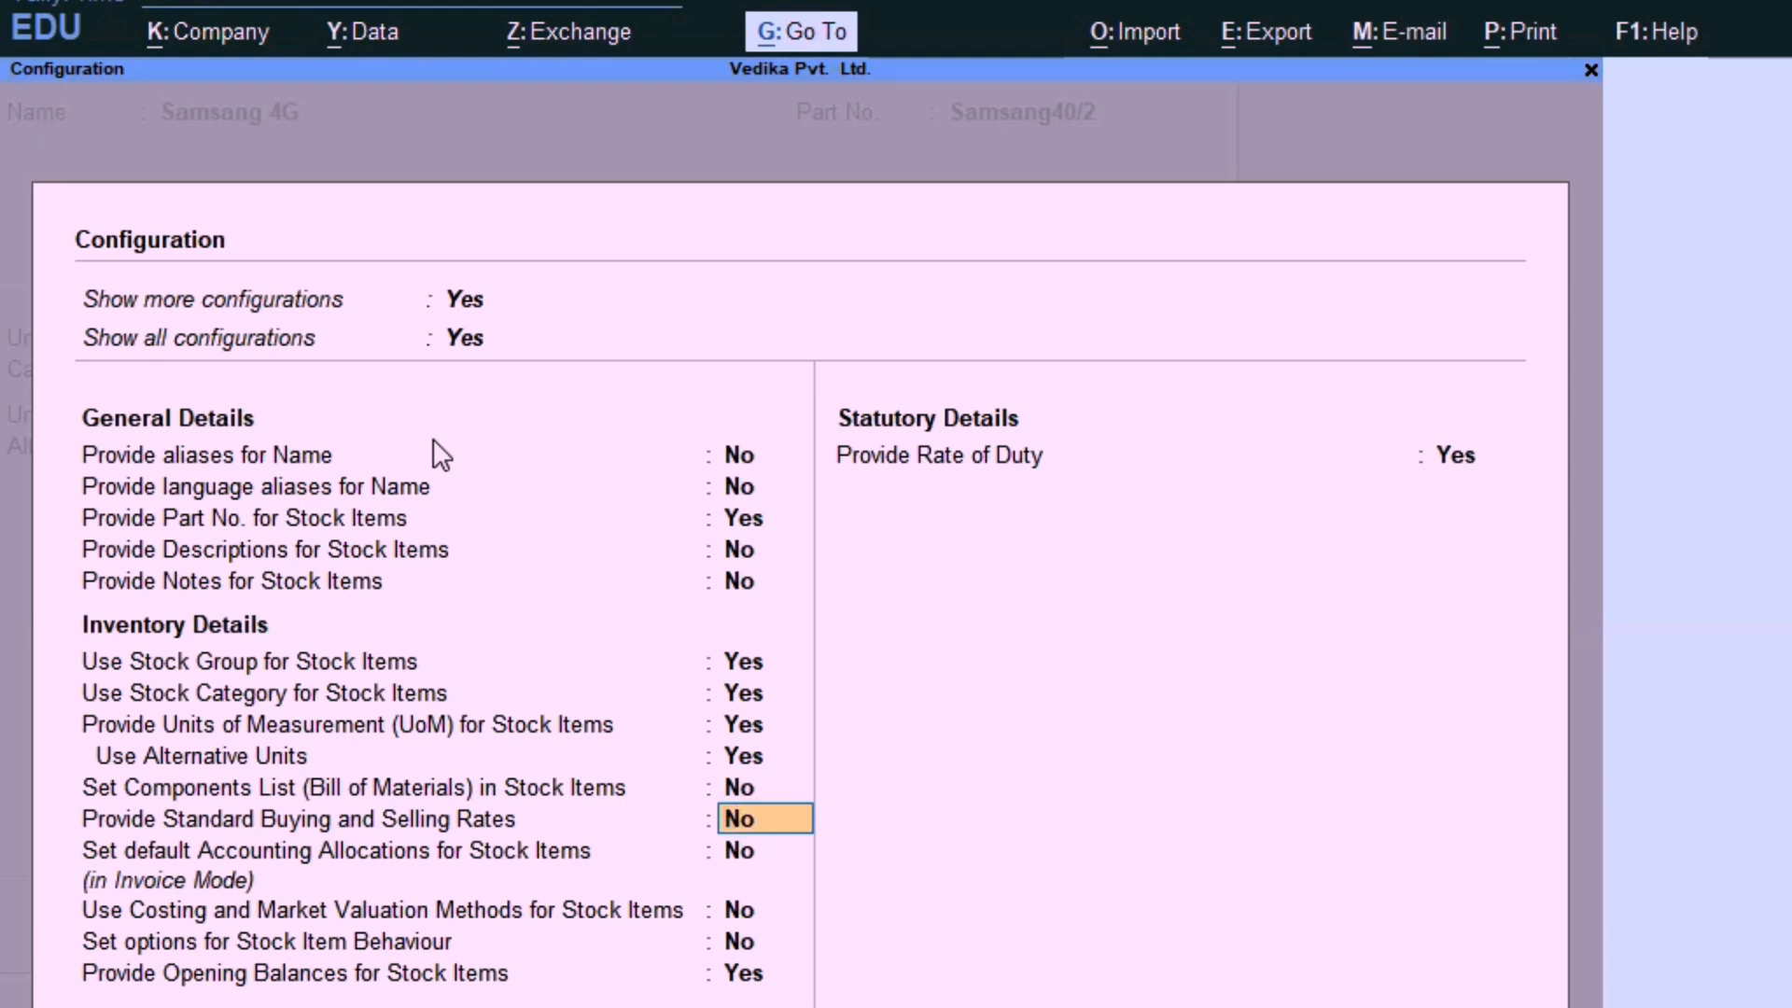
type("y")
key("Return")
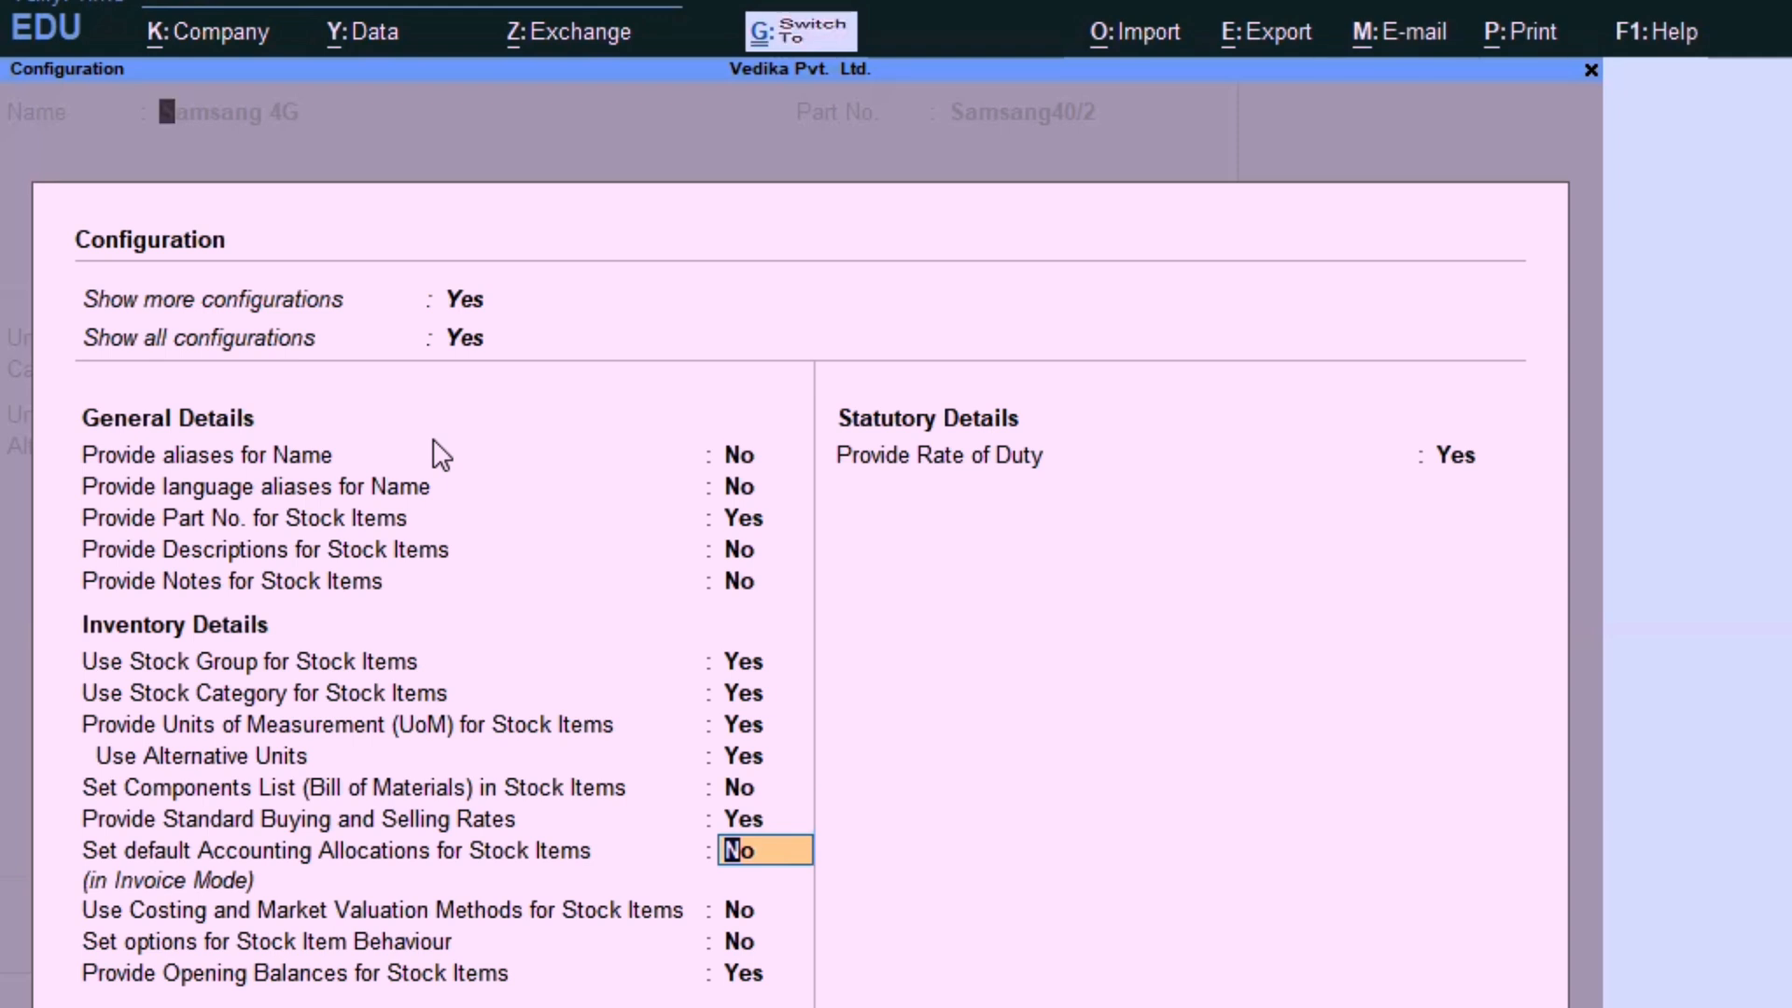
key("ctrl+a")
Keep kg as the stock item's unit and choose Not Applicable for its alternate units.
key("Return")
key("Return")
key("Return")
key("Return")
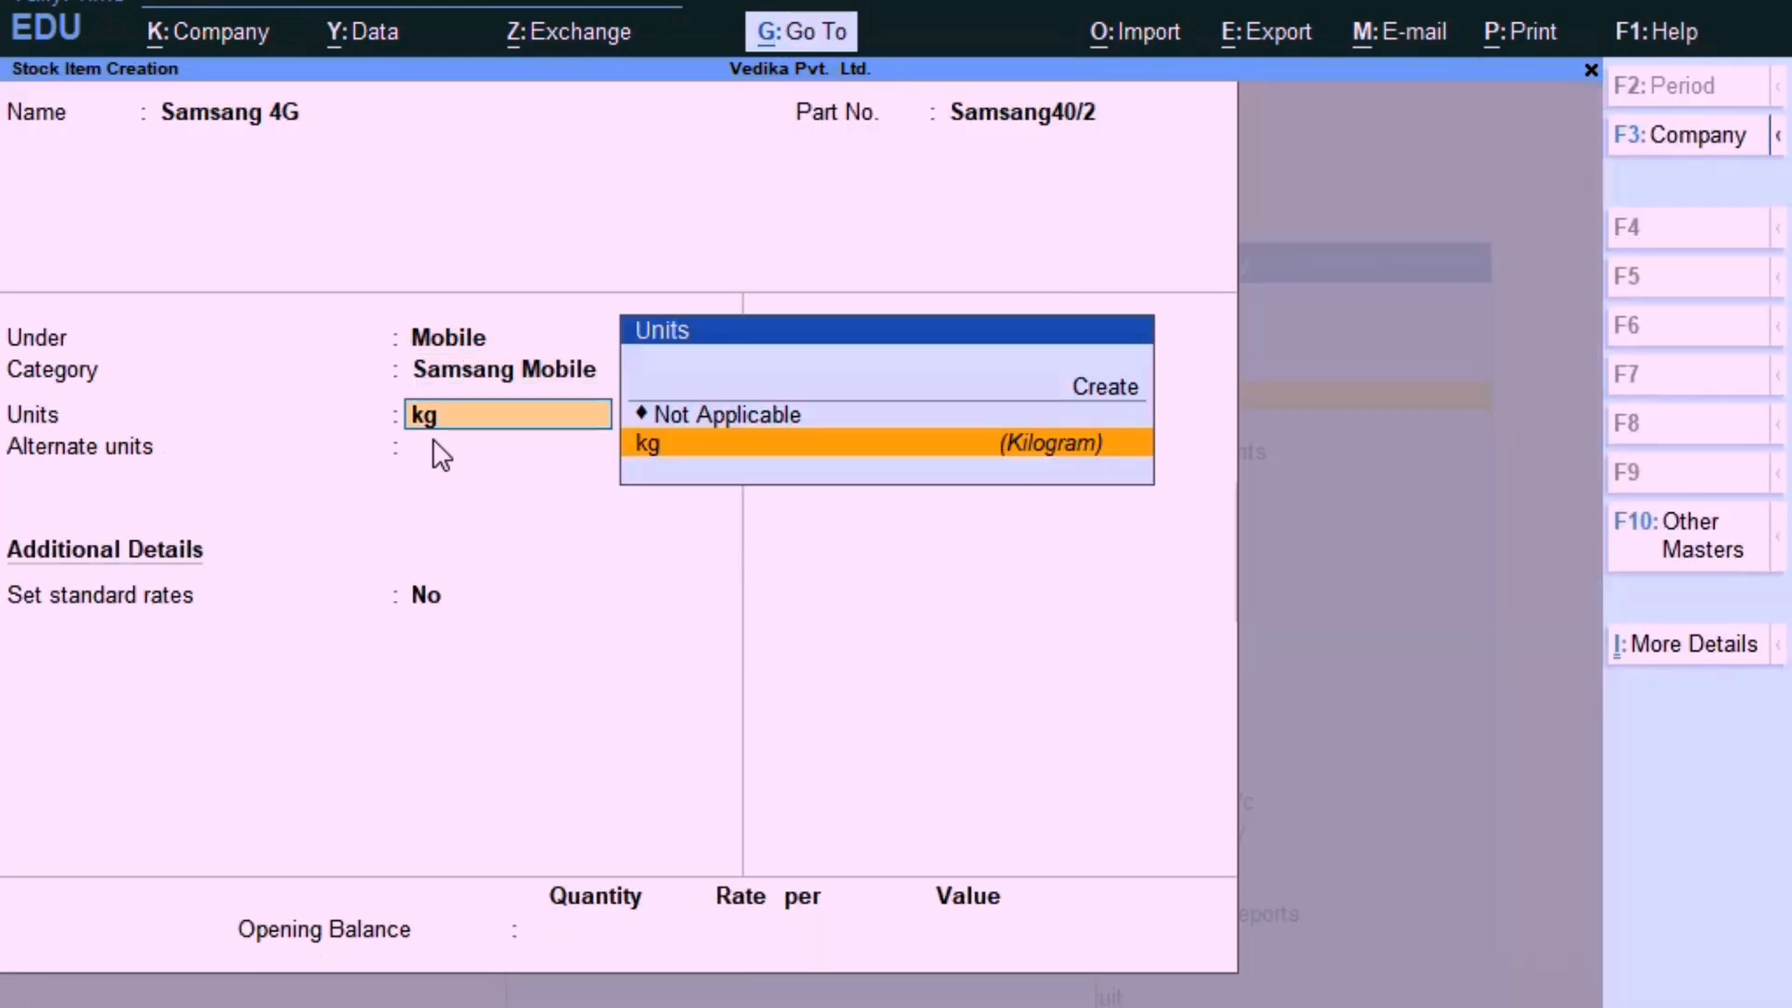
key("Return")
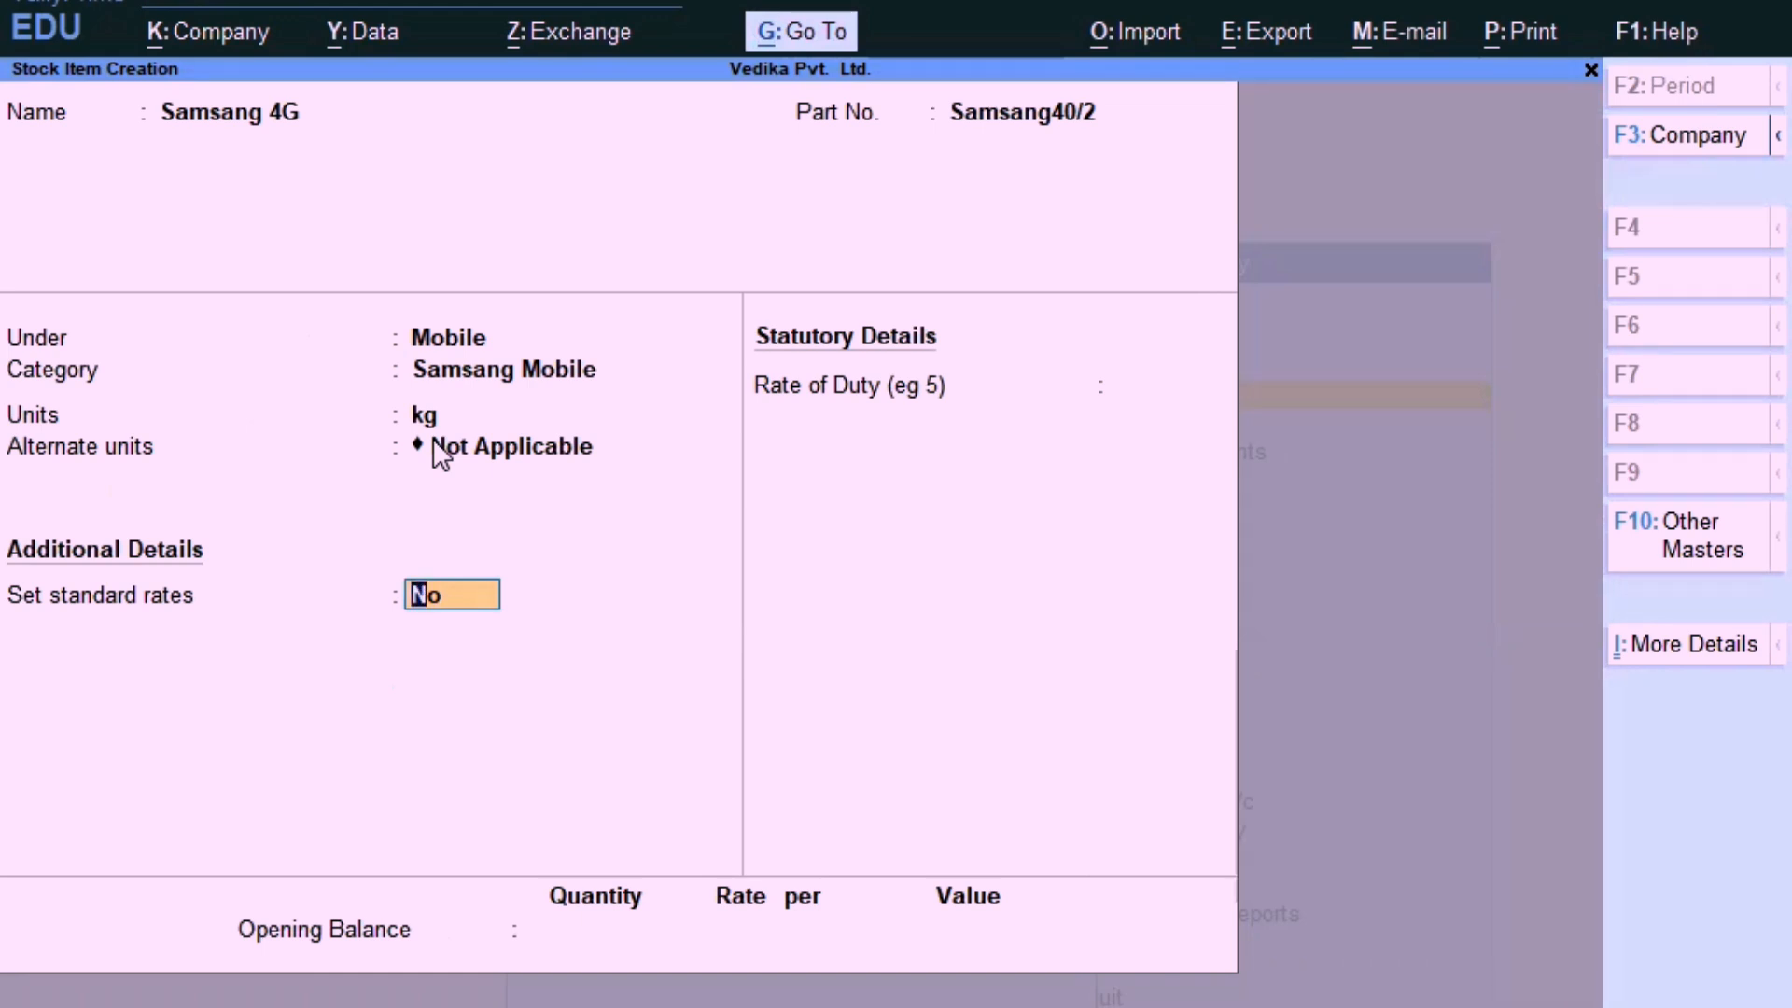
Set Set standard rates to Yes and view the Standard Rates screen without entering any rates.
type("y")
key("Return")
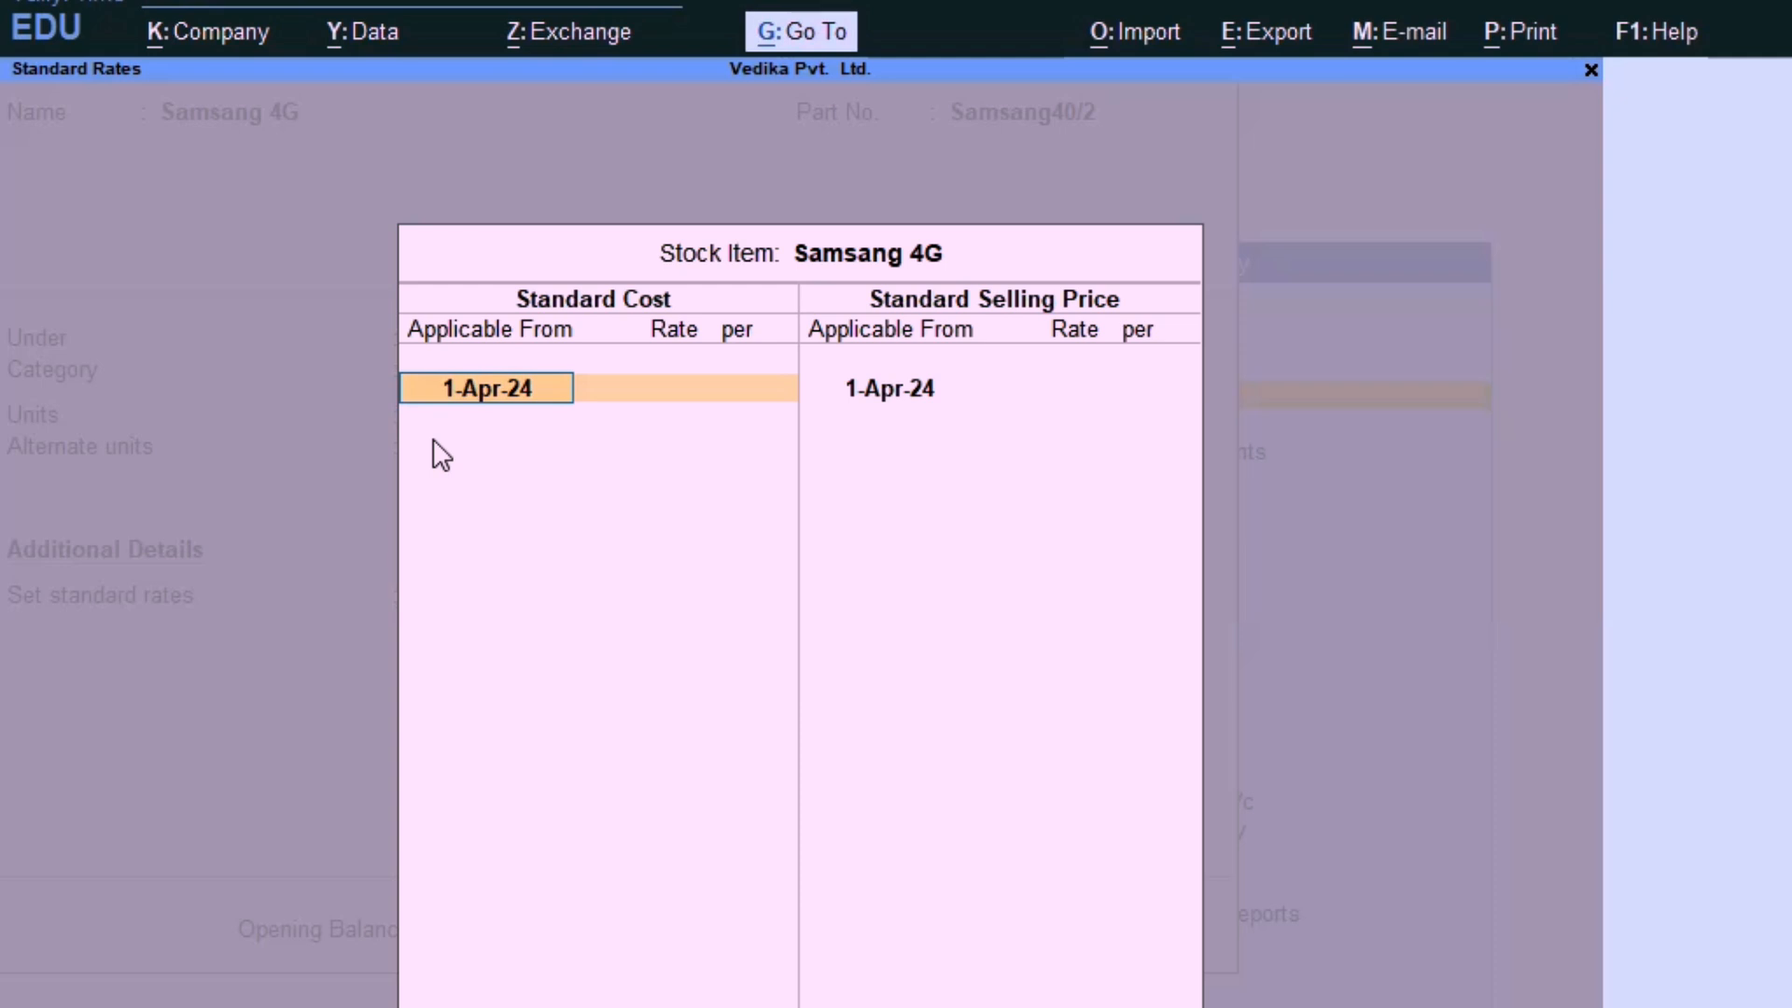
key("Escape")
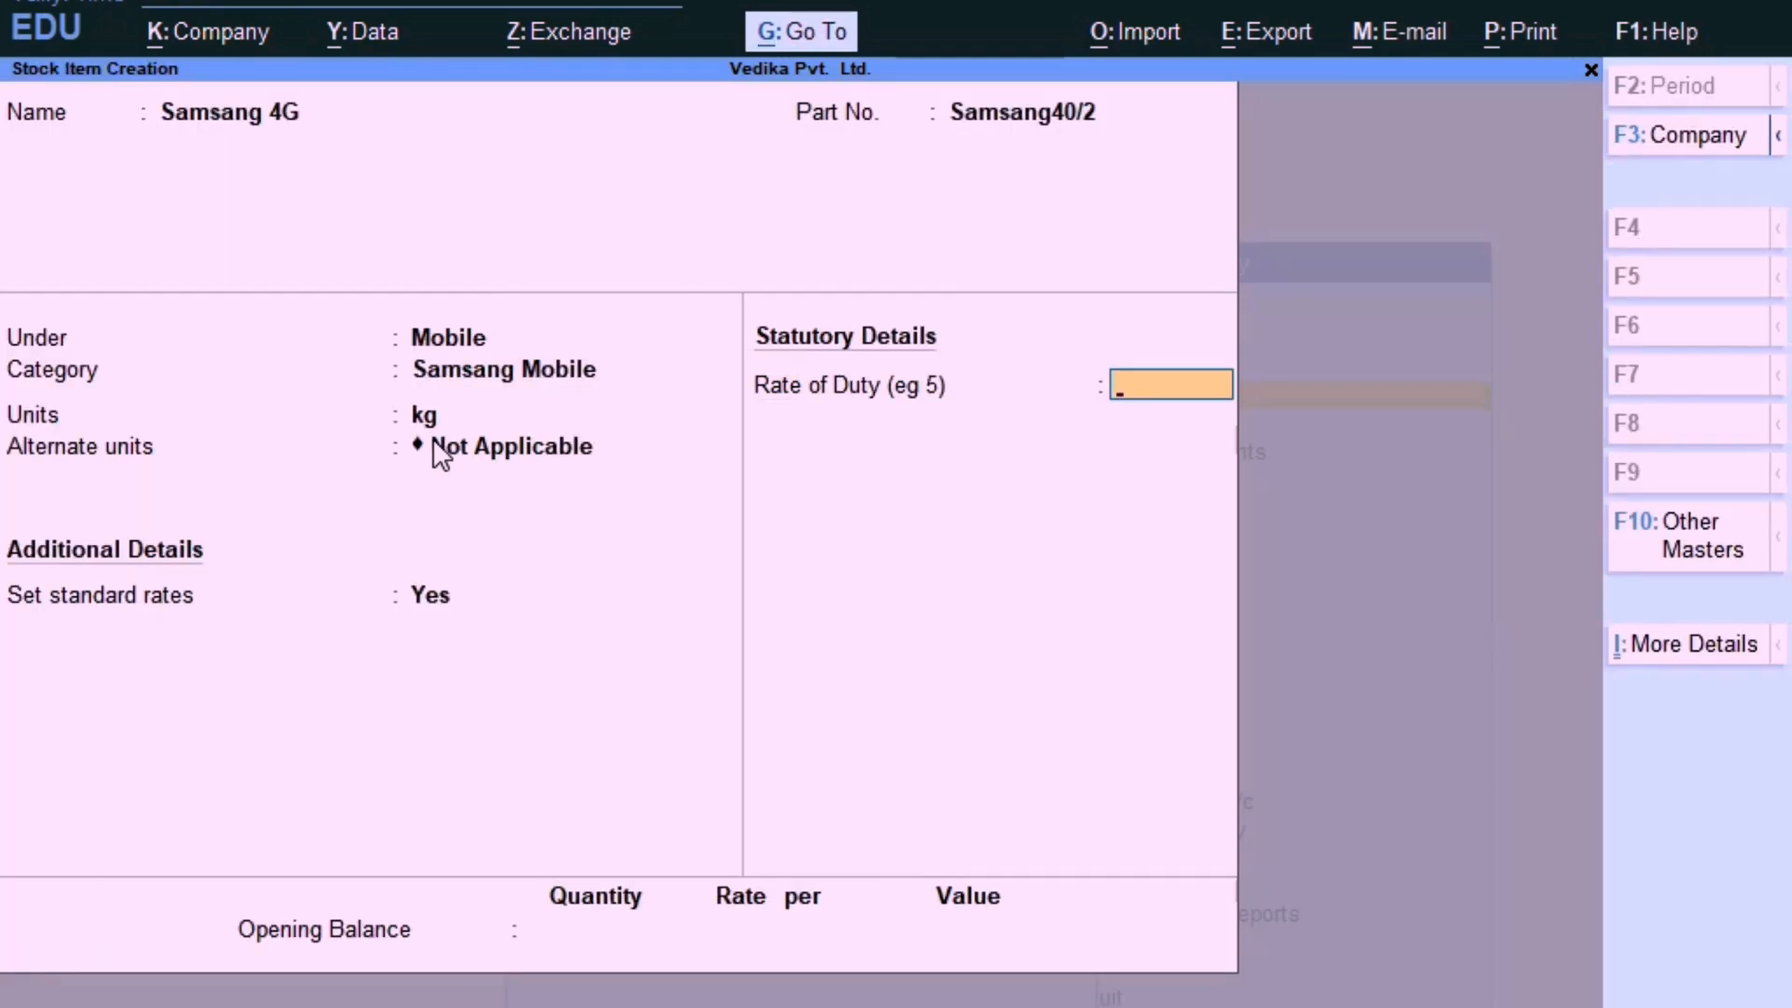
Set Provide Standard Buying and Selling Rates back to No and save the stock item configuration.
key("F12")
key("Down")
key("Down")
key("Down")
key("Down")
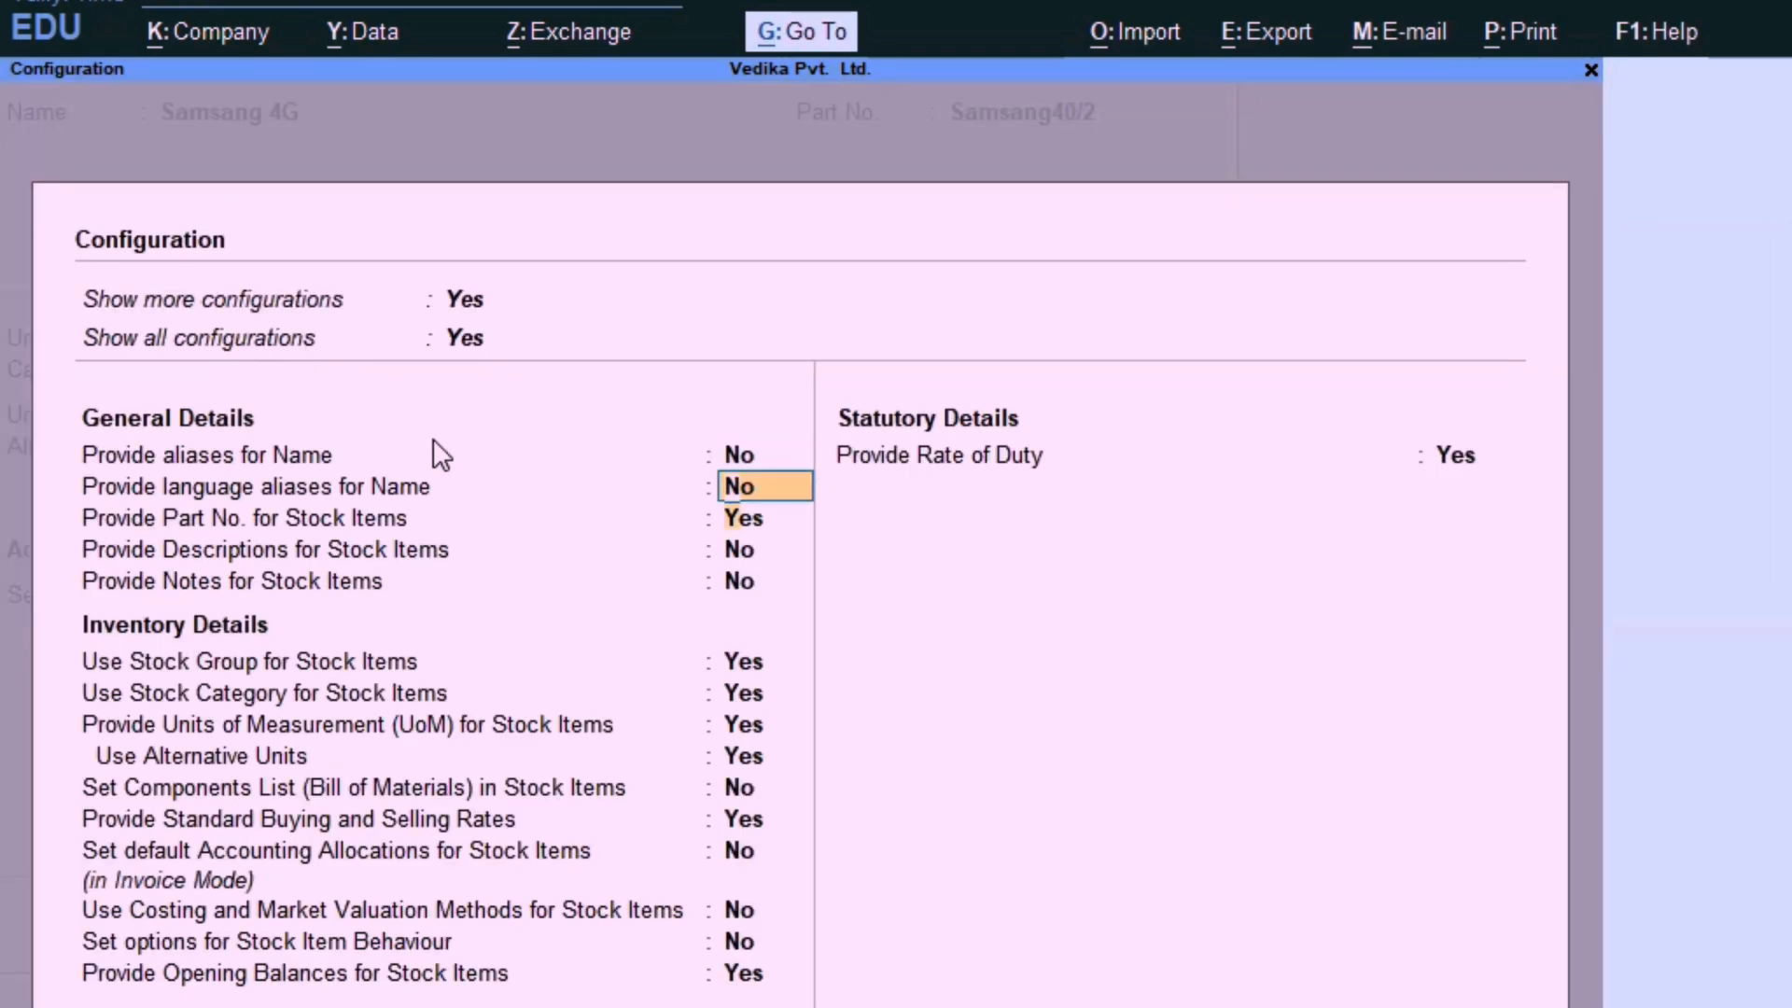
key("Down")
key("Down")
key("Down")
key("Down")
key("Down")
key("Down")
key("Down")
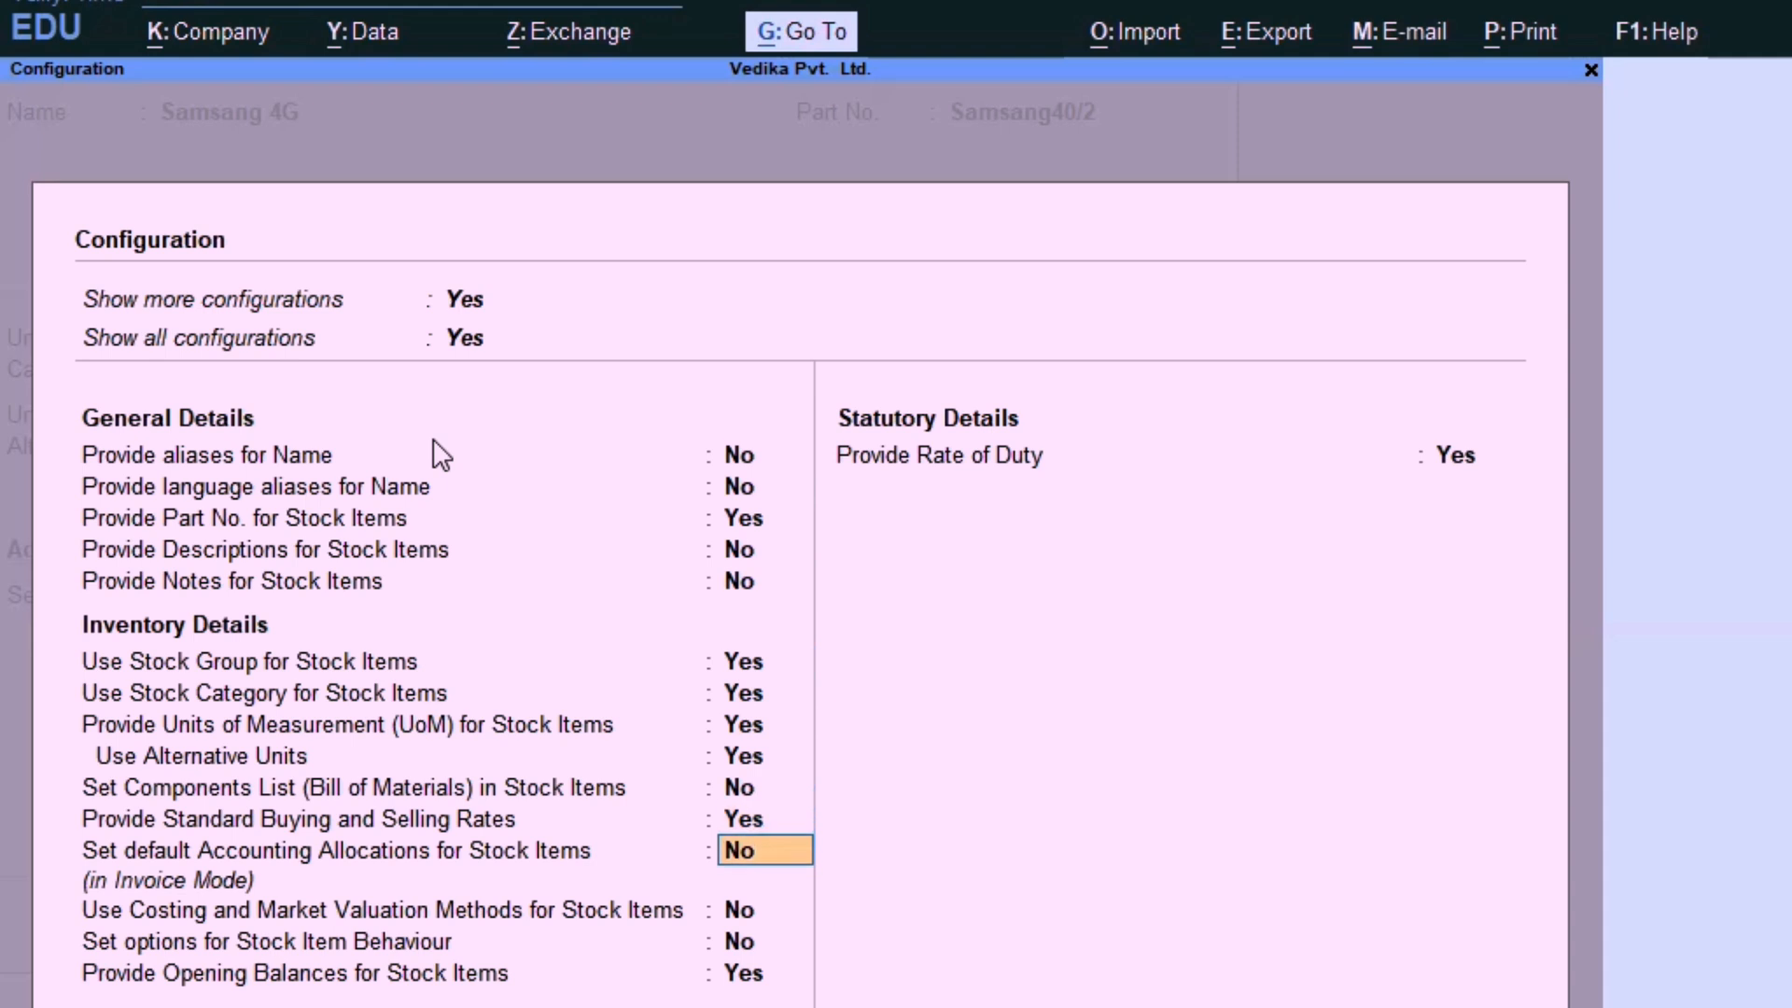
key("Up")
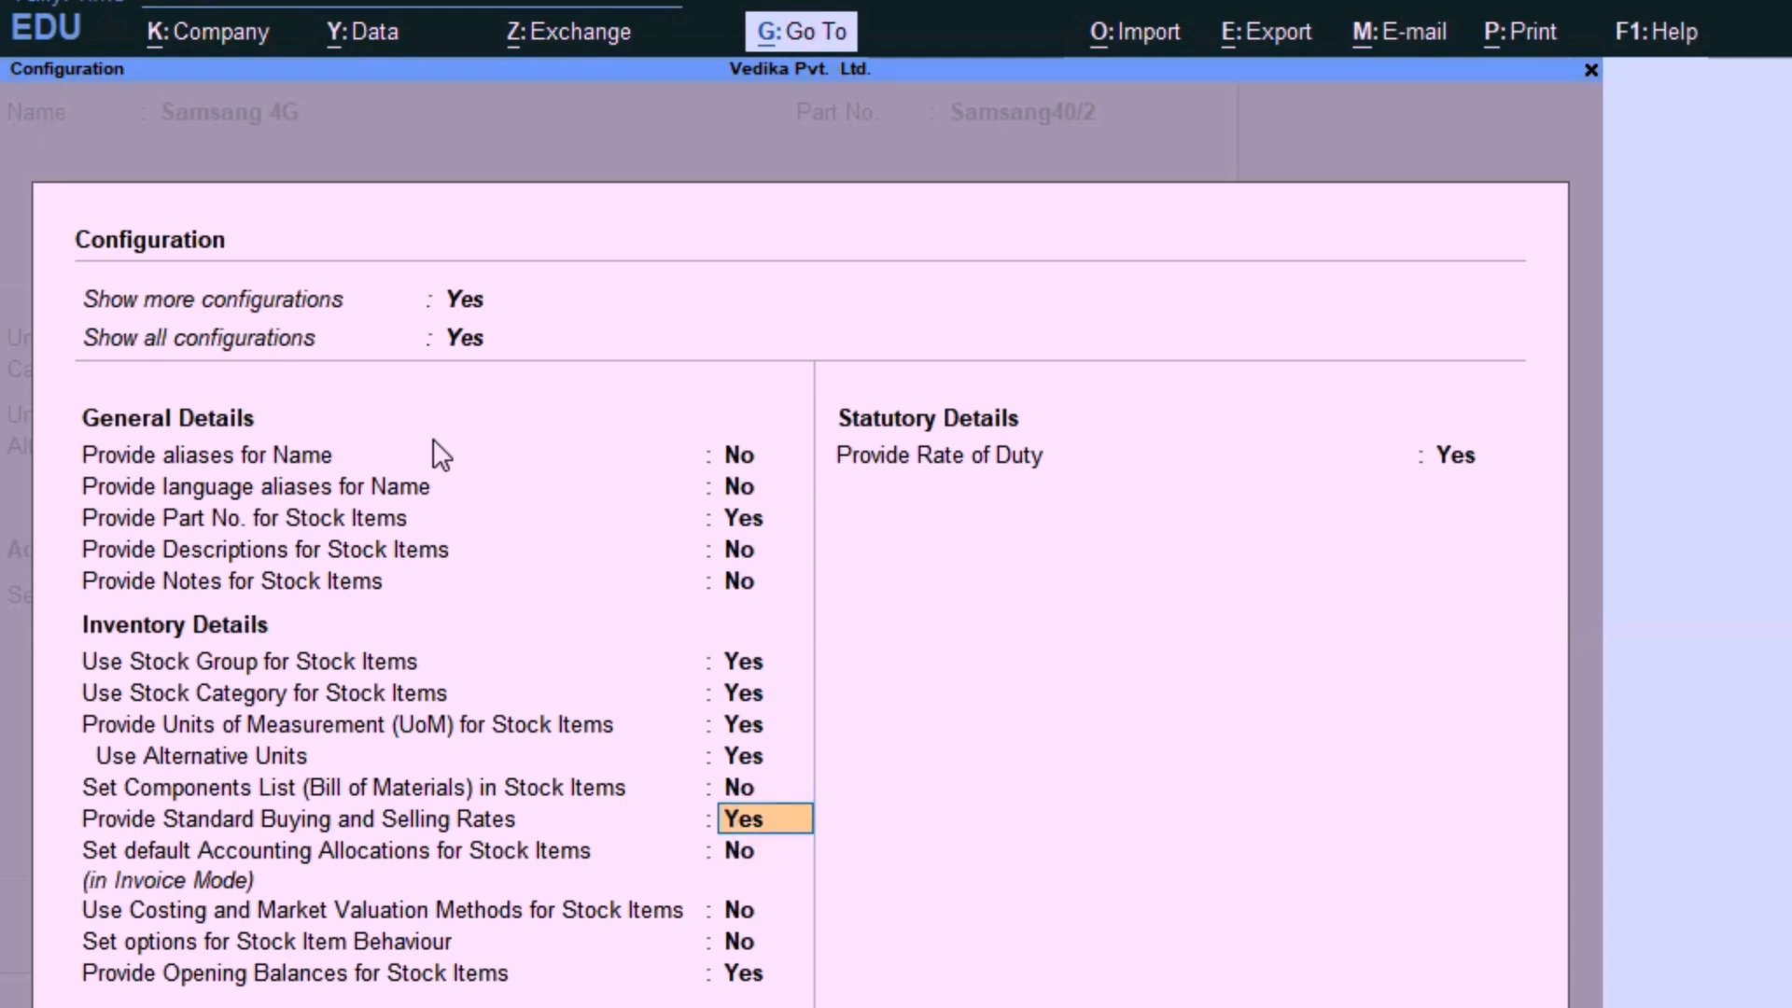
type("n")
key("Return")
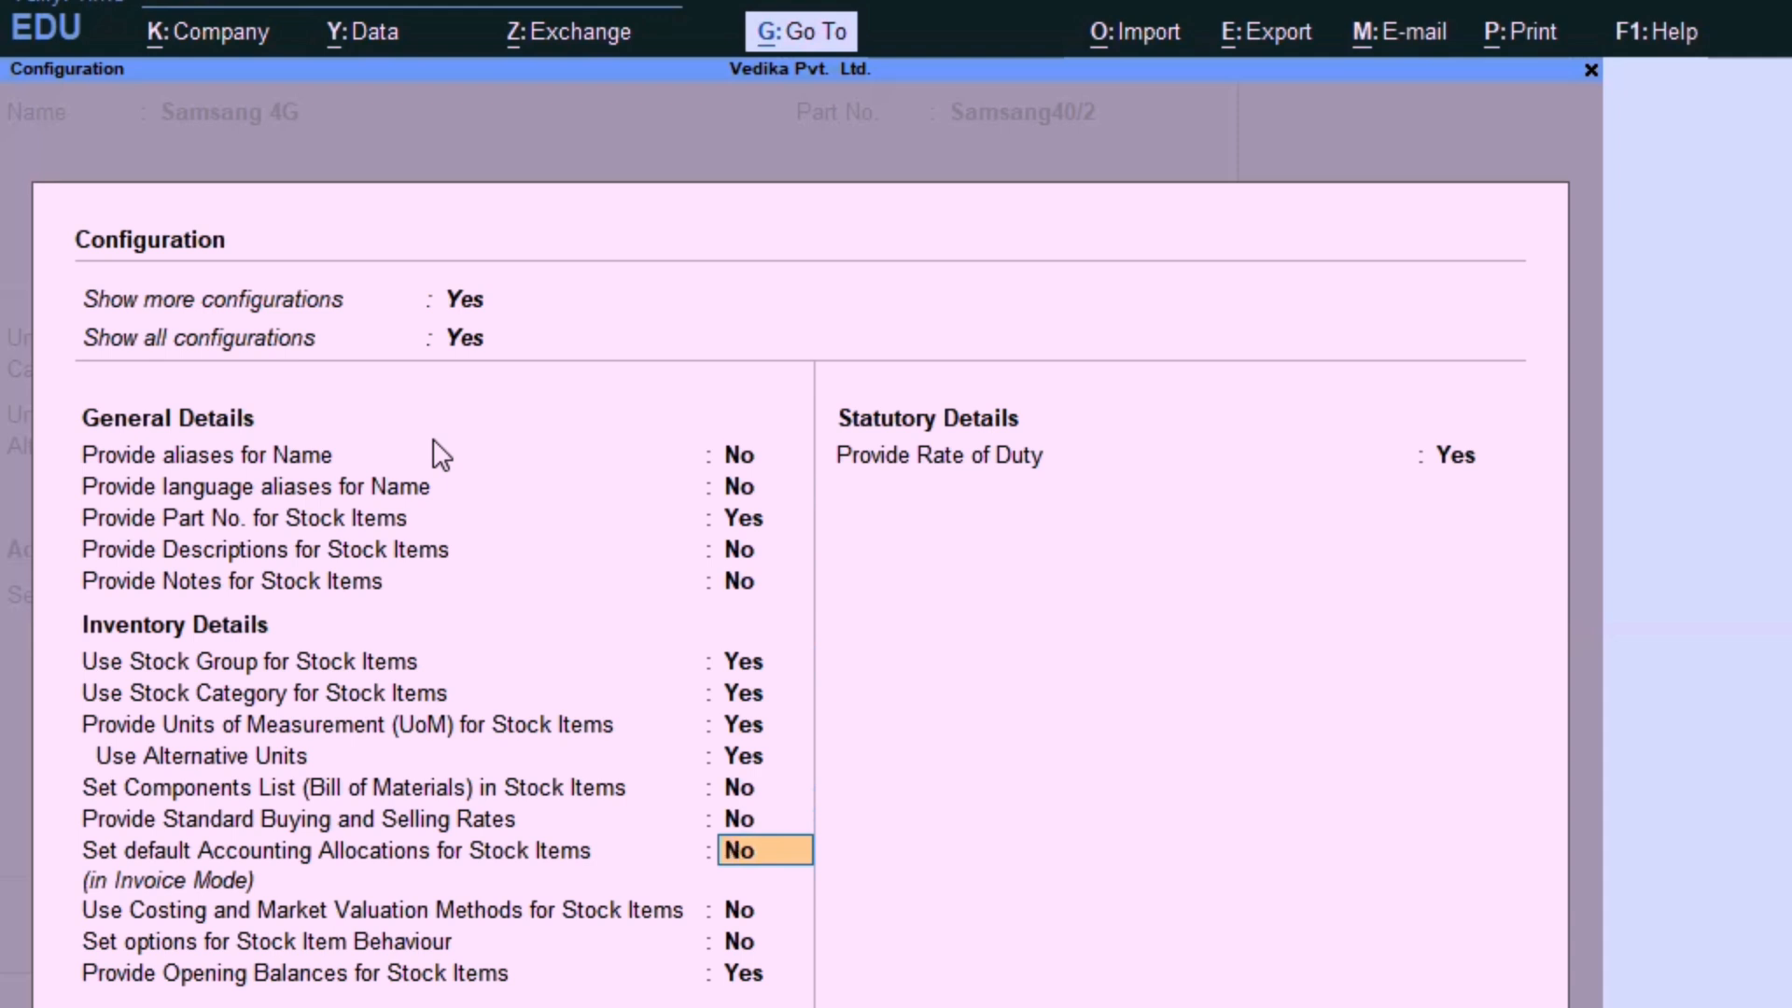
key("Return")
key("Return")
key("Return")
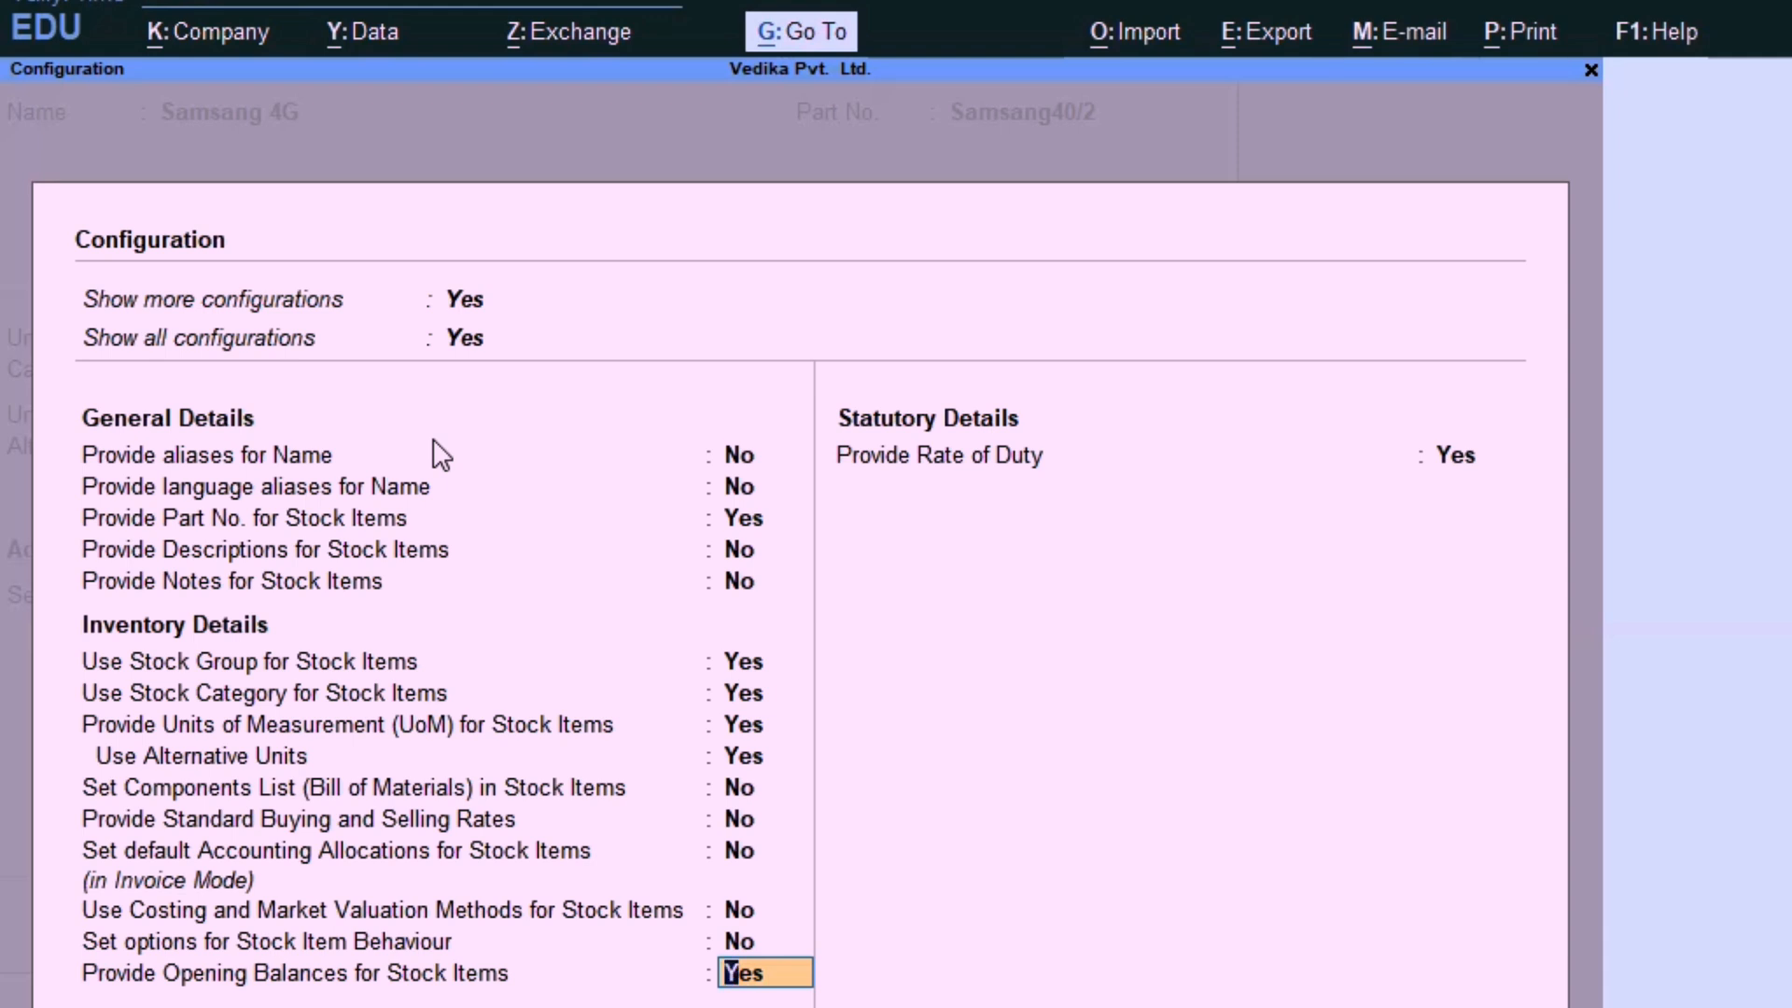
key("Return")
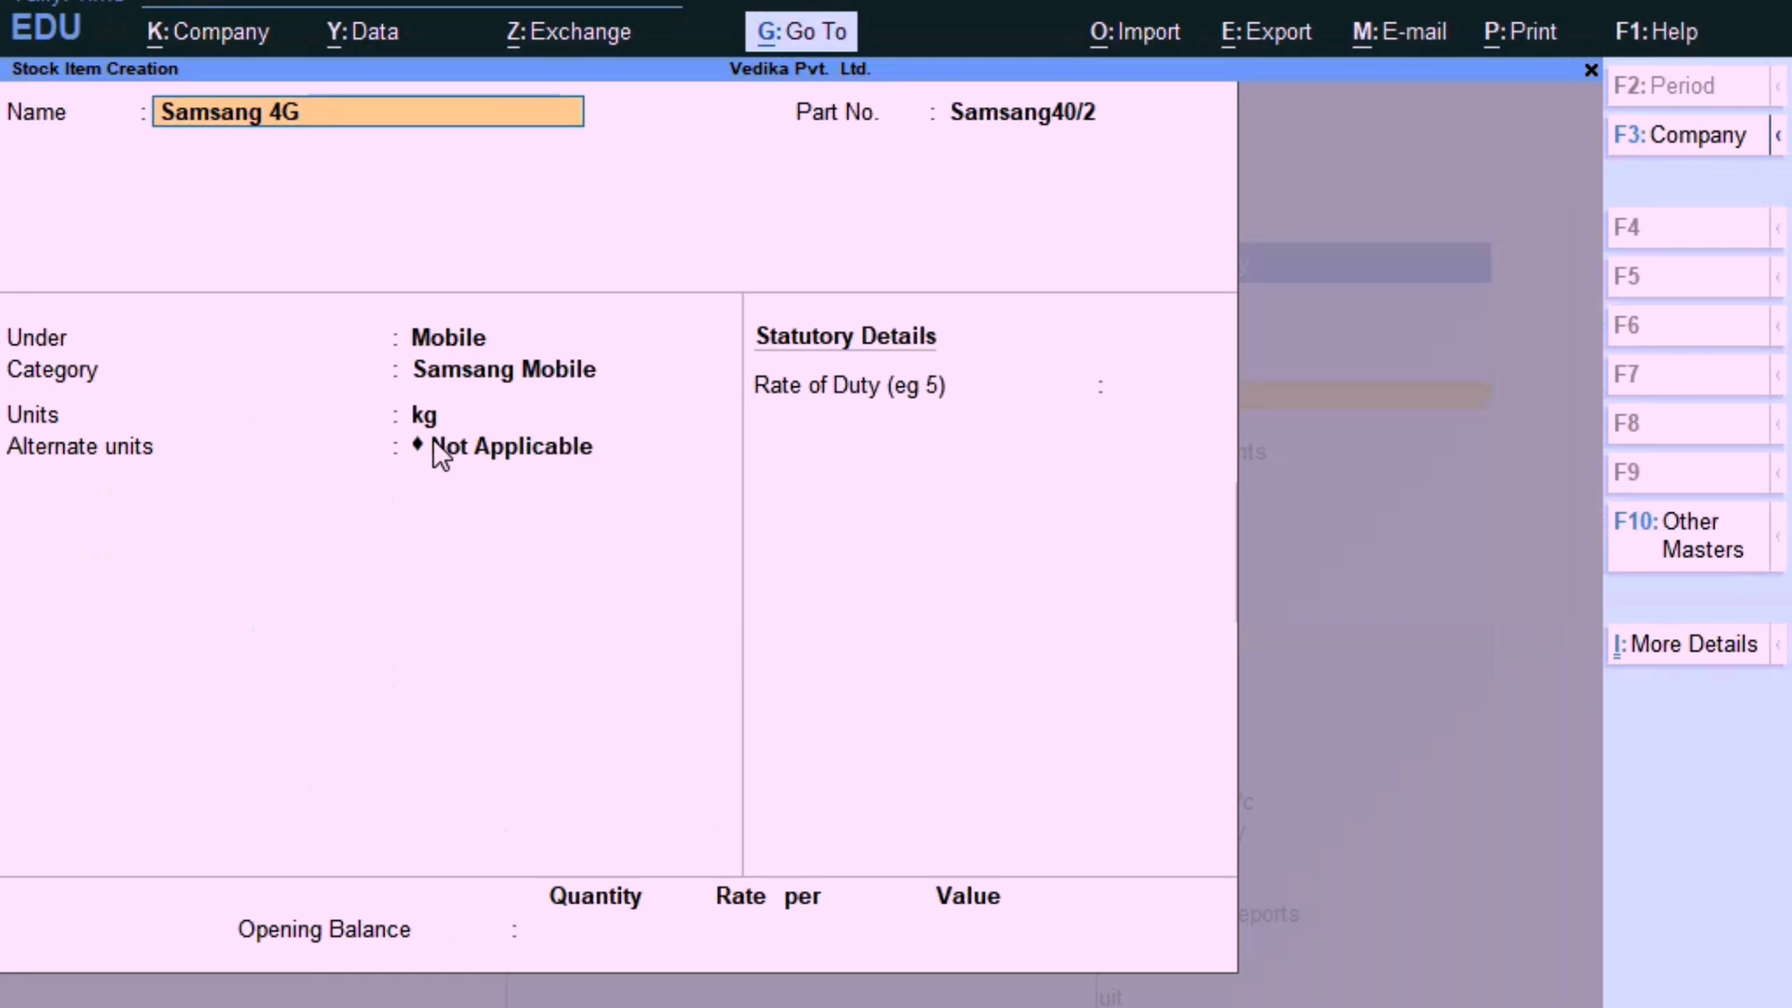
Accept the item's existing details with a rate of duty of 0 and enter an opening balance quantity of 12 kg.
key("Return")
key("Return")
key("Return")
key("Return")
key("Return")
key("Return")
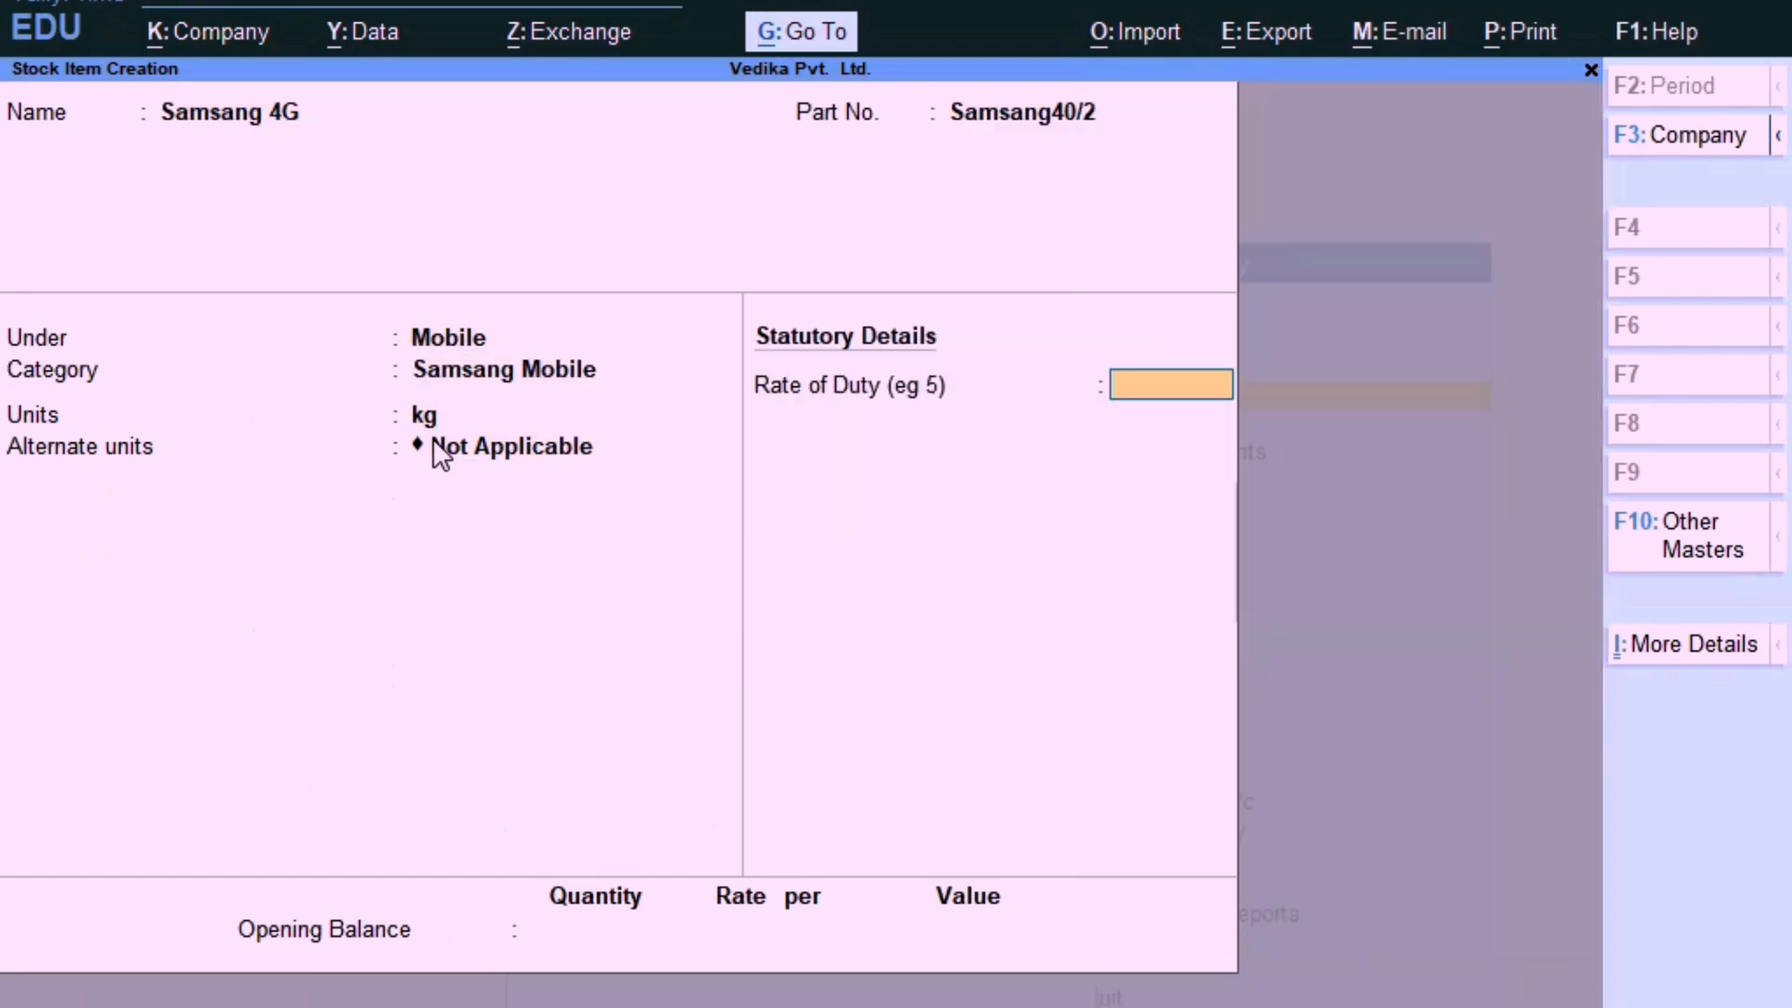
key("Return")
key("Return")
key("Escape")
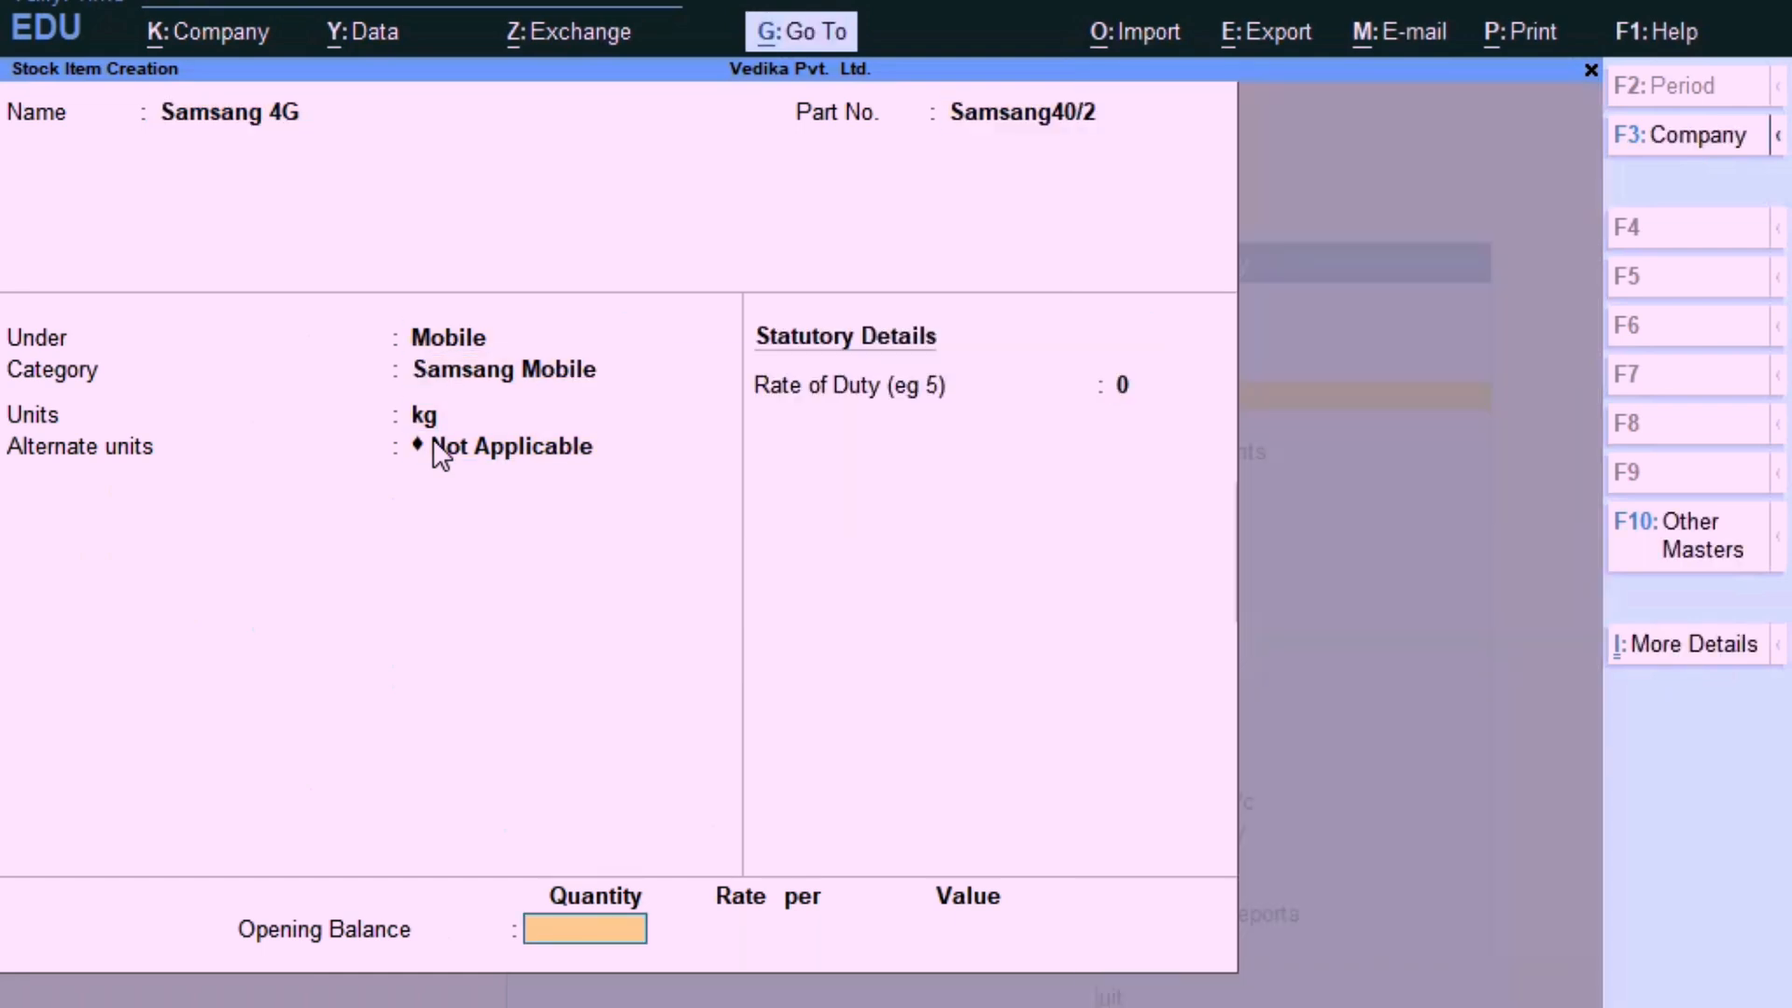
type("12")
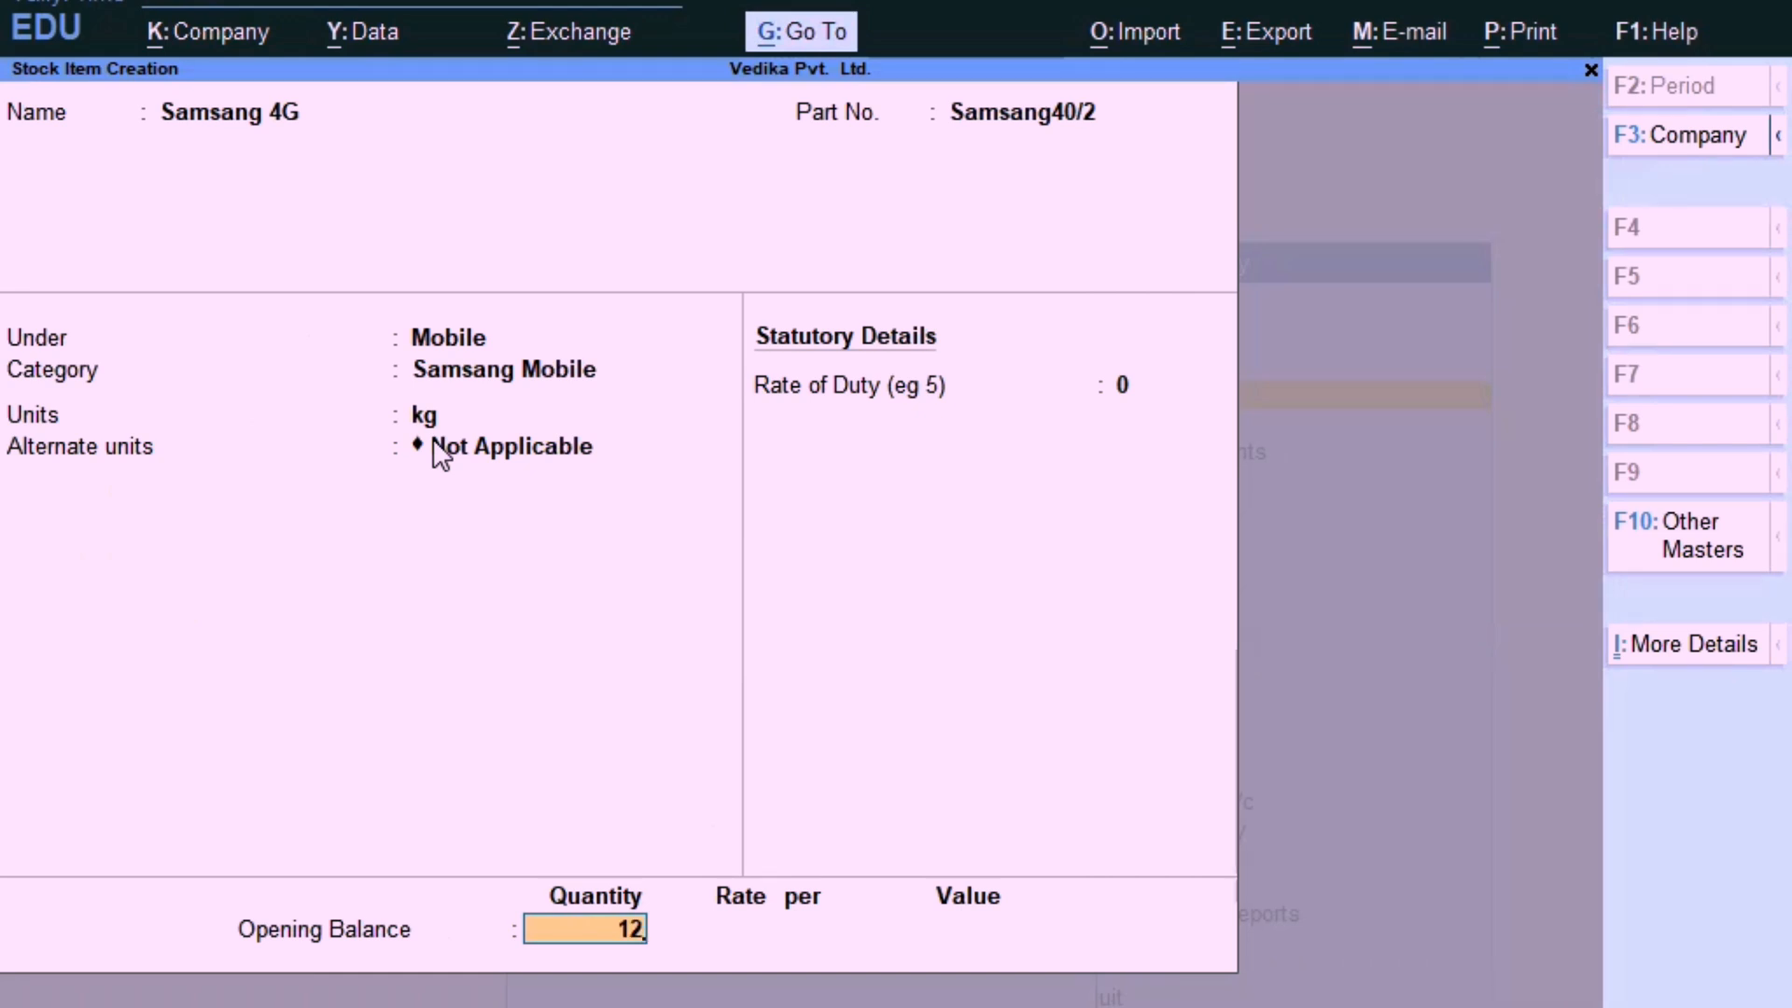
key("Return")
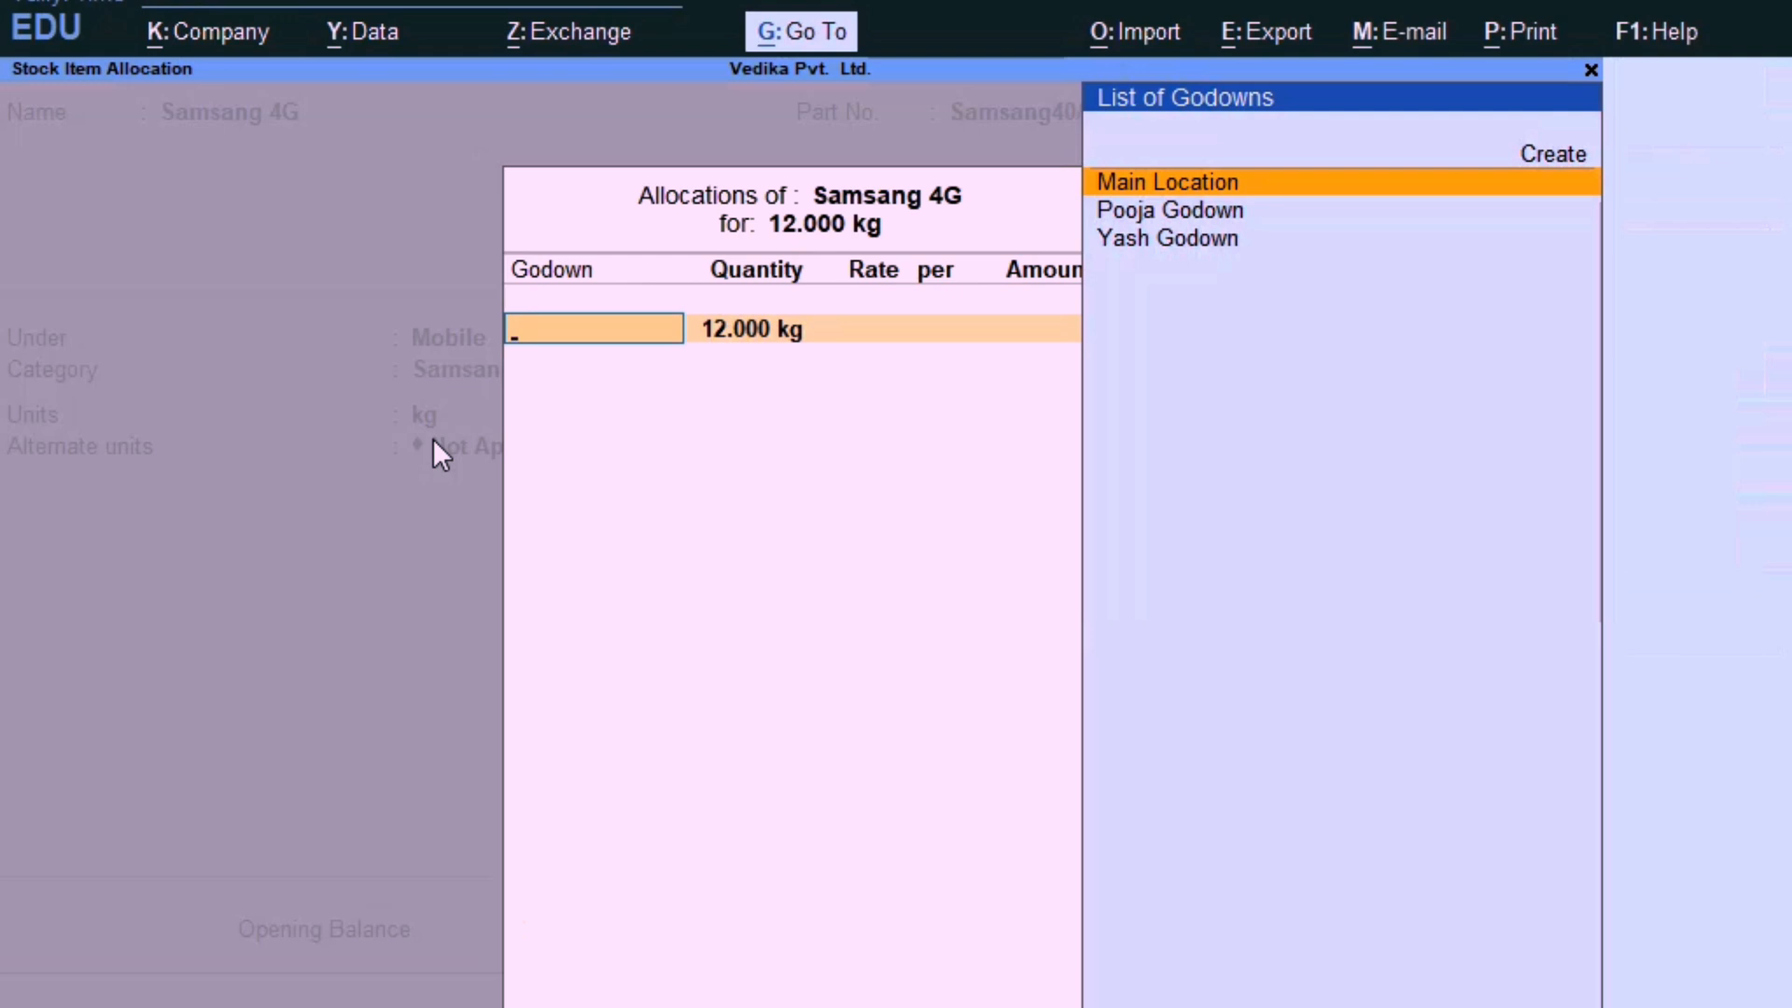
Allocate the full 12 kg opening quantity of Samsang 4G to Yash Godown.
key("Escape")
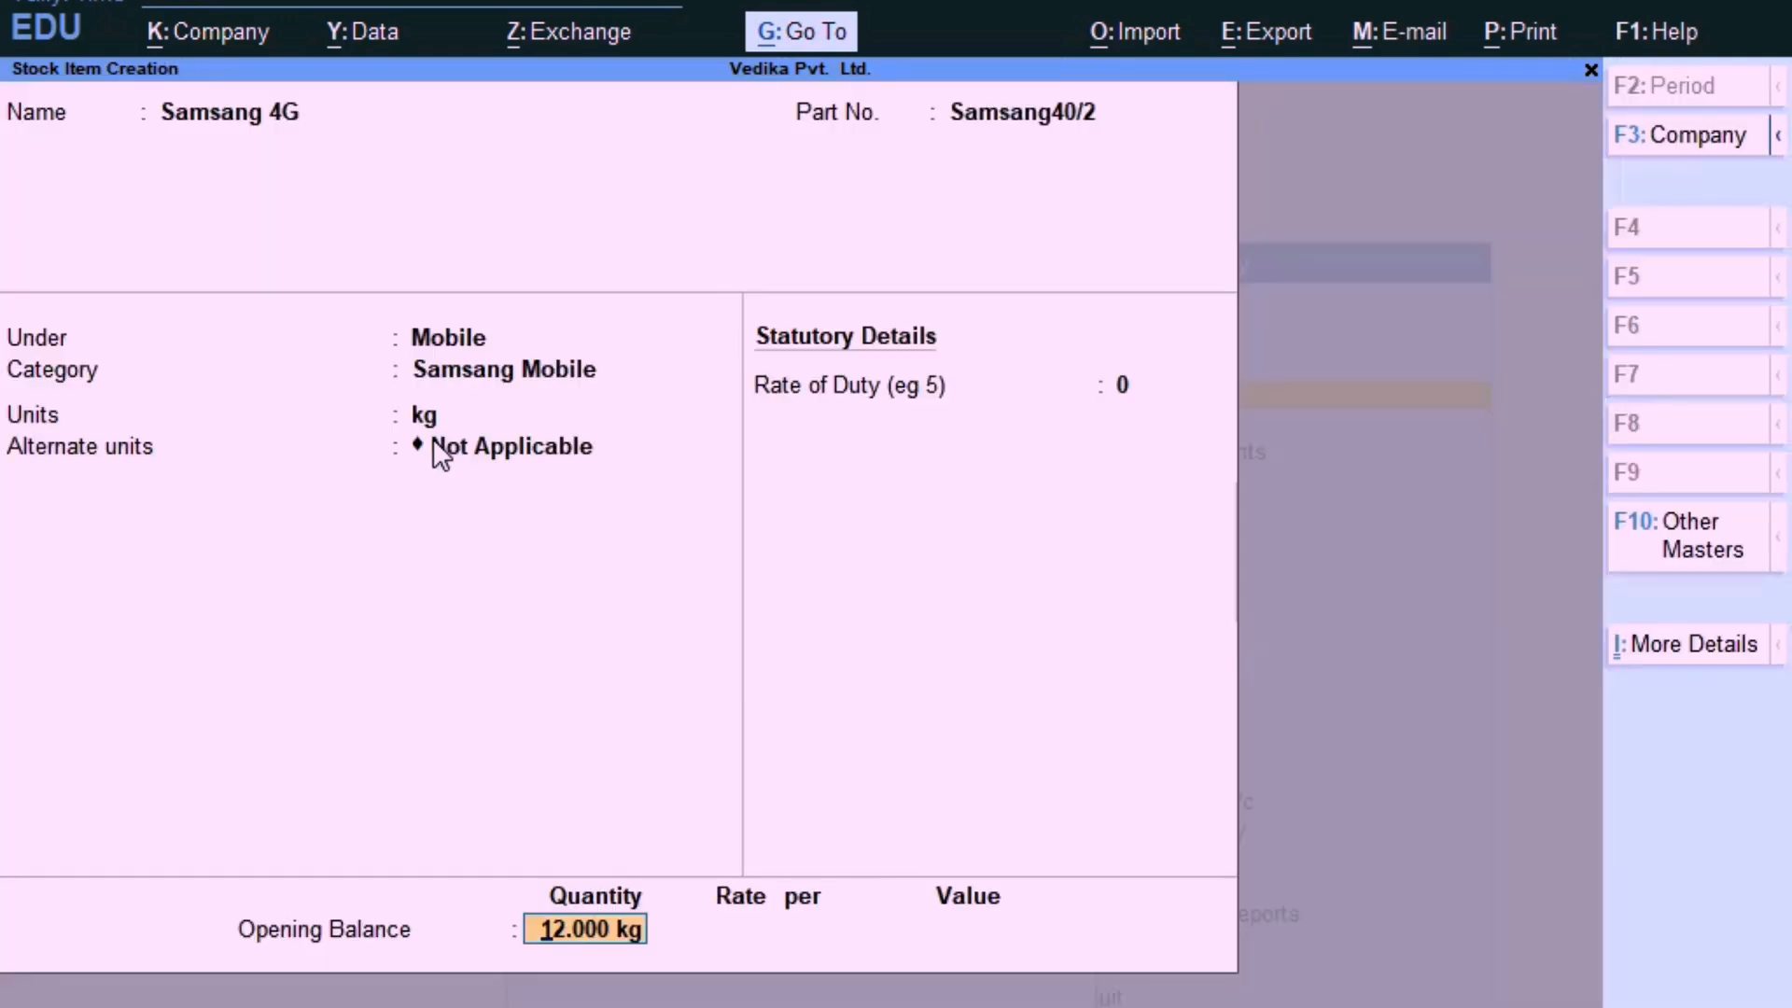
key("Return")
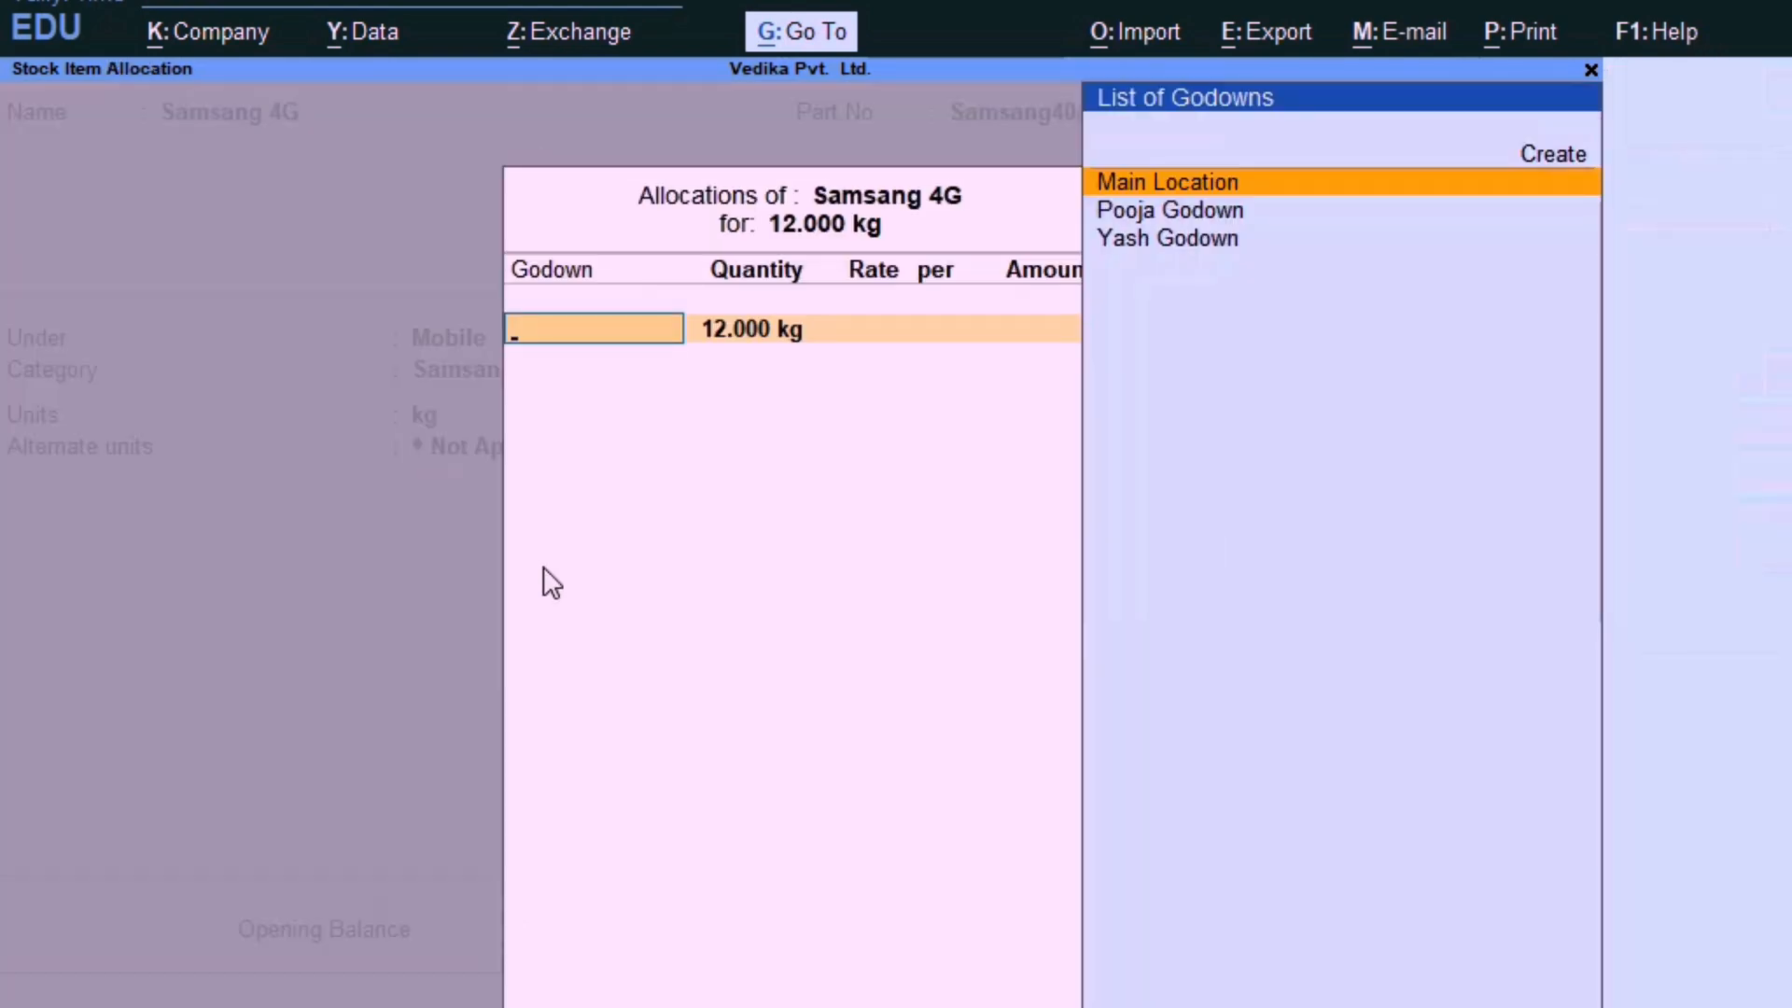
key("Escape")
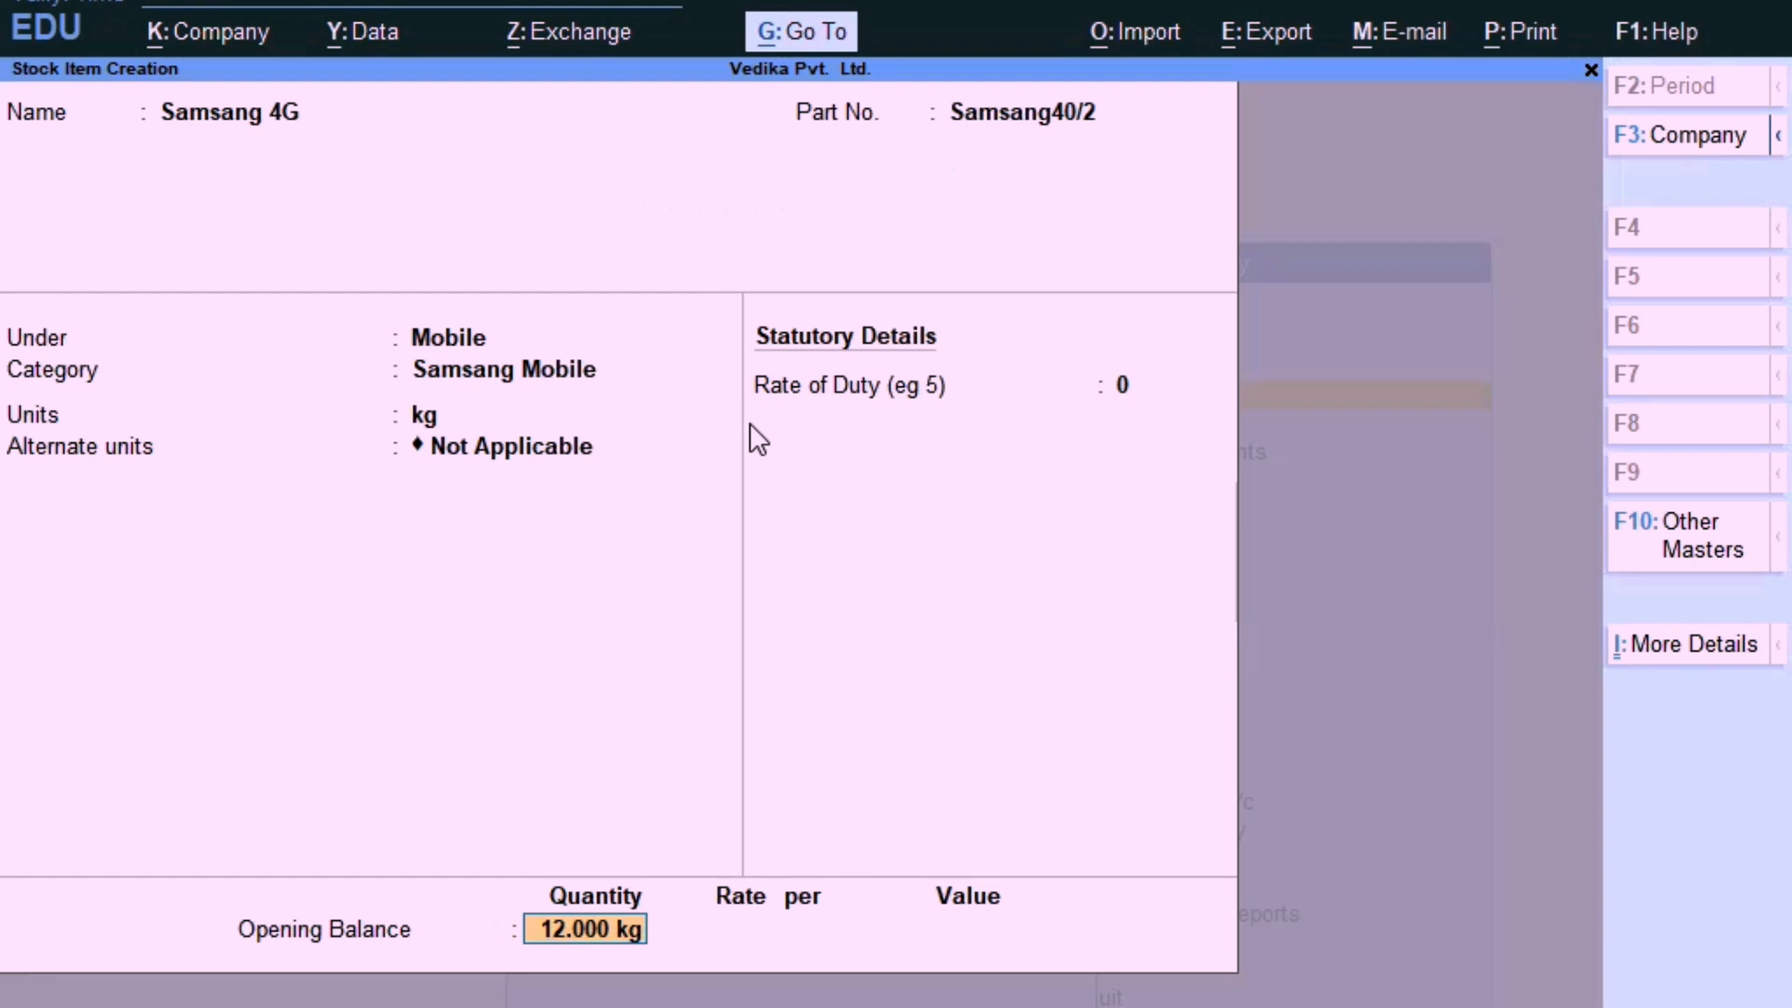
key("Return")
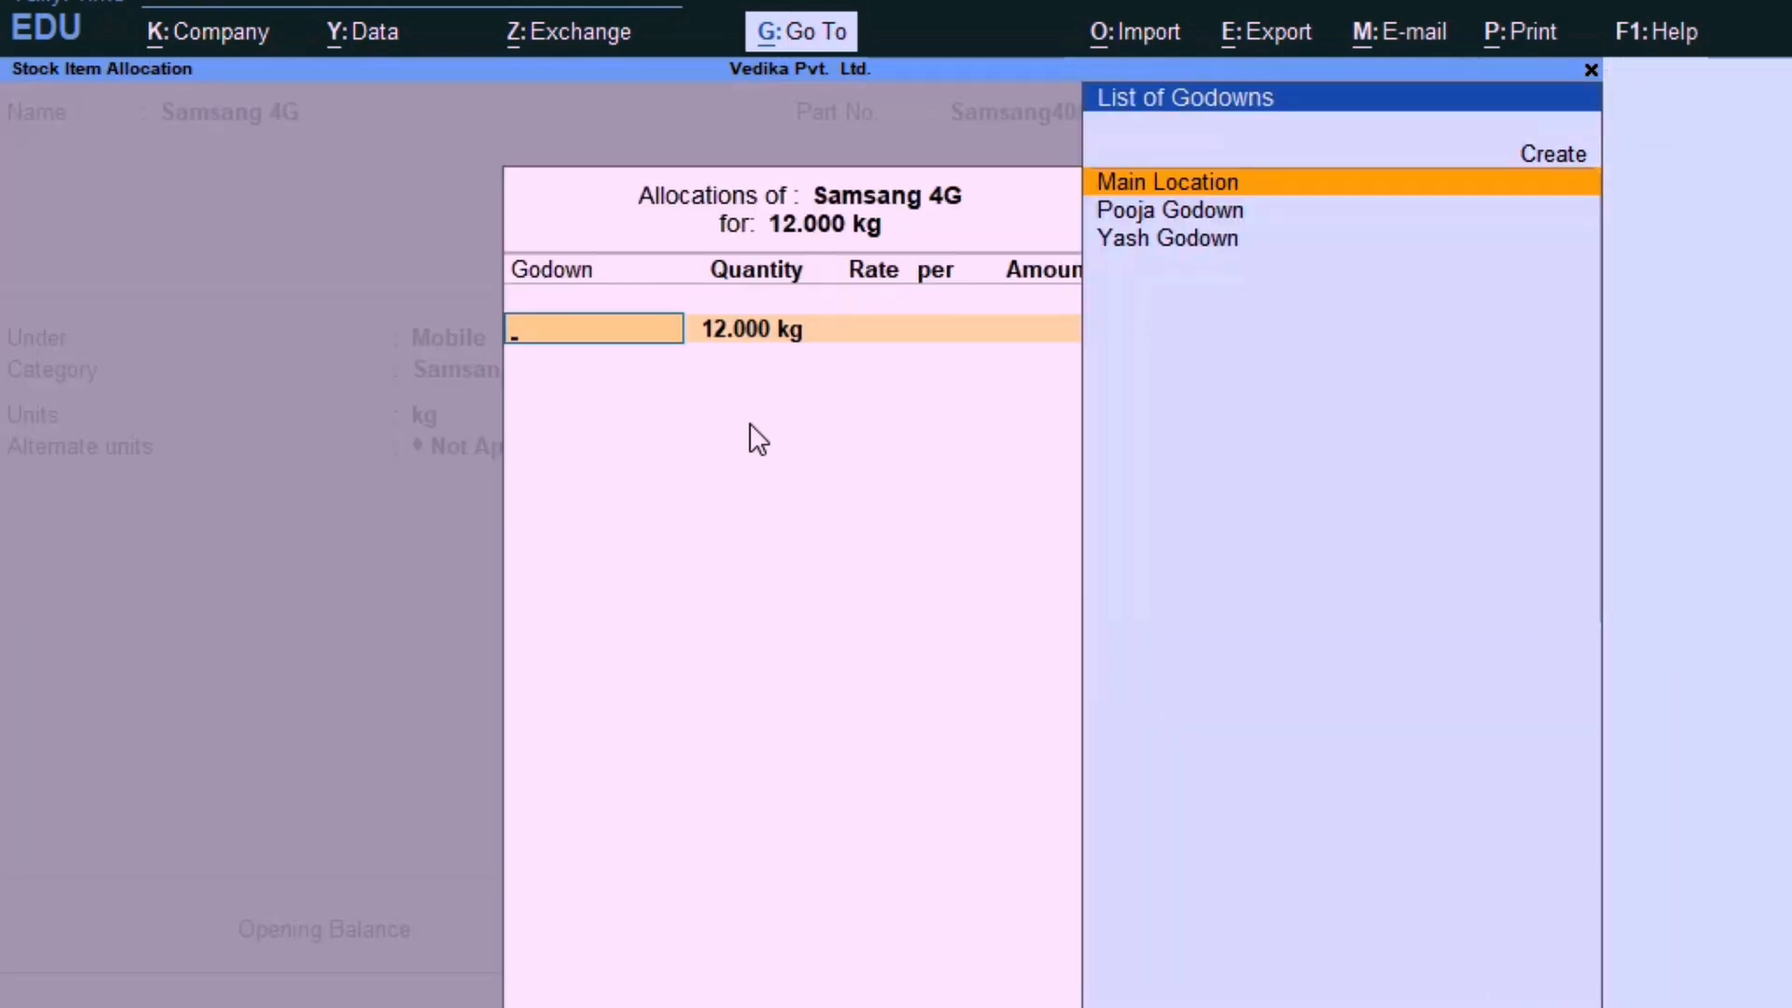
key("Down")
key("Down")
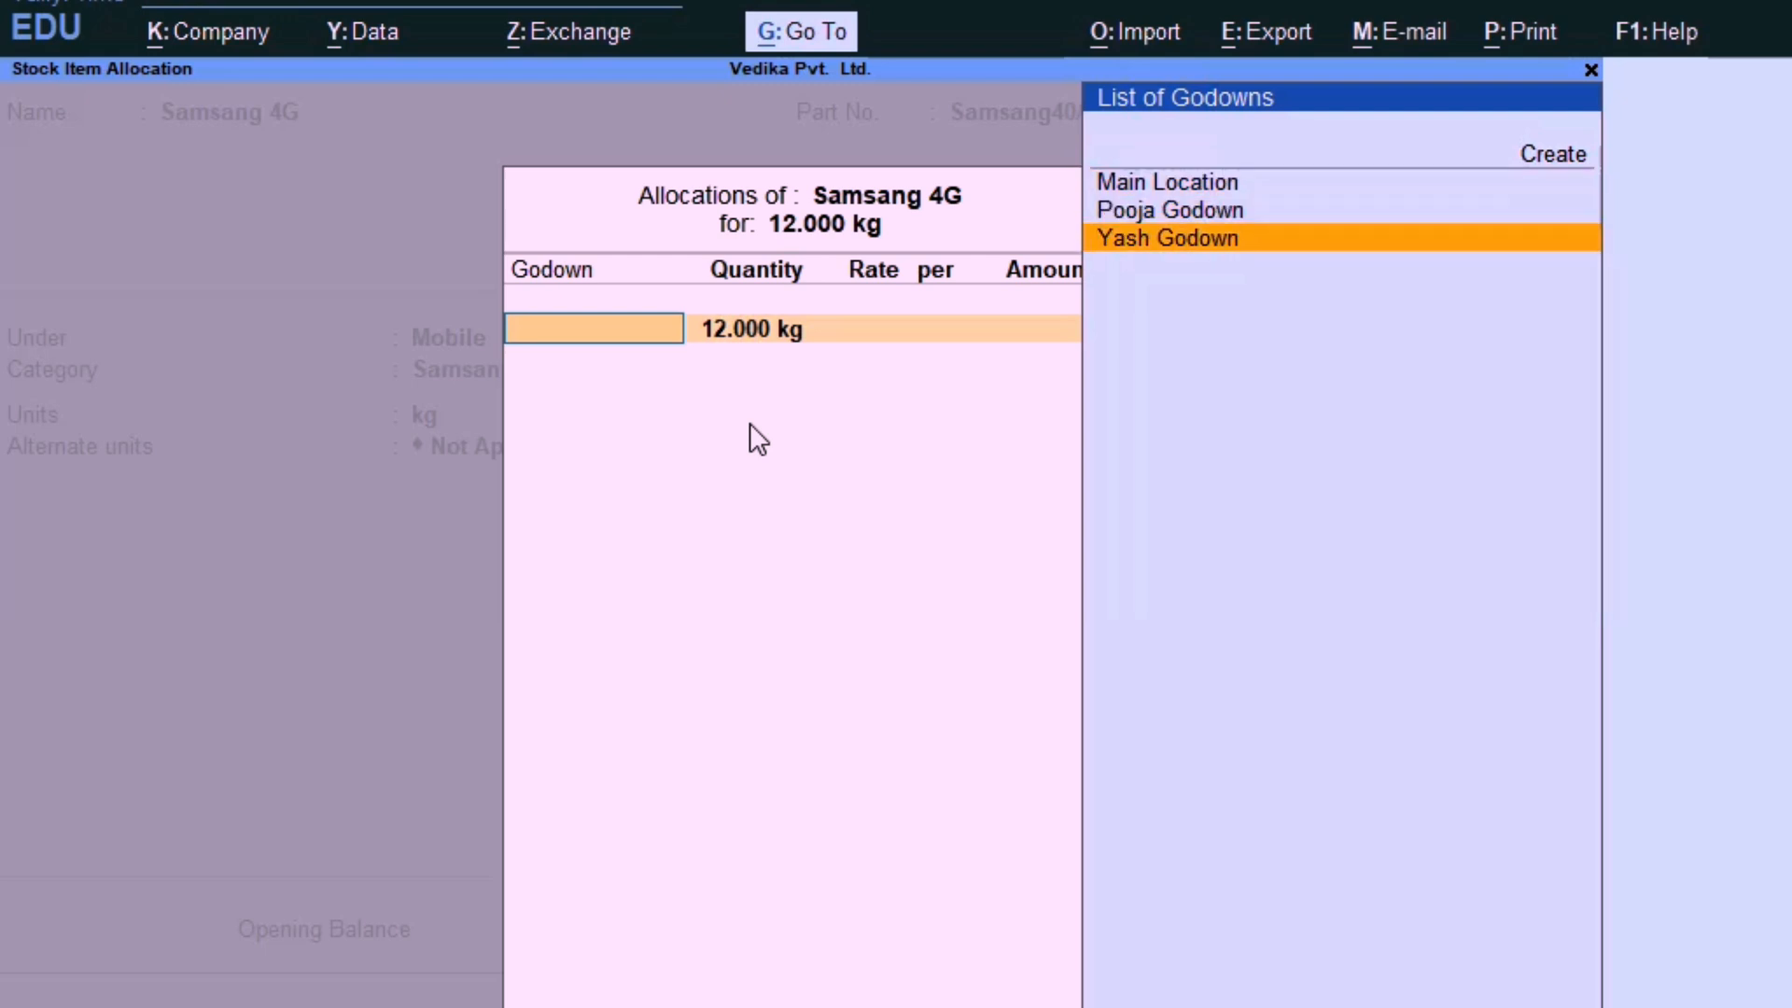
key("Up")
key("Down")
key("Up")
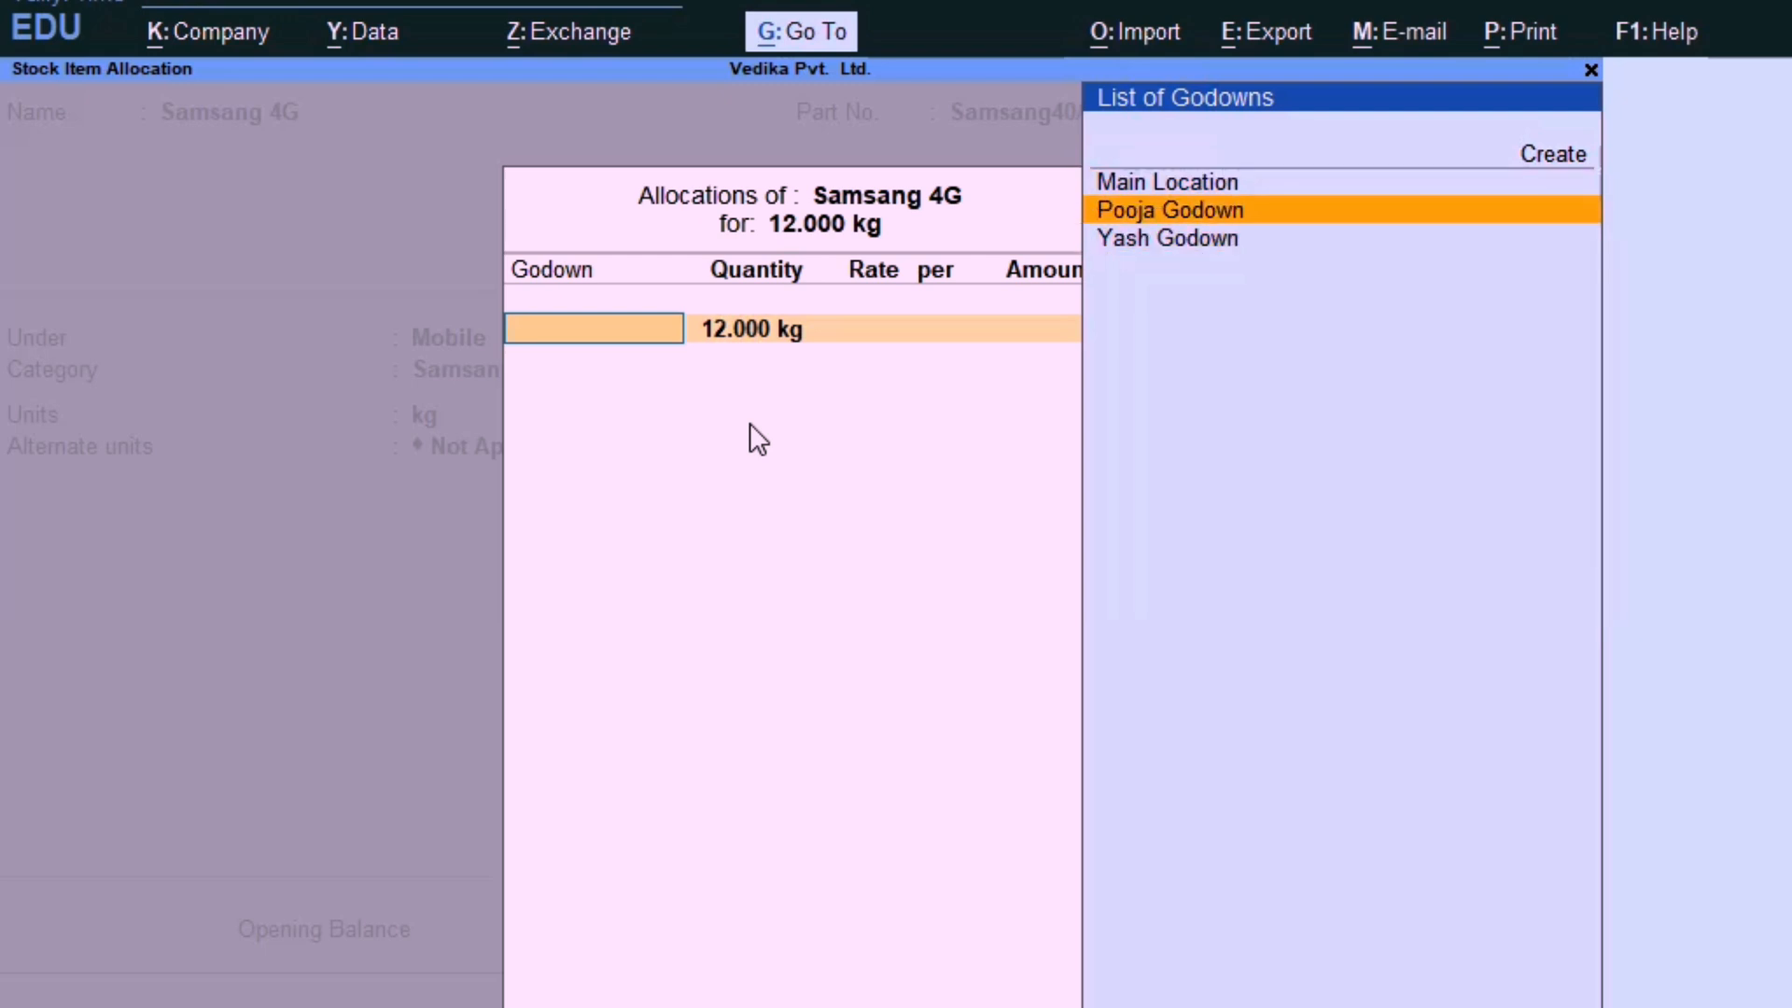
key("Down")
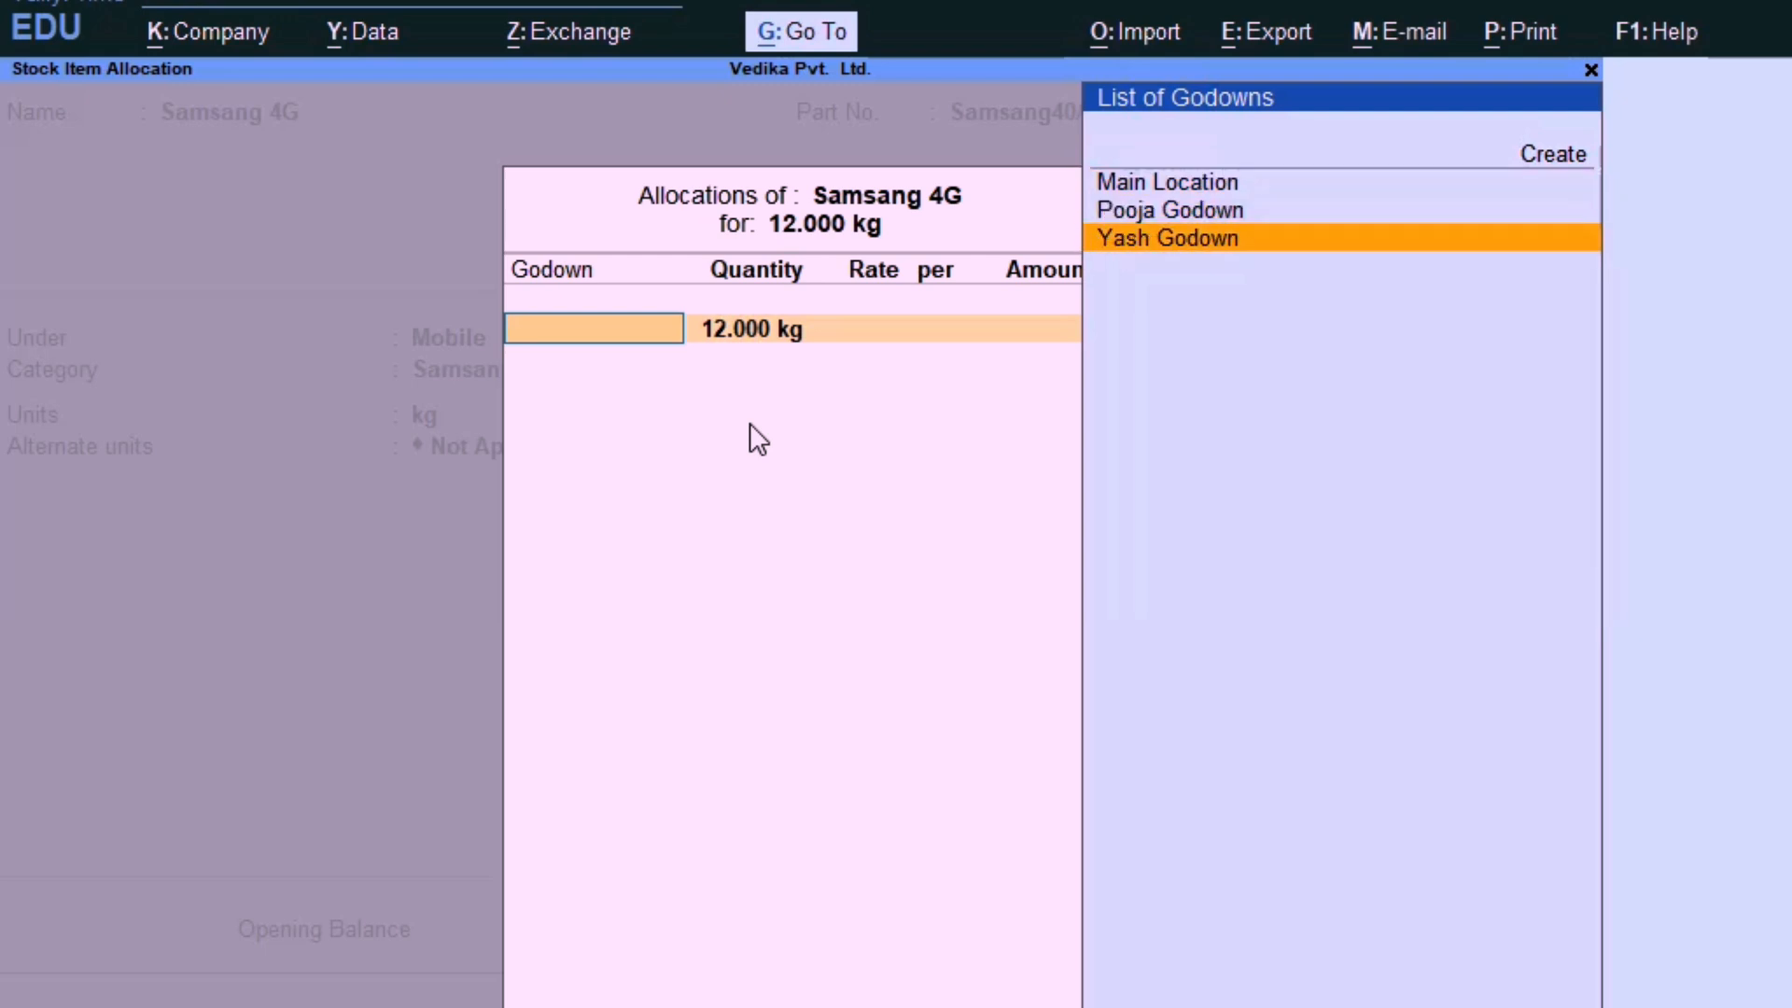
key("Return")
key("Return")
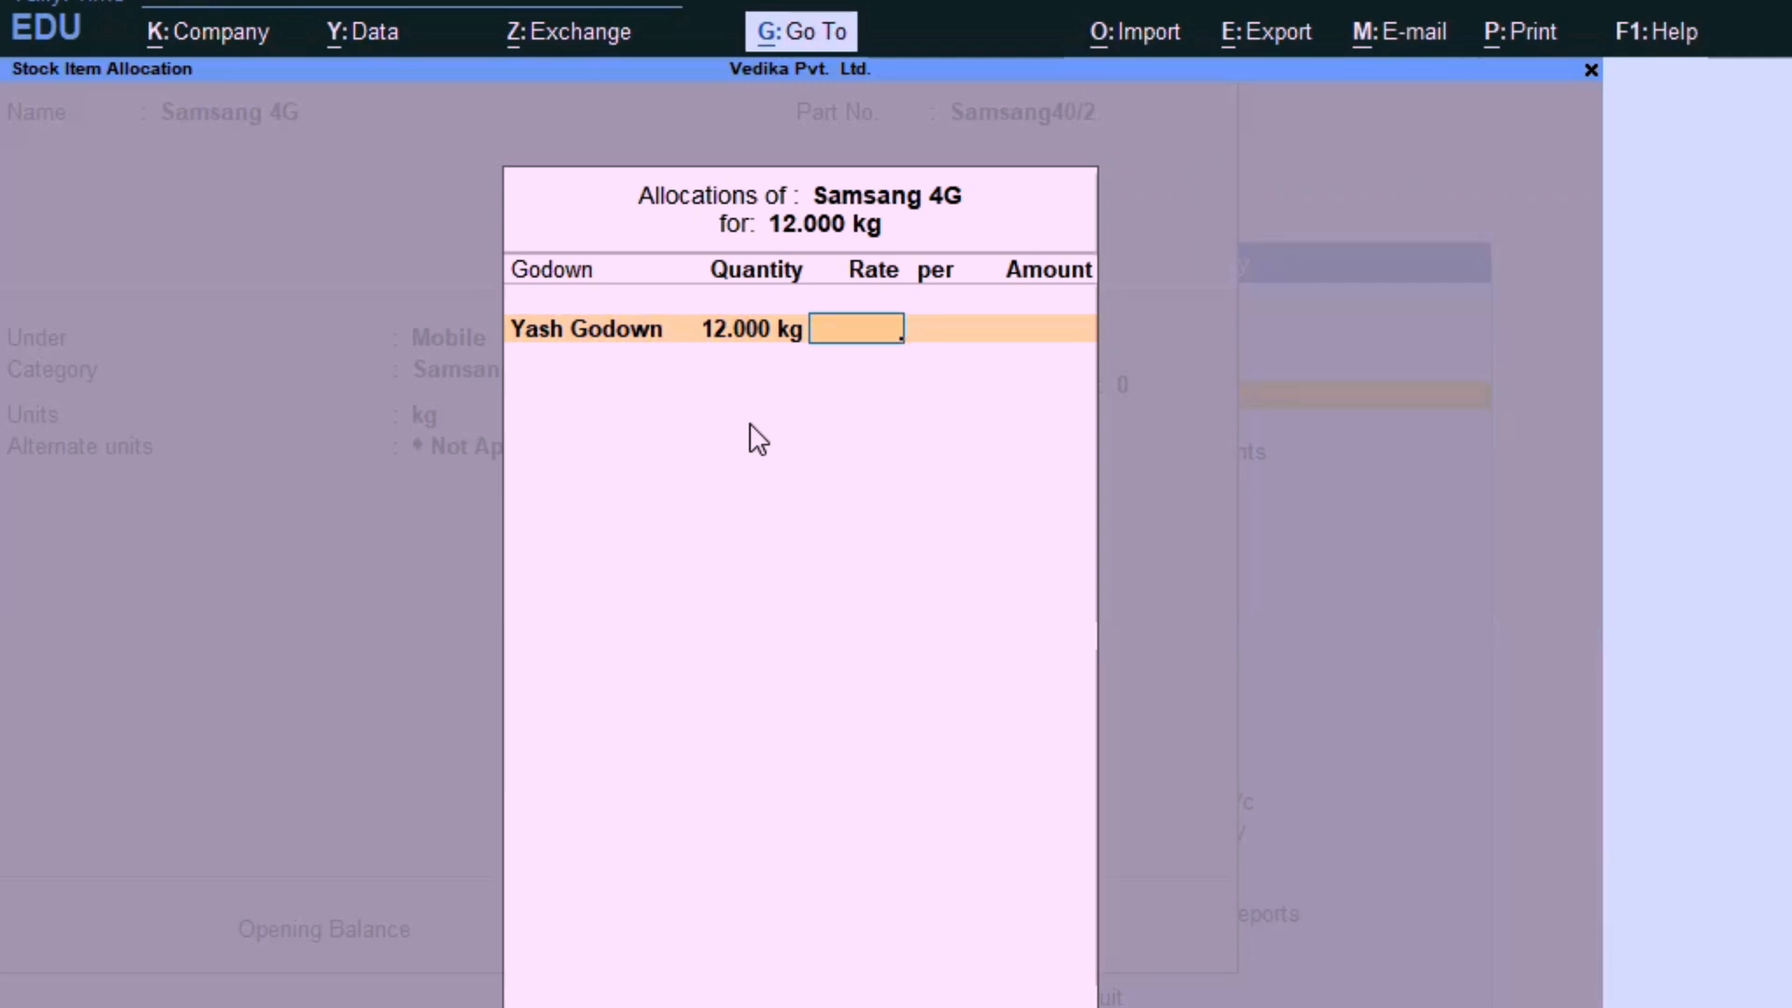
Set the Yash Godown allocation's rate to 5,000 per kg and complete the allocation.
type("5,00")
type("000")
key("Return")
key("Return")
key("Return")
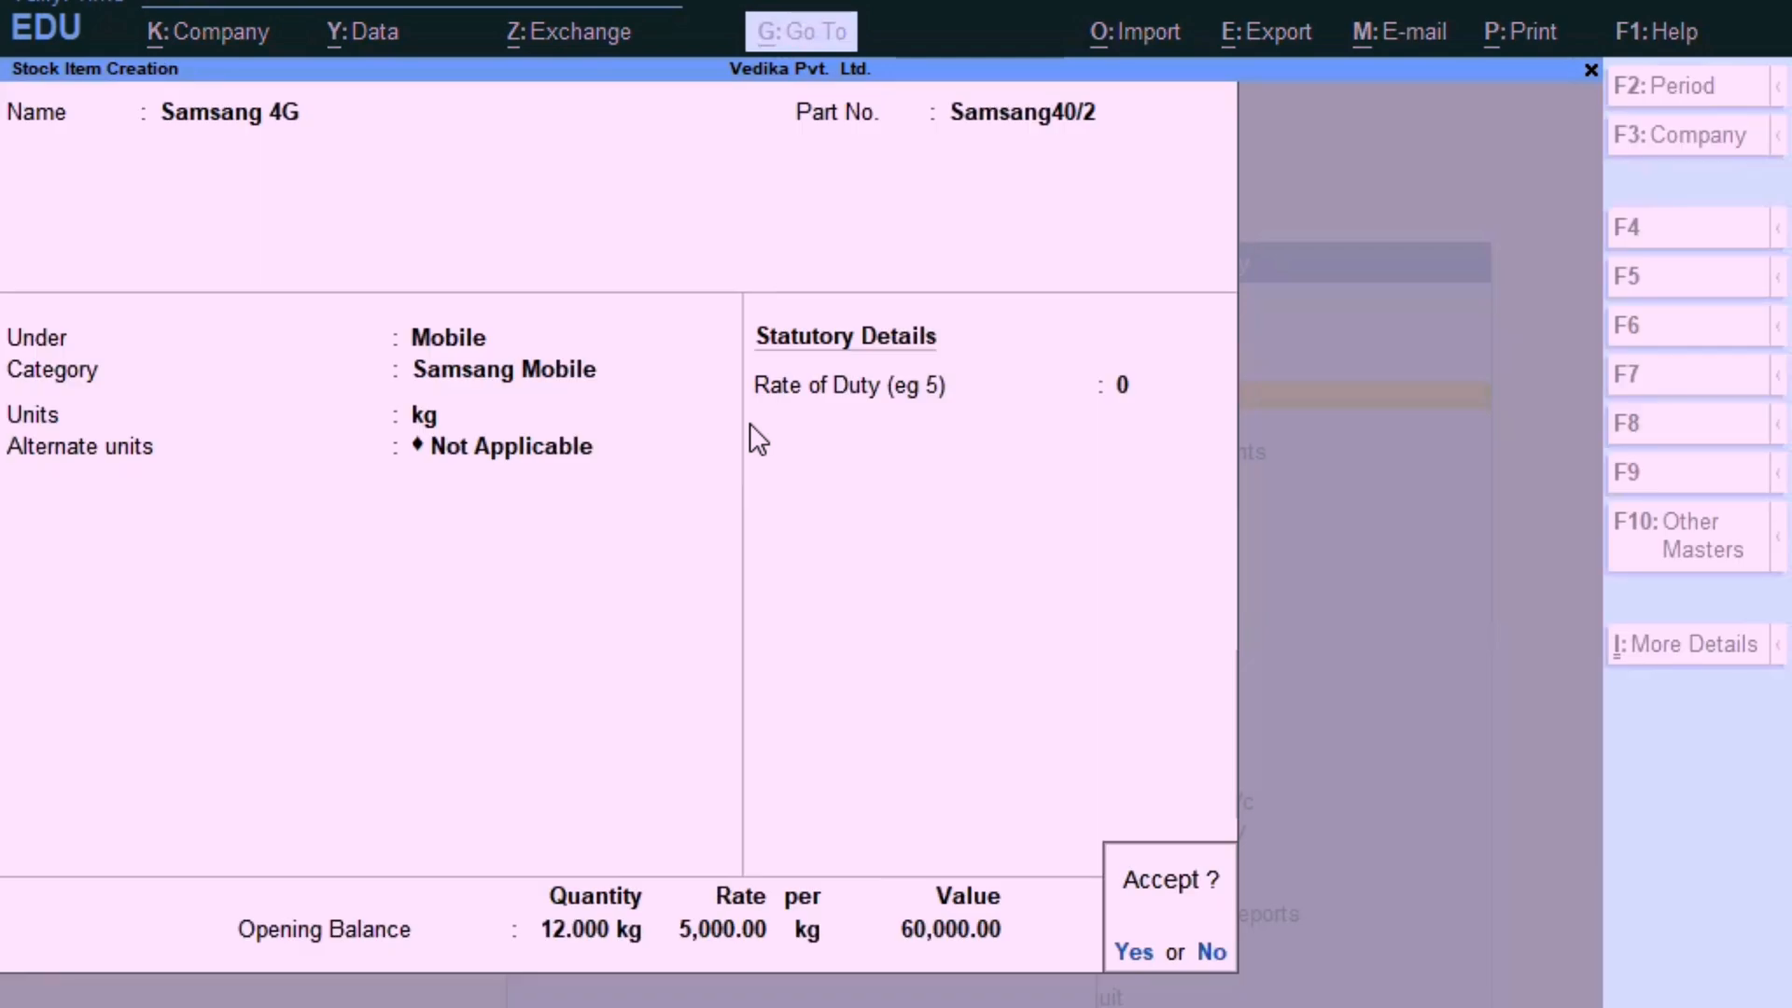
Create a simple unit with the symbol pcs and 0 decimal places as the item's unit, keeping alternate units Not Applicable.
key("BackSpace")
key("BackSpace")
key("BackSpace")
key("BackSpace")
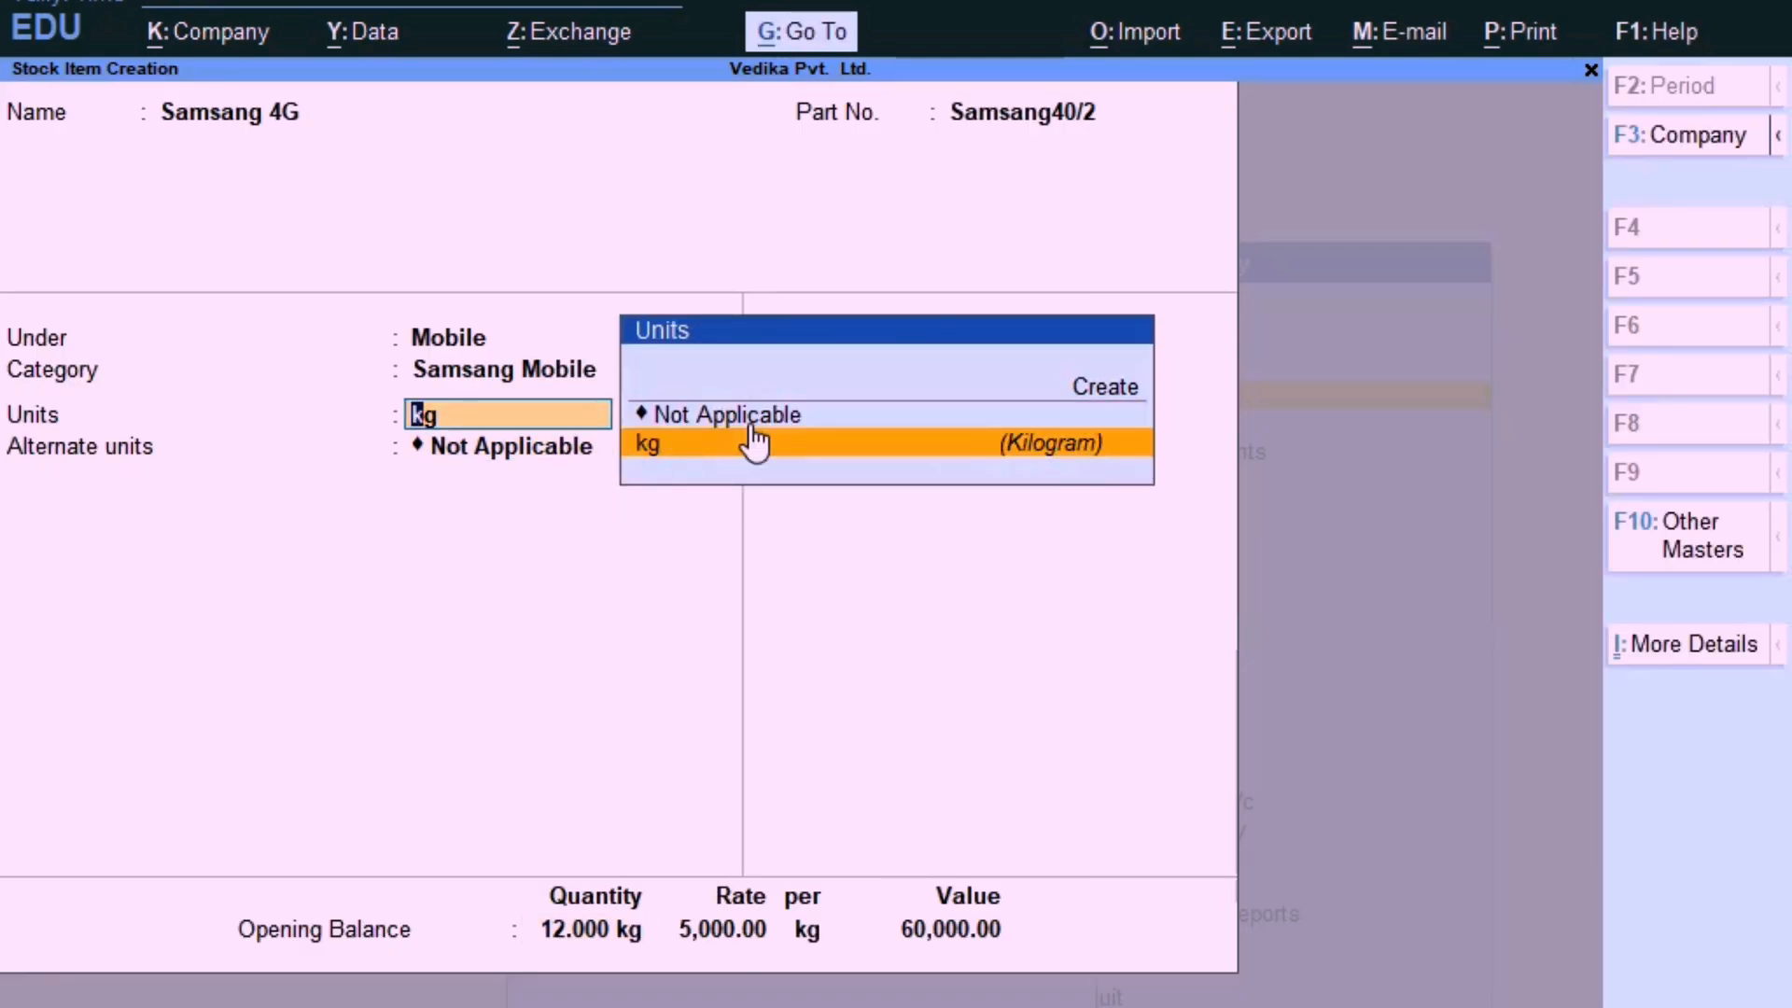
key("Up")
key("Up")
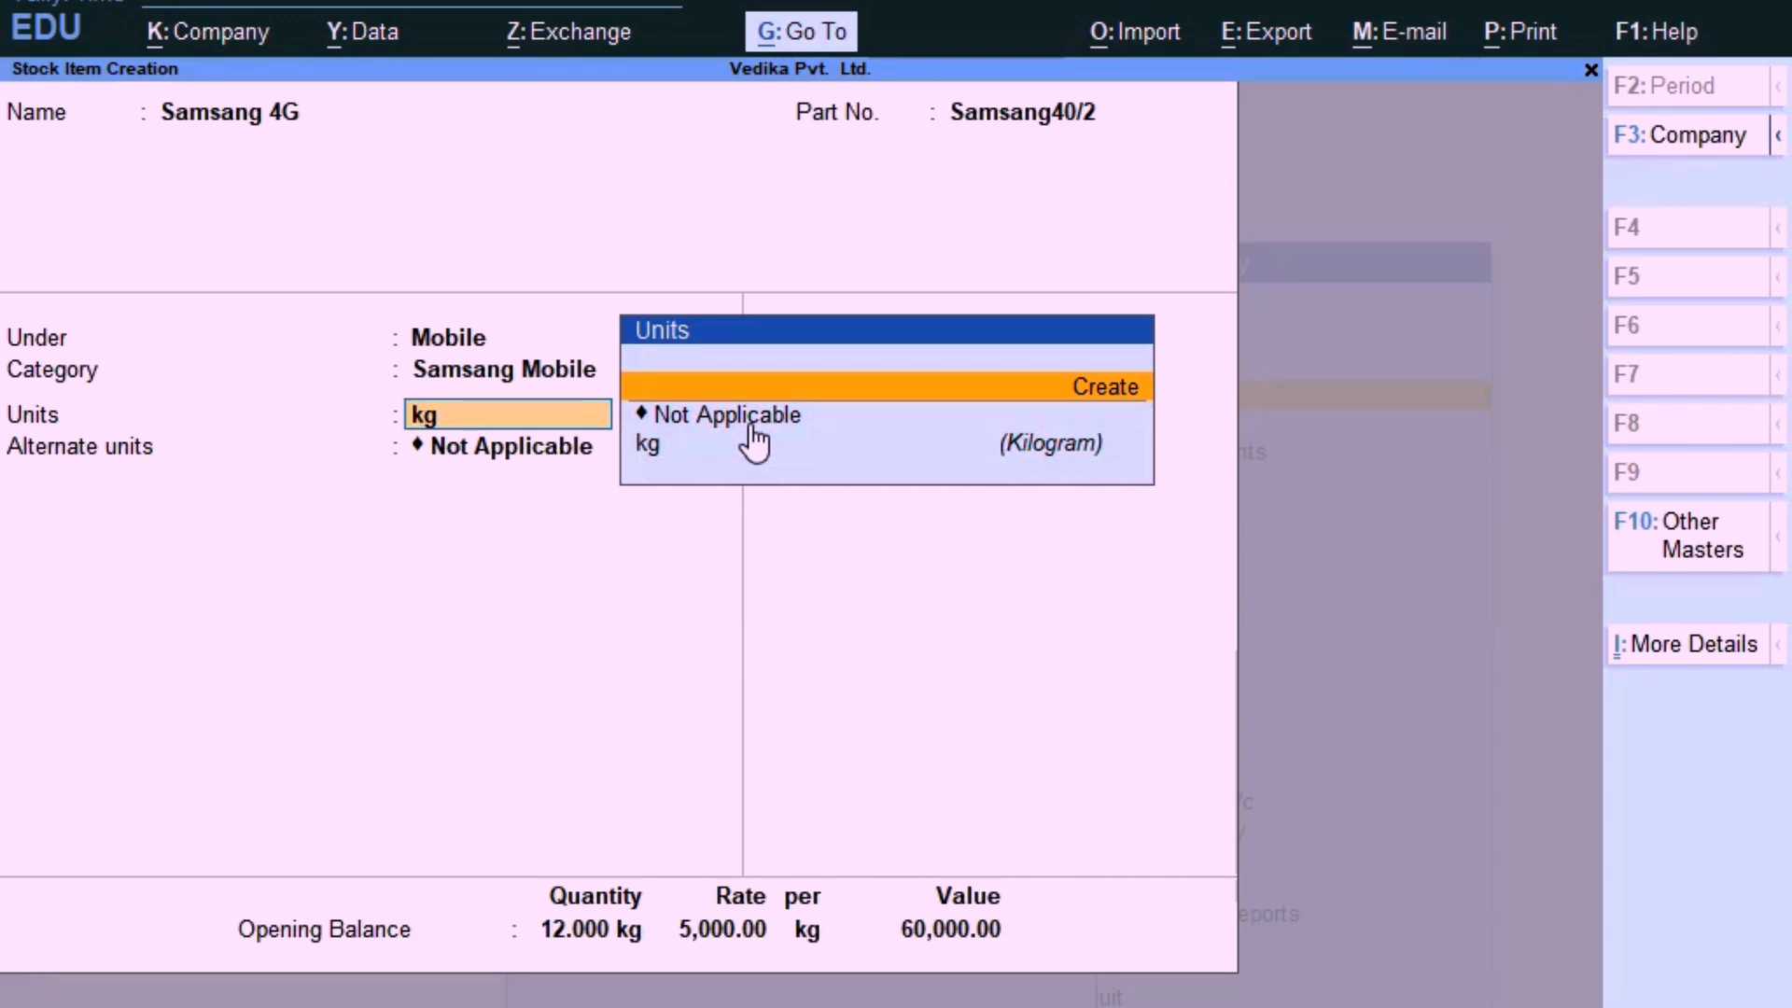
key("Return")
type("pcs")
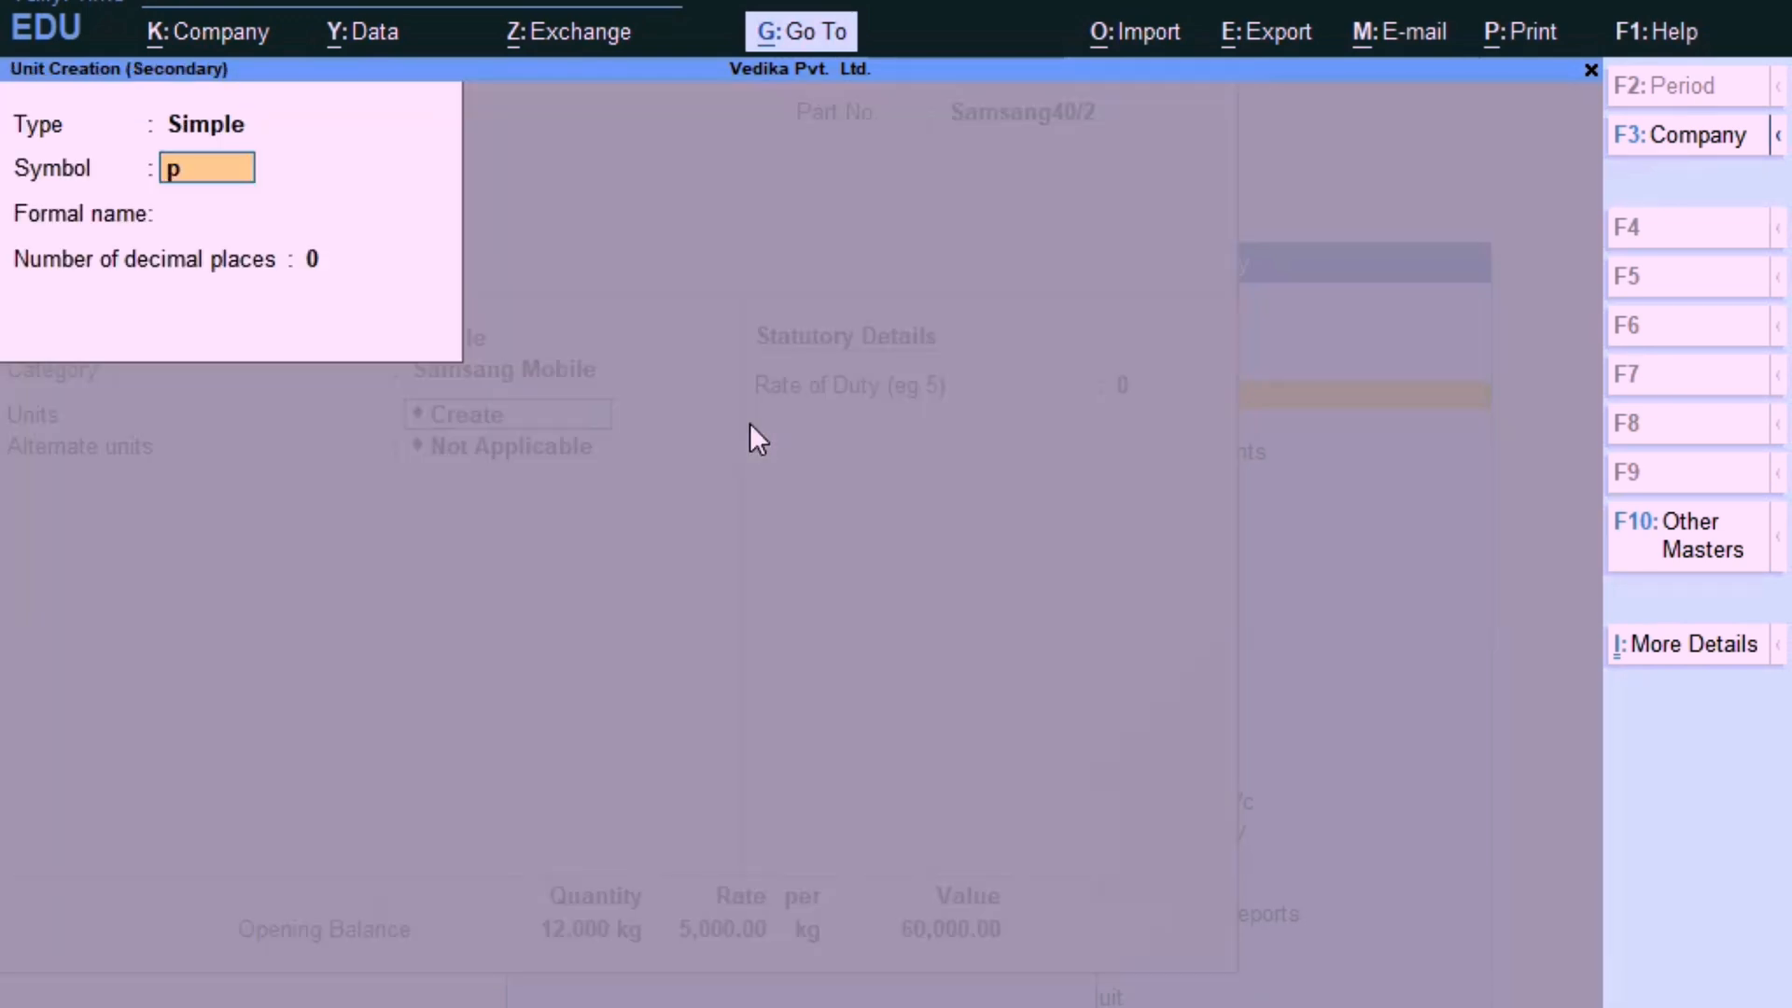
key("Return")
key("Return")
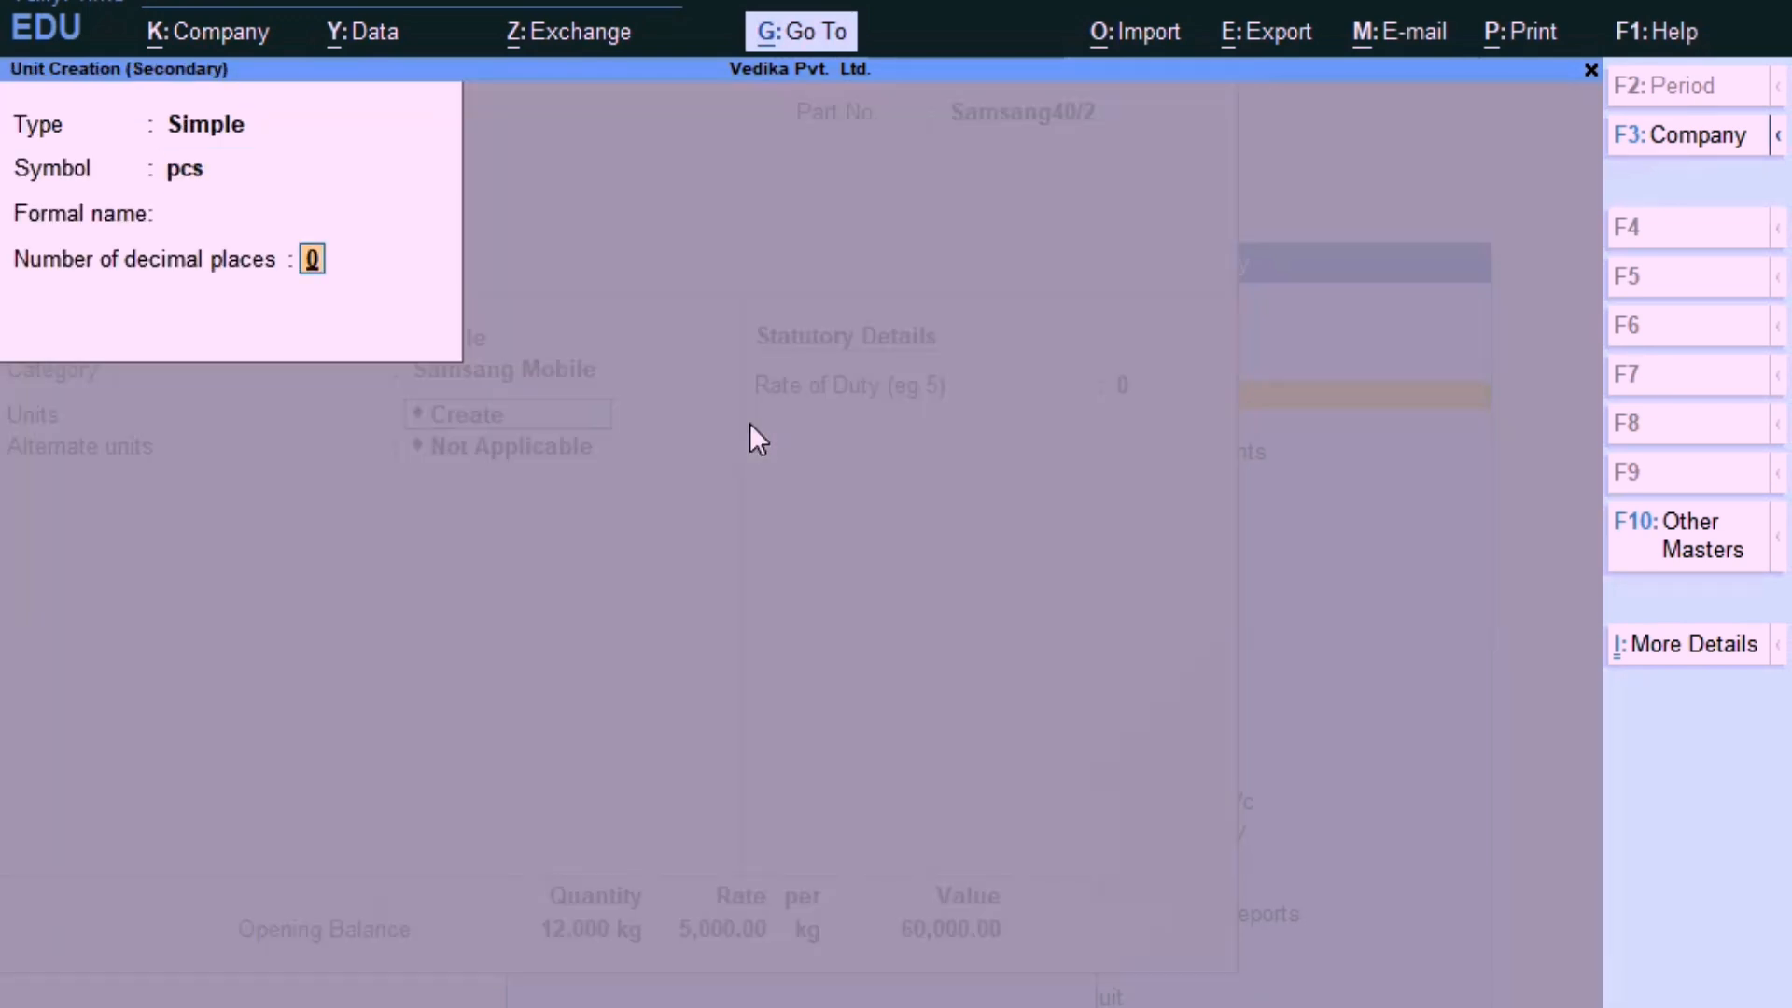
key("ctrl+a")
key("Return")
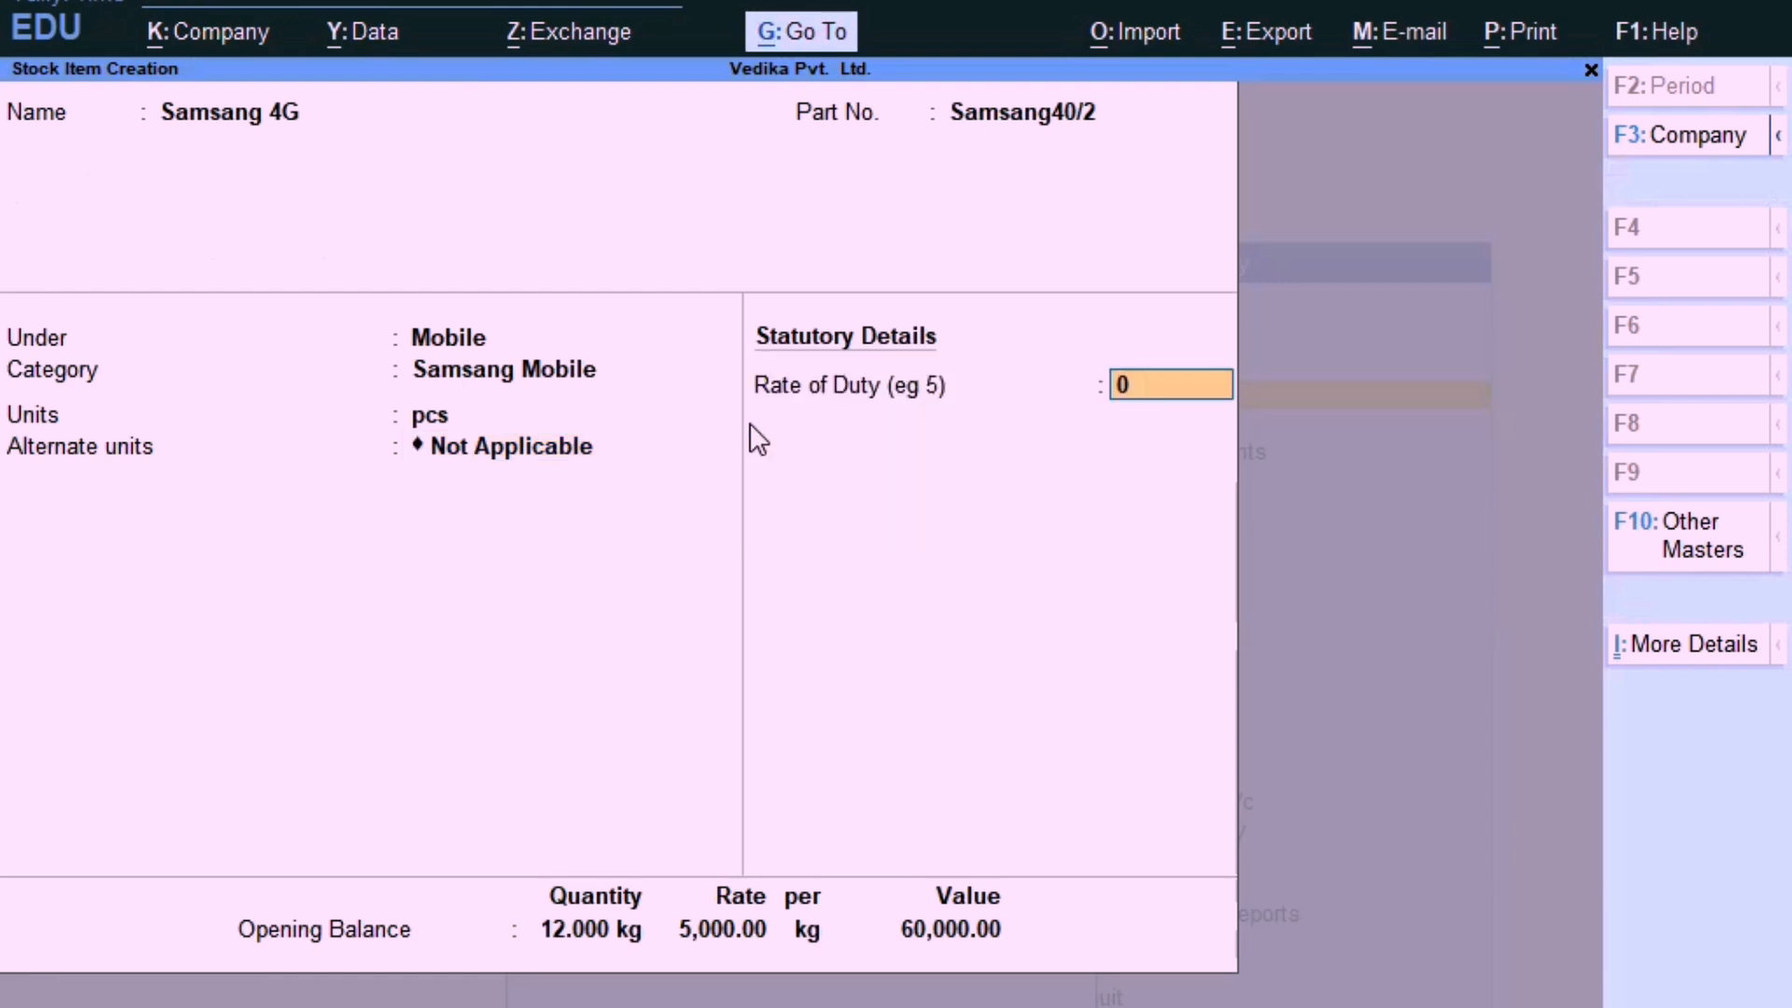
Keep the rate of duty at 0 and set the opening balance quantity of Samsang 4G to 12 pcs.
key("Return")
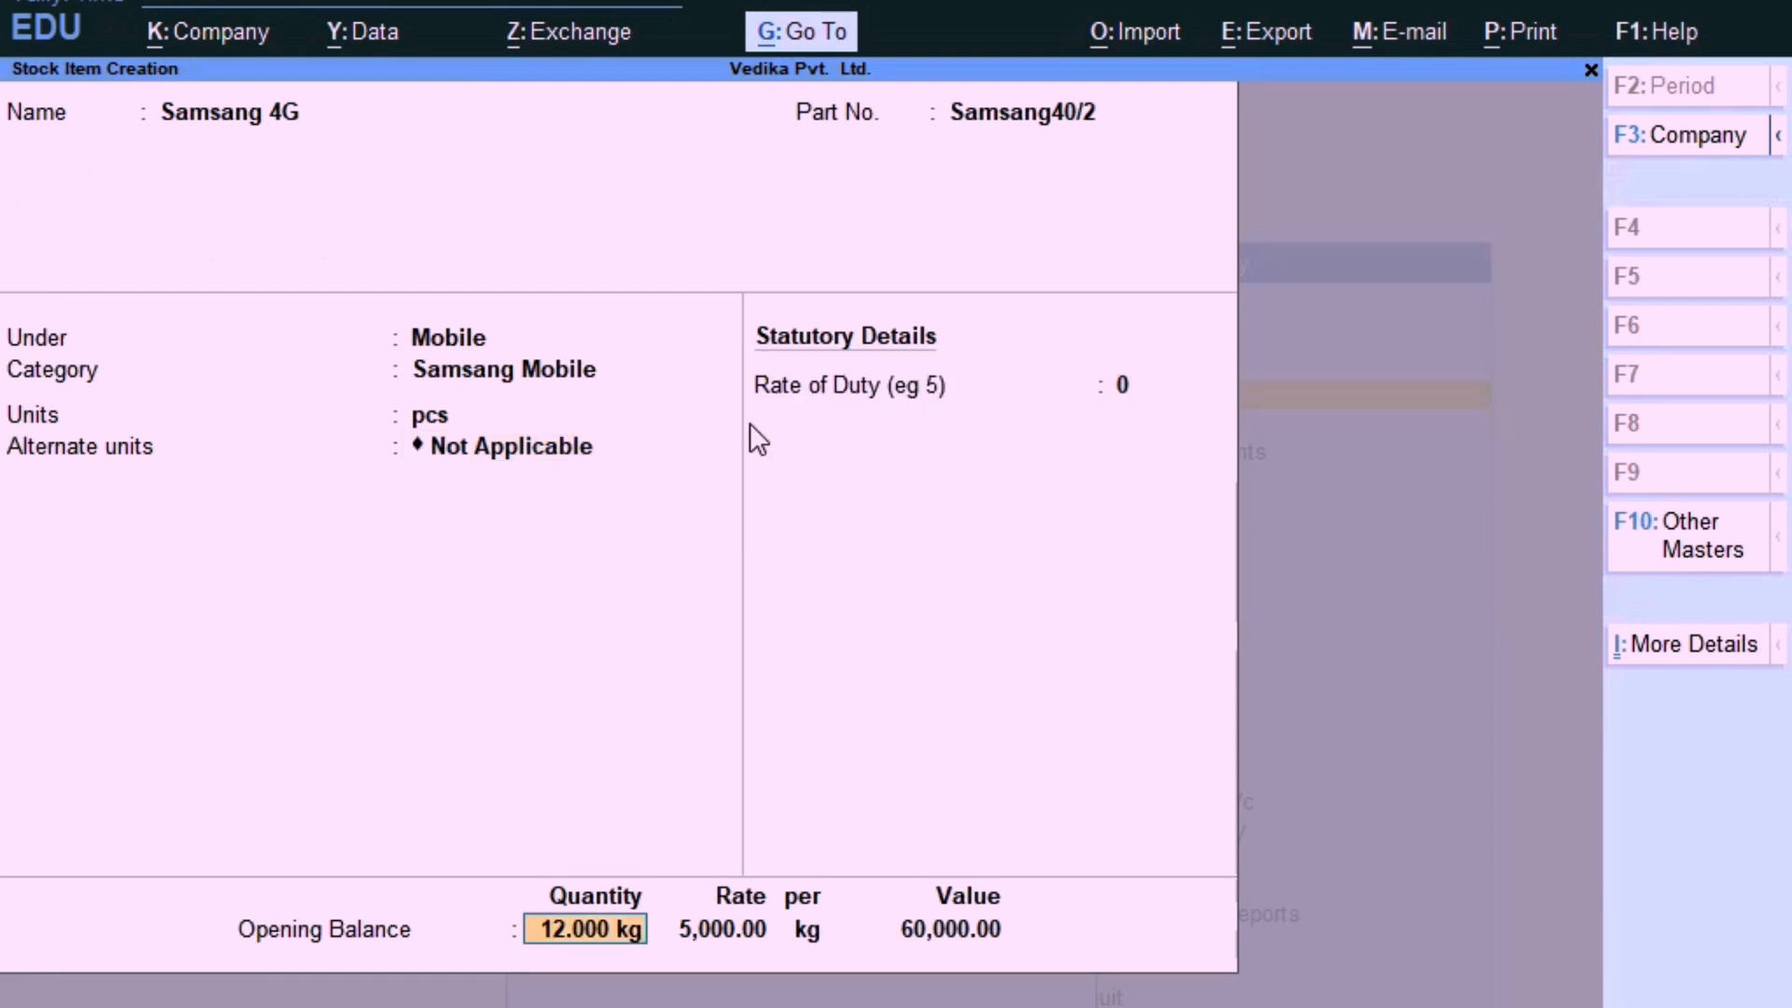
type("12")
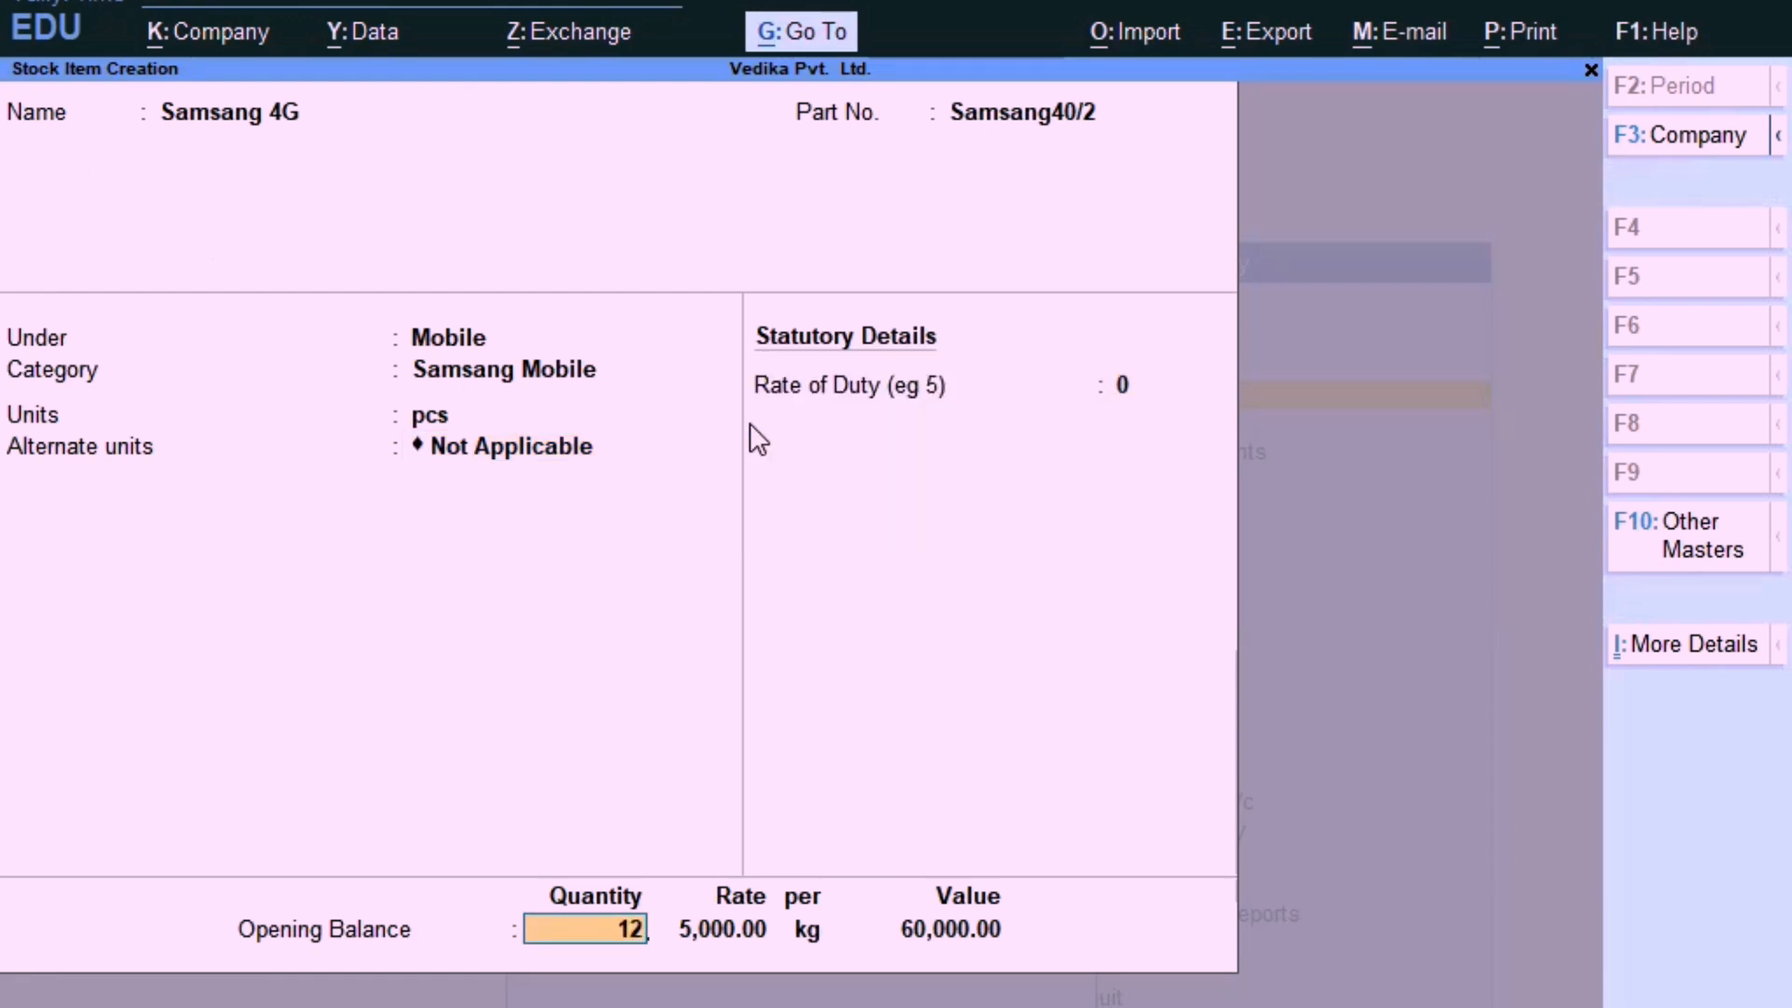
key("Return")
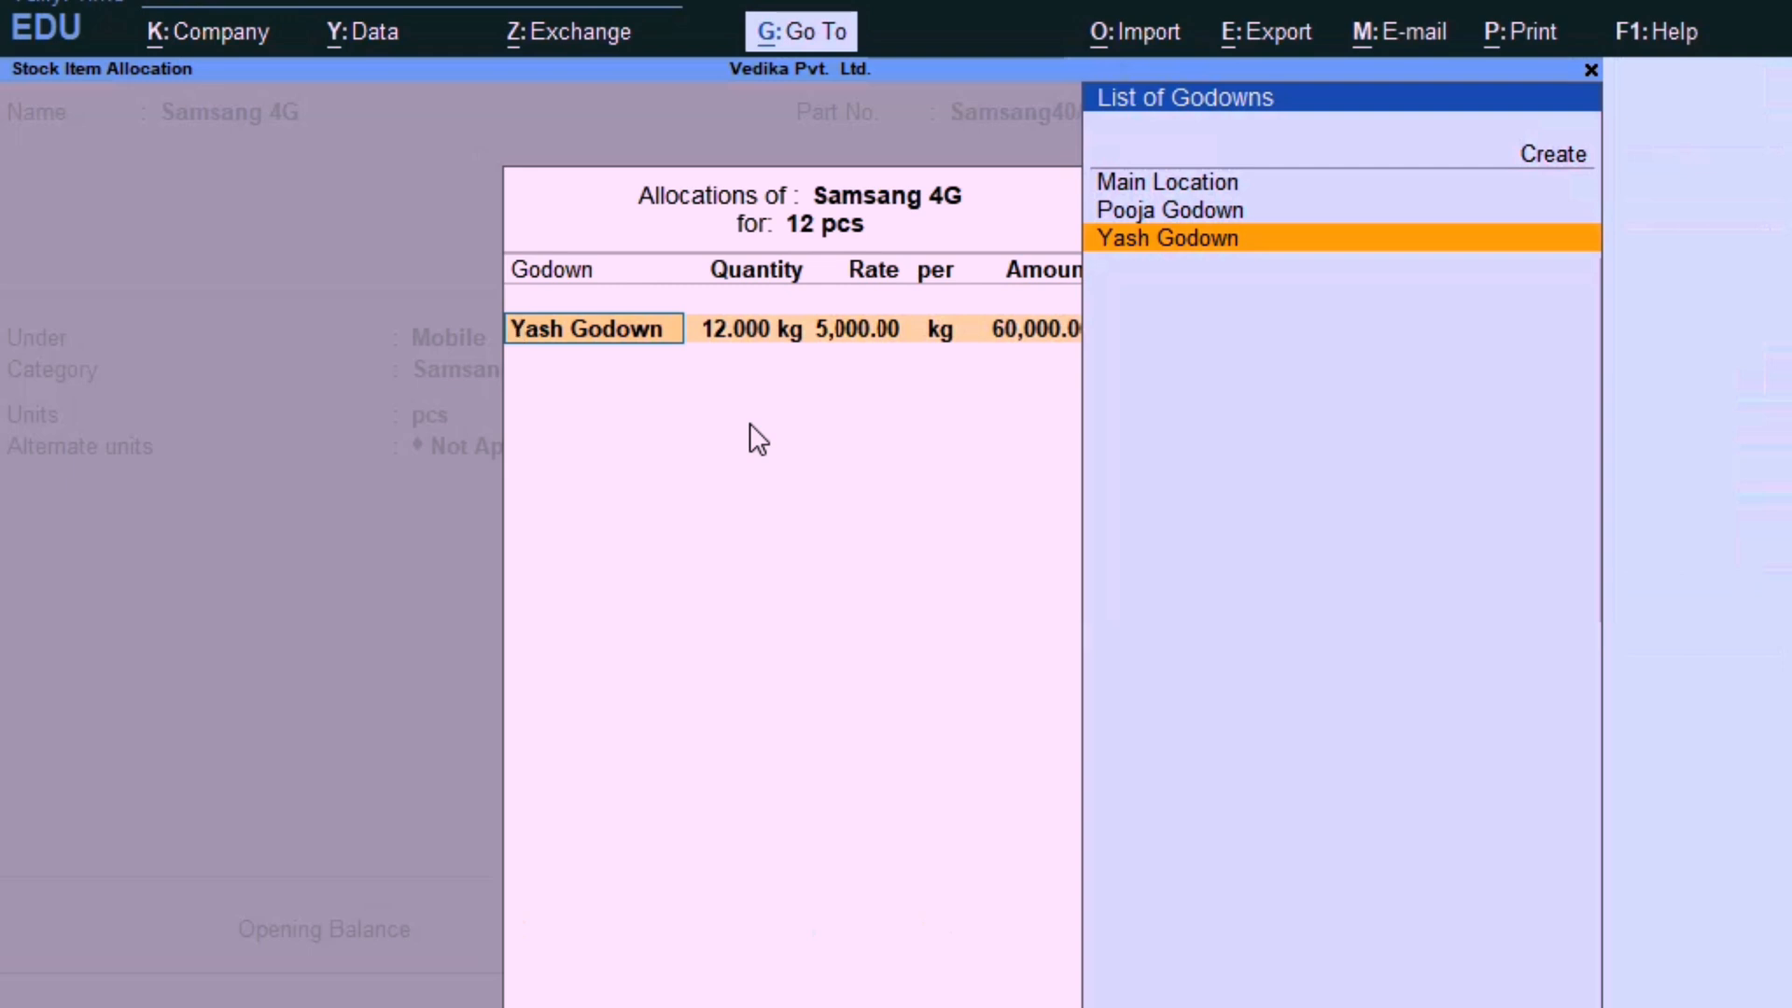
key("ctrl+a")
key("BackSpace")
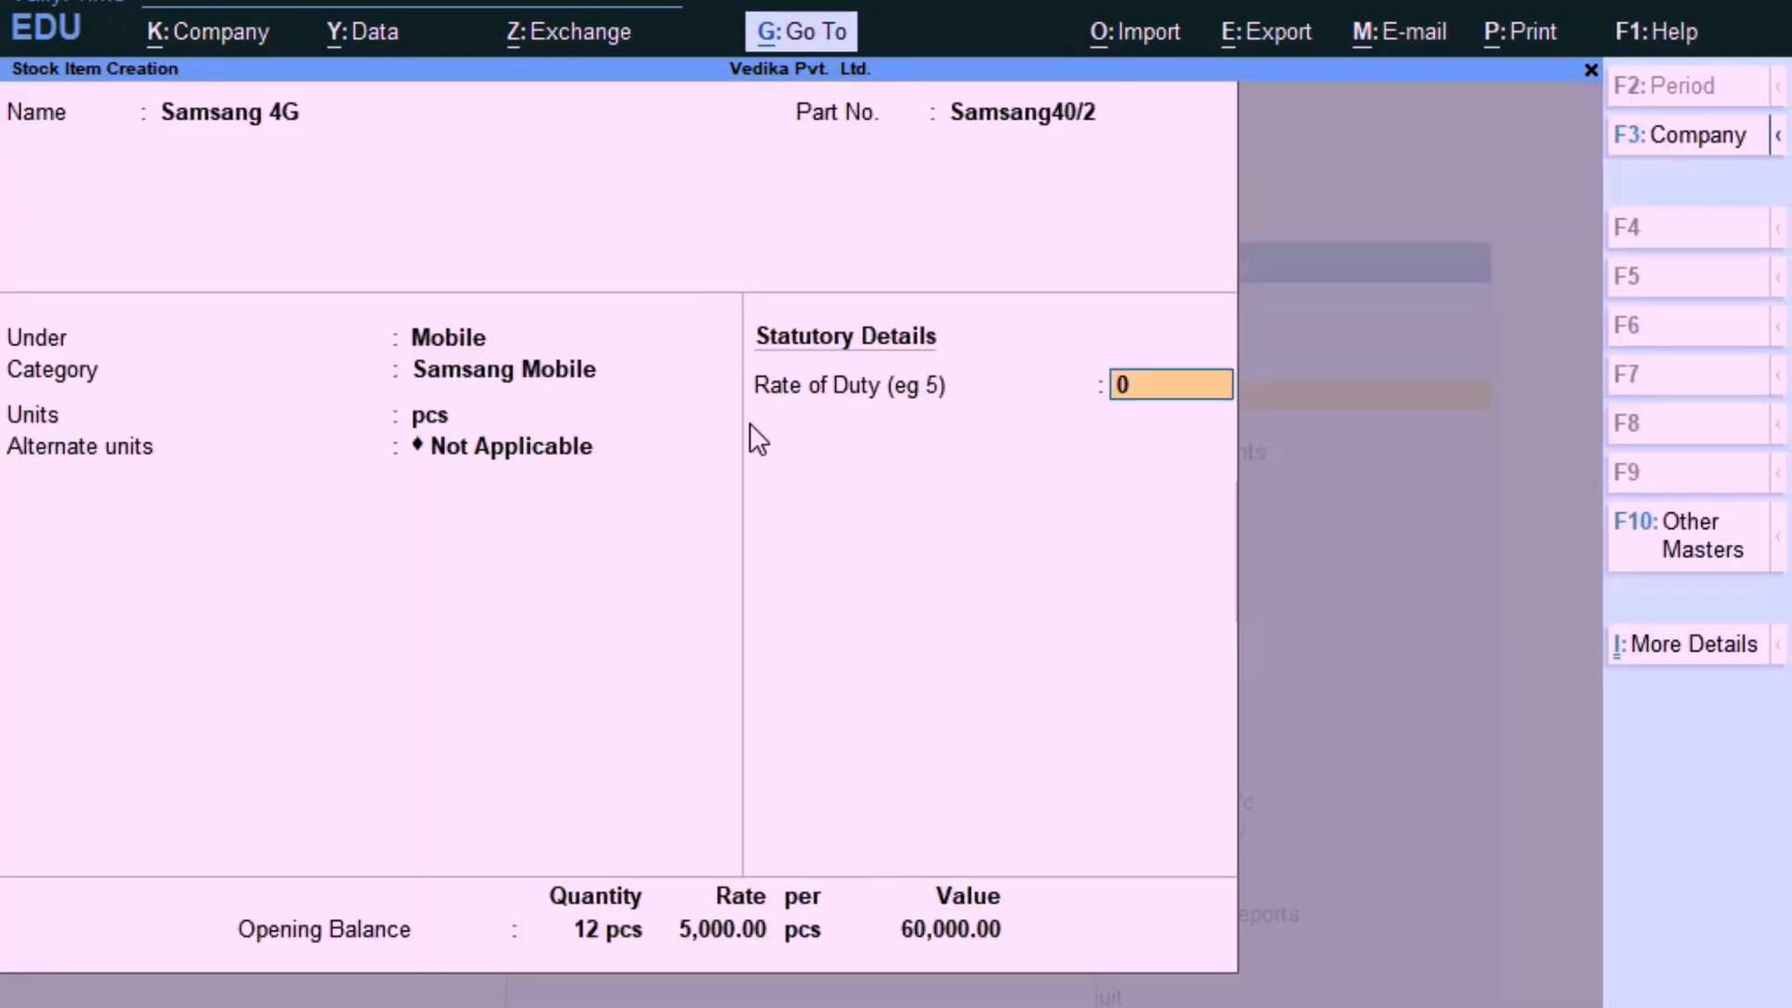
Reopen the item's godown allocation and set the Yash Godown quantity to 12 pcs.
key("BackSpace")
key("Return")
key("Return")
key("Return")
key("Return")
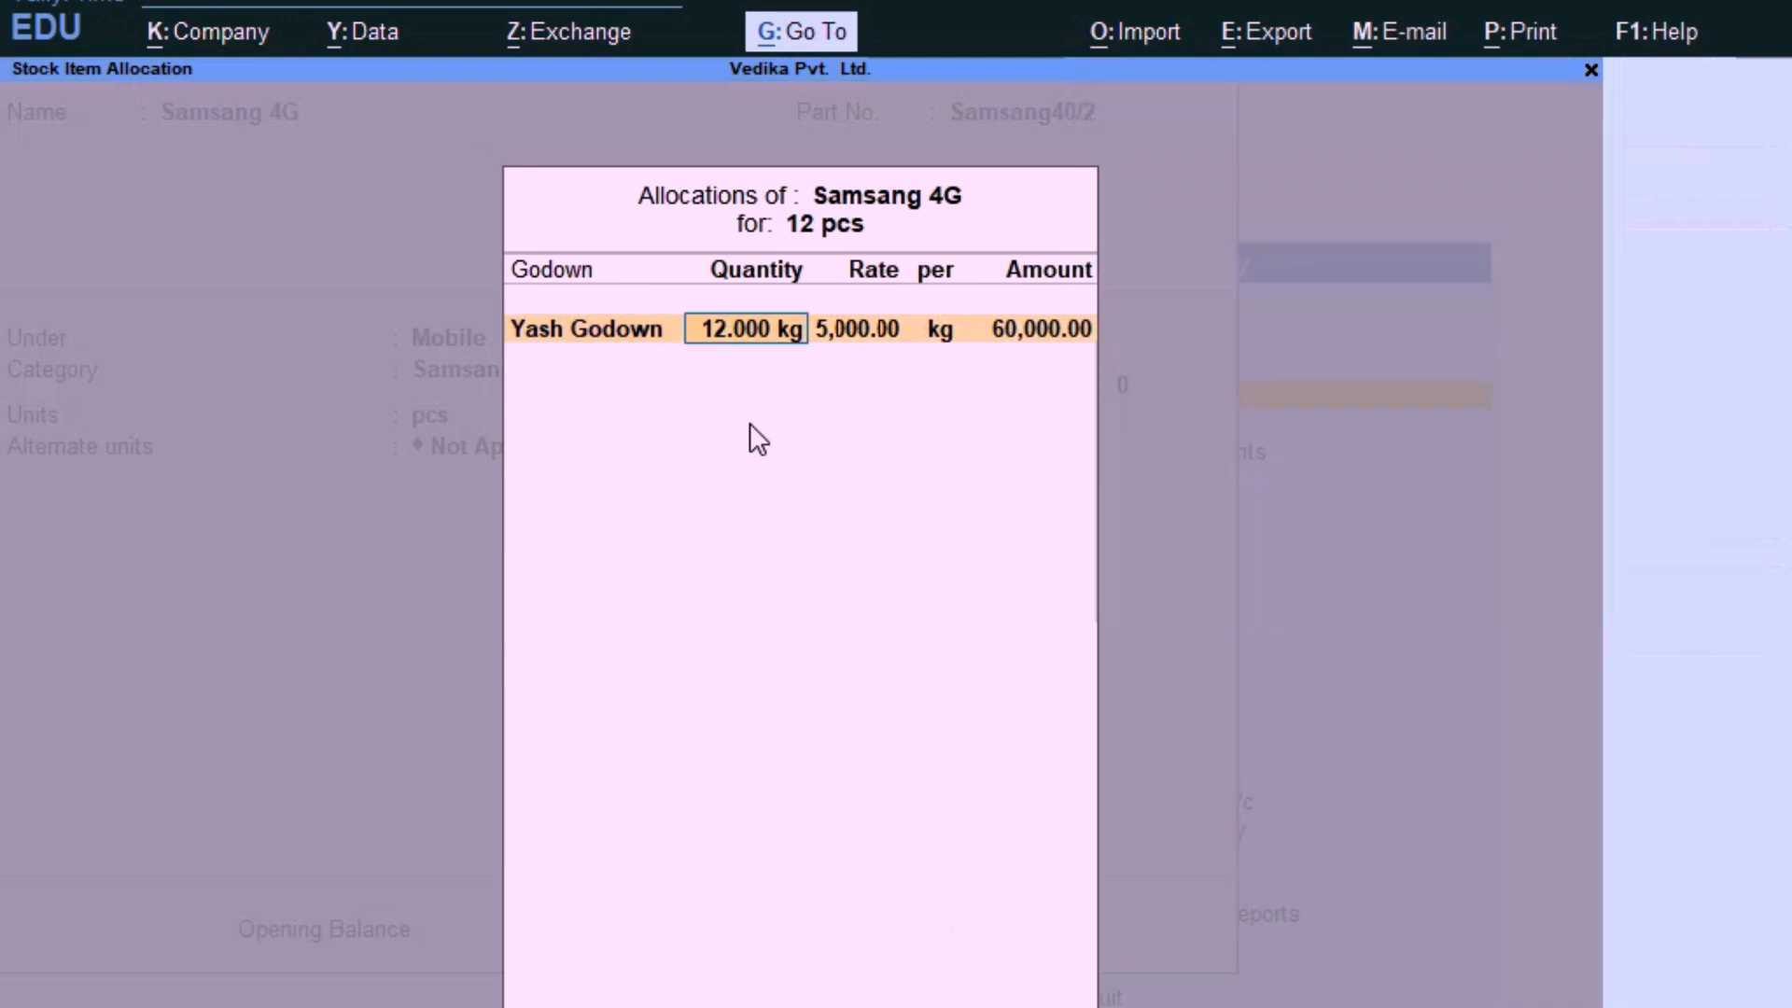
type("12")
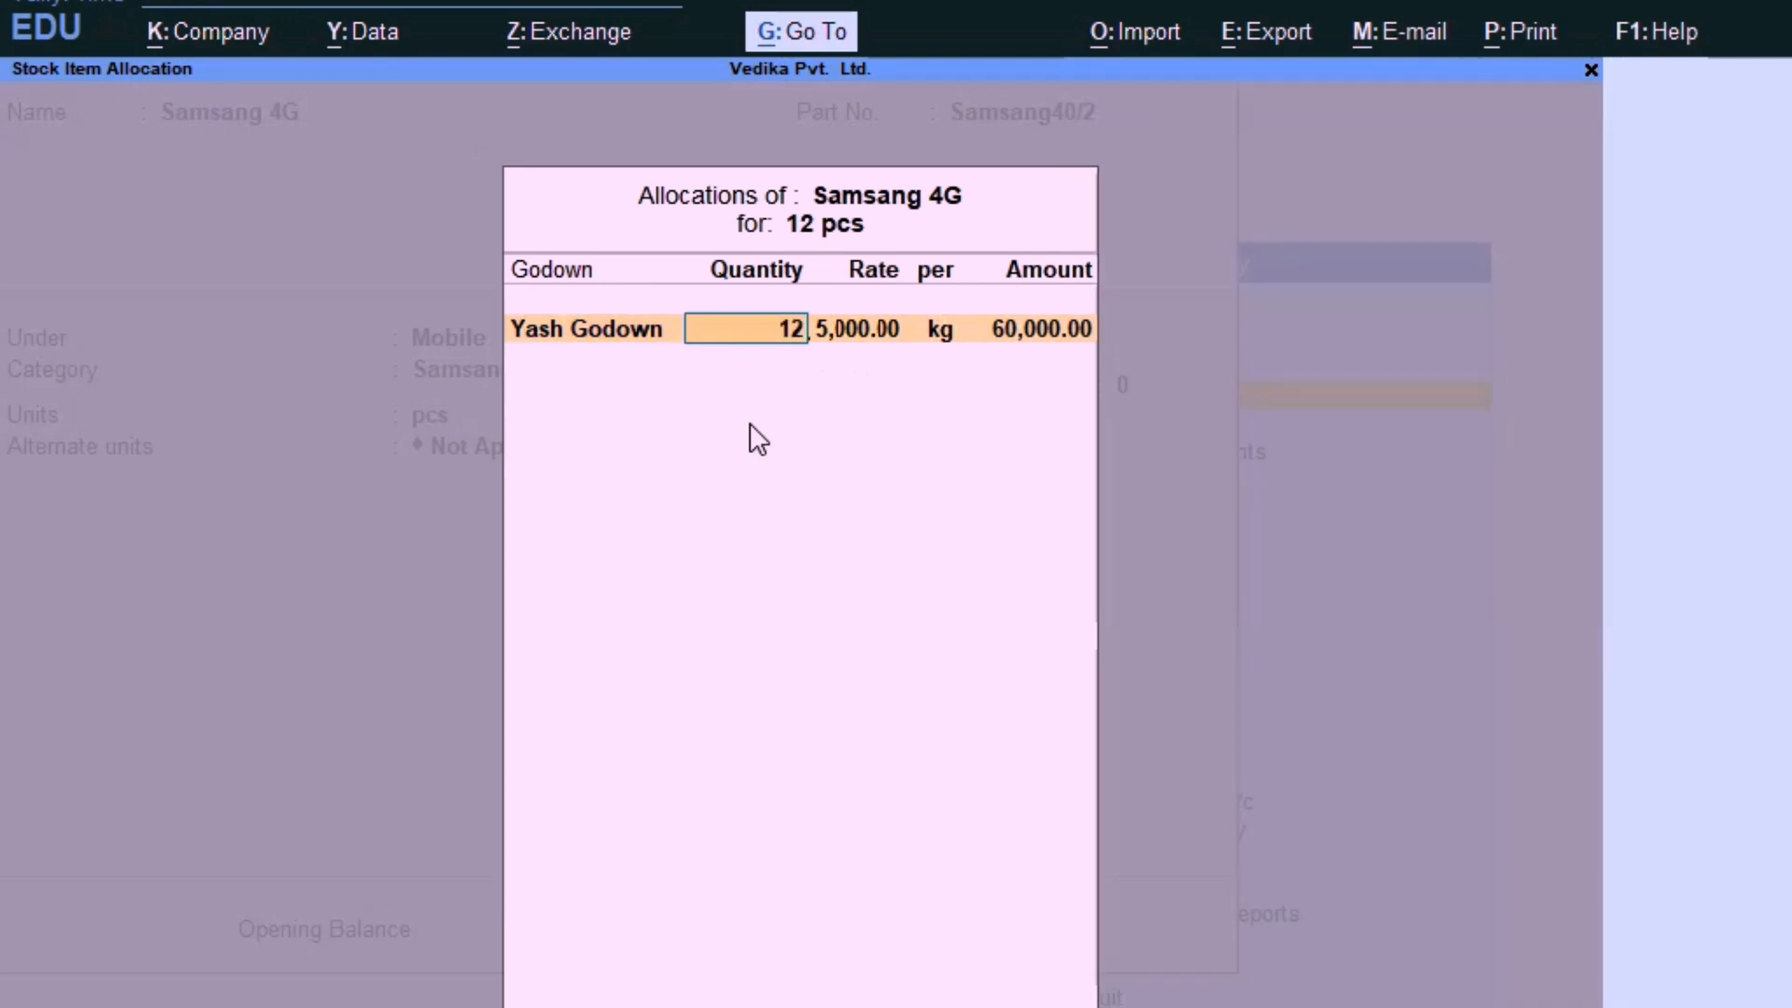
key("Return")
Set the Yash Godown rate to 8,000 per pcs, complete the allocation and save the stock item.
type("8000")
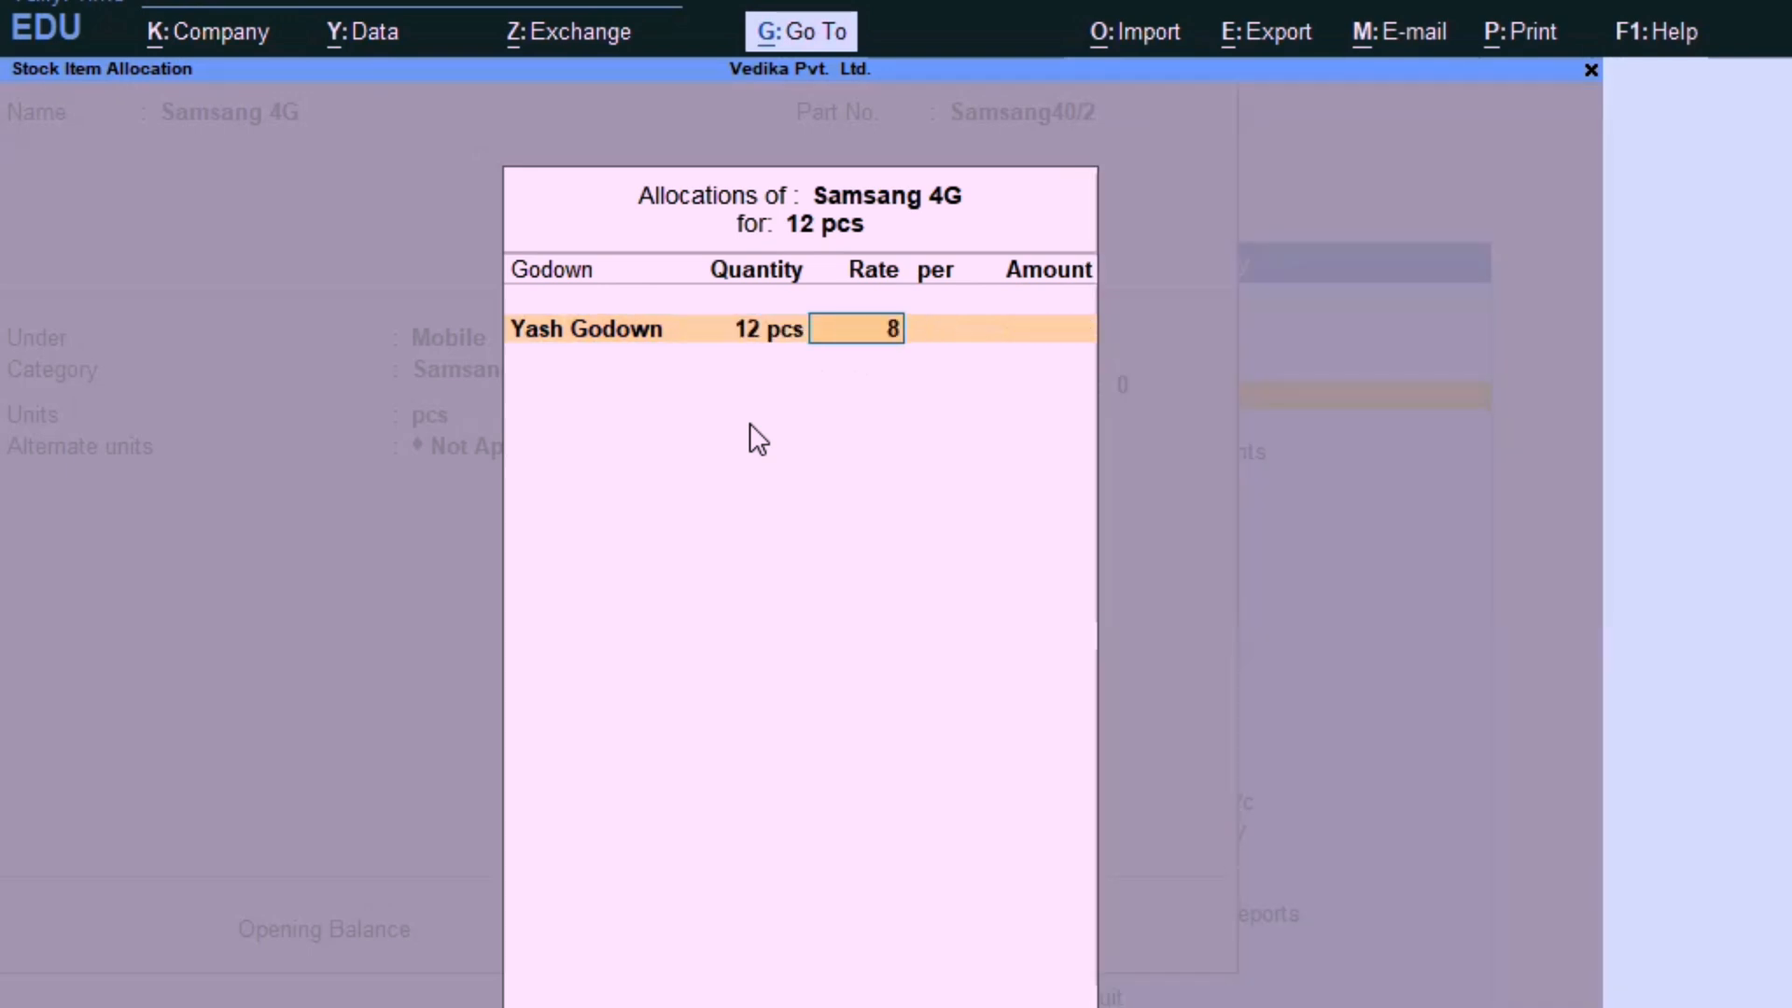
key("Return")
key("Return")
key("Return")
key("Return")
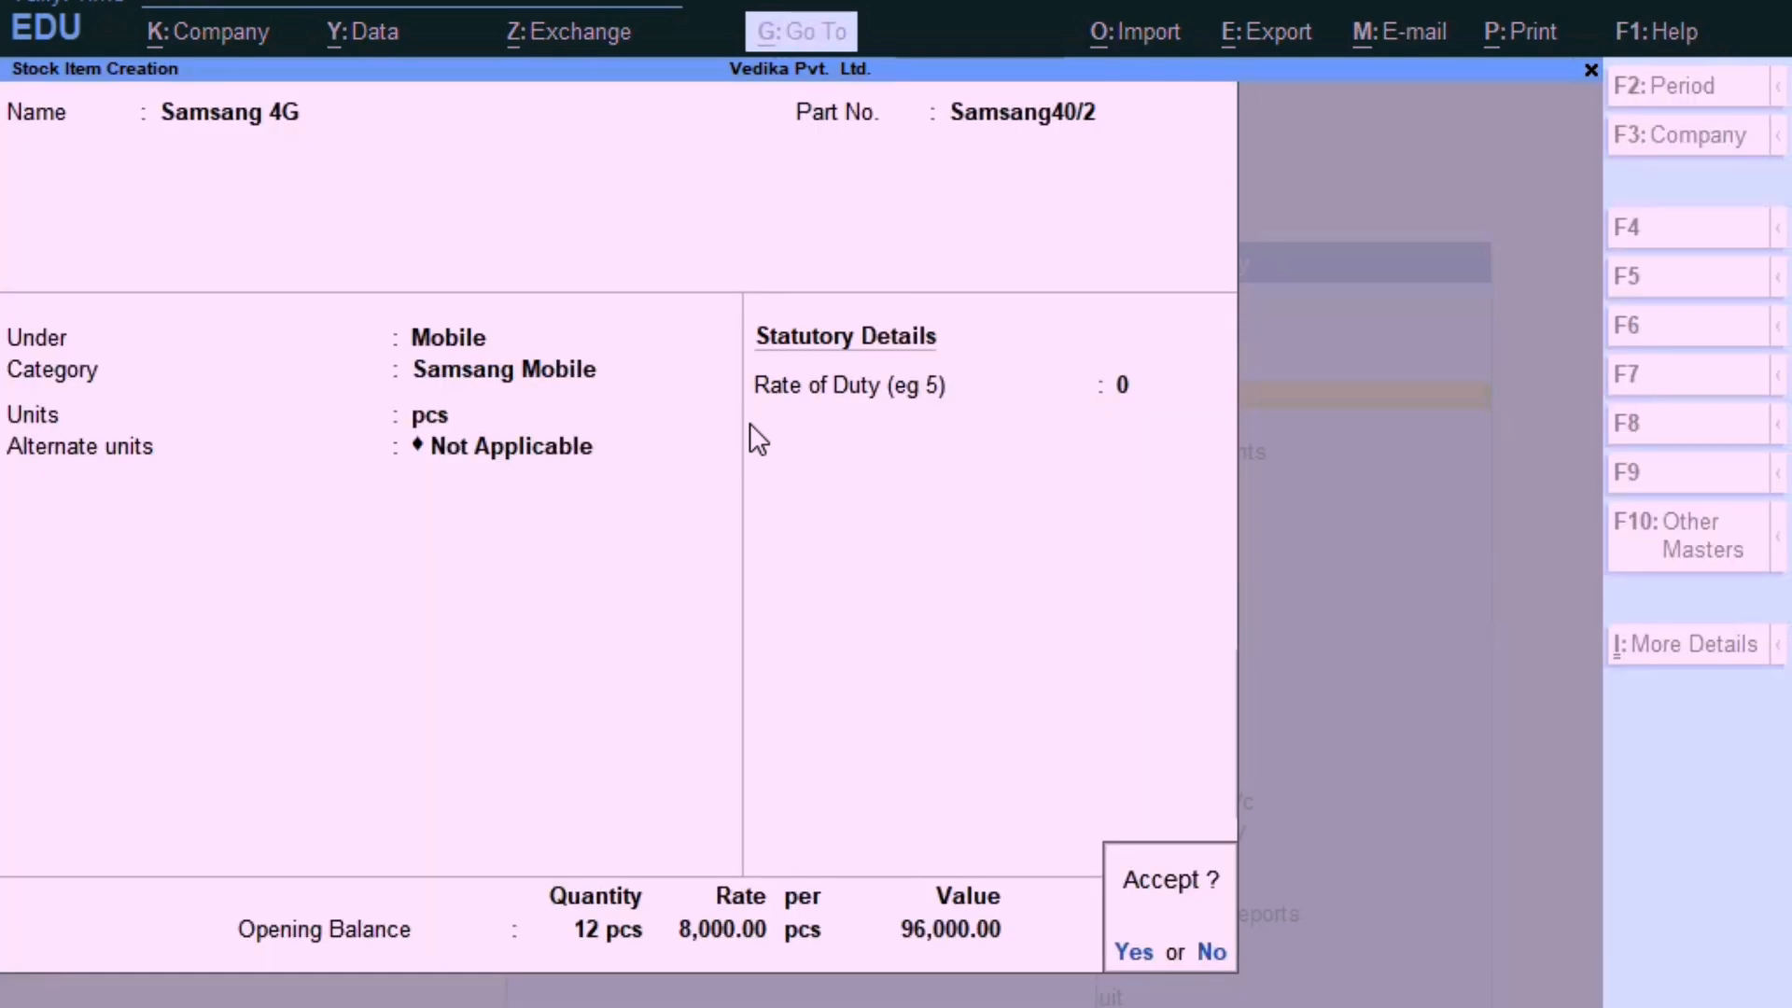
key("Return")
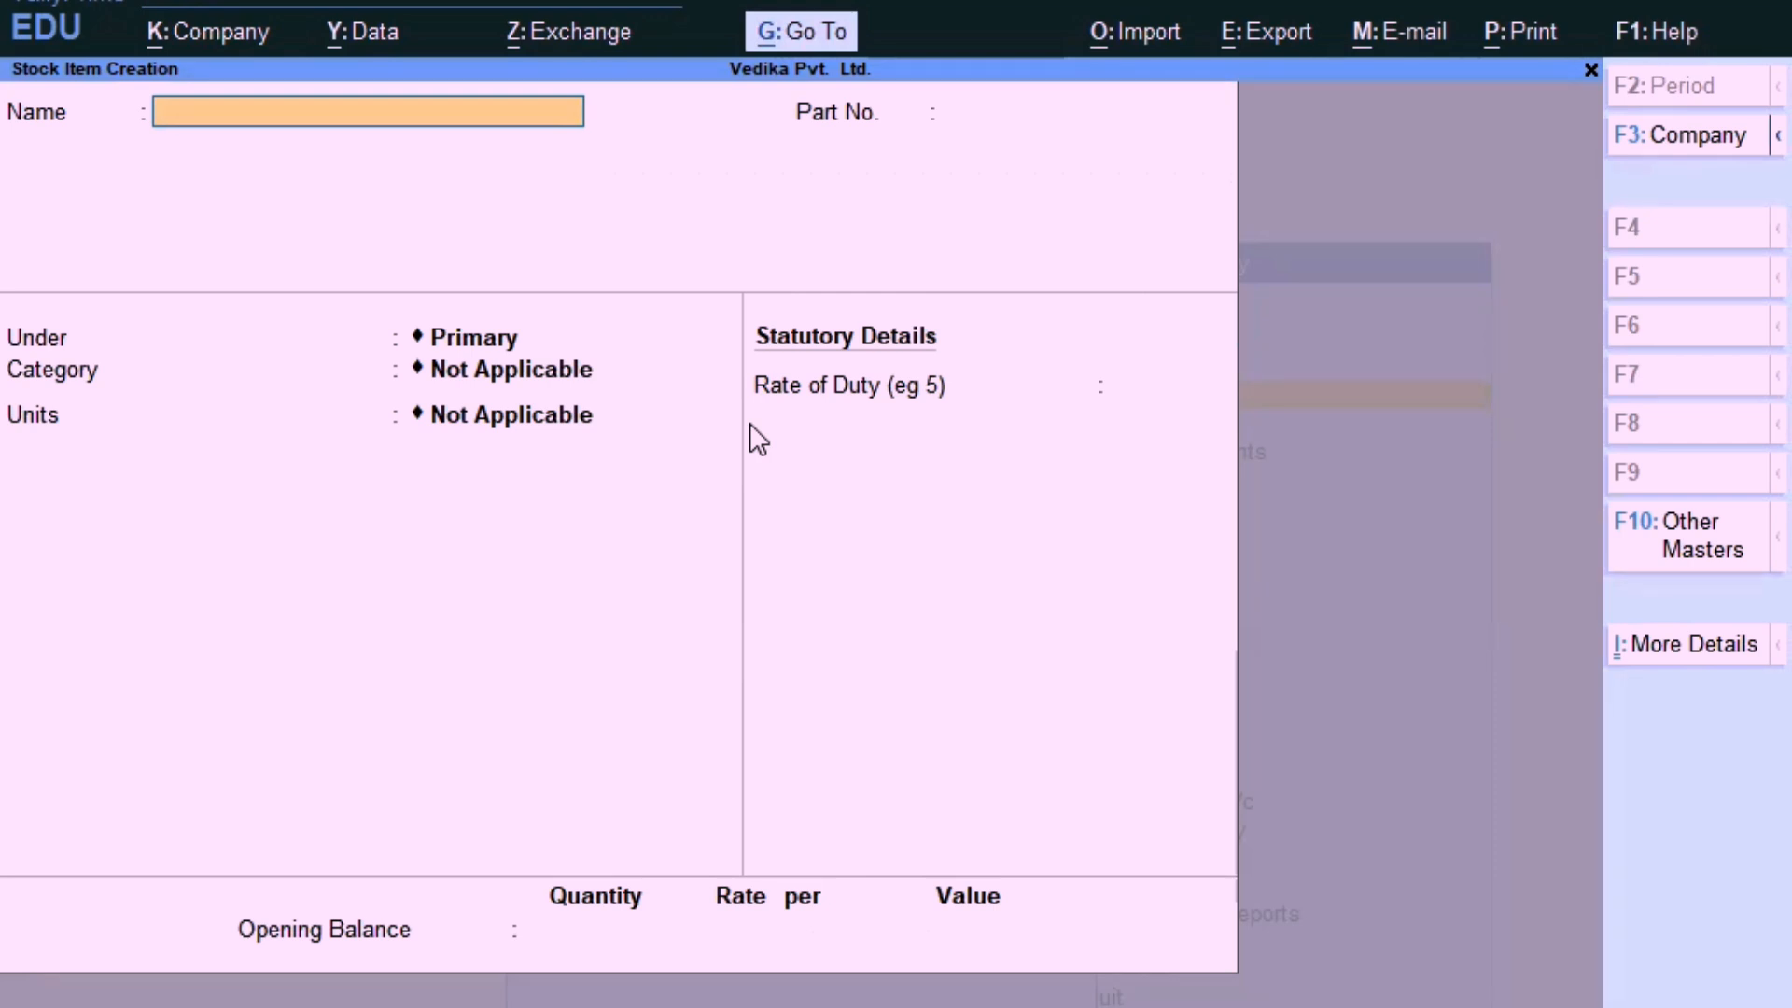
Leave stock item creation and open the list of stock items for alteration.
key("Escape")
key("Return")
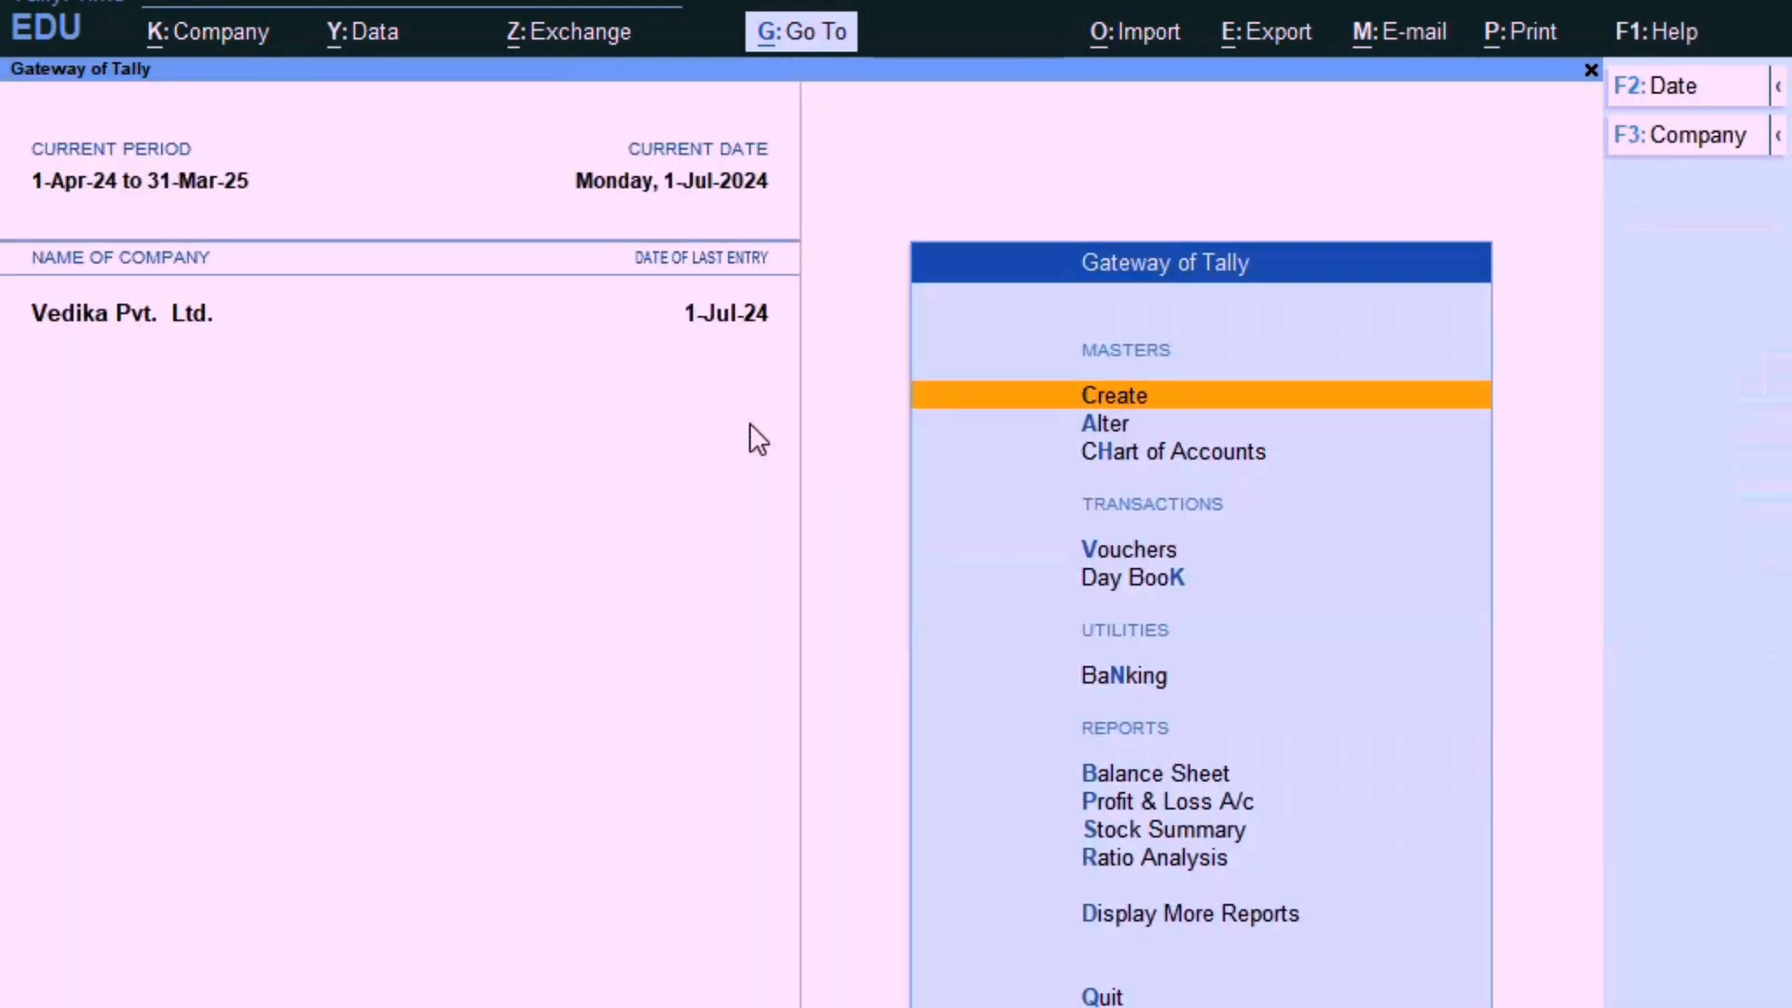
key("Down")
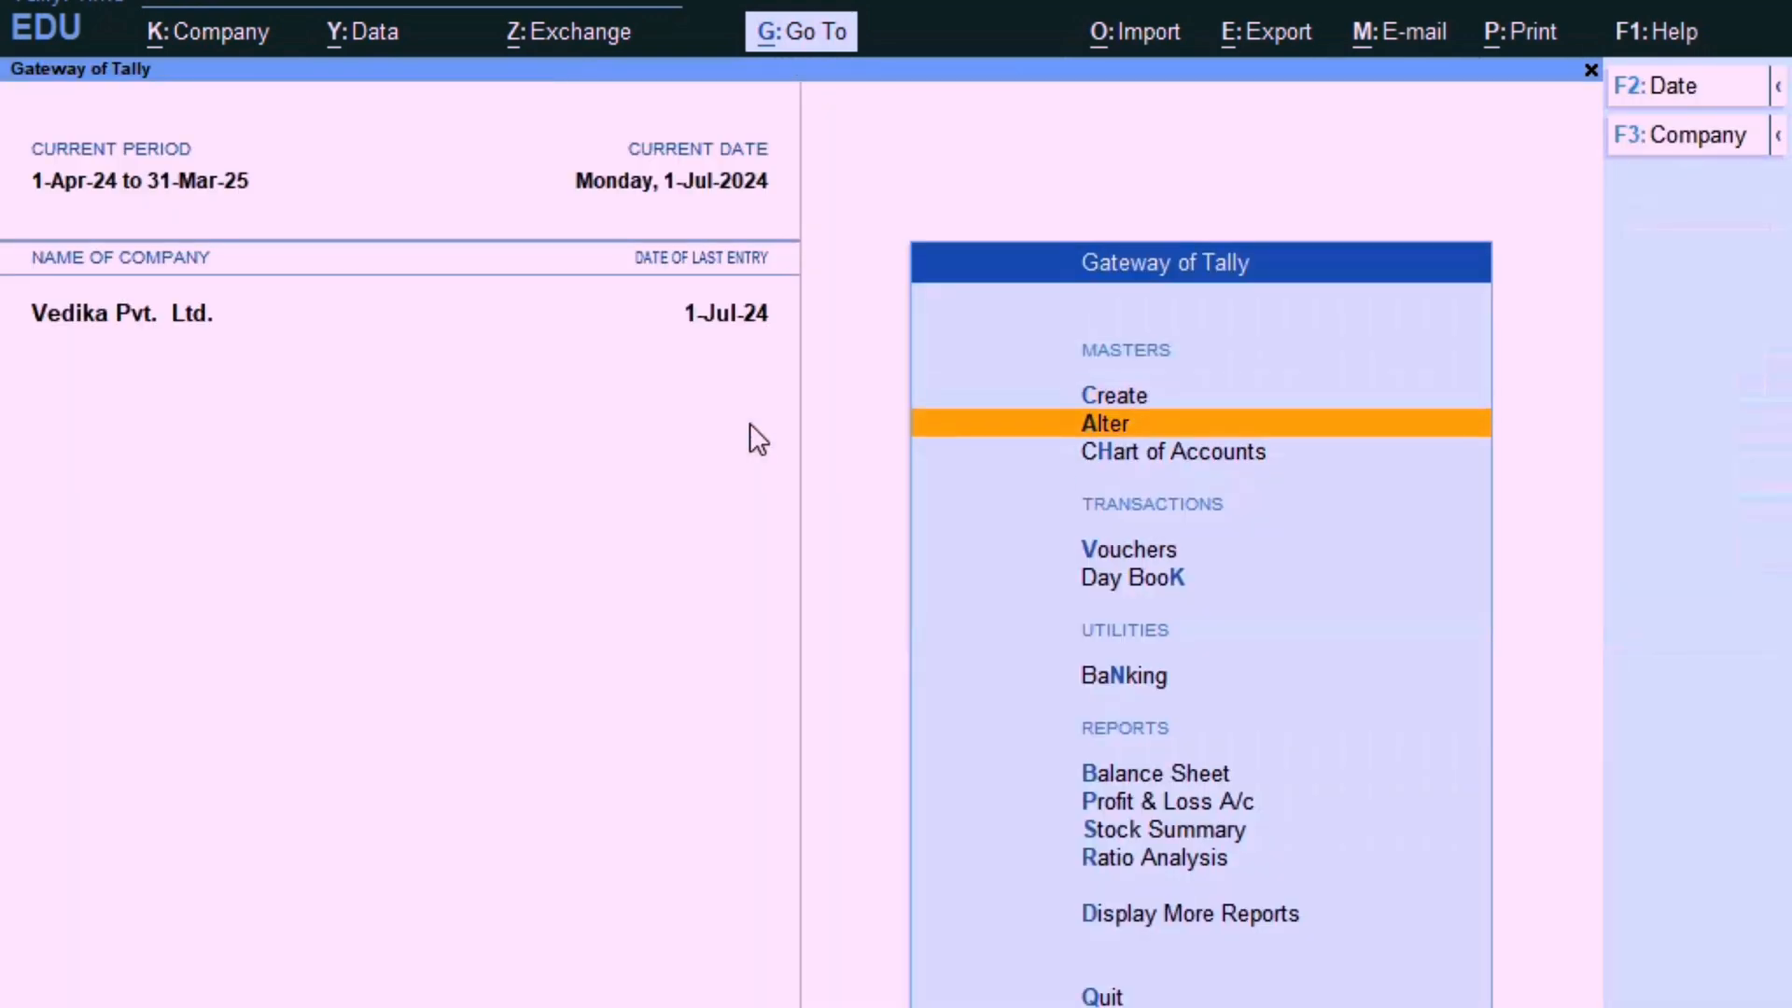
key("Return")
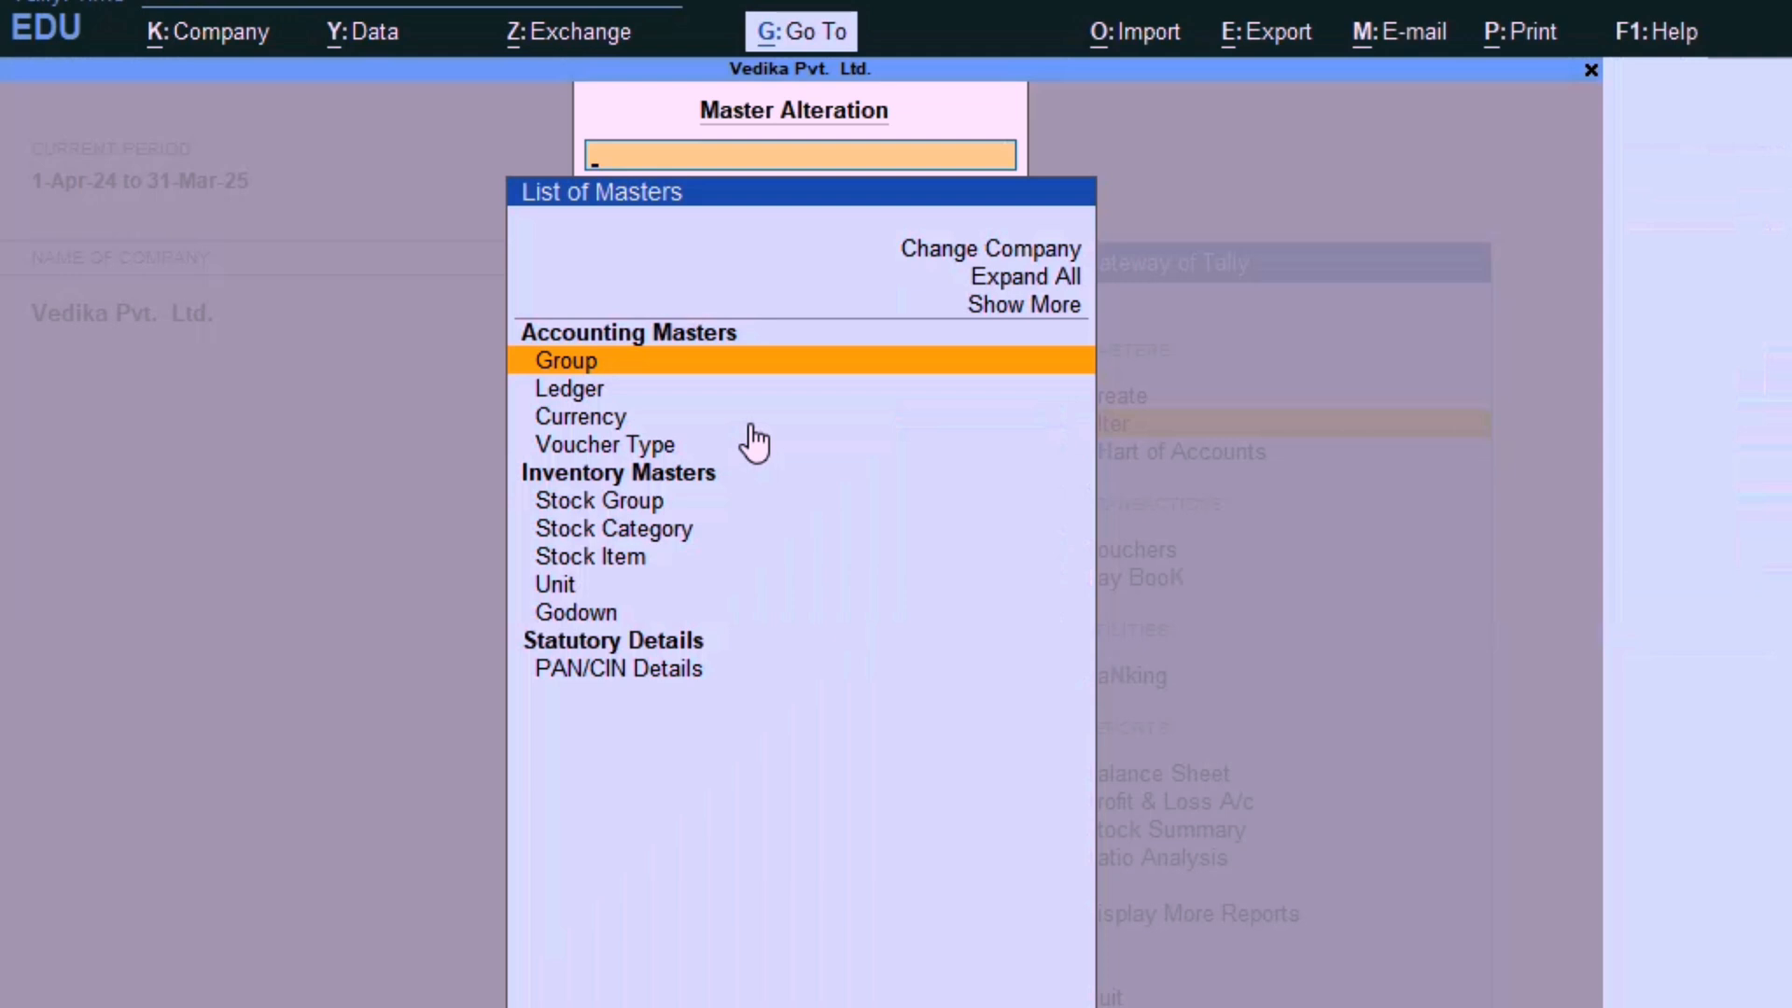
key("Down")
key("Down")
key("Down")
key("Down")
key("Down")
key("Down")
key("Down")
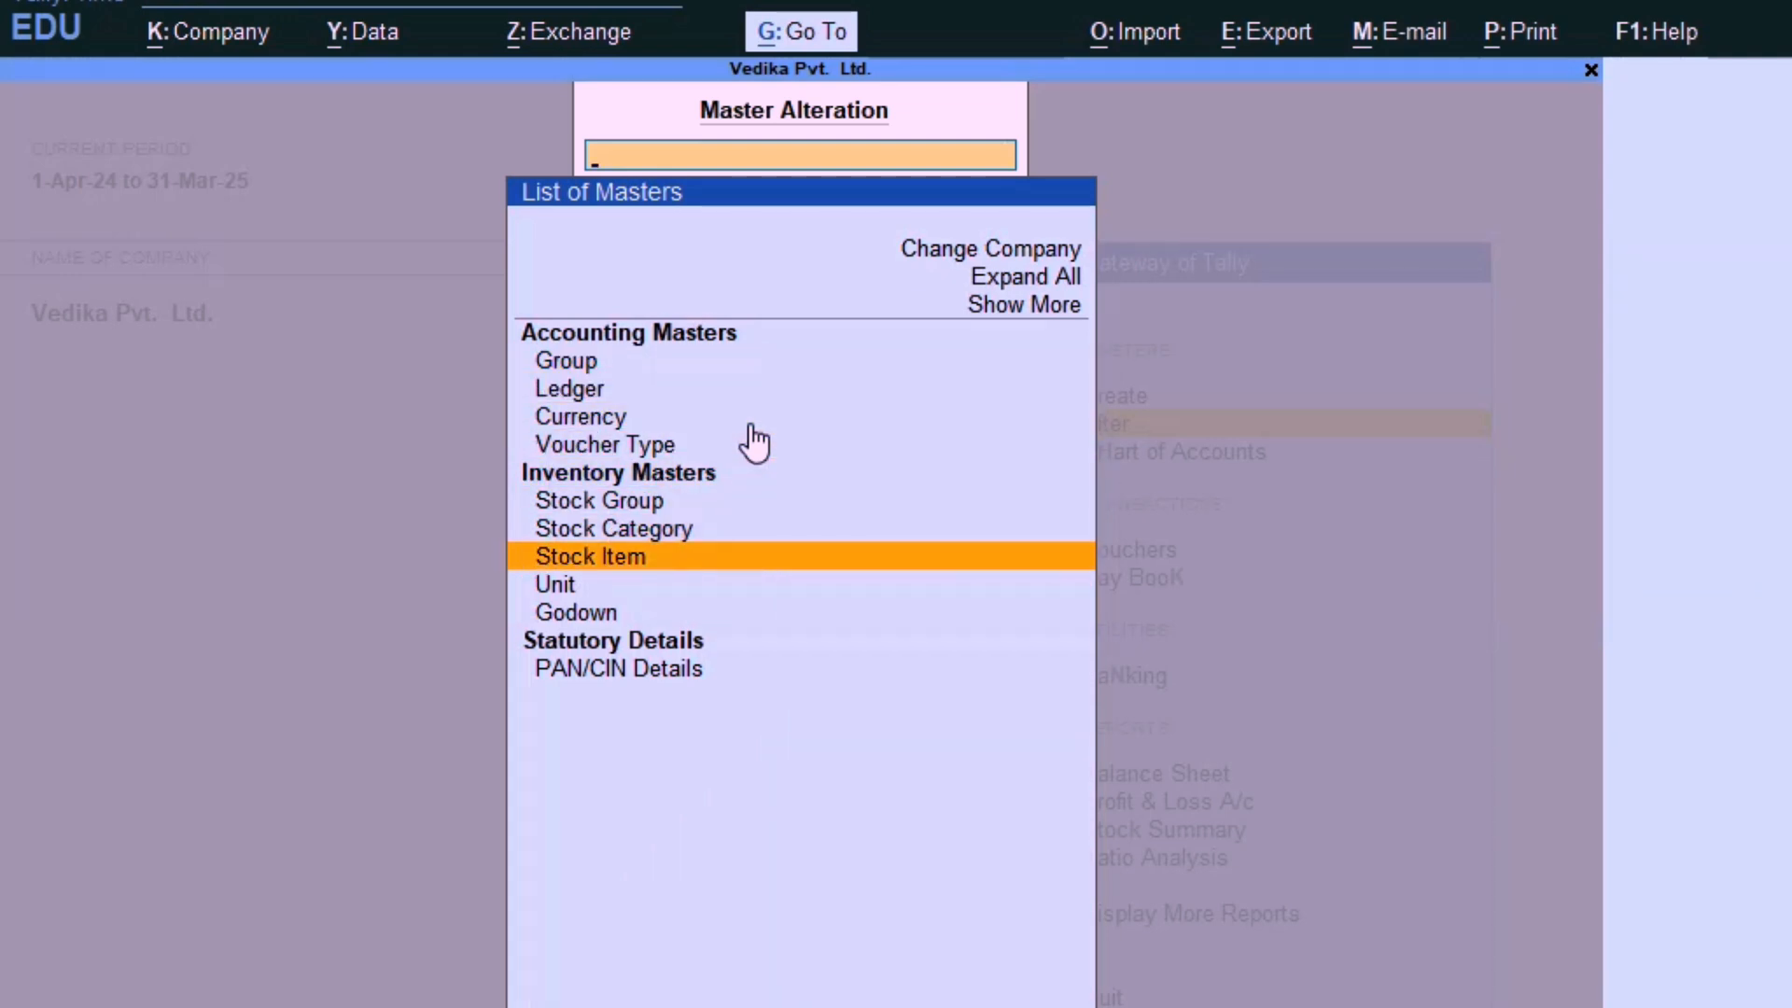
key("Return")
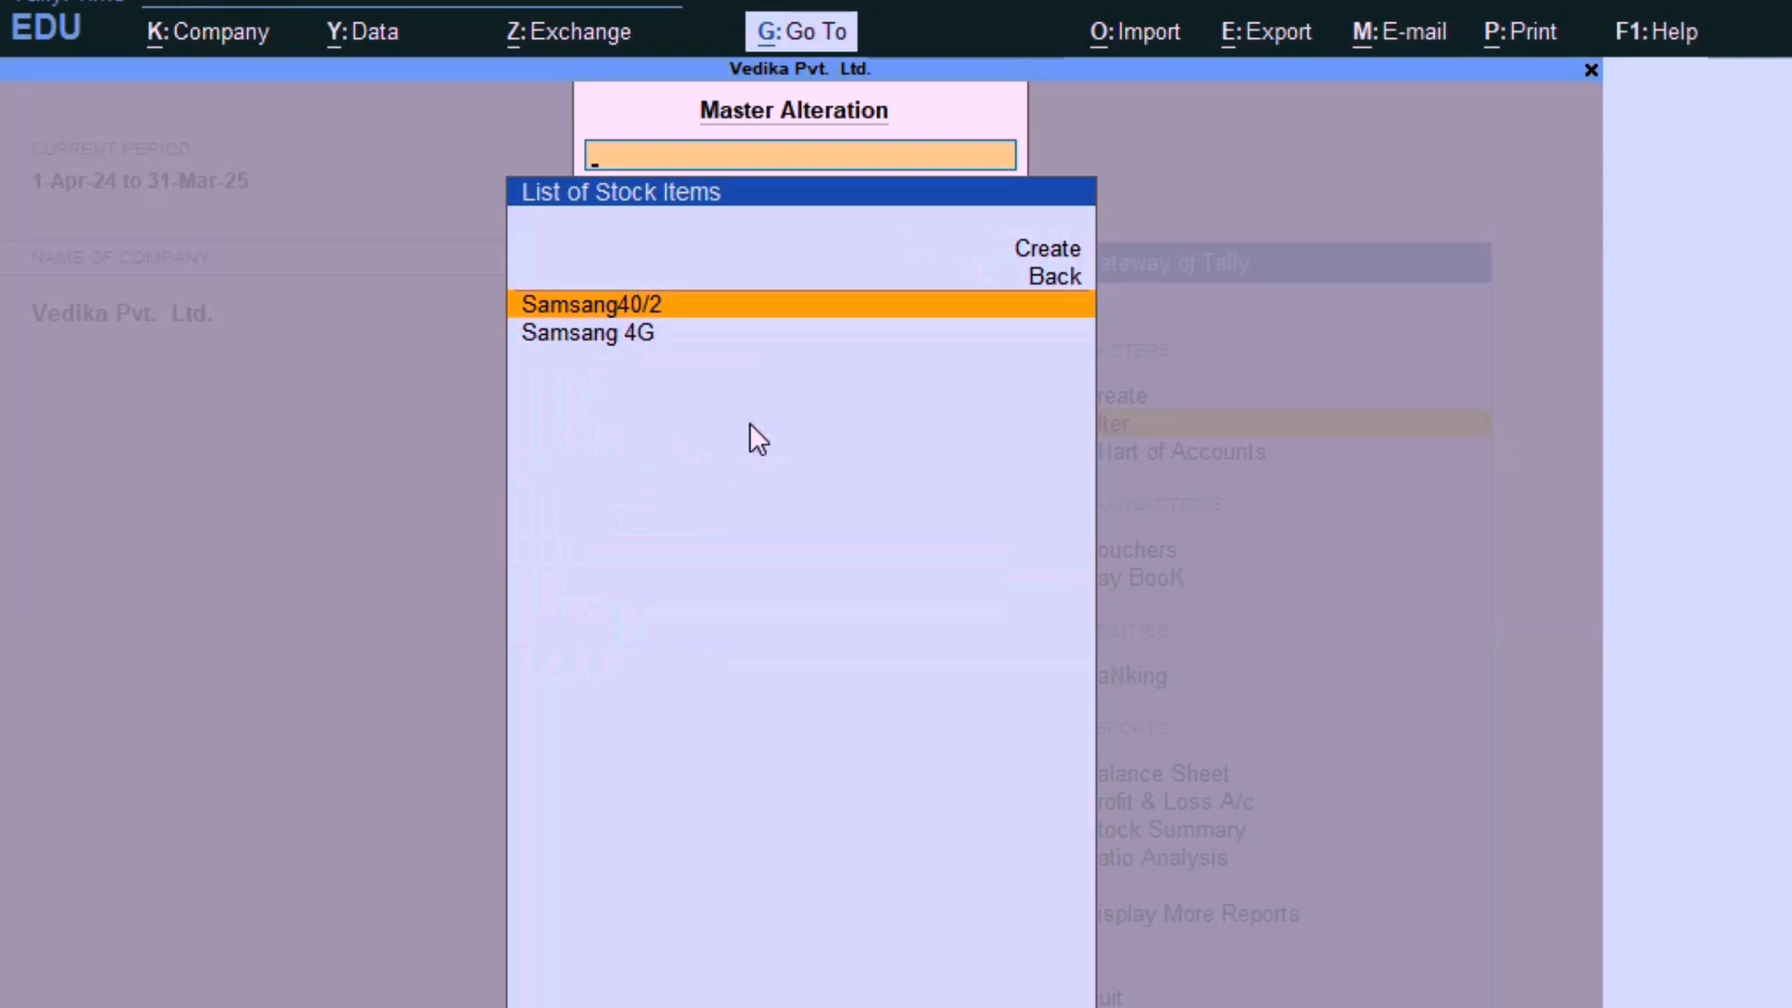
Open the stock item Samsang 4G for alteration.
key("Up")
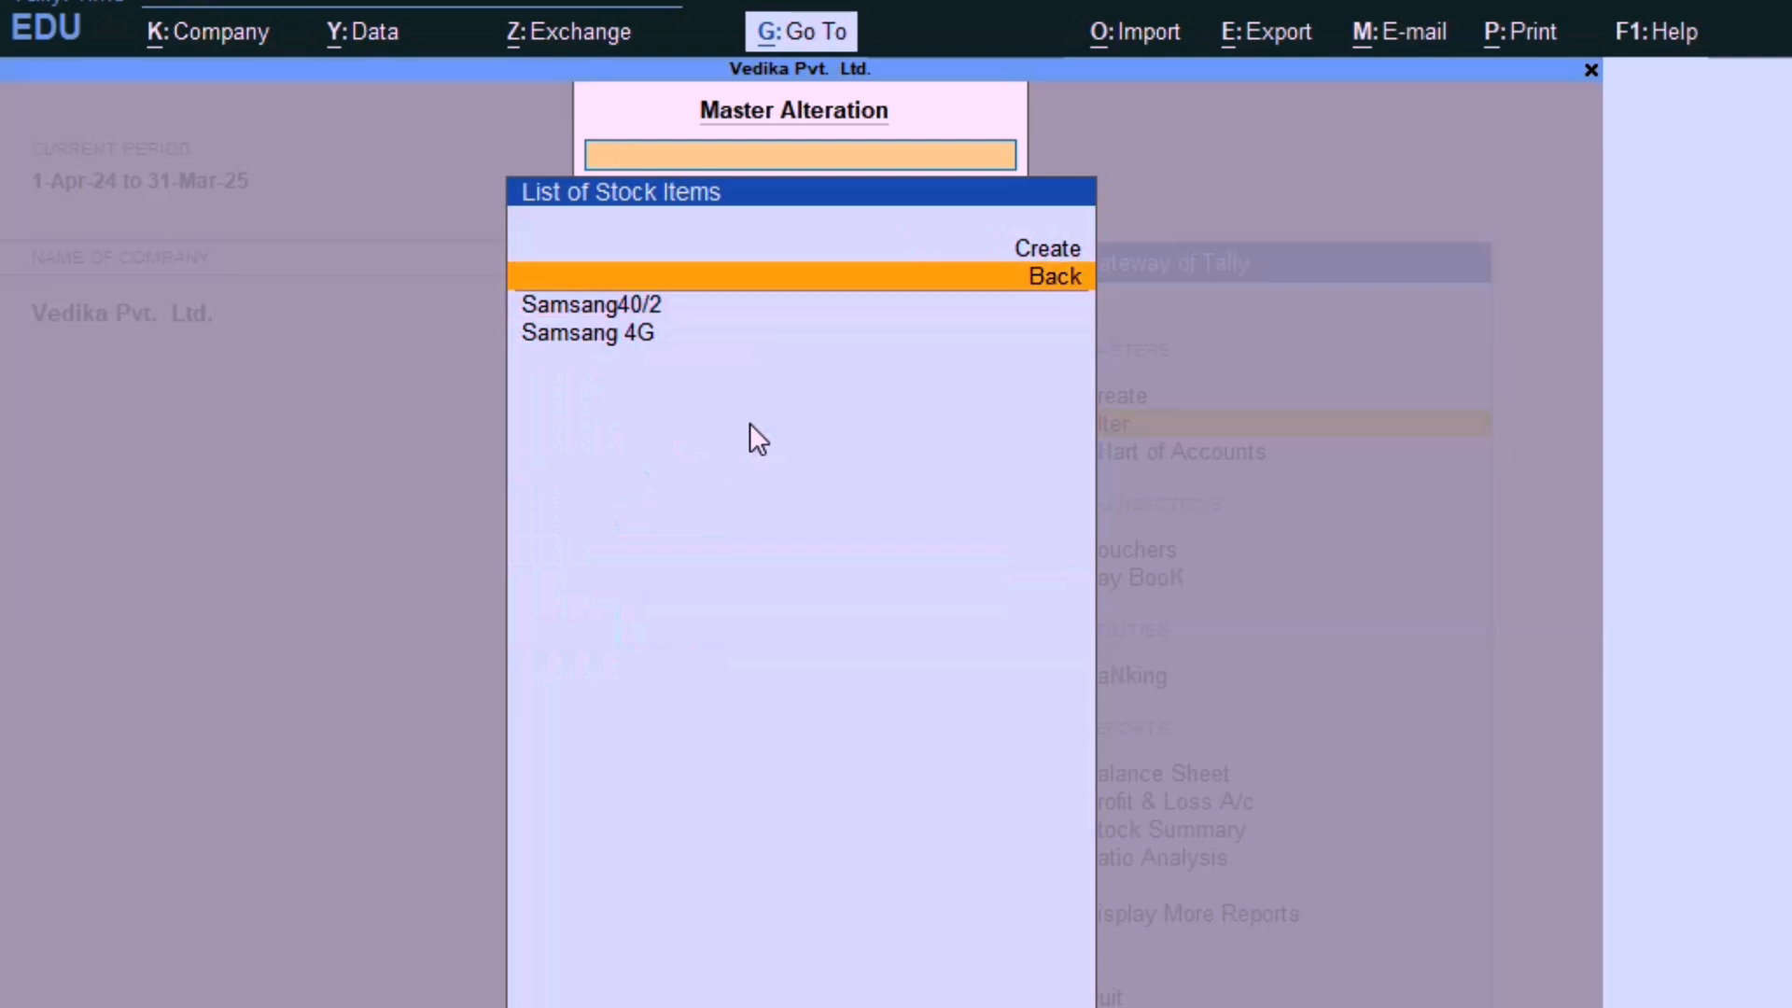
key("Down")
key("Down")
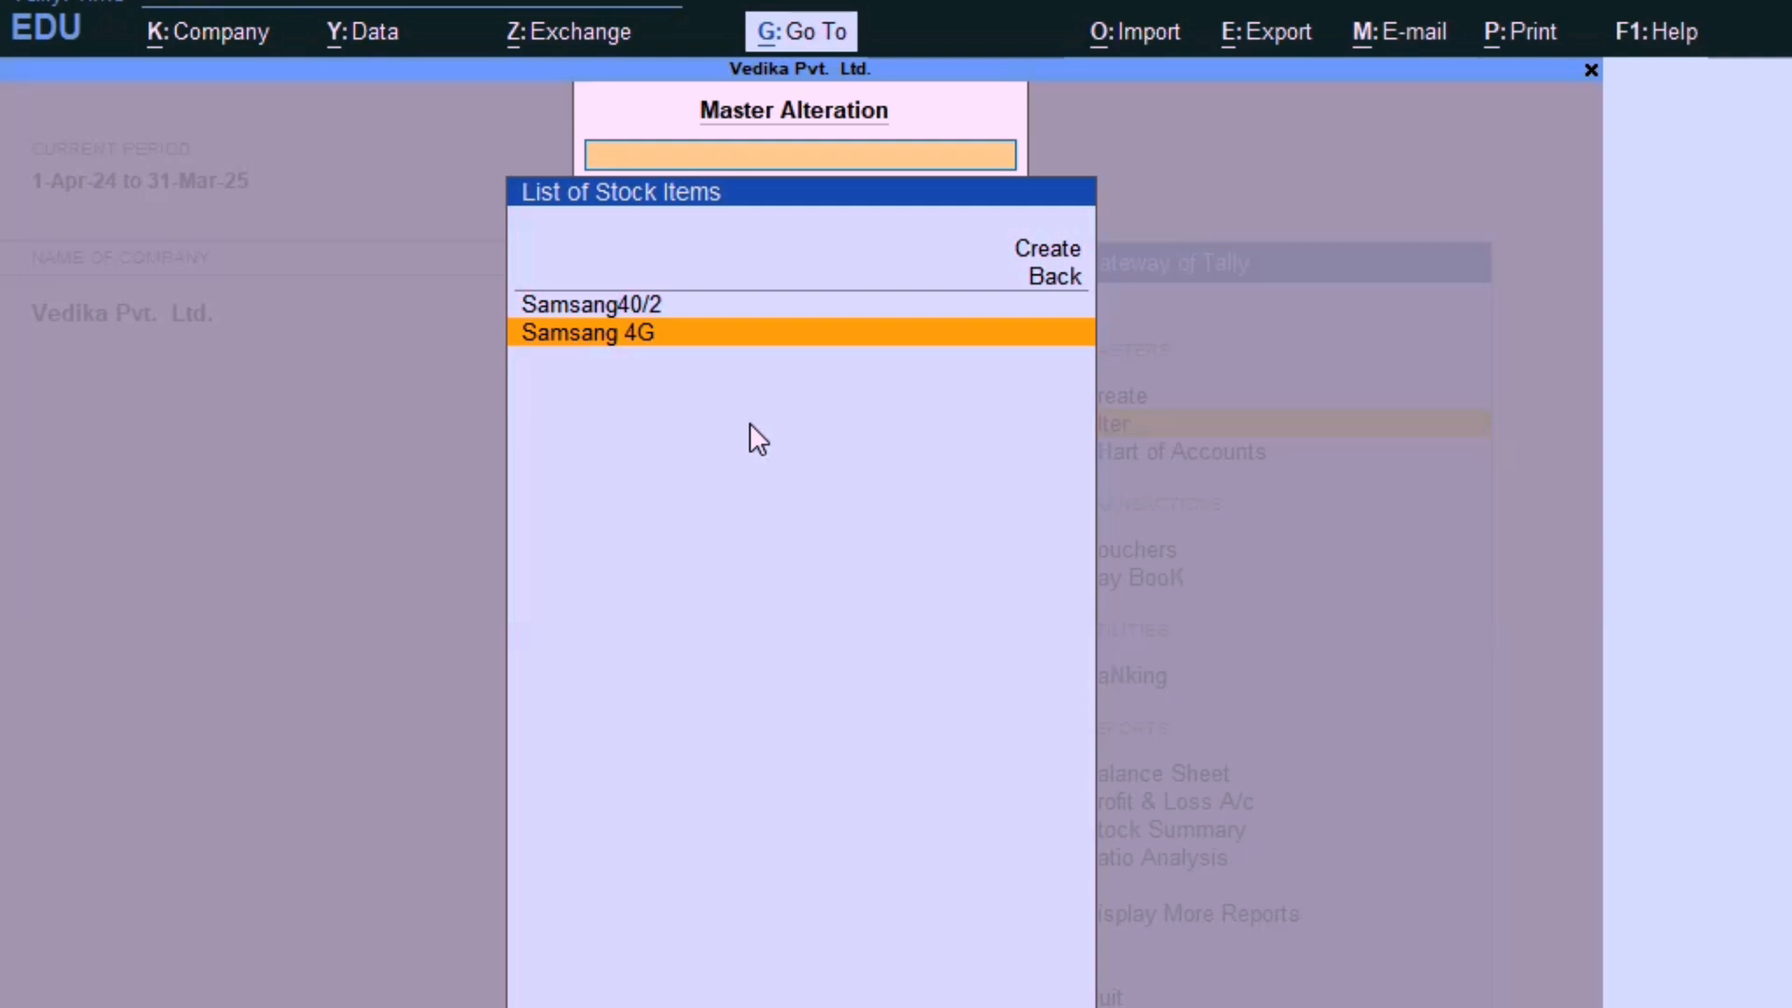
key("Up")
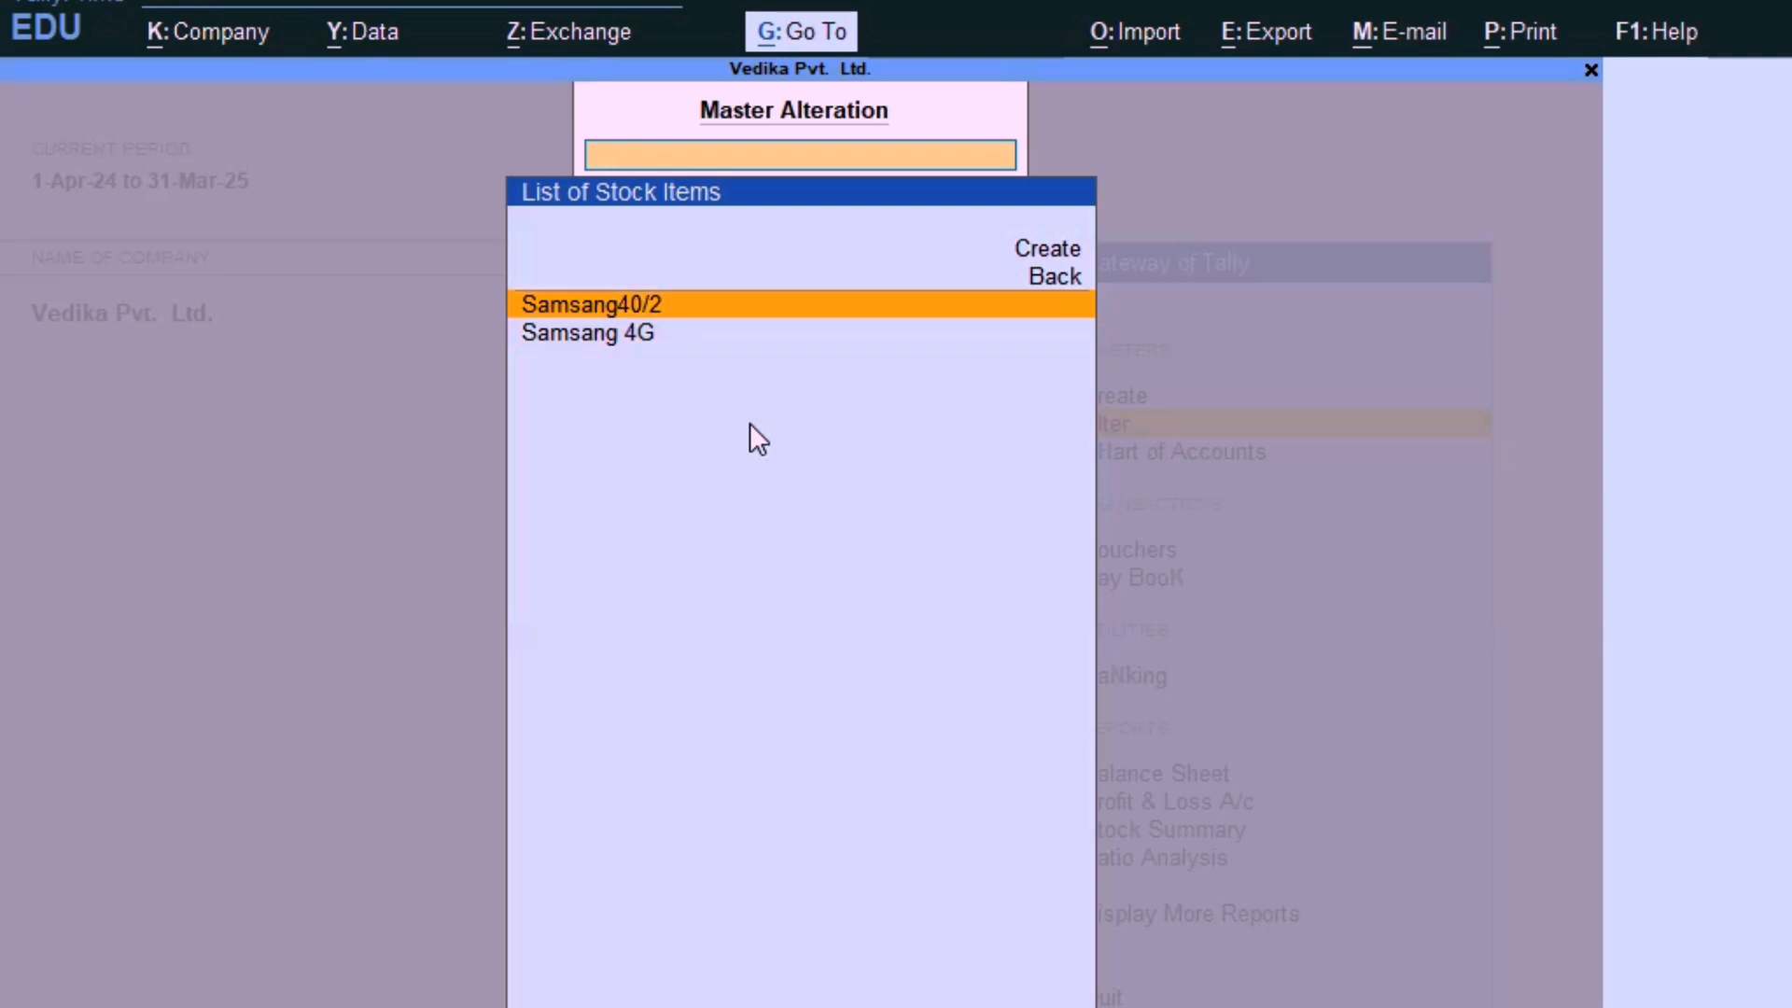
key("Down")
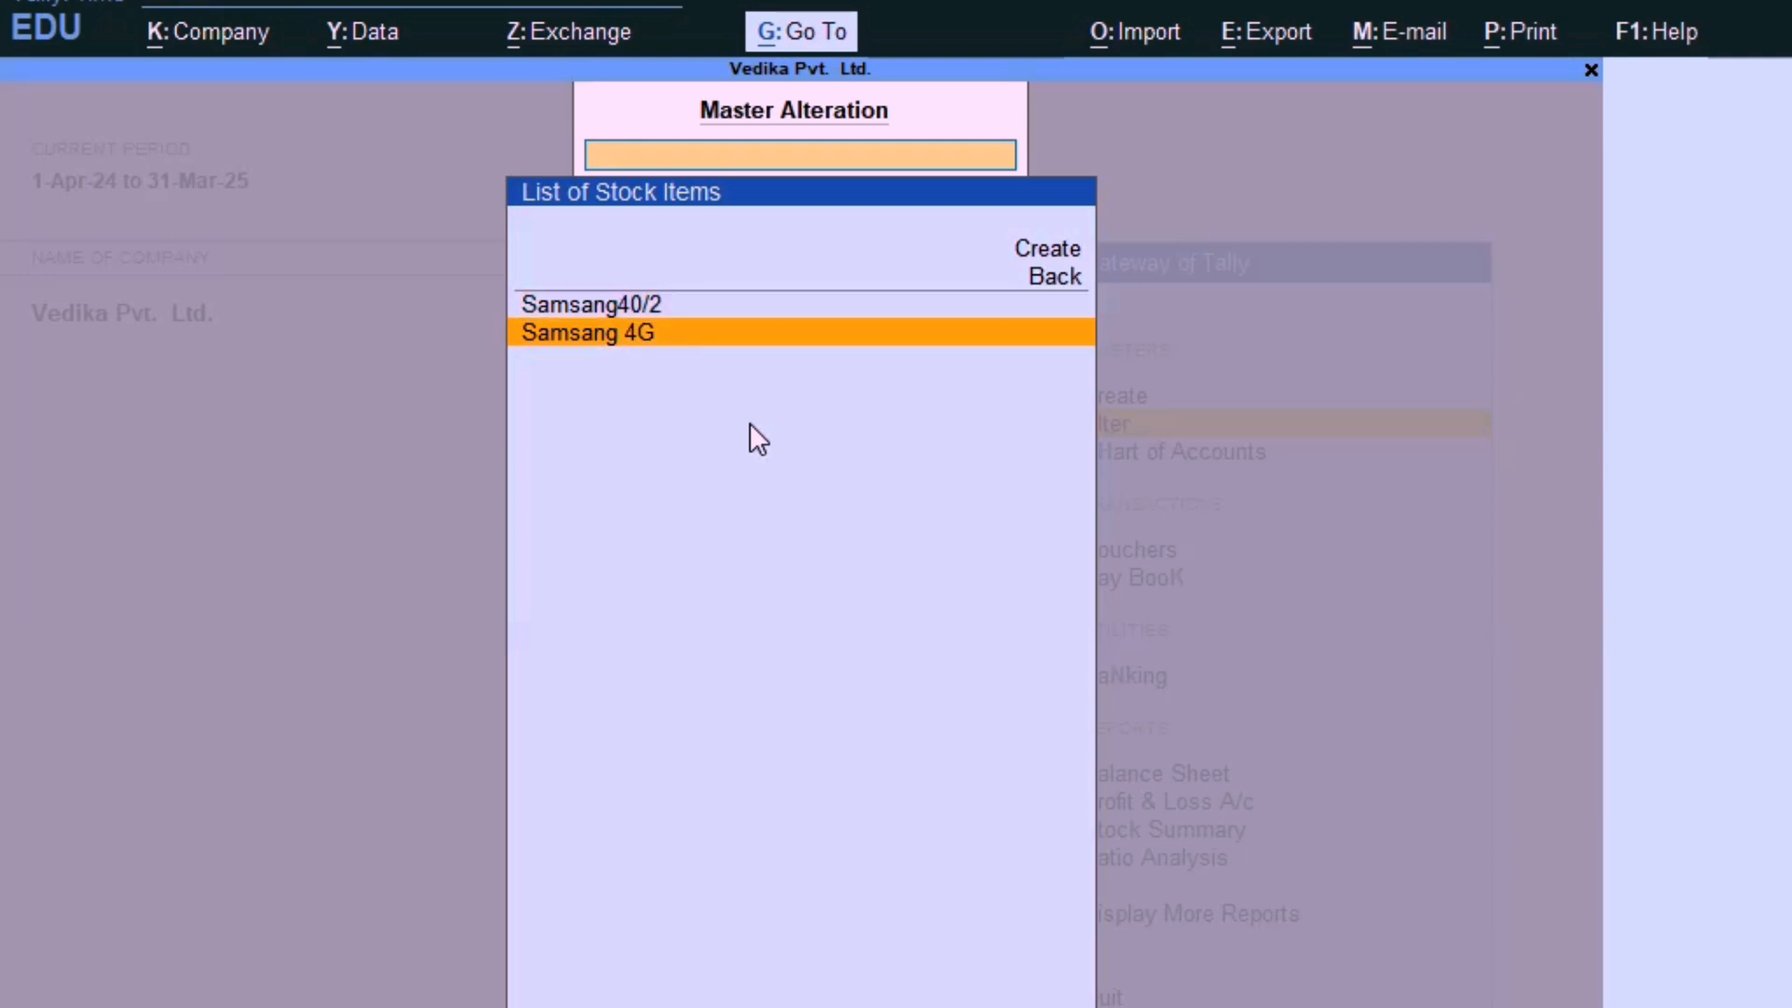
key("Return")
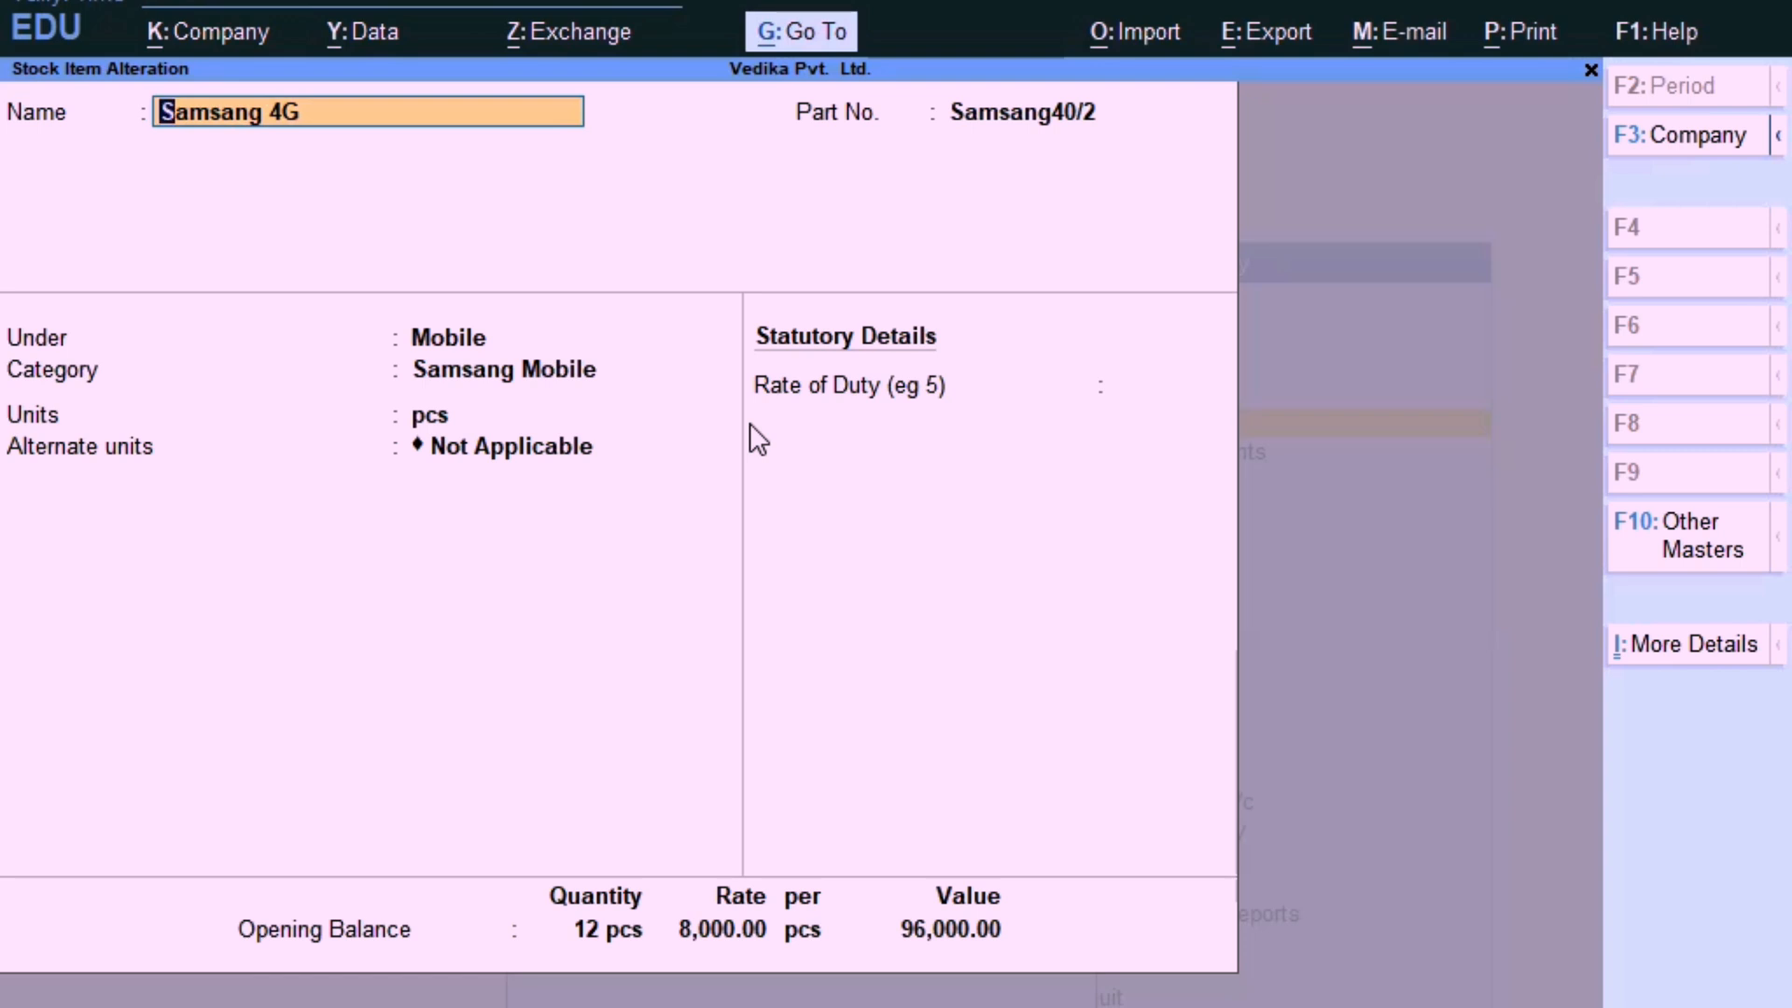
Set Provide Part No. for Stock Items to No in the item's configuration and save the configuration.
key("Return")
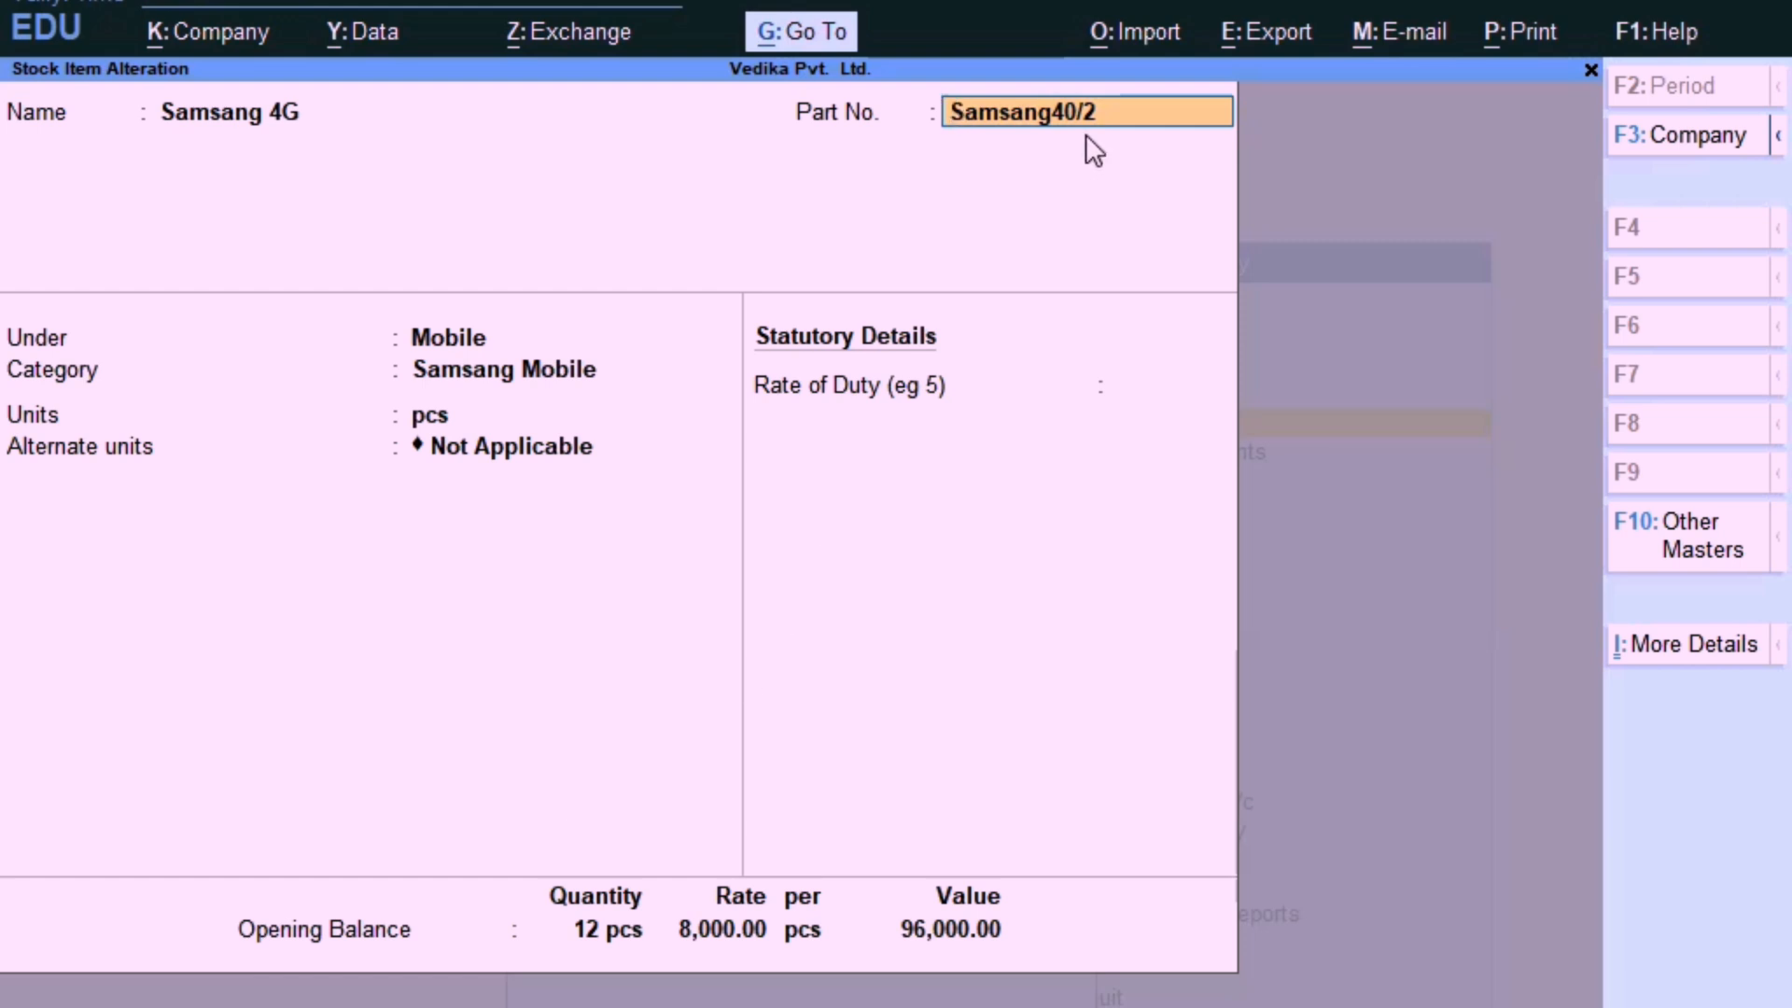
key("F12")
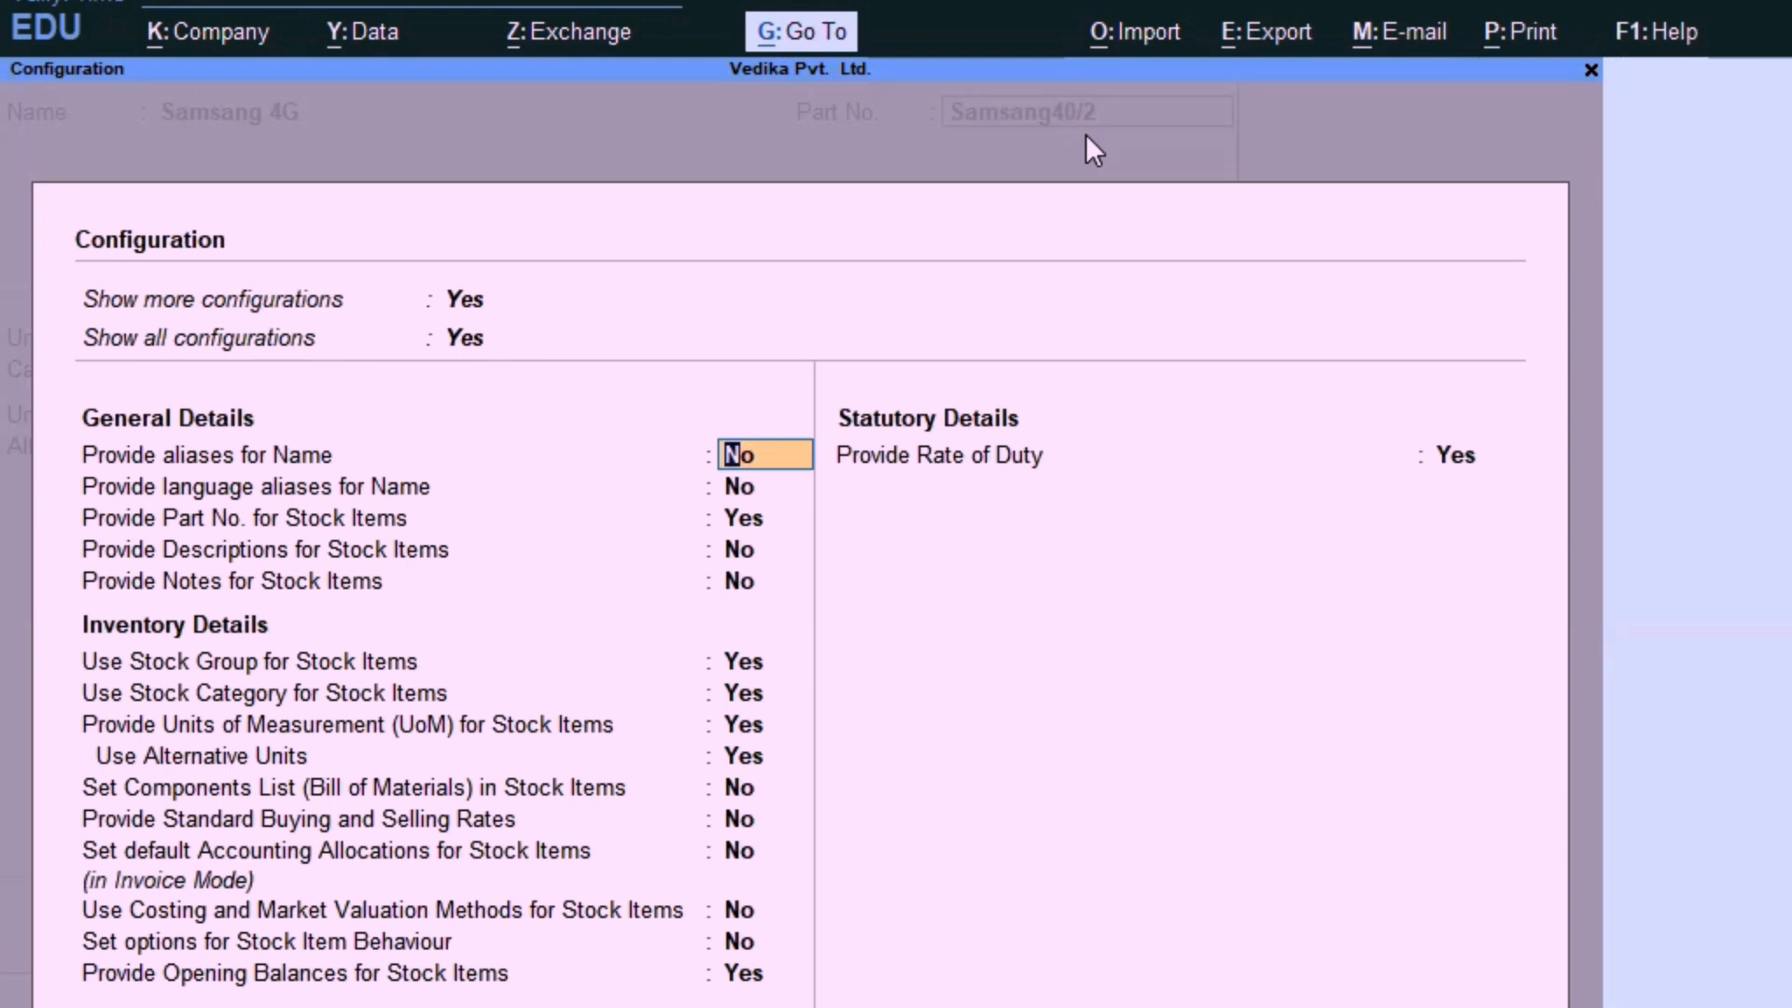
key("Down")
key("Down")
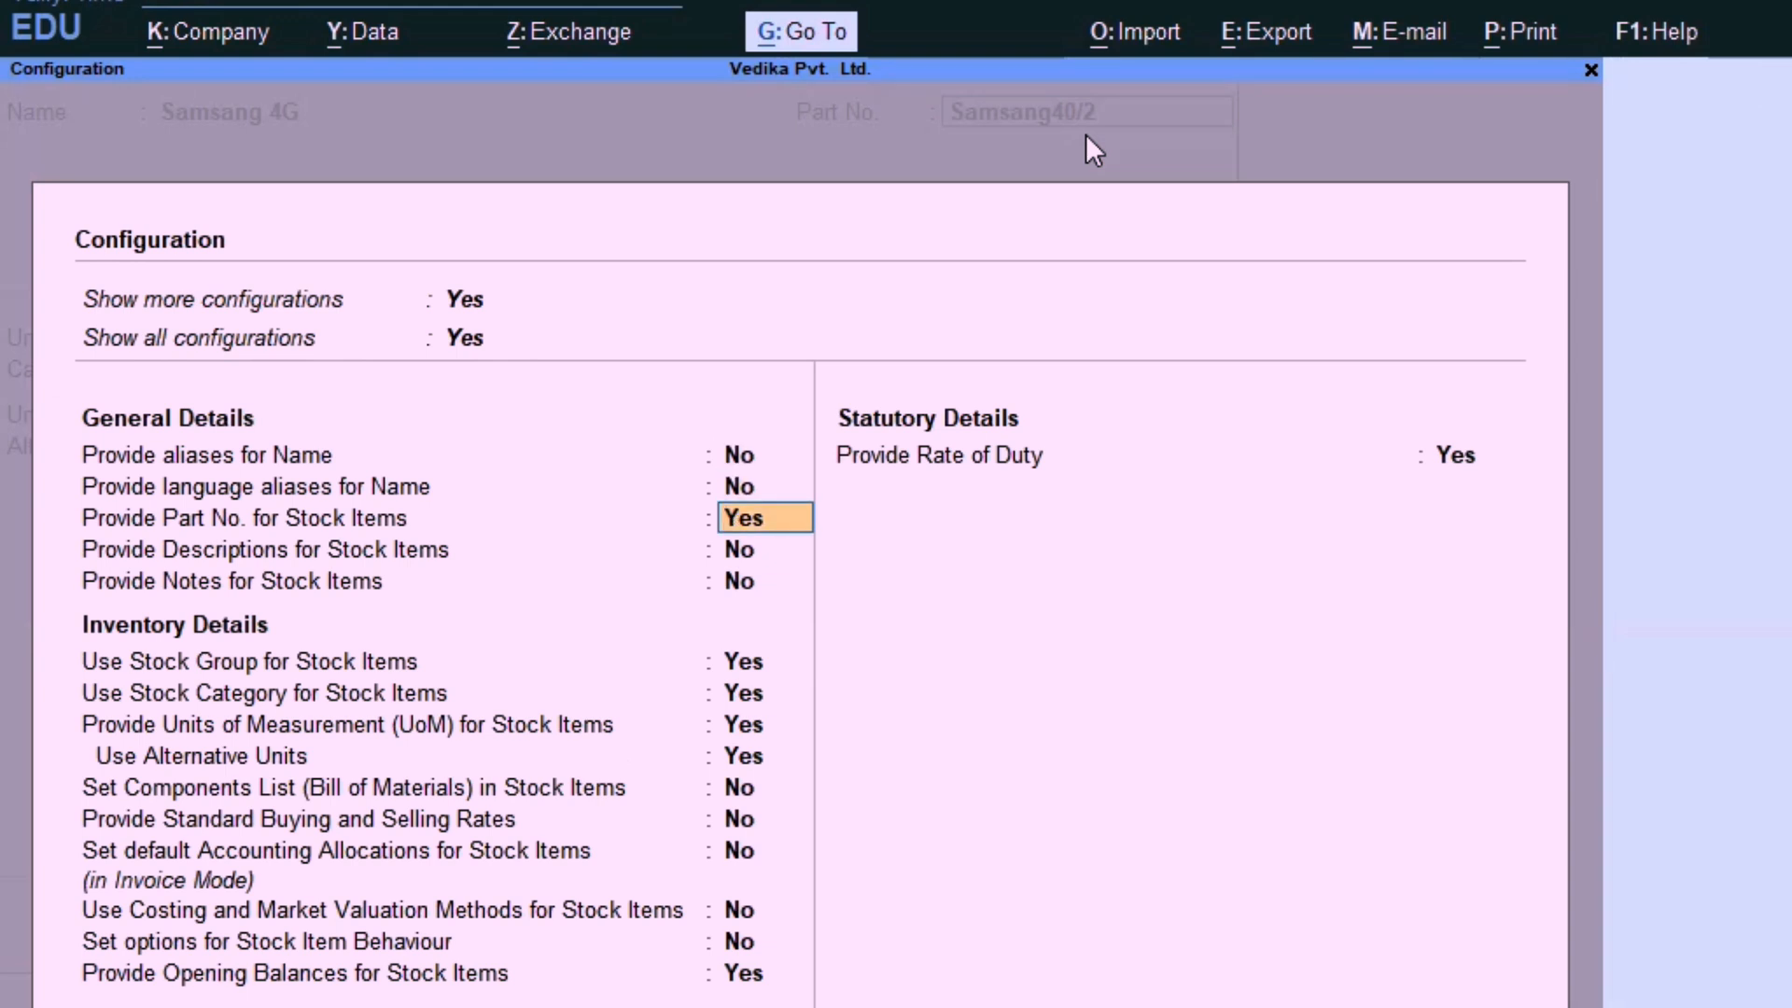
type("n")
key("Return")
key("ctrl+a")
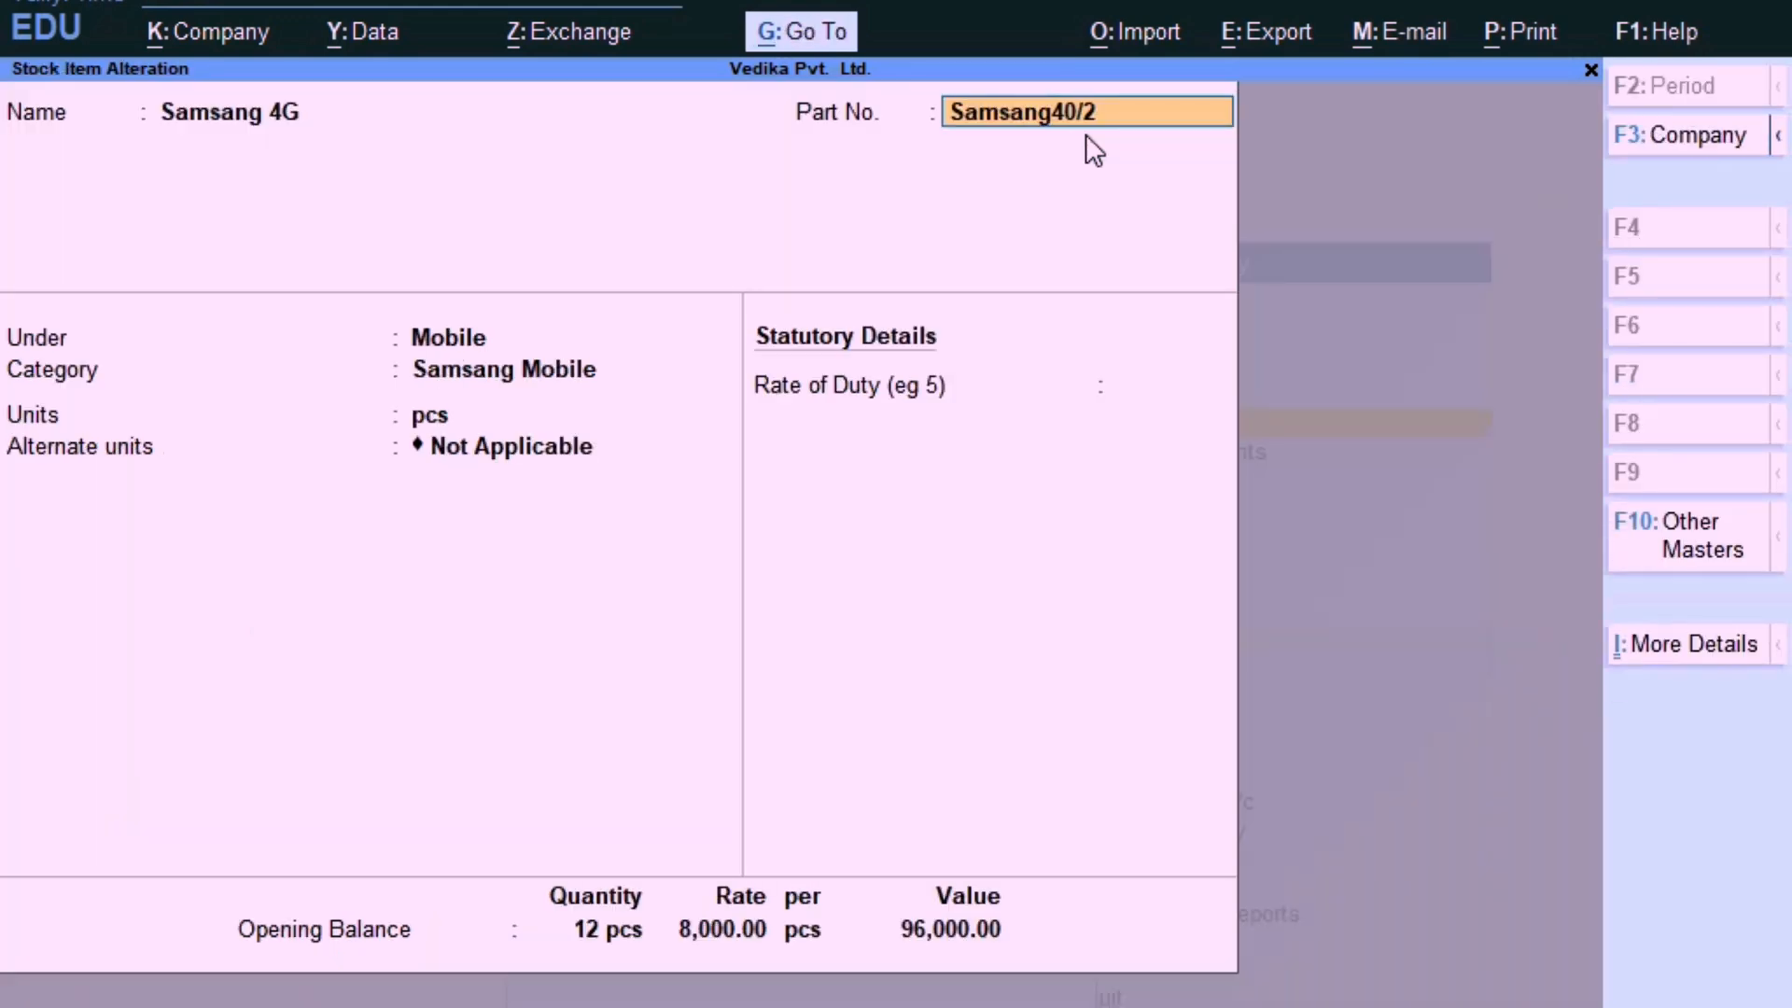
Clear the part number of Samsang 4G and recheck the Part No. option in the configuration.
key("BackSpace")
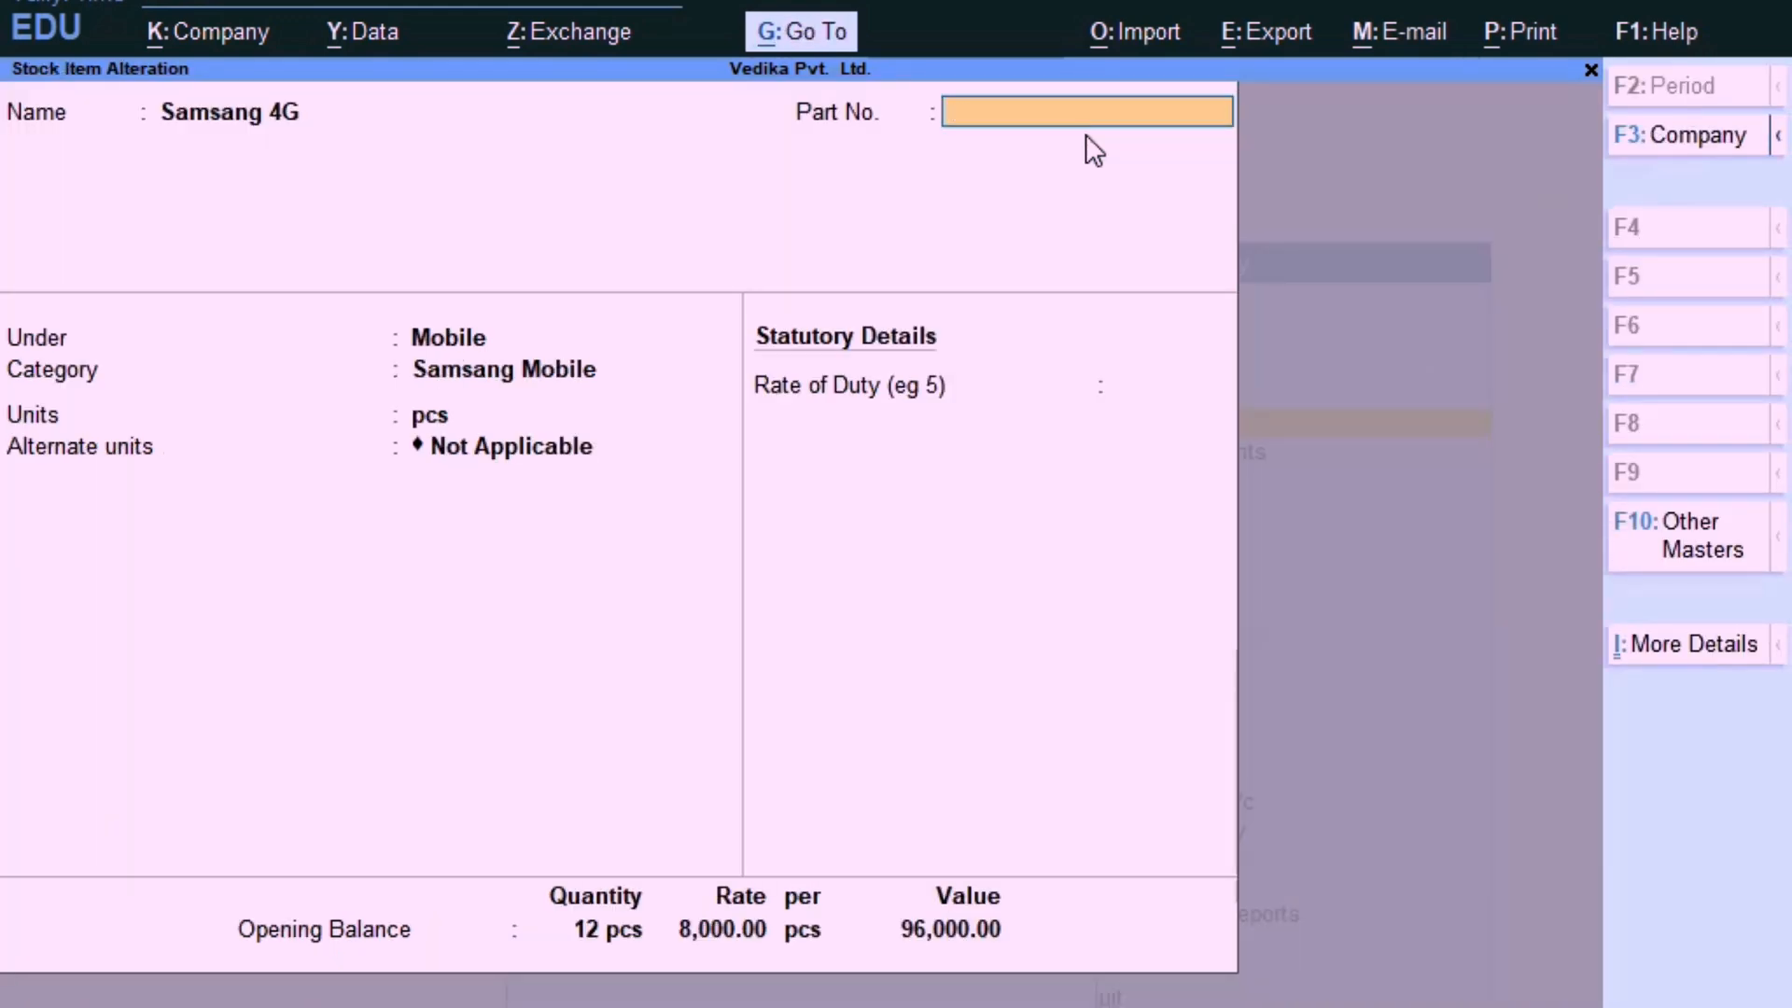
key("Return")
key("F12")
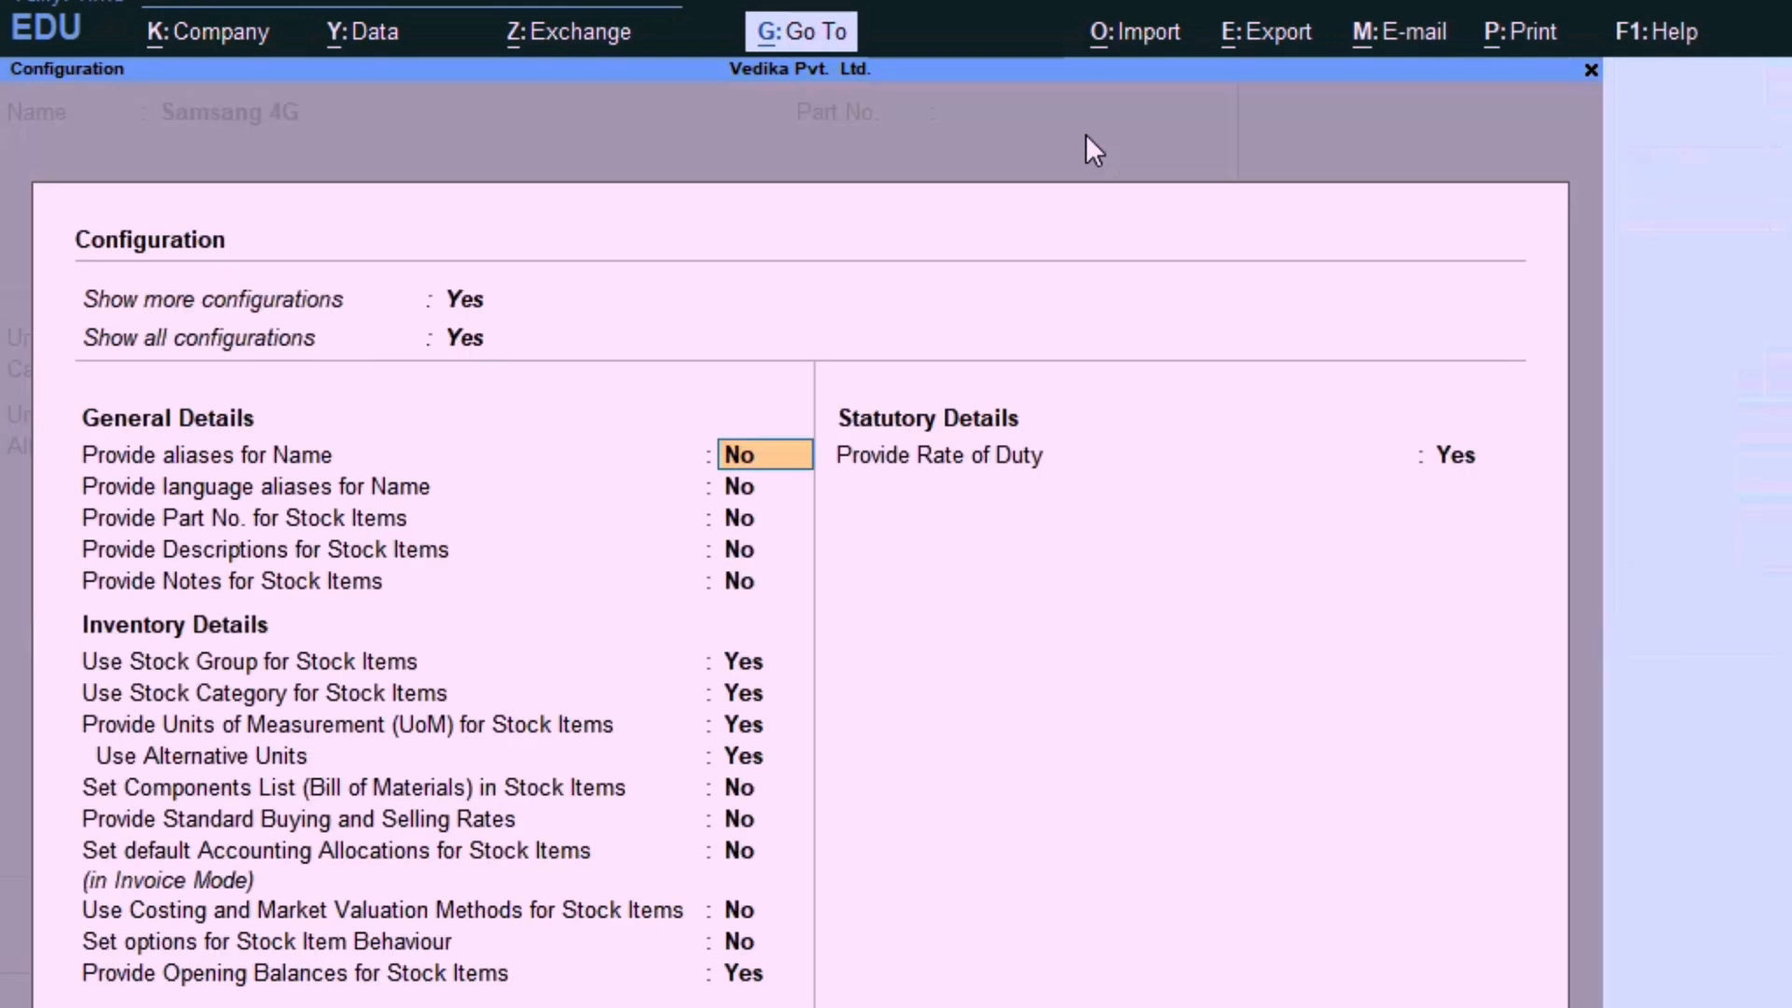
key("Return")
key("Return")
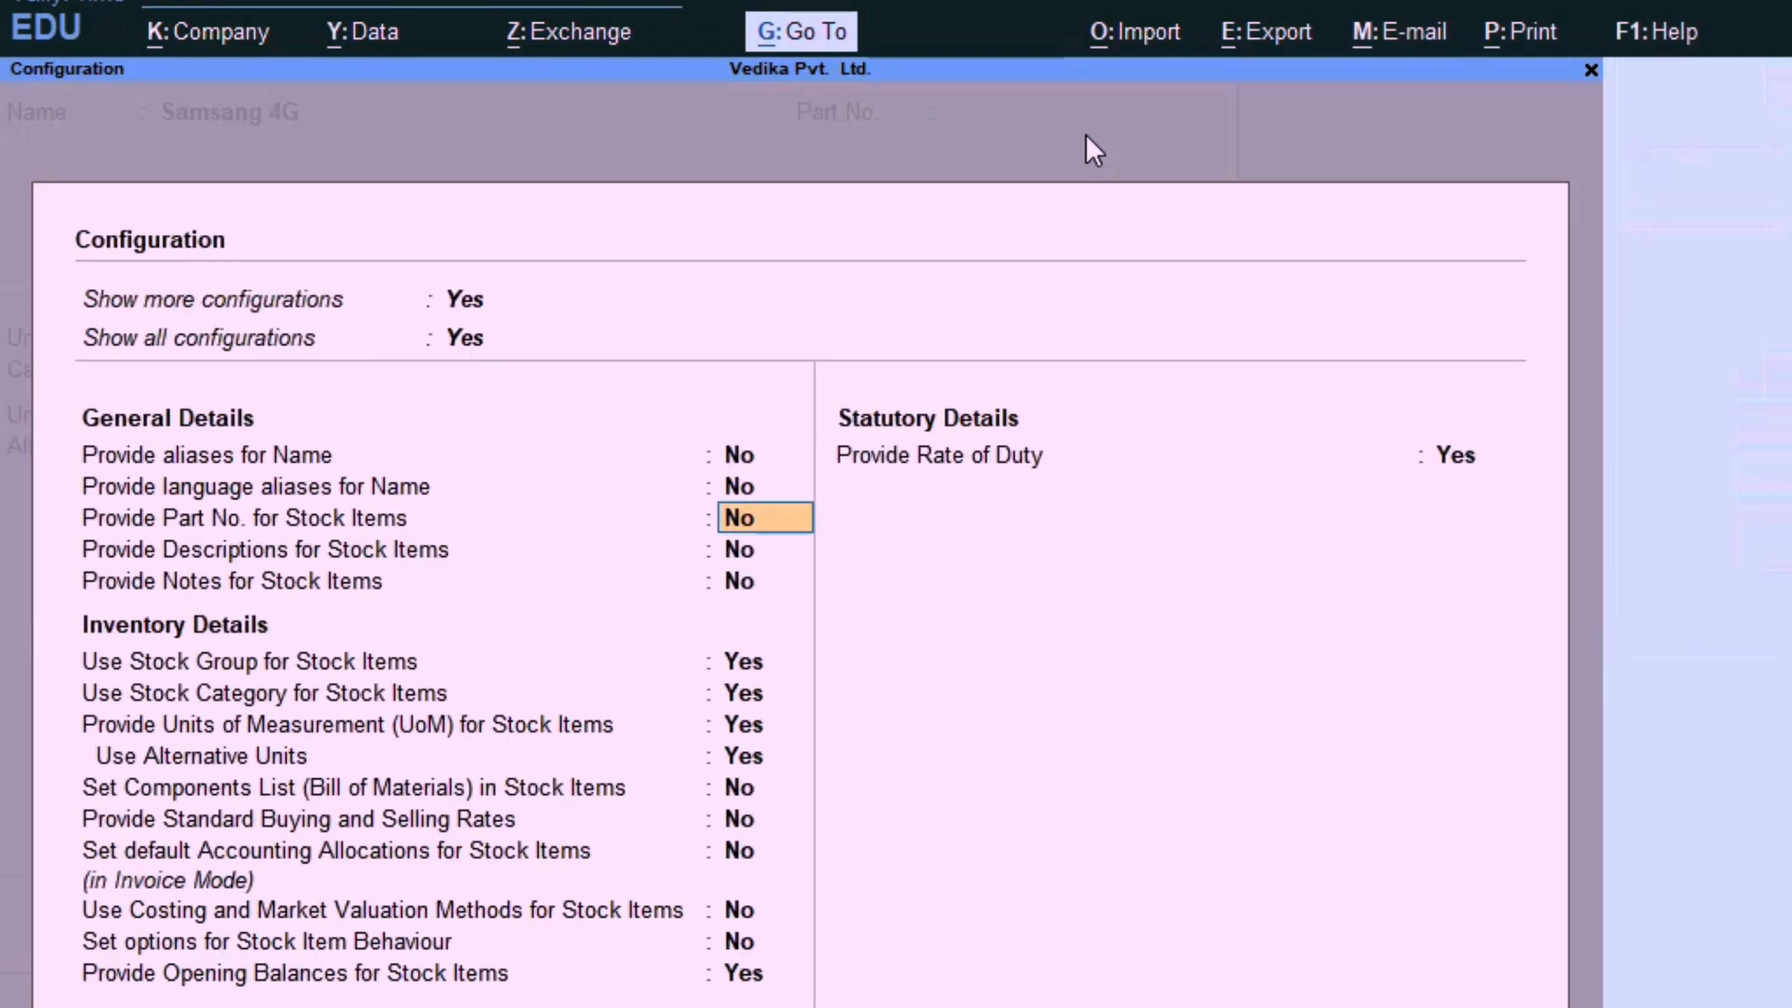
key("Return")
key("Escape")
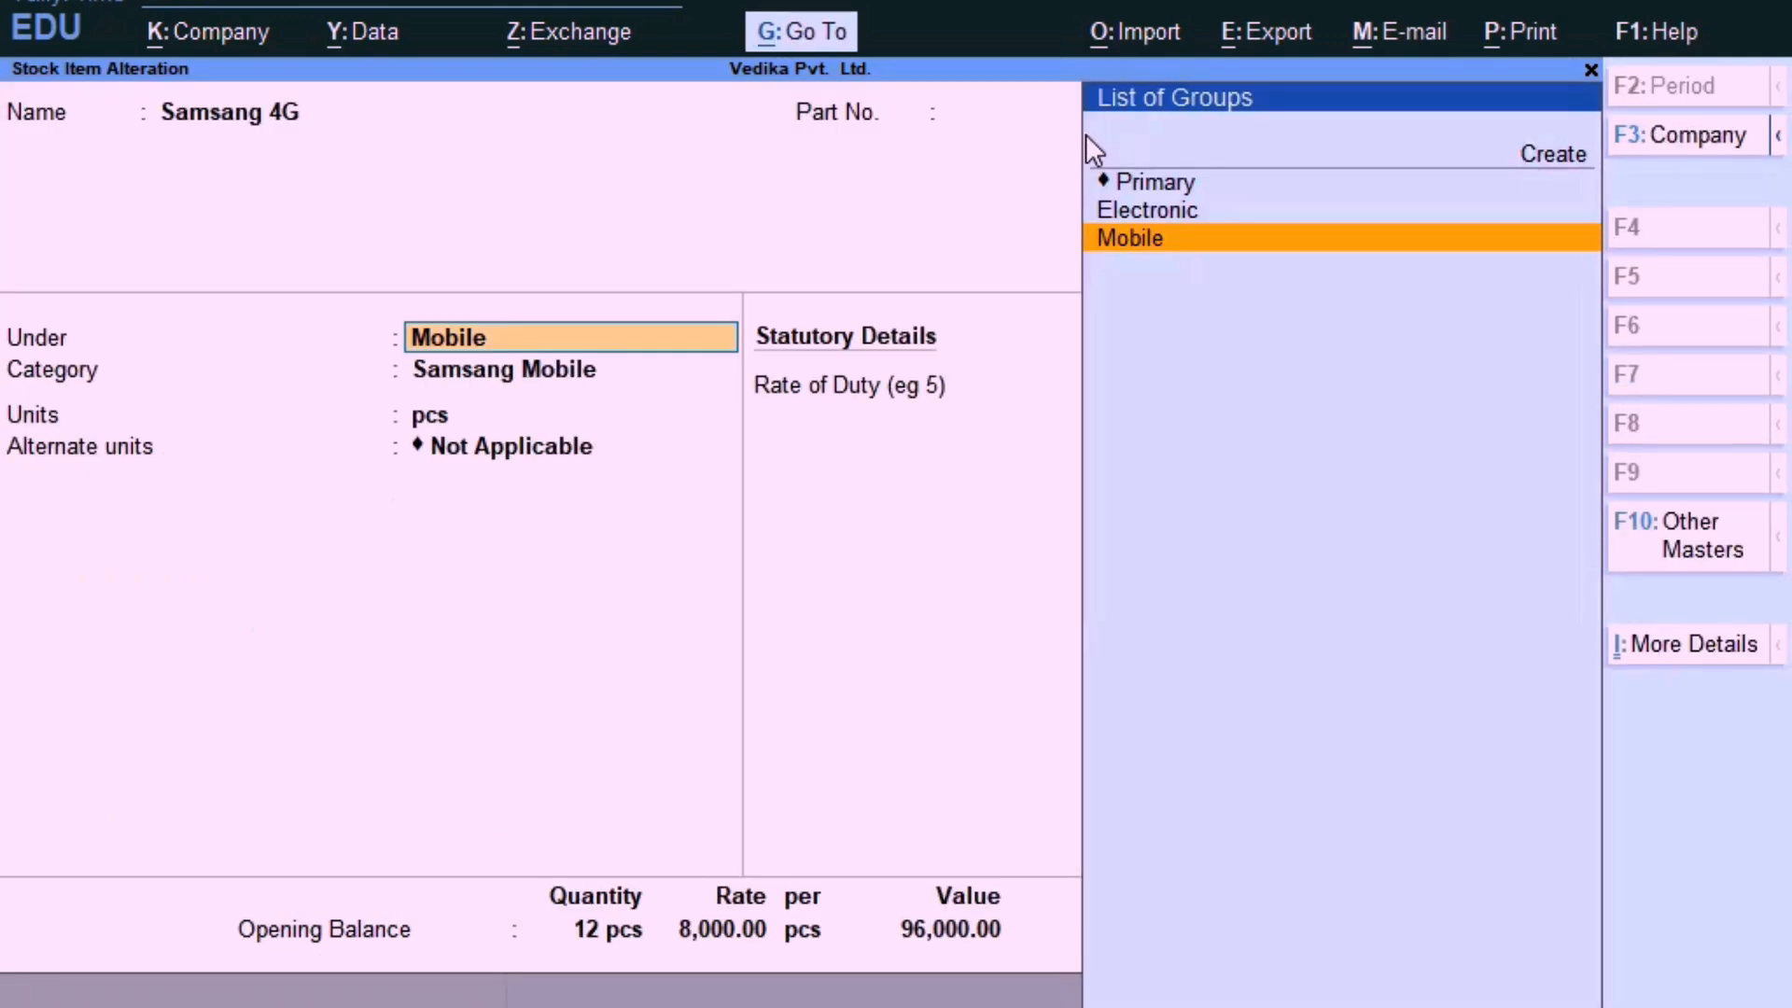
Keep Mobile as the group, Samsang Mobile as the category and pcs as the unit, and go to alternate units.
key("Return")
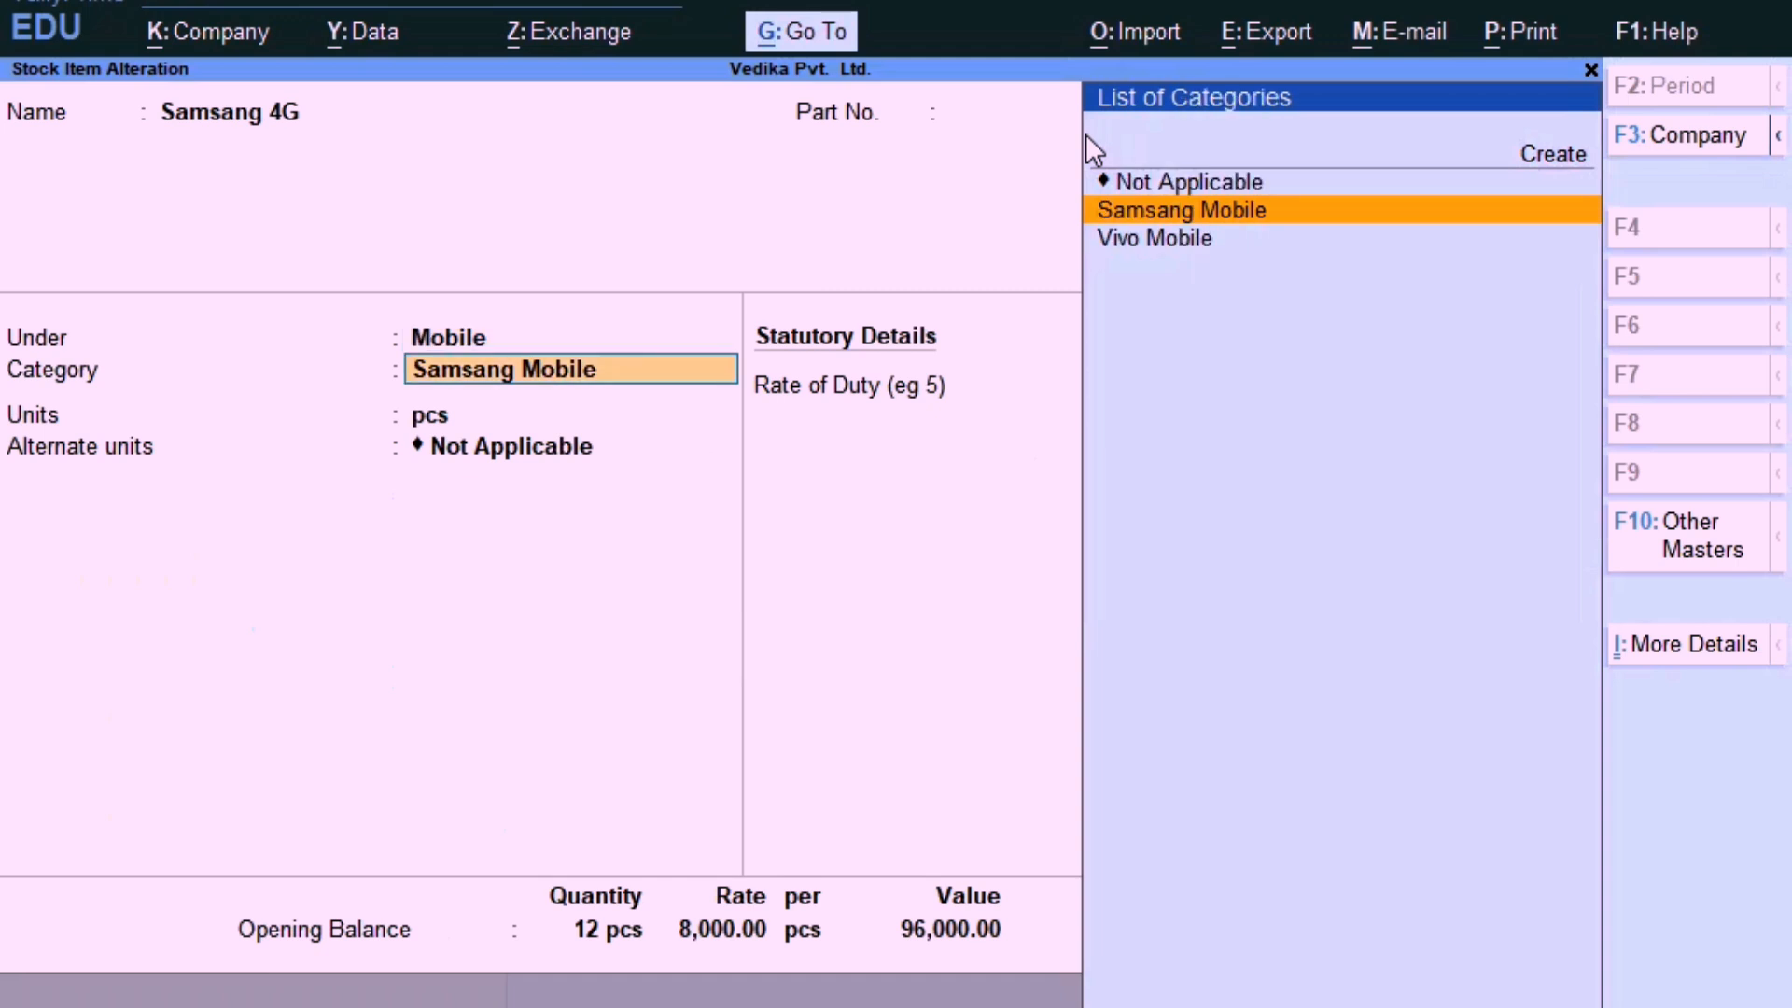
key("Return")
key("Return")
key("Return")
key("BackSpace")
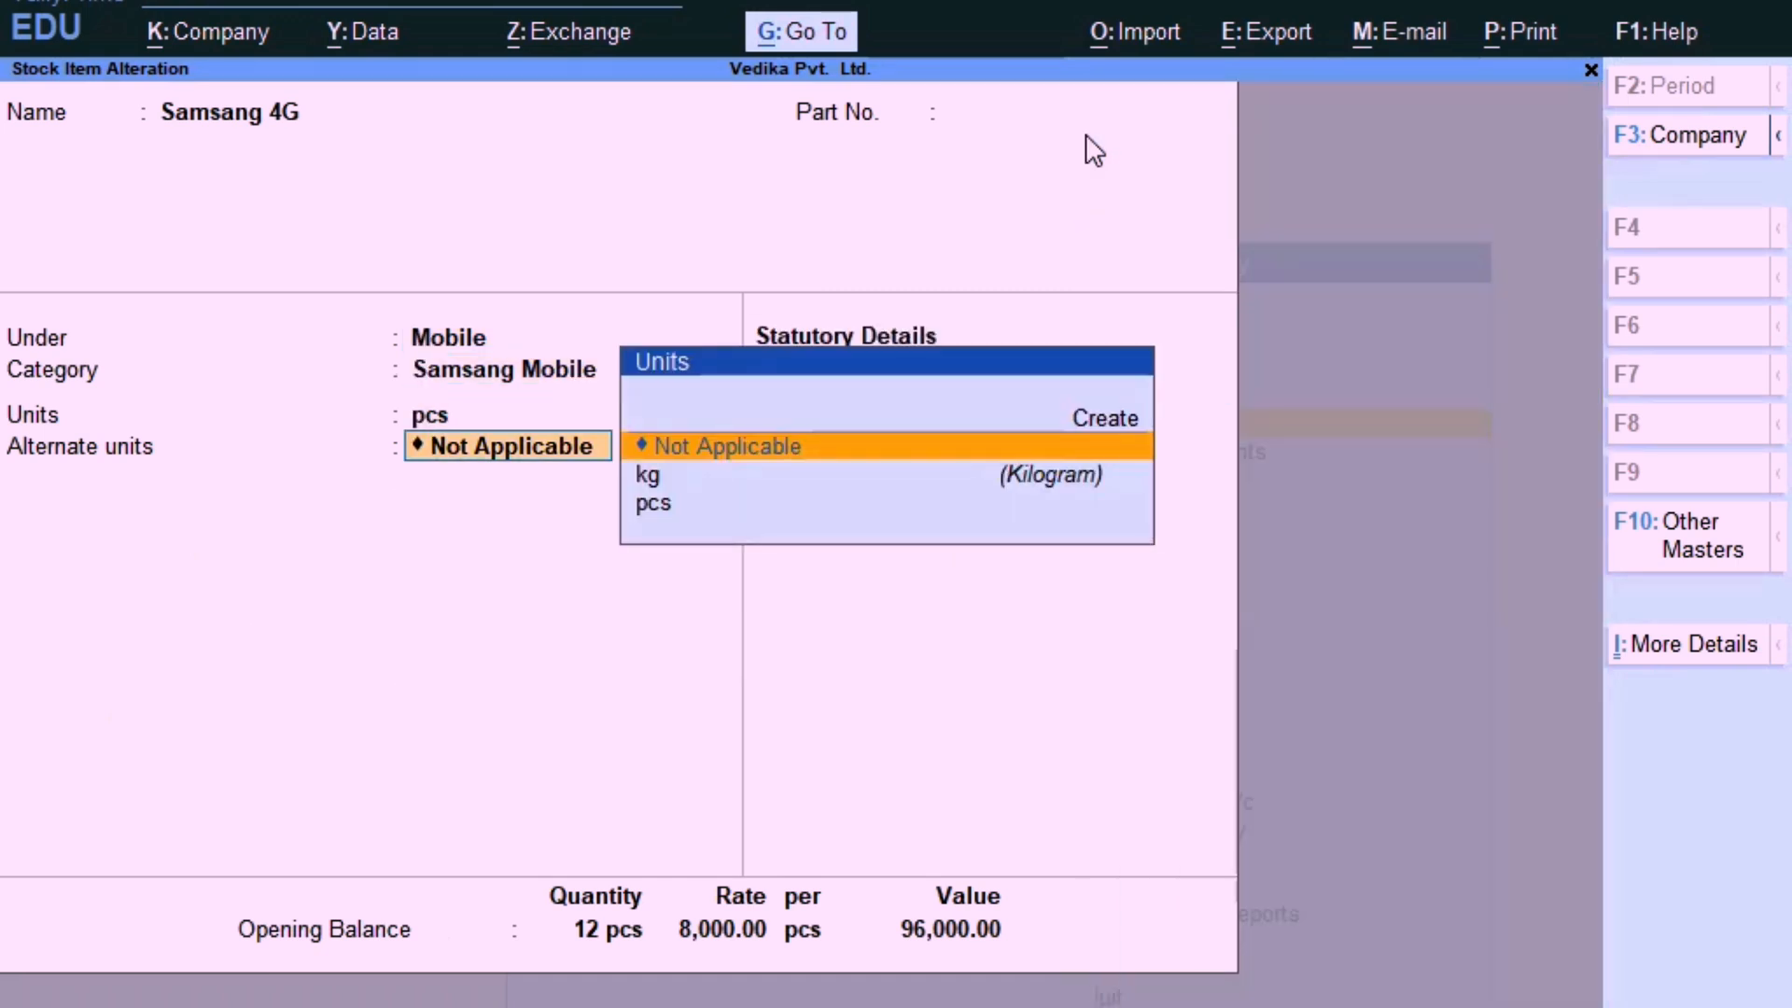
Set Use Alternative Units to No in the item's configuration and save the configuration.
key("F12")
key("Return")
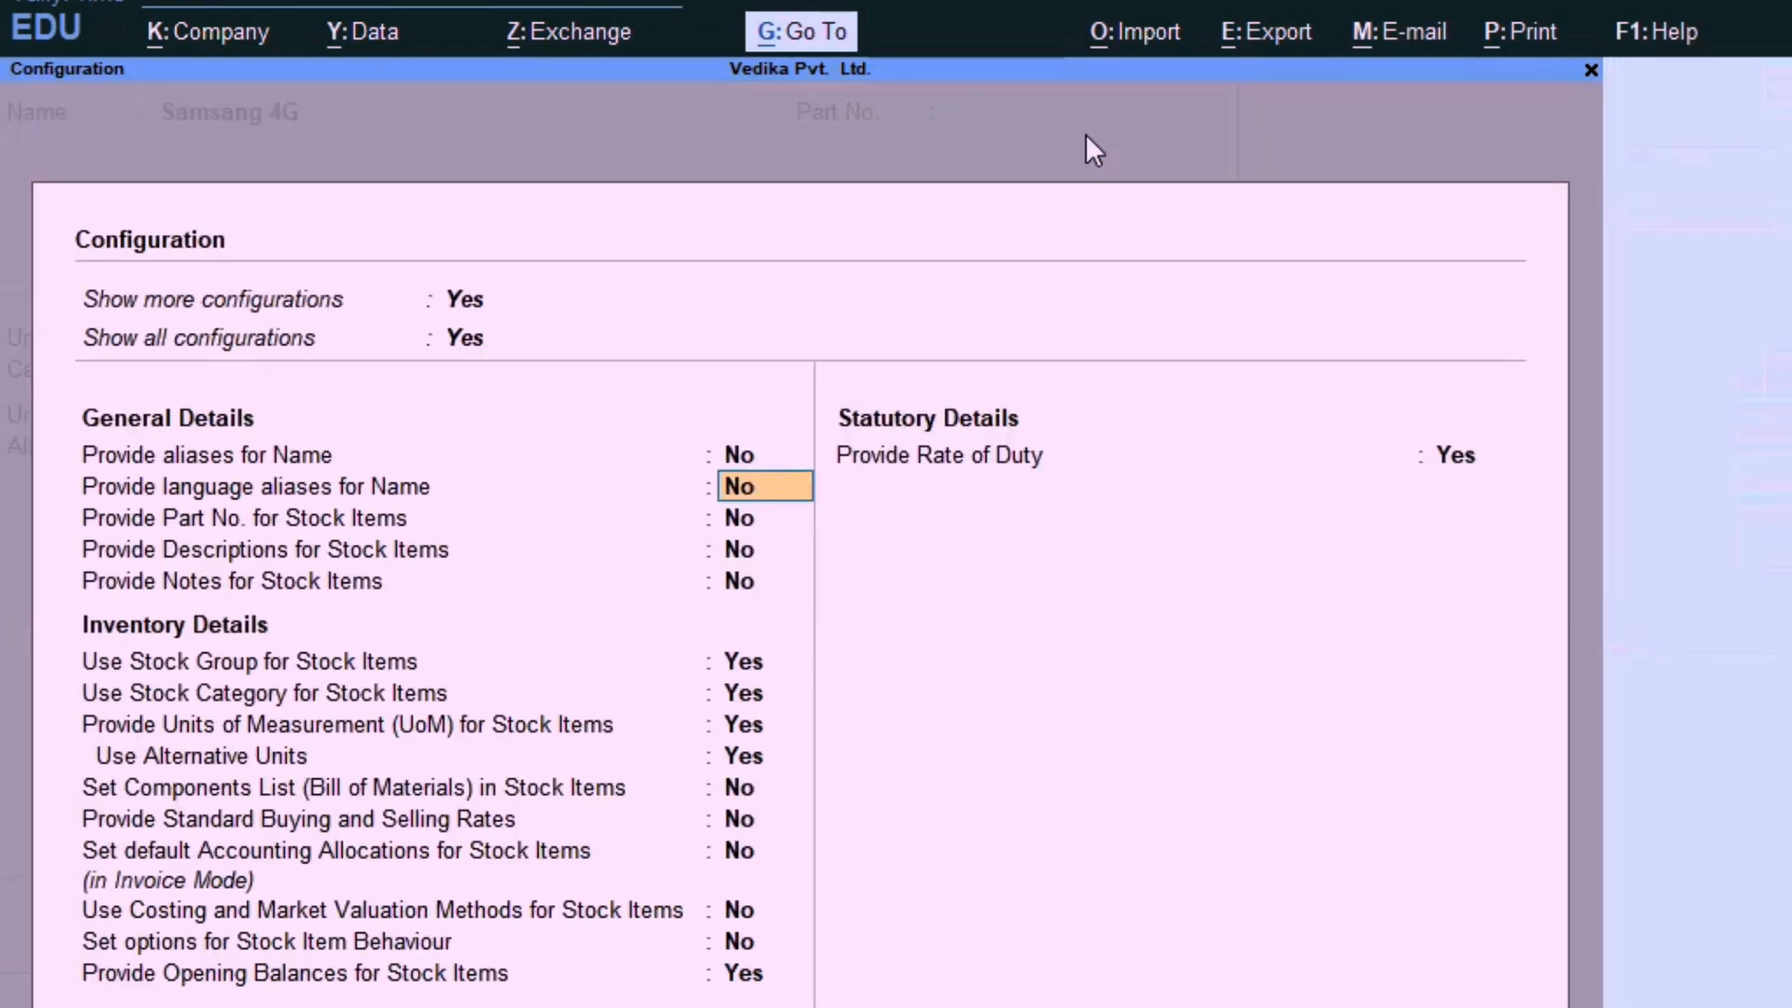
key("Return")
key("Return")
key("Return")
key("Return")
key("Return")
key("Return")
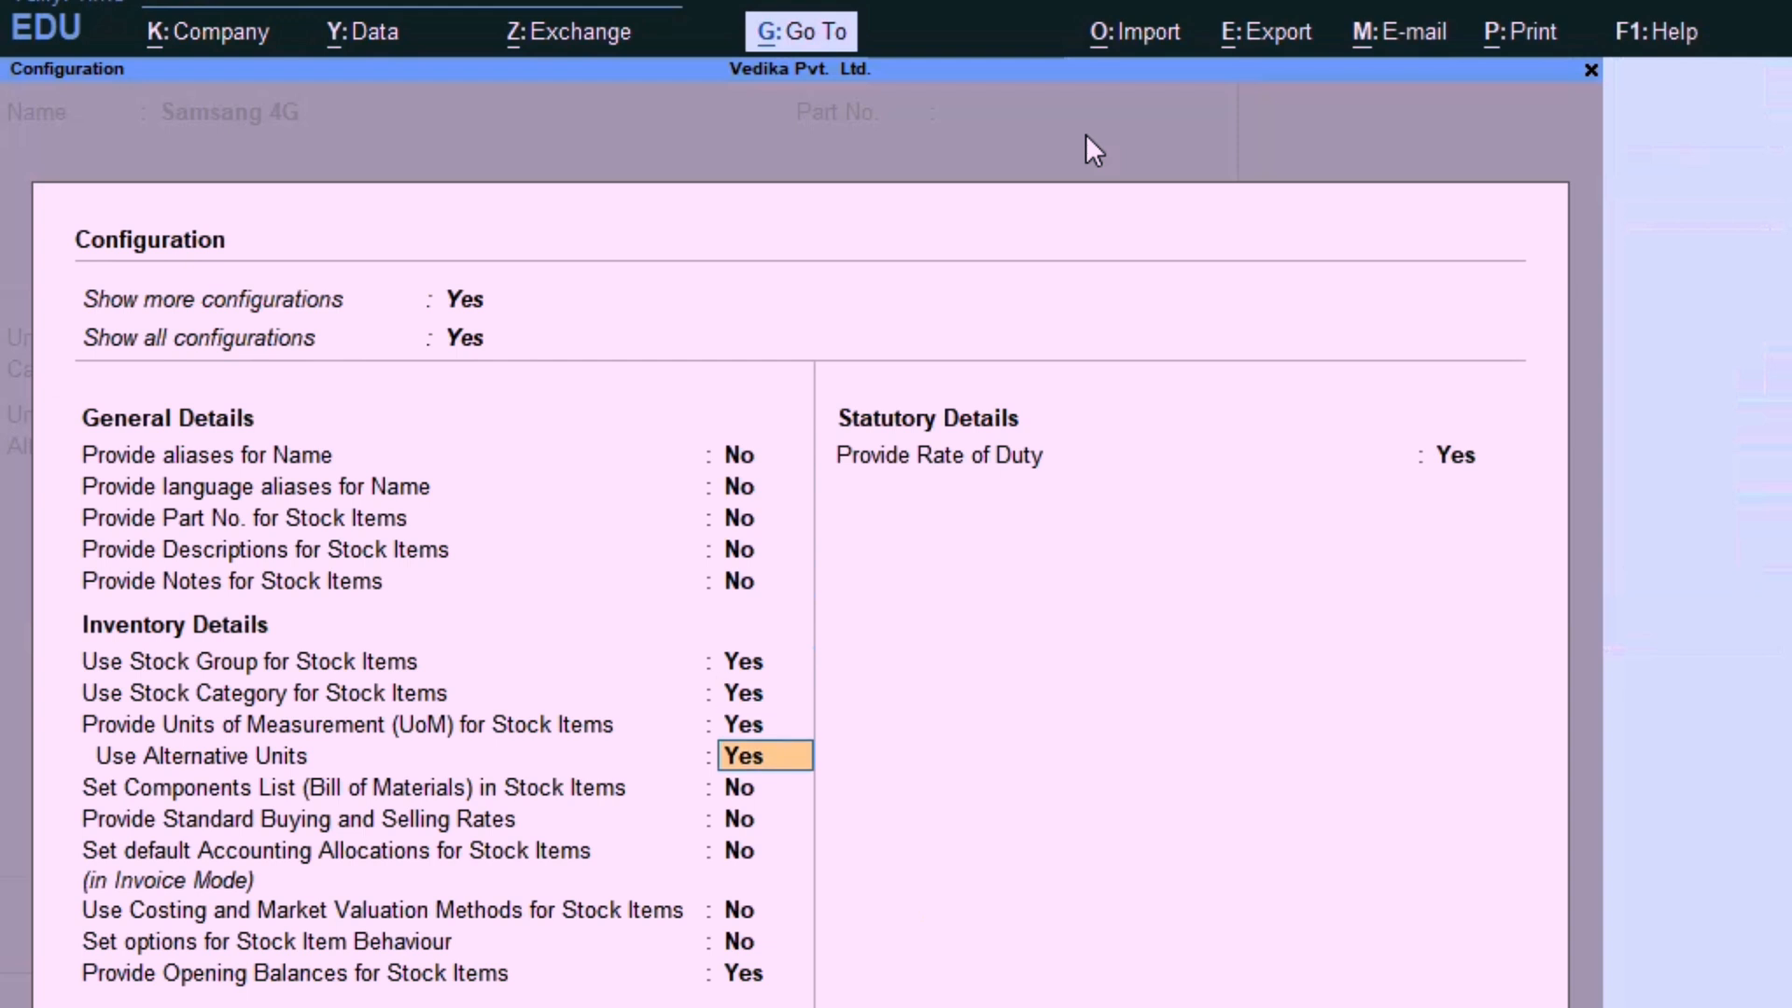
type("n")
key("Return")
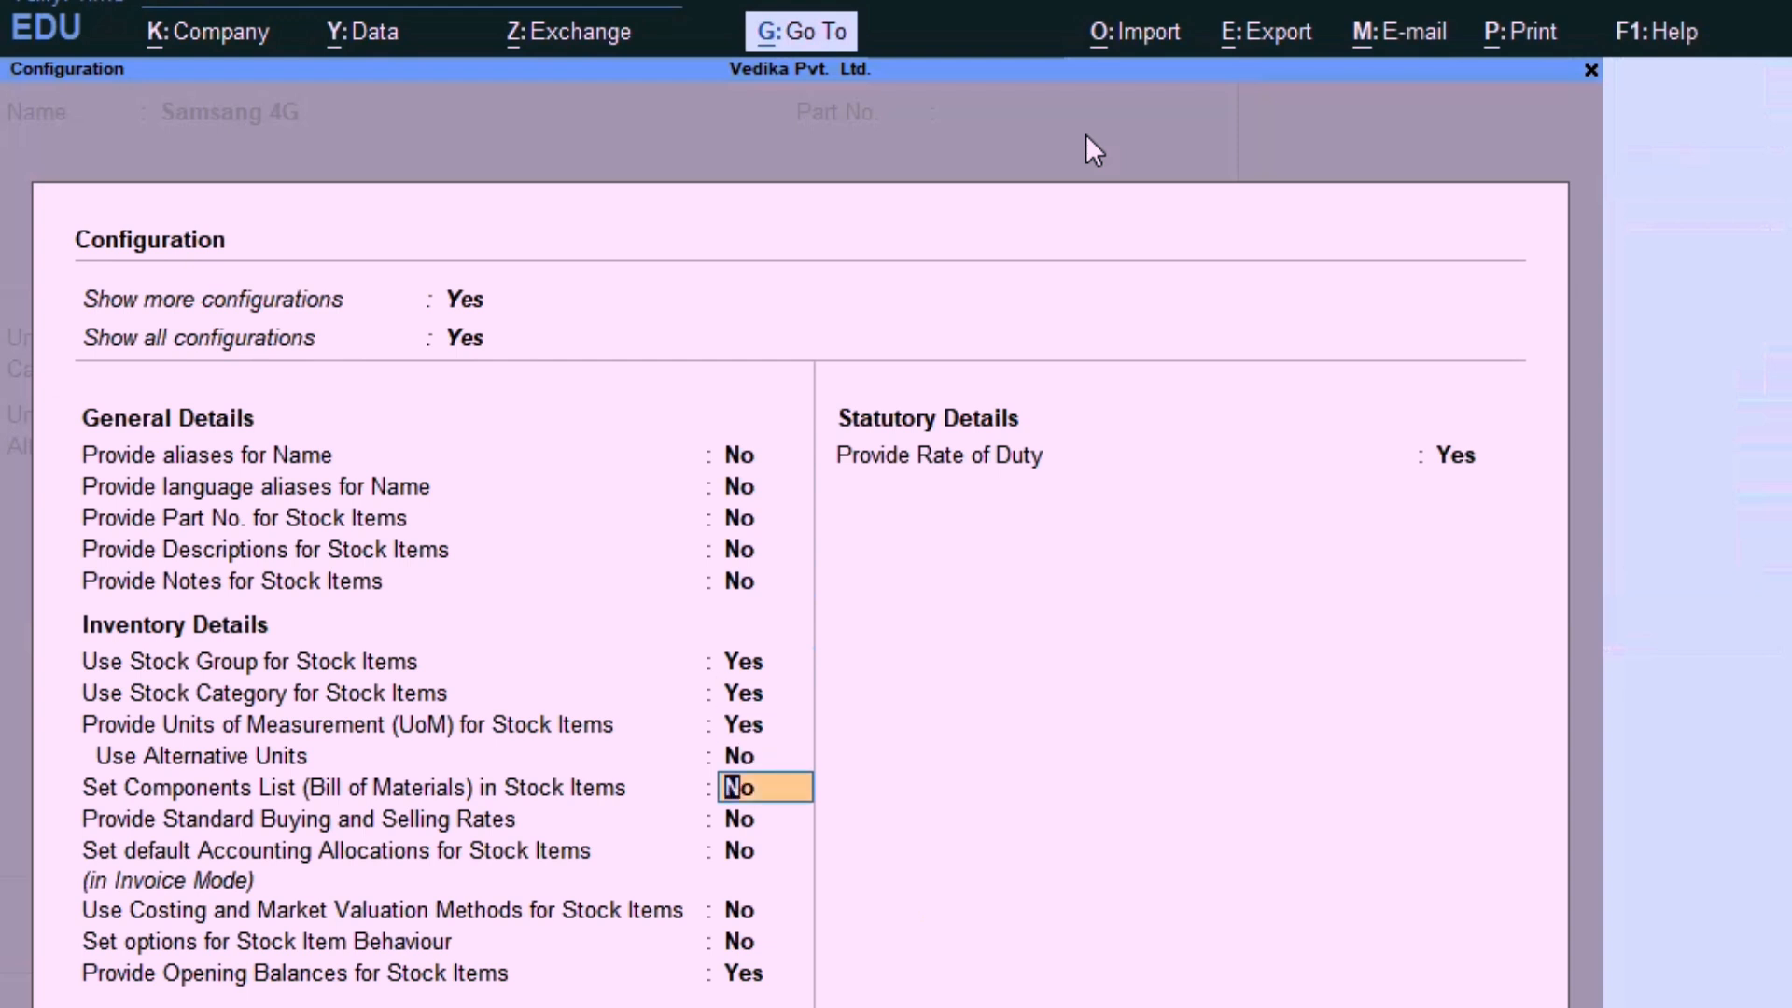
key("ctrl+a")
key("Return")
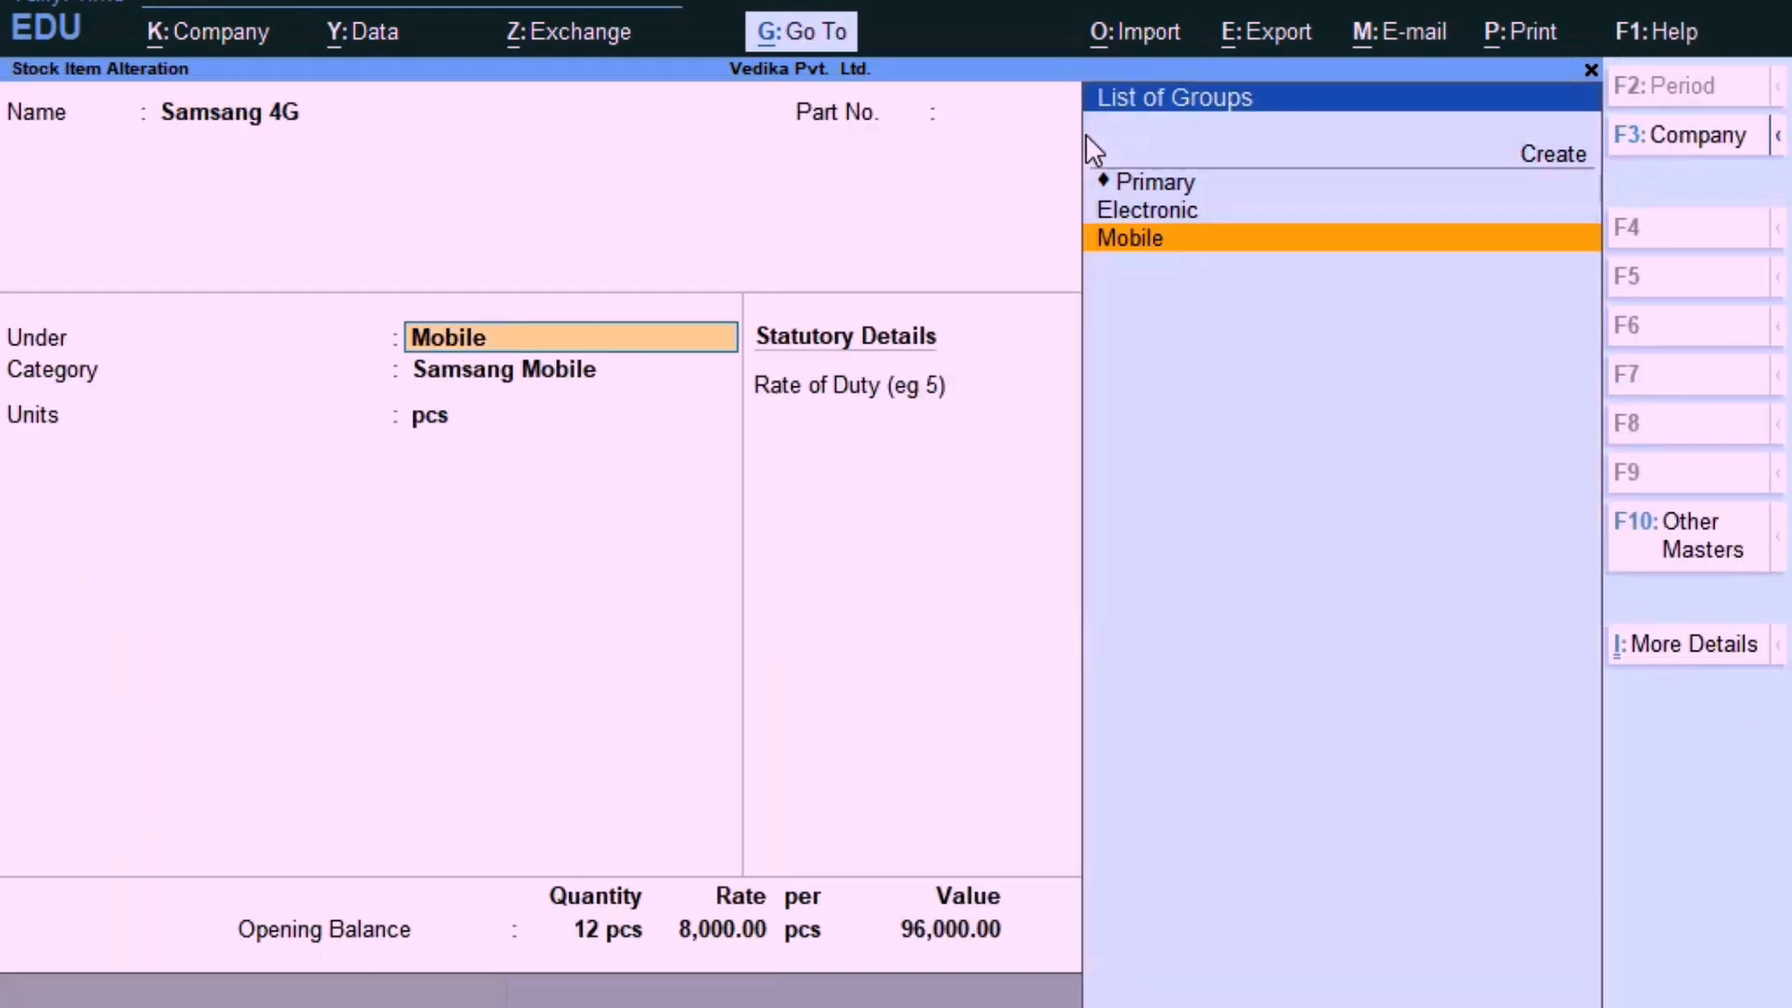
key("Return")
key("Return")
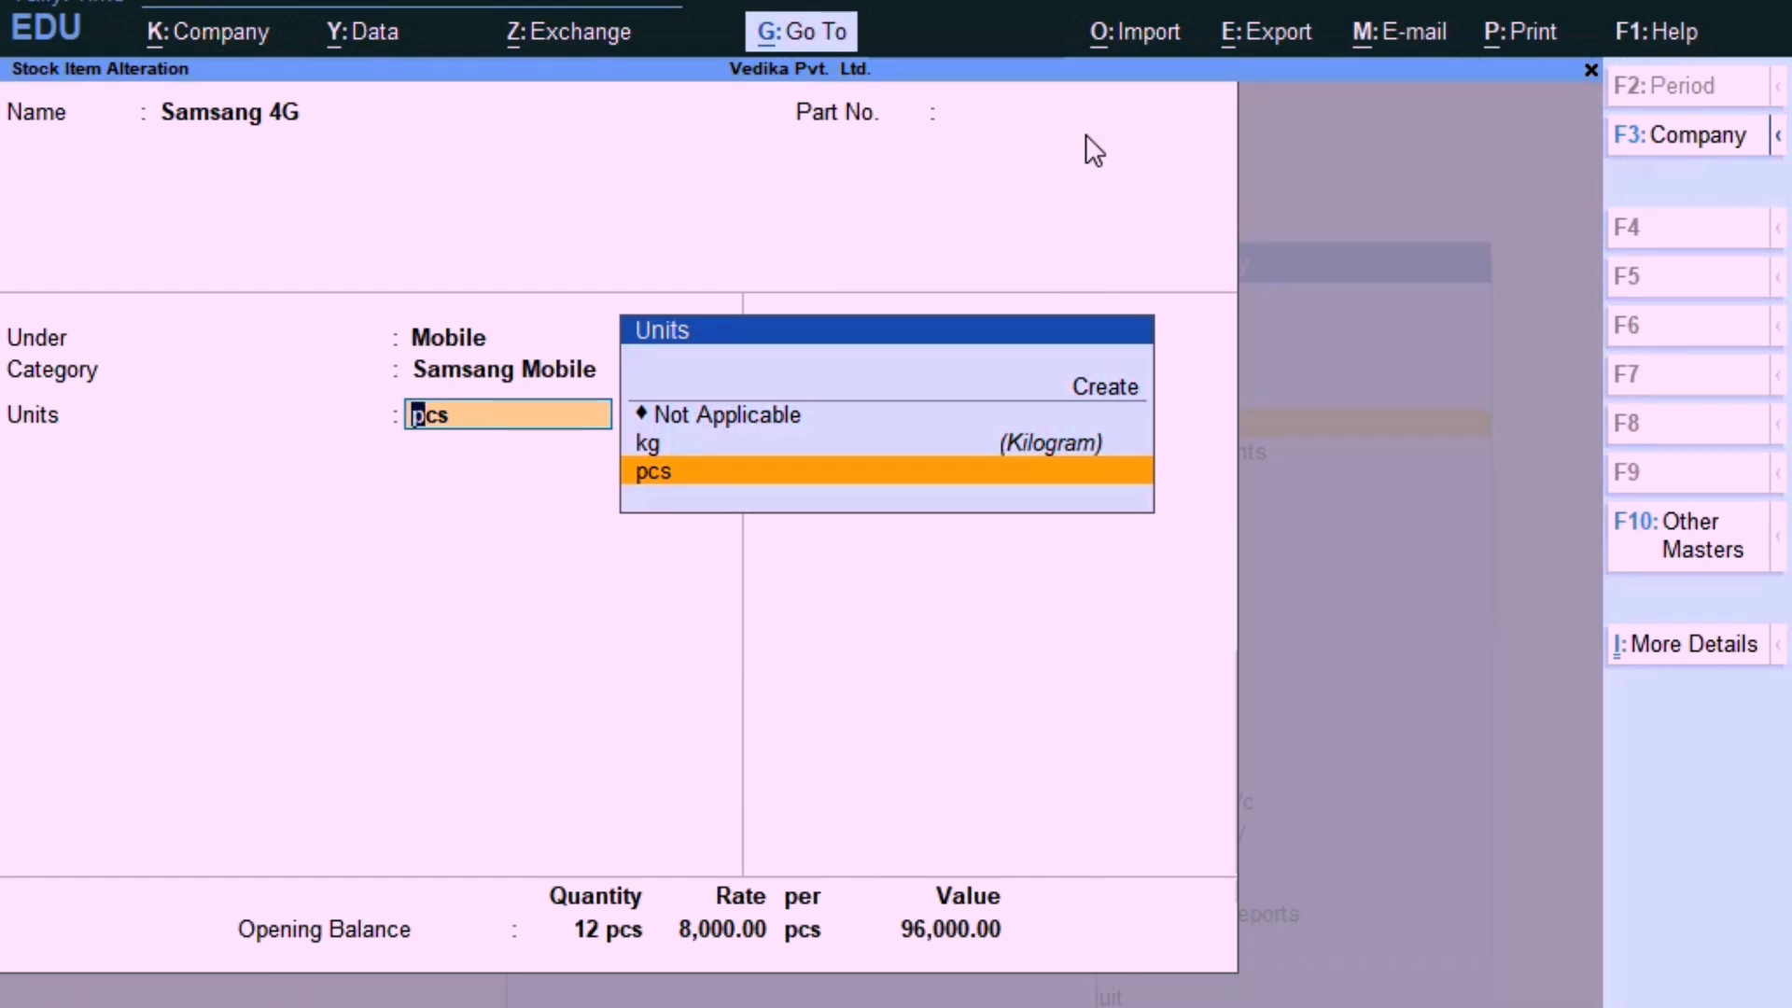
key("BackSpace")
key("BackSpace")
key("BackSpace")
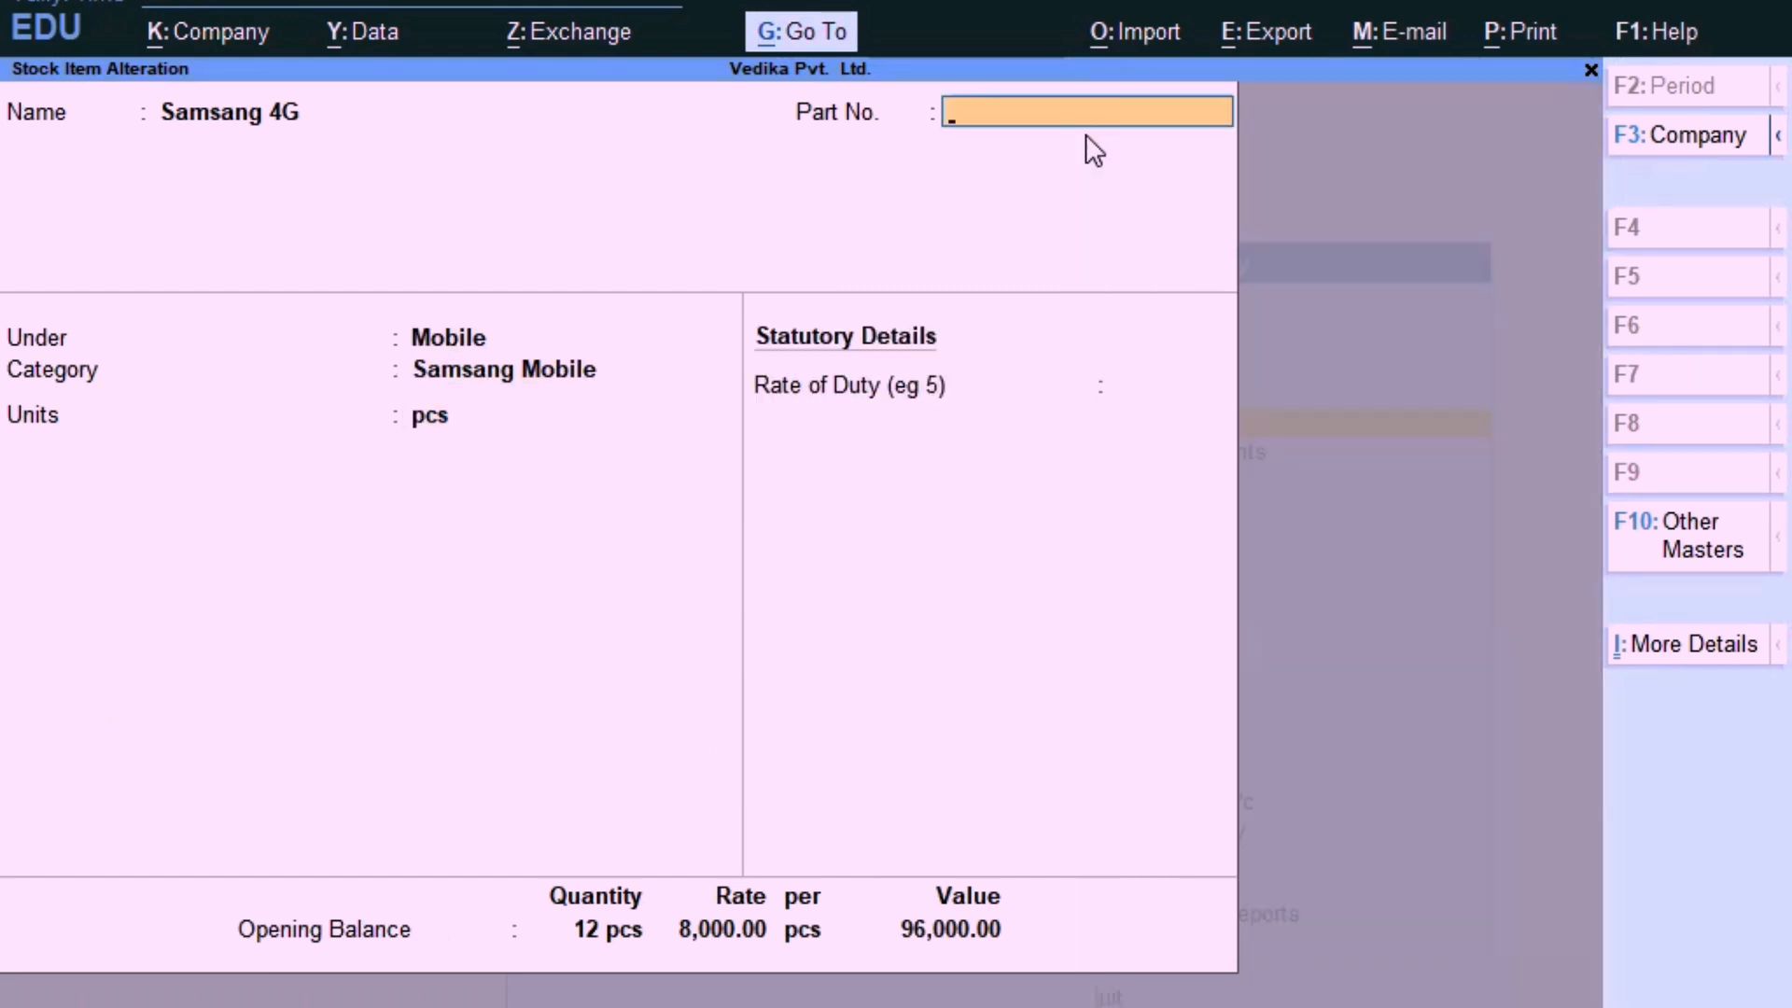
Clear the opening balance quantity of Samsang 4G, accept the alteration, and reopen the item.
key("Return")
key("Return")
key("Return")
key("Return")
key("Return")
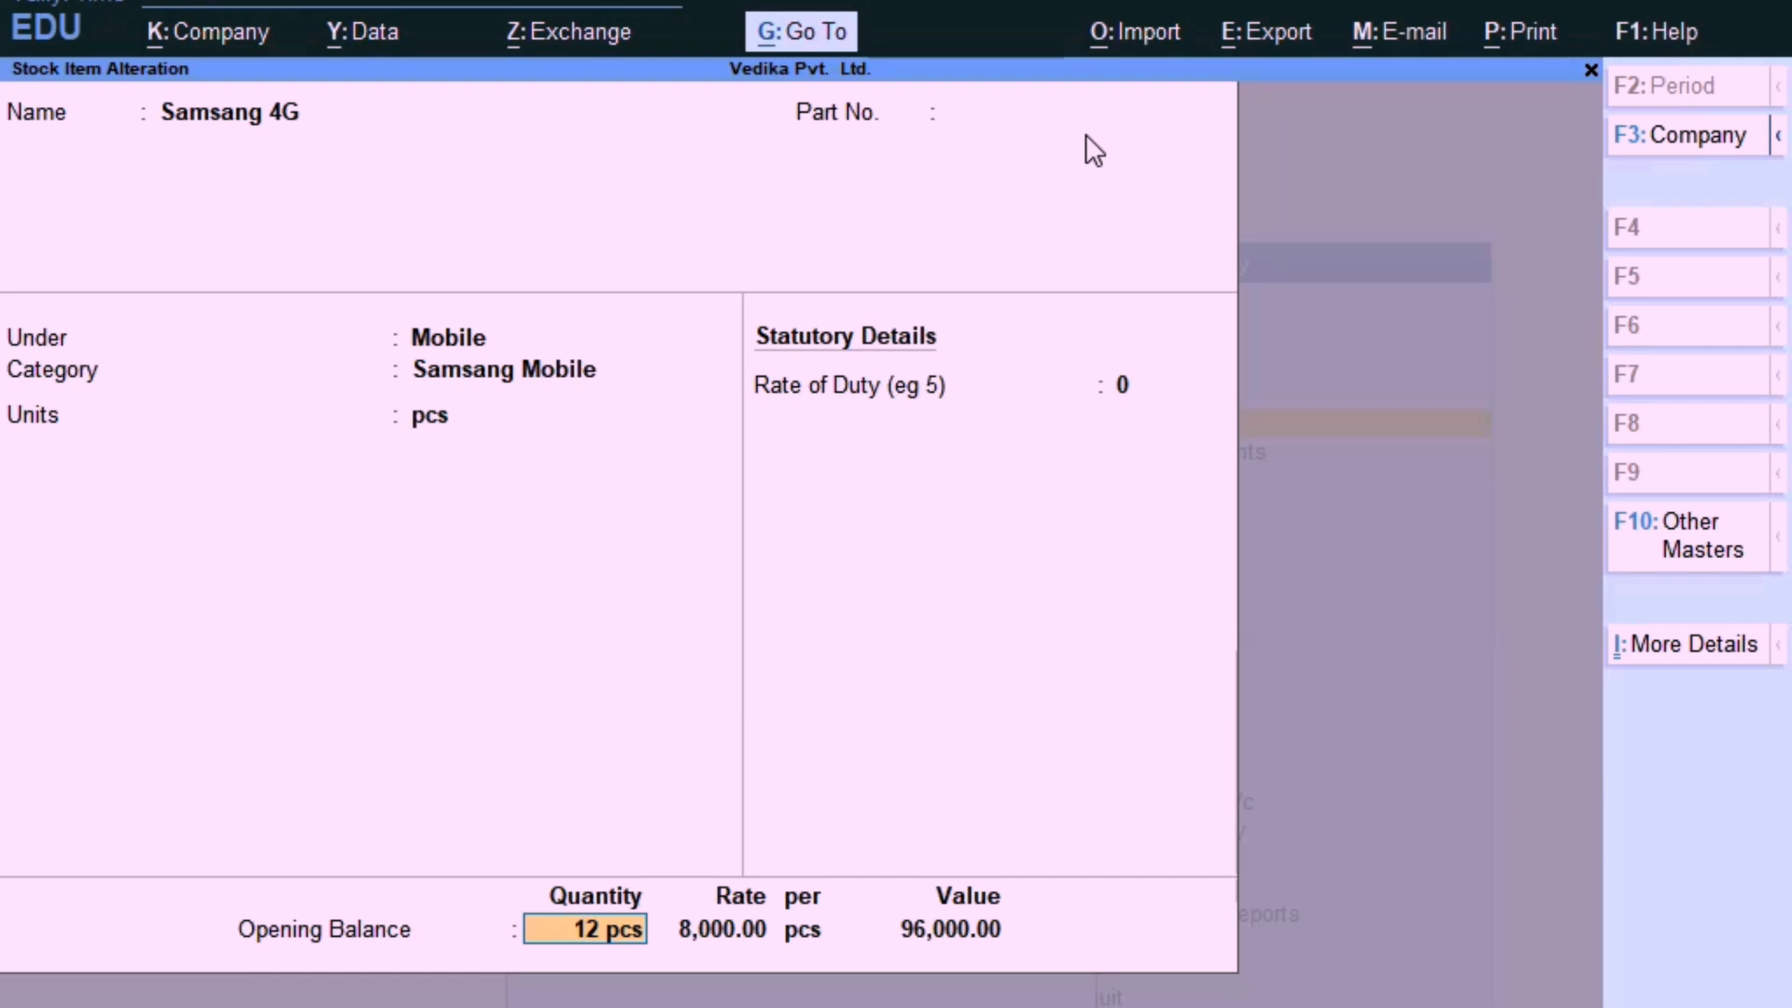
key("BackSpace")
key("Return")
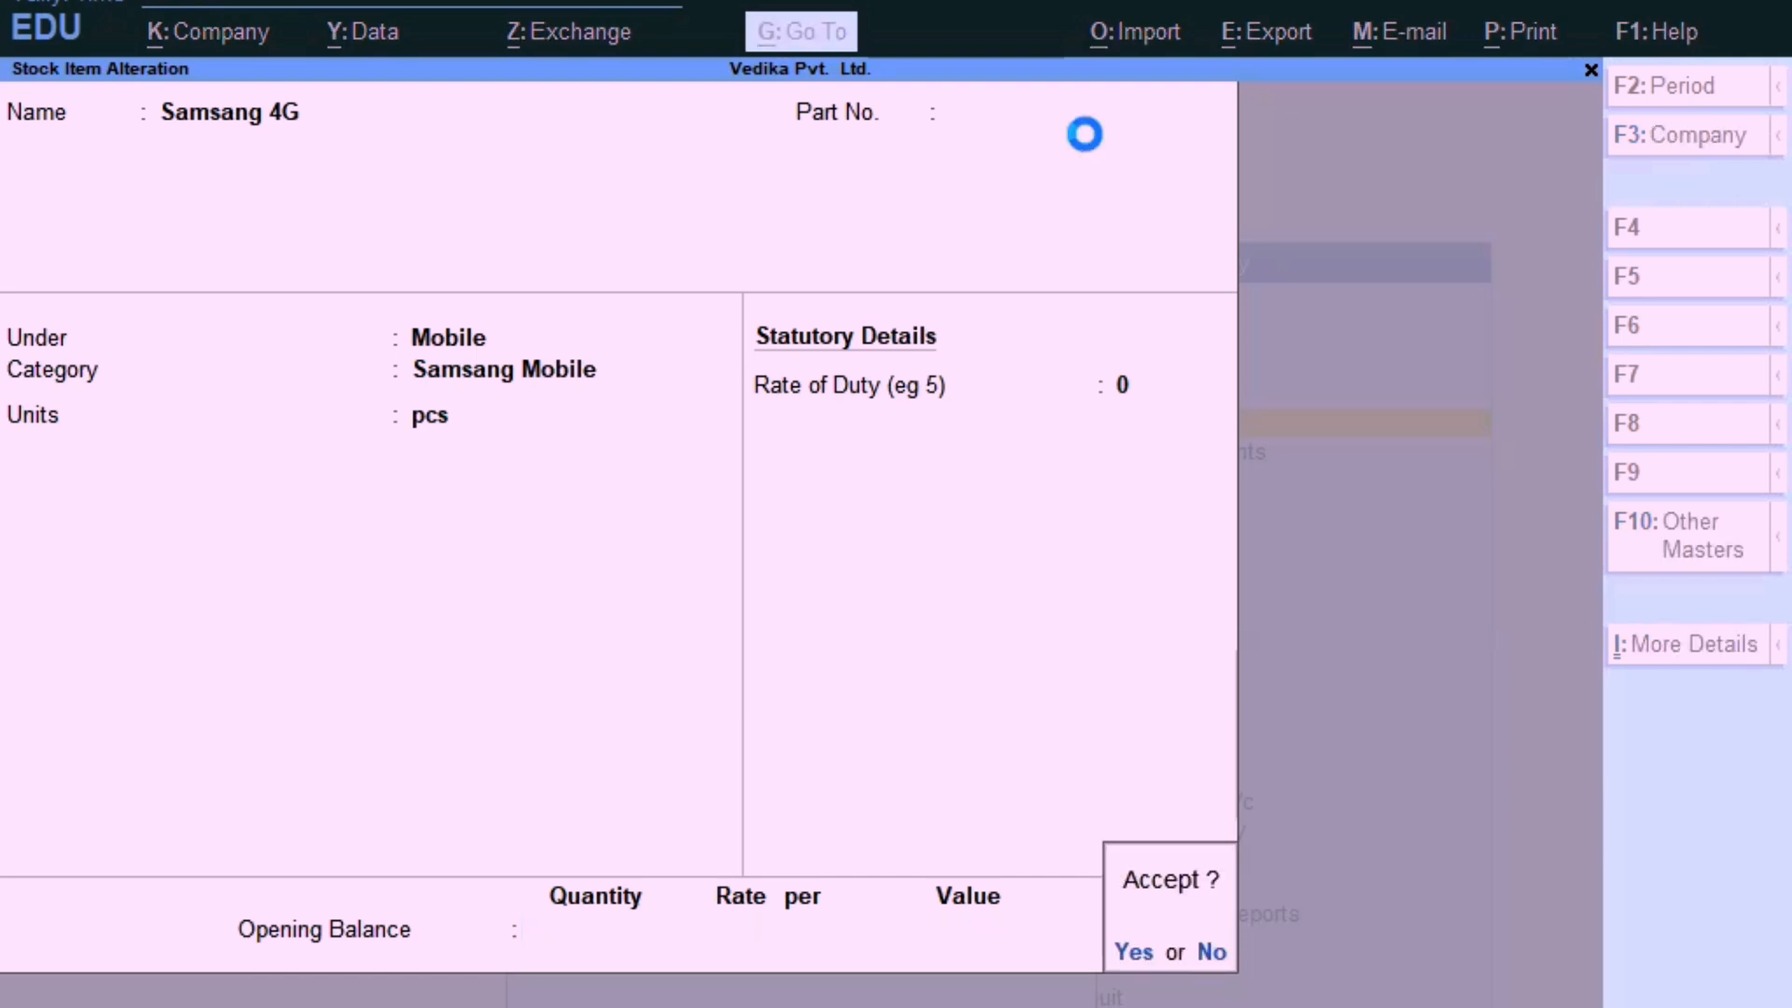
key("y")
key("Return")
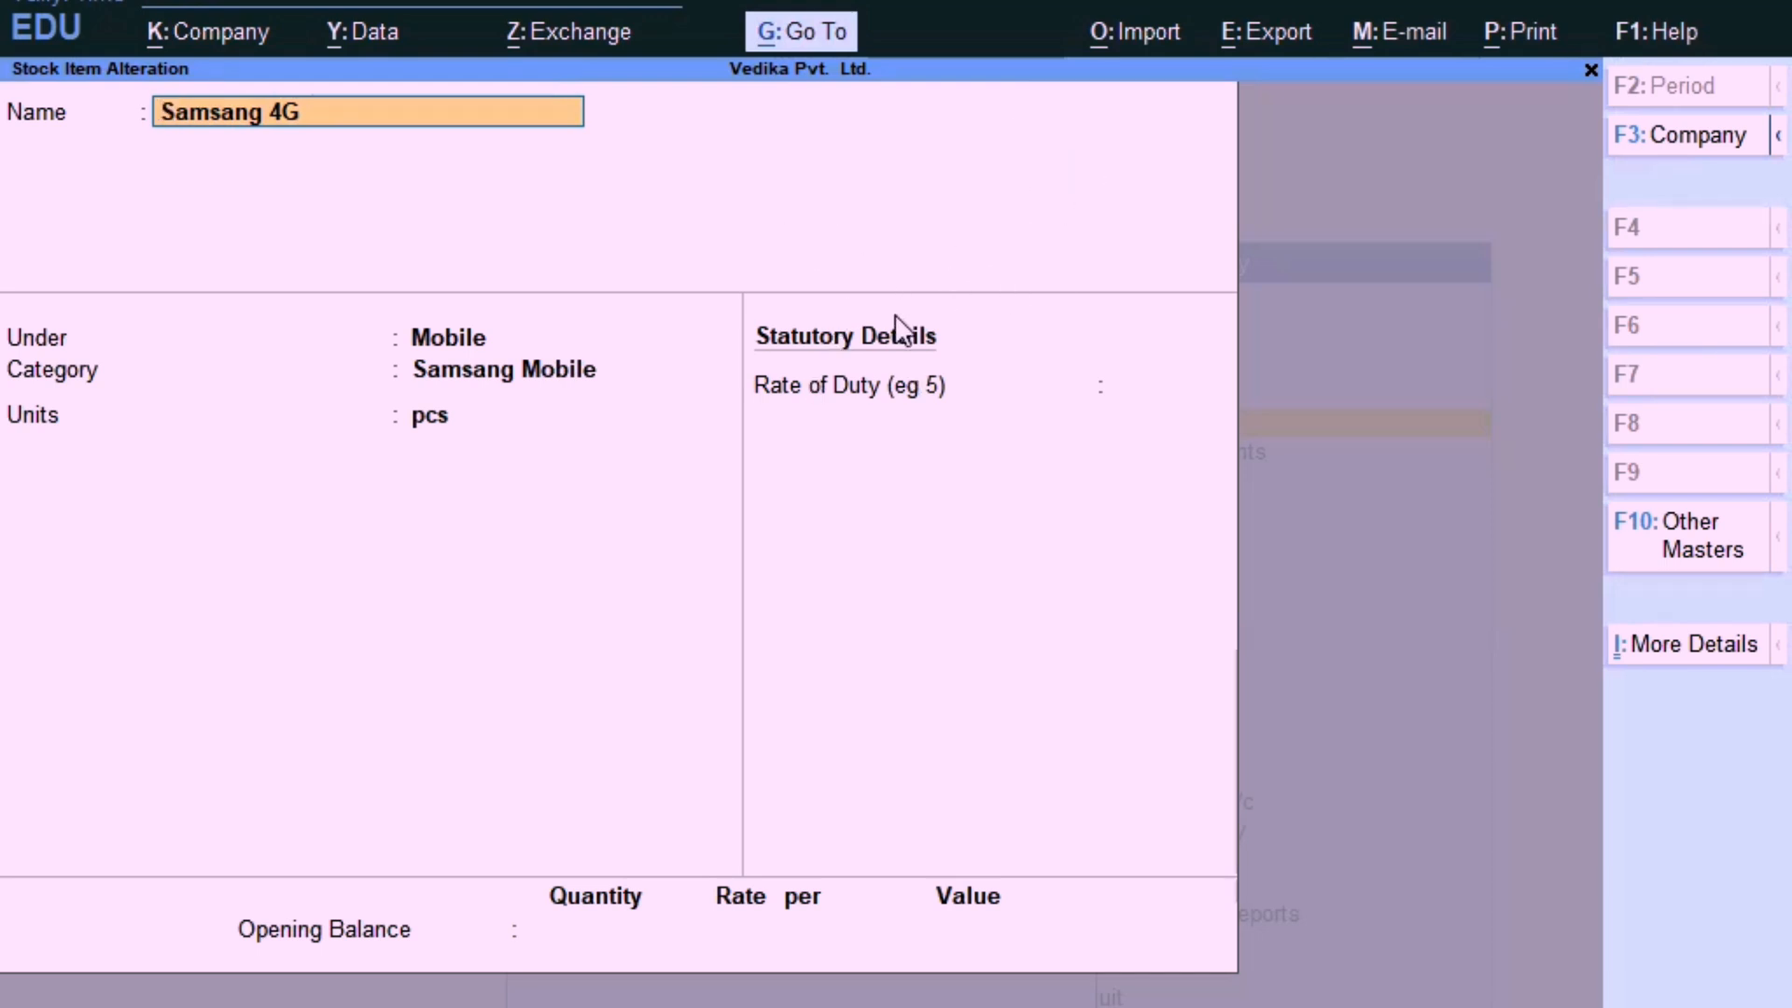
Review the stock item configuration options from the general details through Provide Rate of Duty.
key("F12")
key("Return")
key("Return")
key("Return")
key("Return")
key("Return")
key("Return")
key("Return")
key("Return")
key("Return")
key("Return")
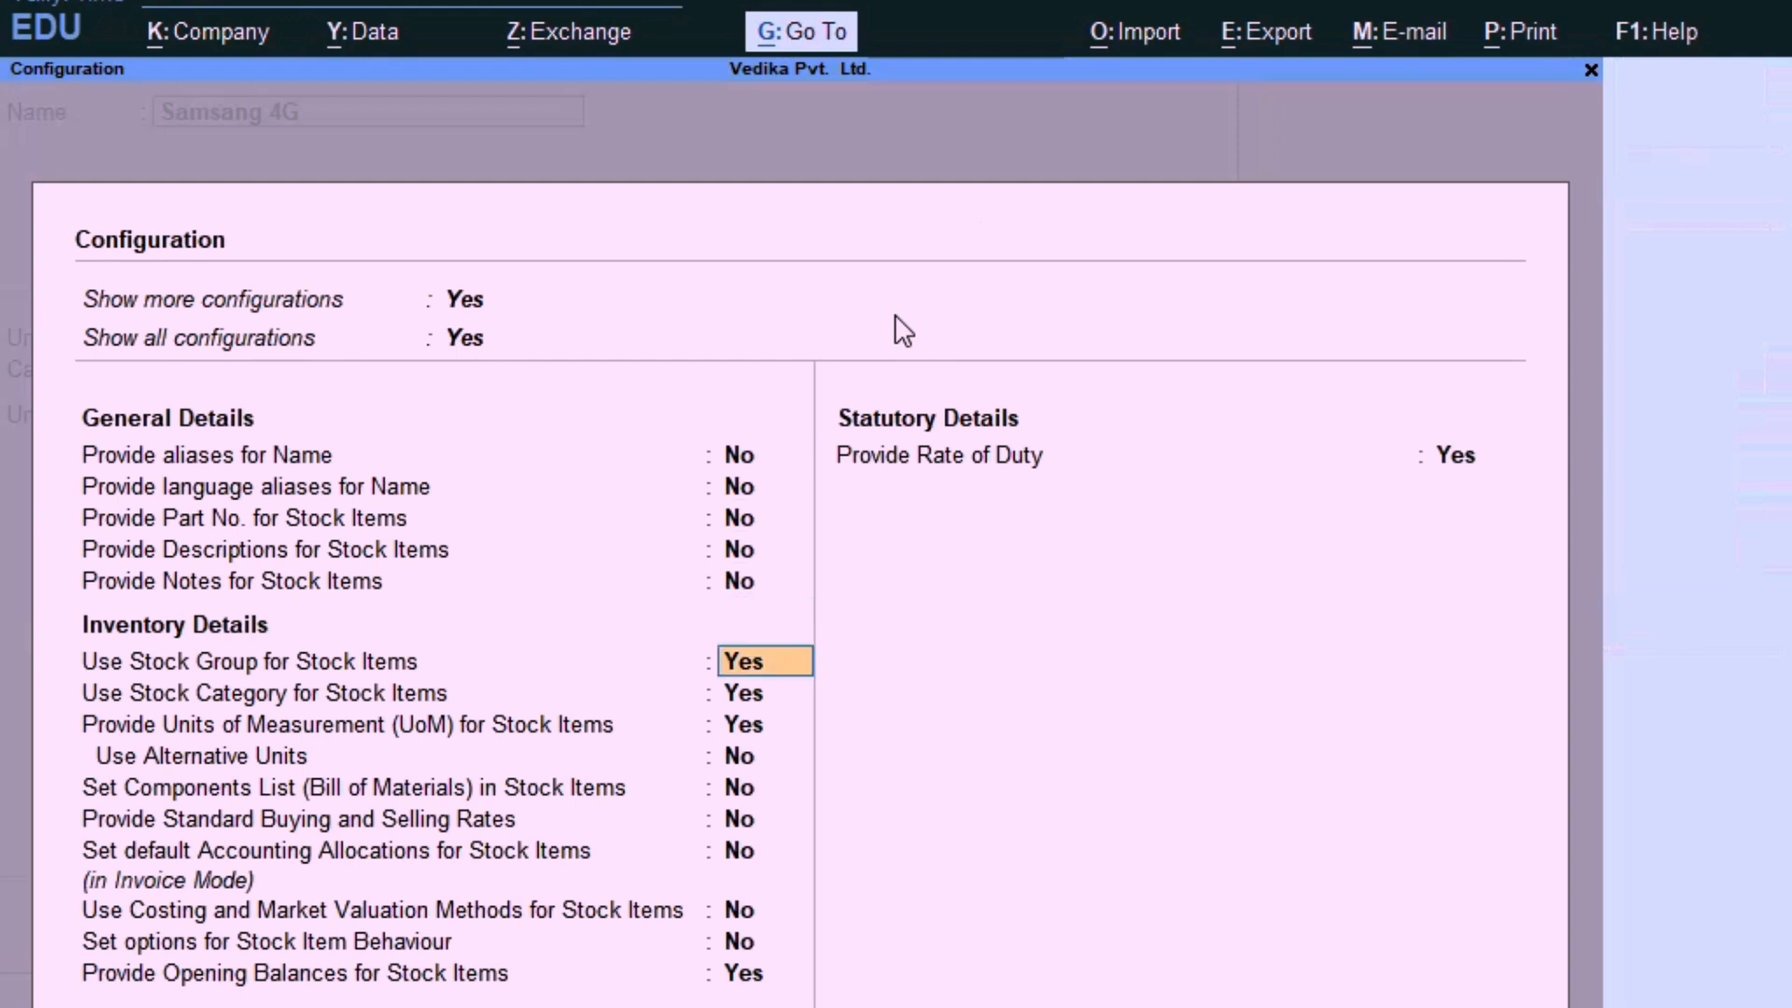
key("Return")
key("Return")
key("Return")
key("Return")
key("Return")
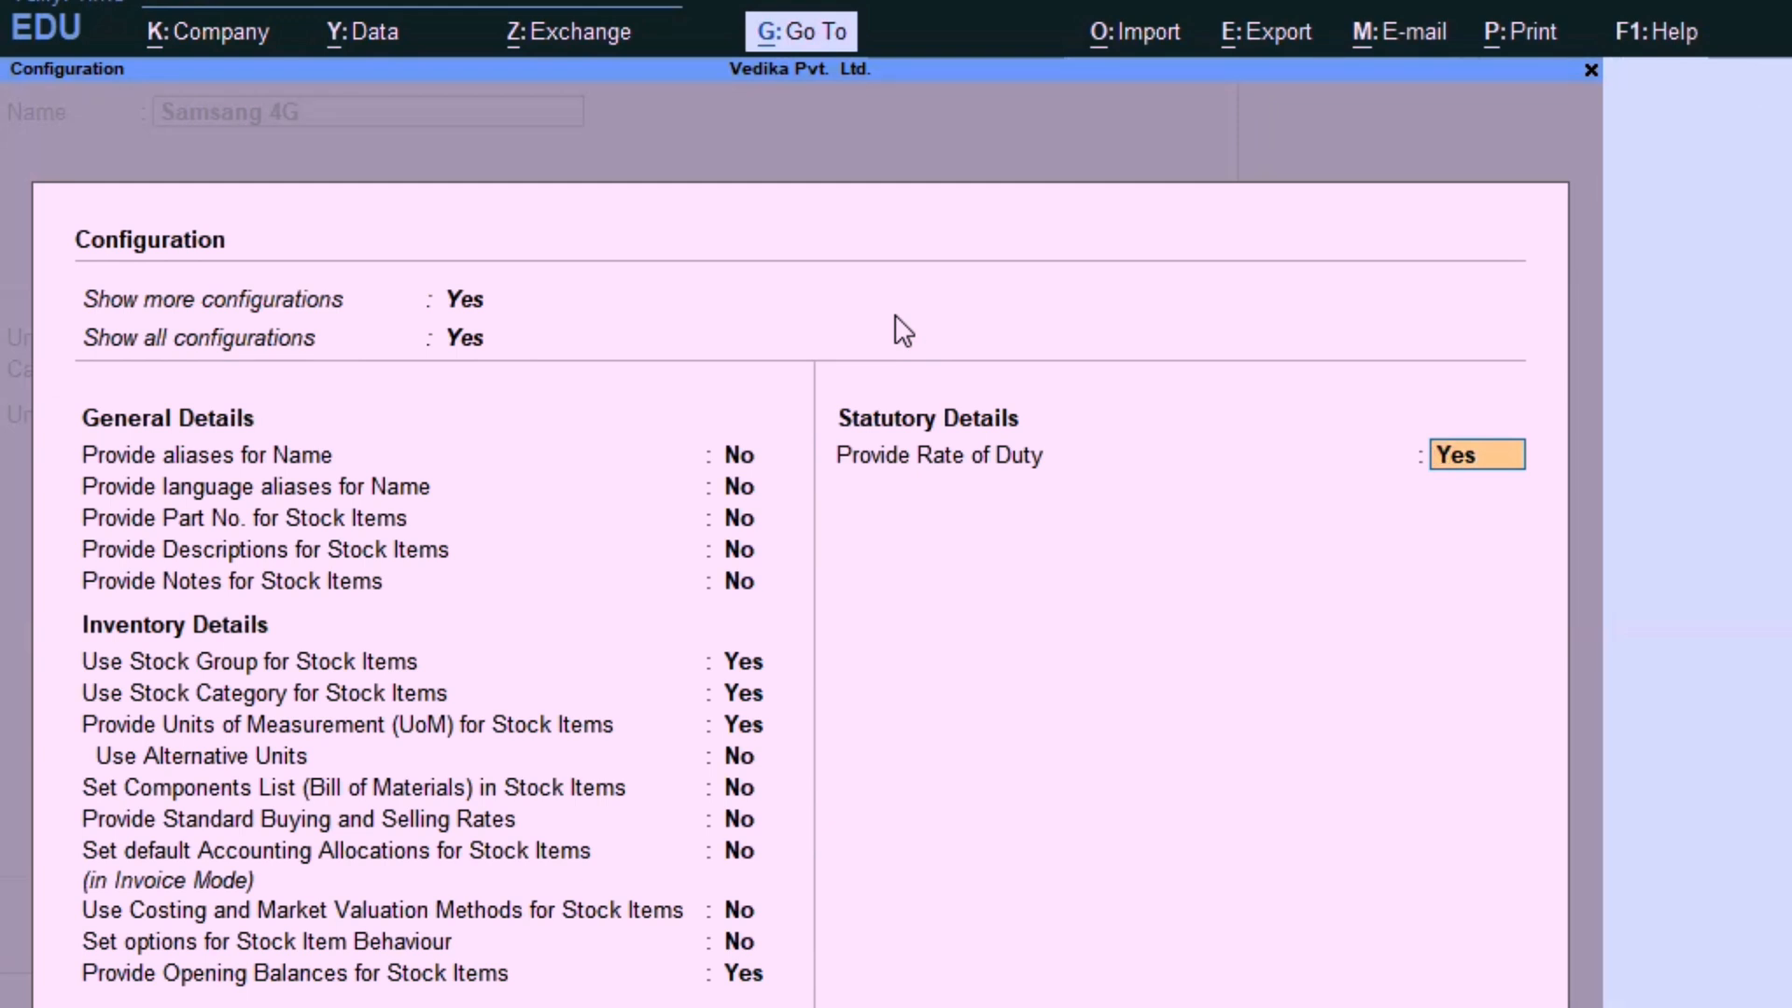
key("Return")
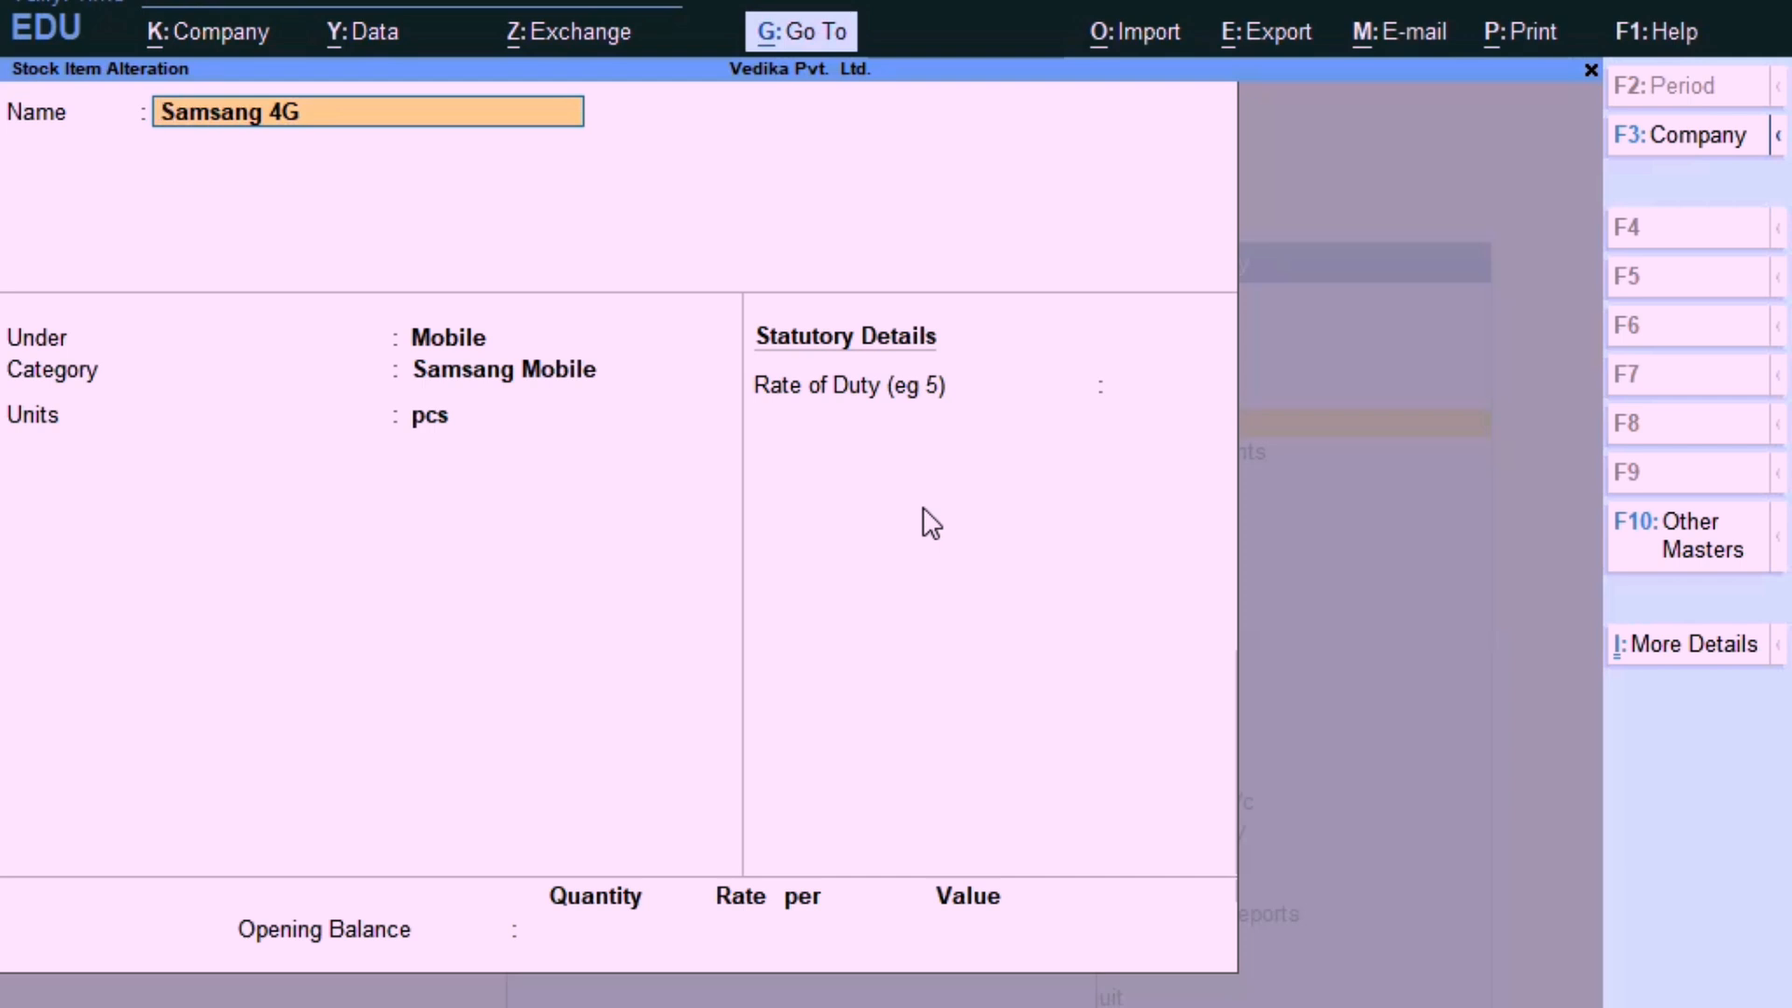
Set Provide Rate of Duty to No in the item's configuration and save the configuration.
key("F12")
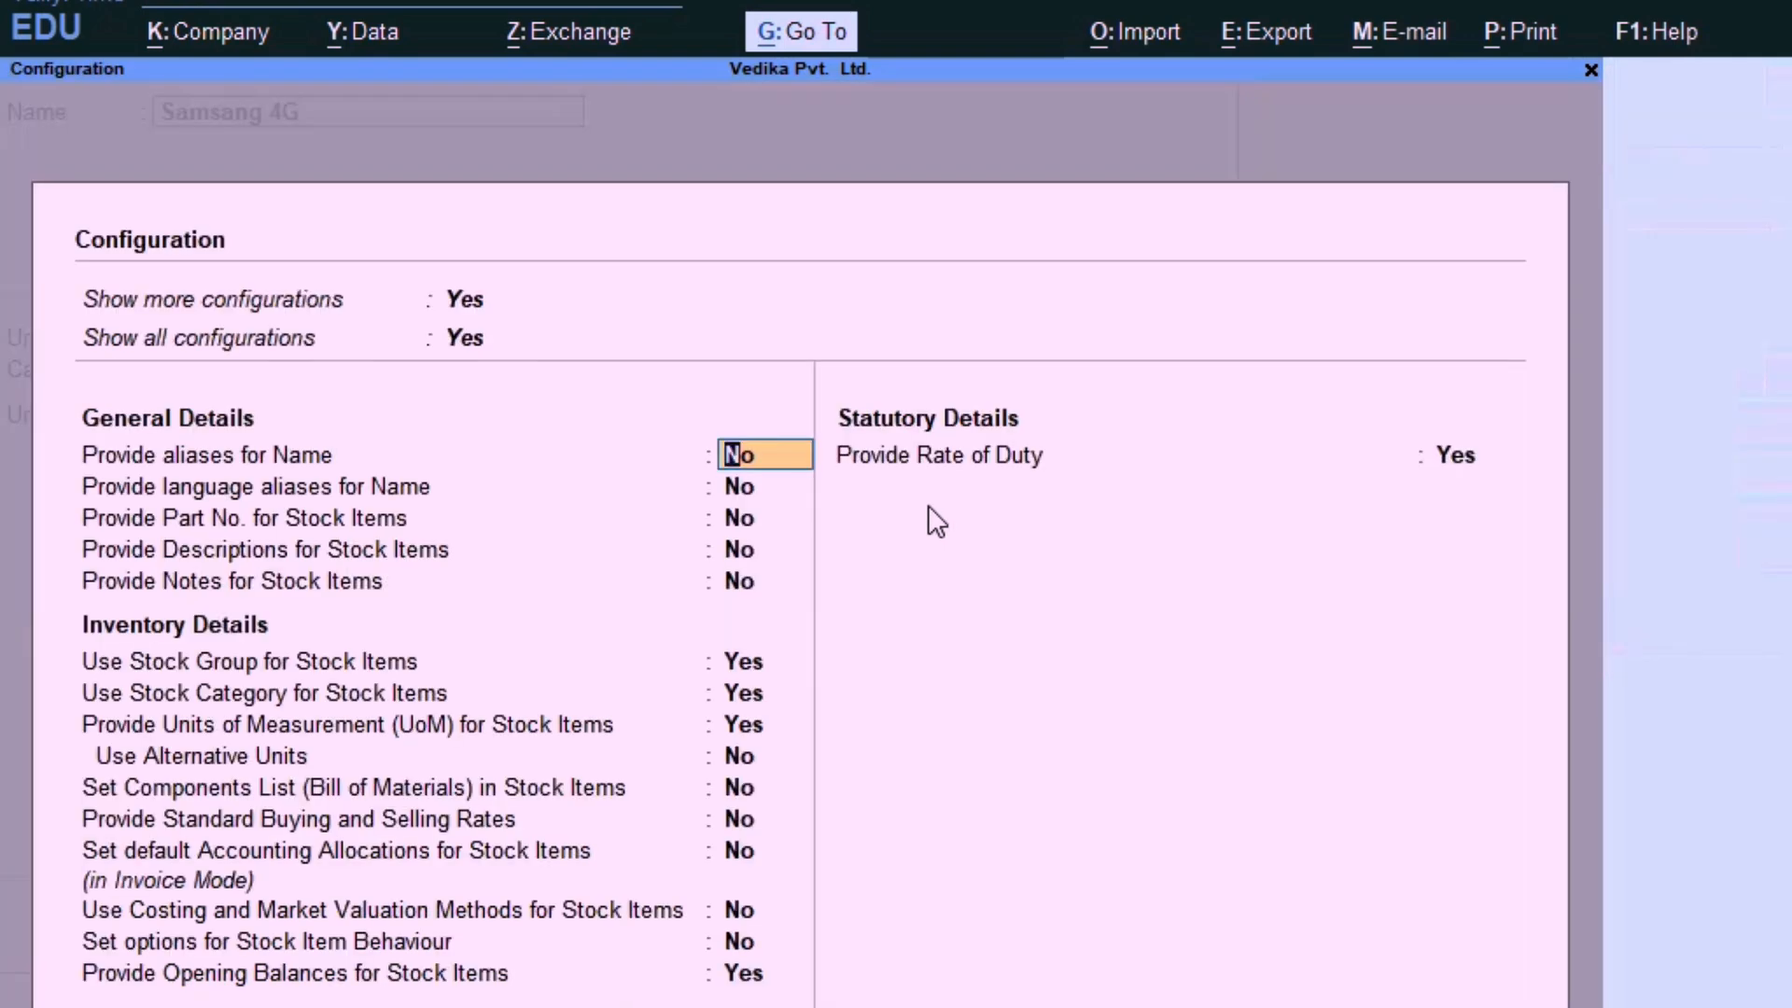
key("Return")
key("Return")
key("Return")
key("Return")
key("Return")
key("Return")
key("Return")
key("Return")
key("Return")
key("Return")
key("Return")
key("Return")
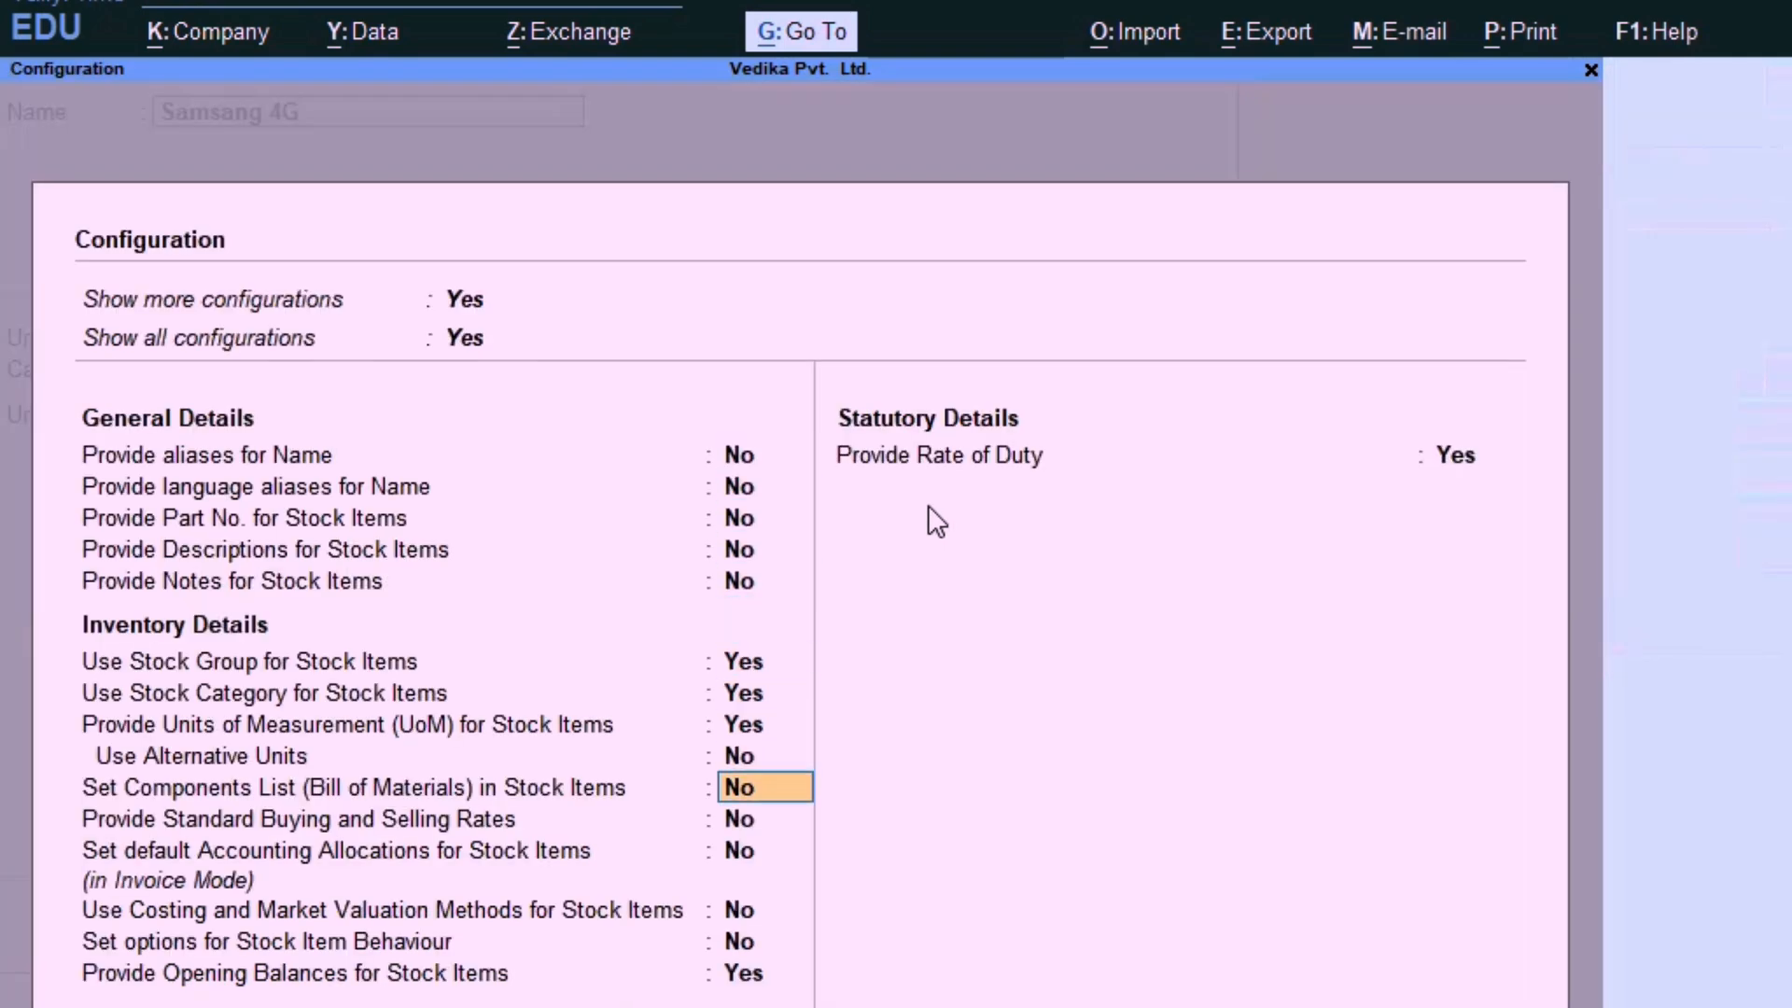
key("Return")
key("Return")
key("Return")
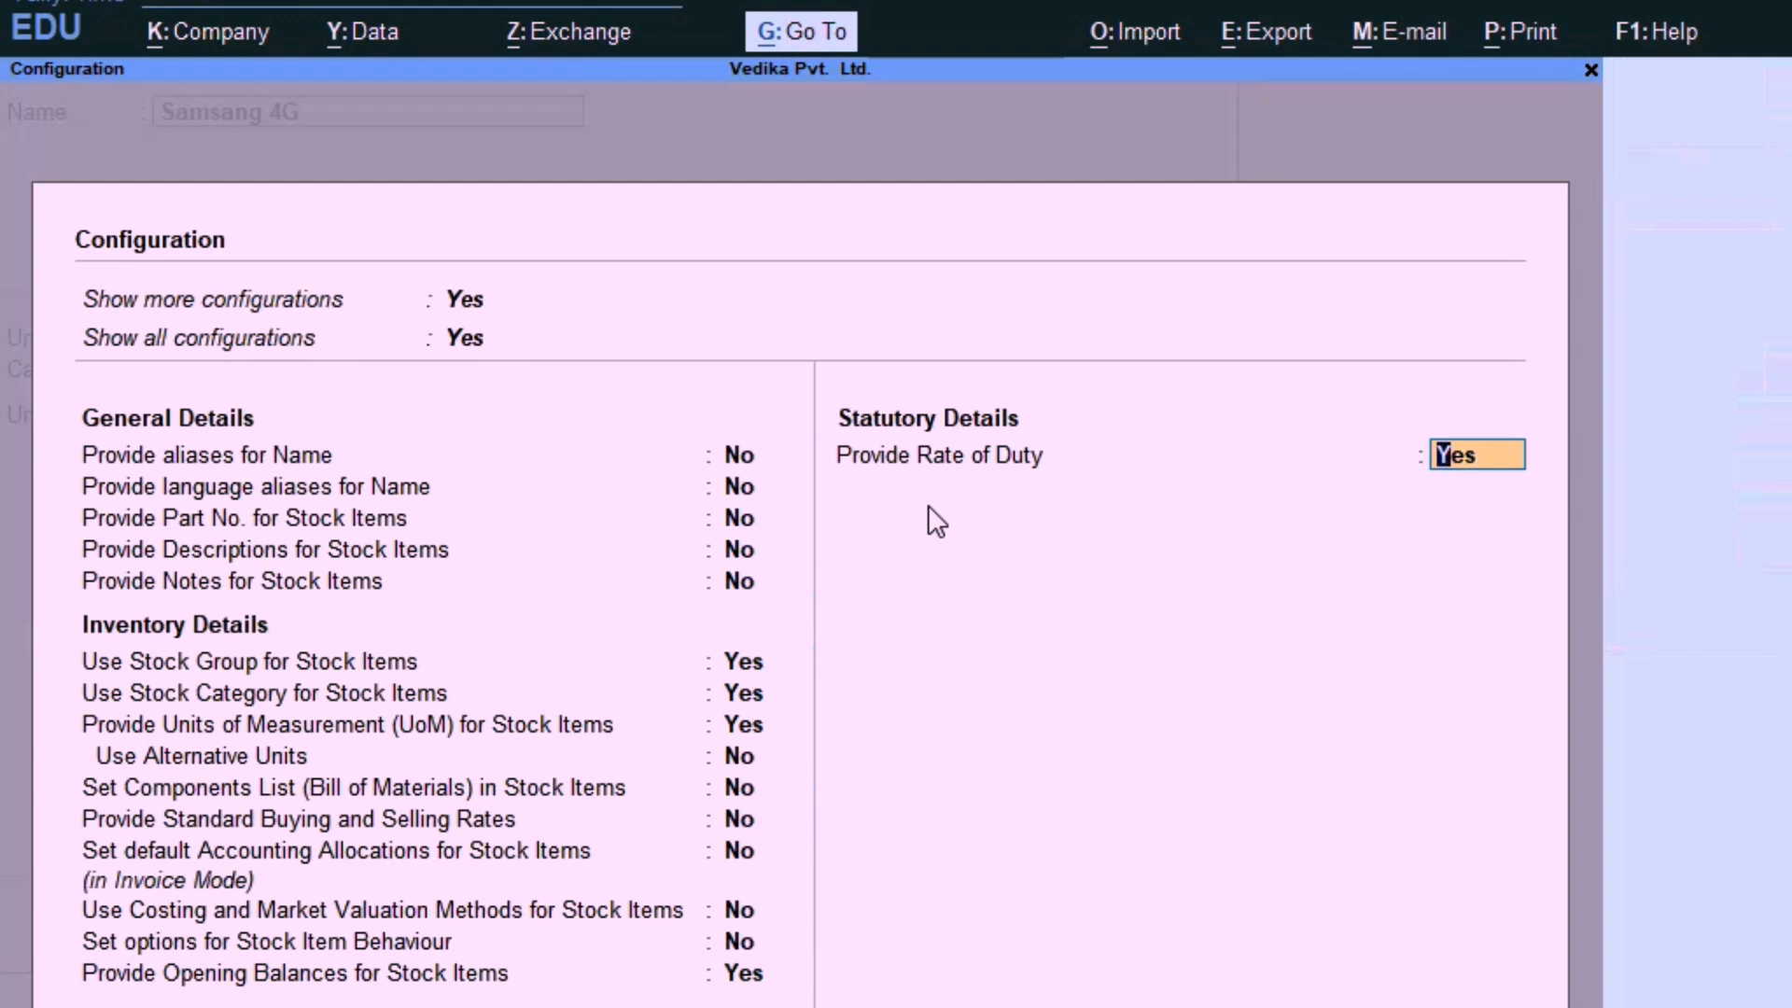
type("n")
key("Return")
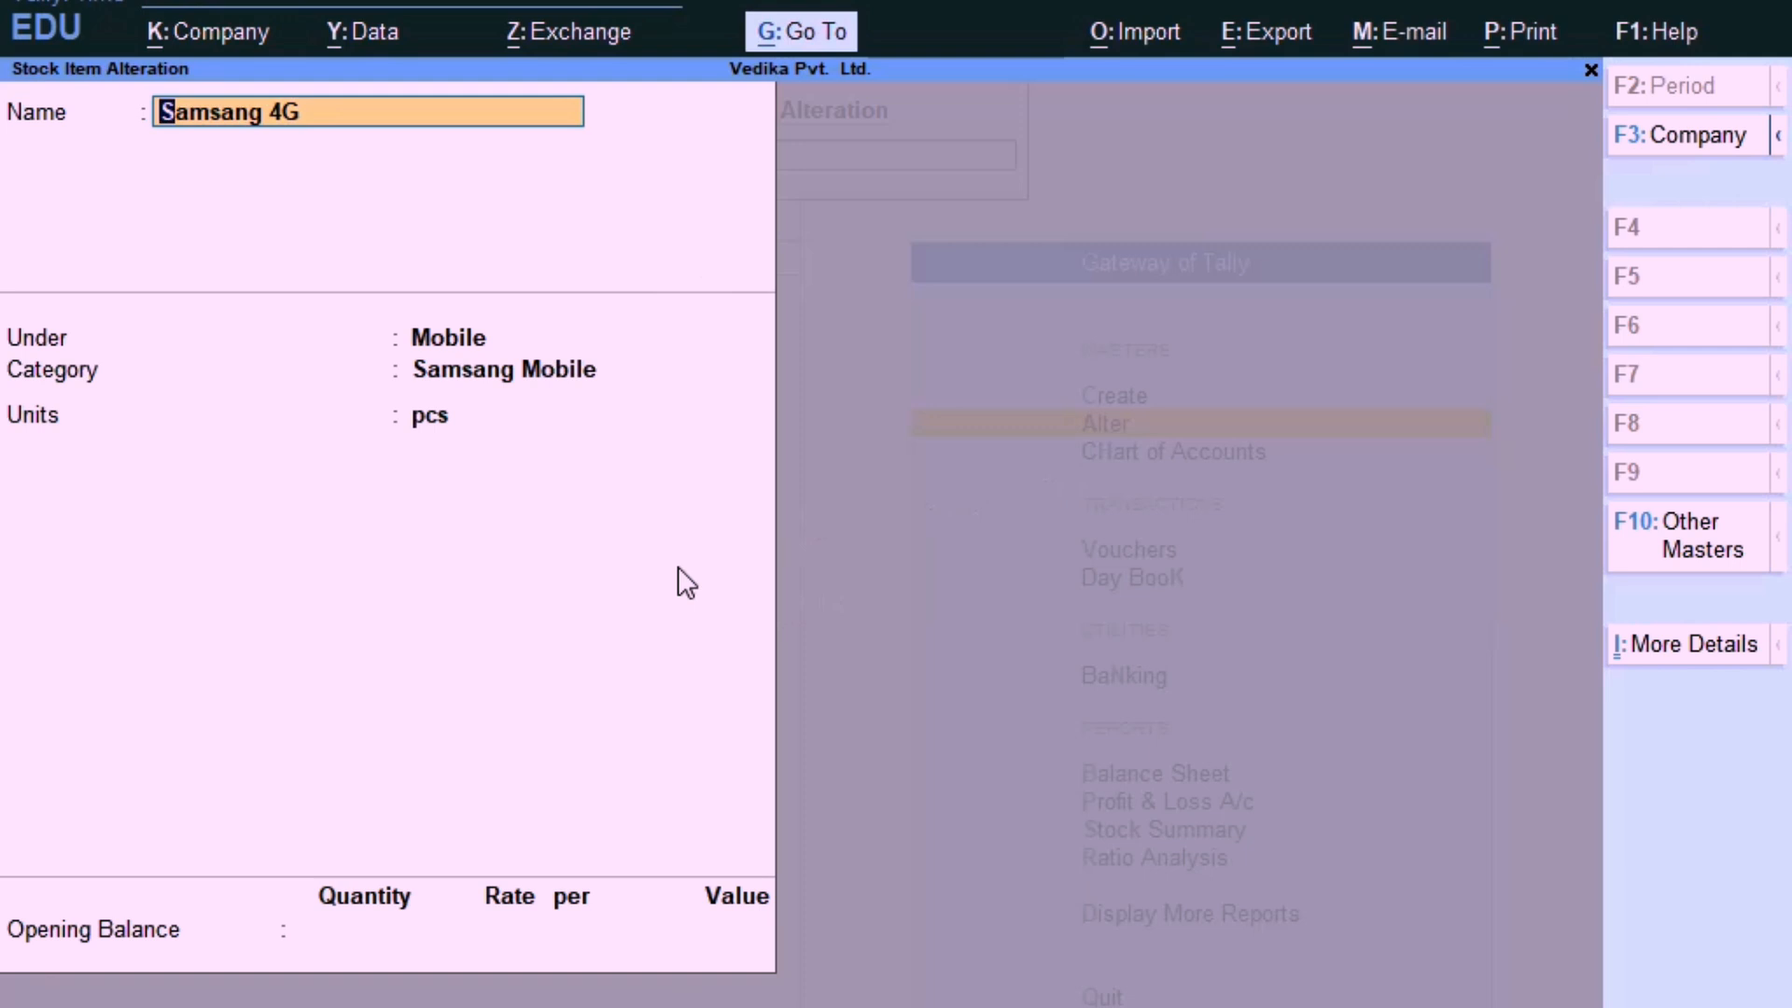
Quit the alteration of Samsang 4G and return to the Gateway of Tally.
key("ctrl")
key("ctrl+q")
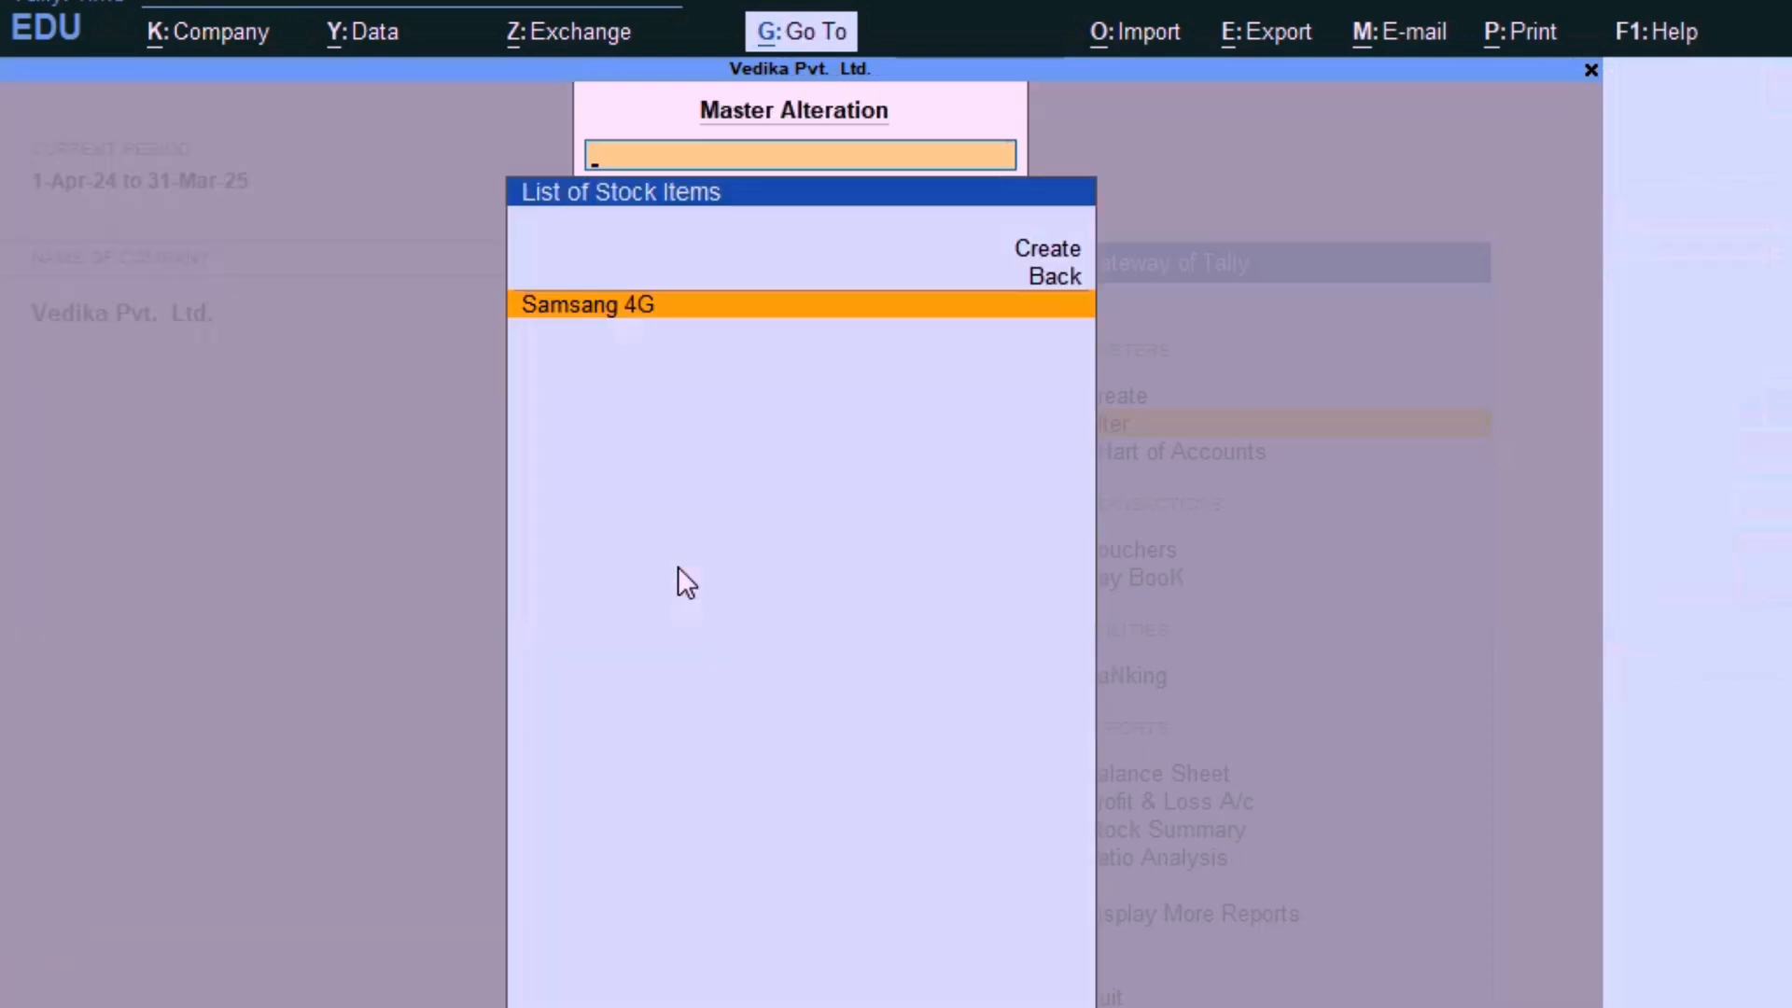
key("Escape")
key("Escape")
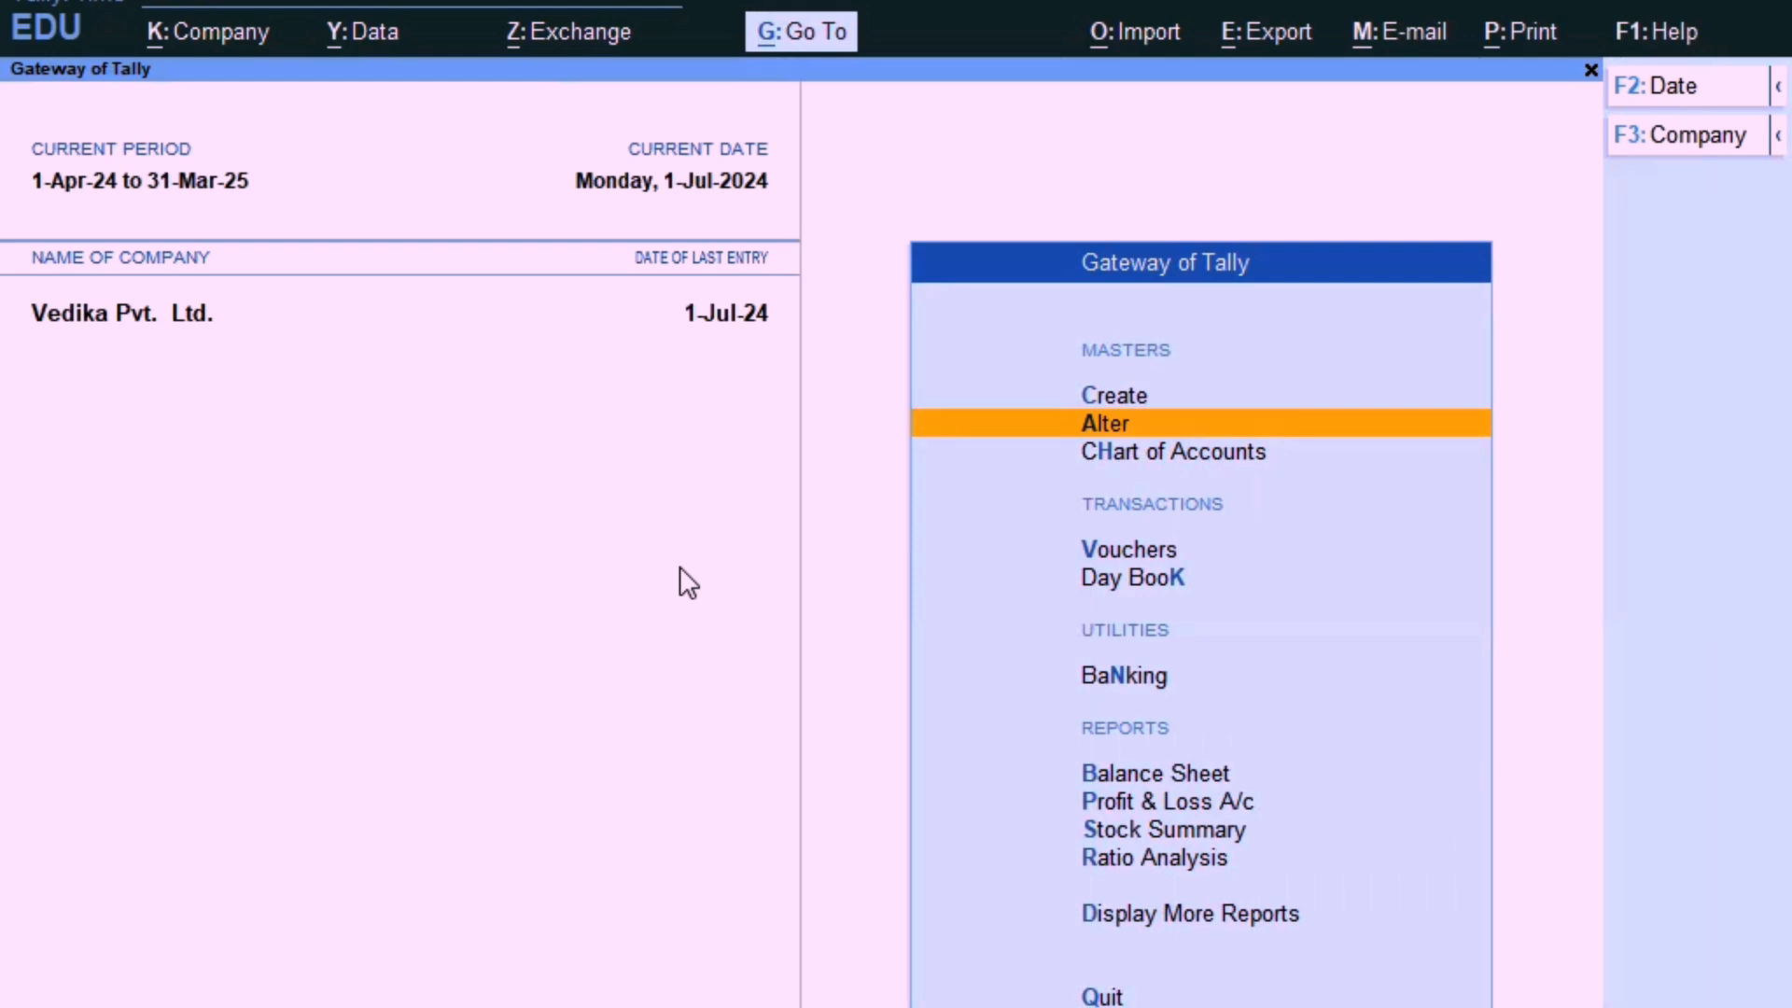
Open the Day Book from the Gateway of Tally.
key("Down")
key("Down")
key("Down")
key("Up")
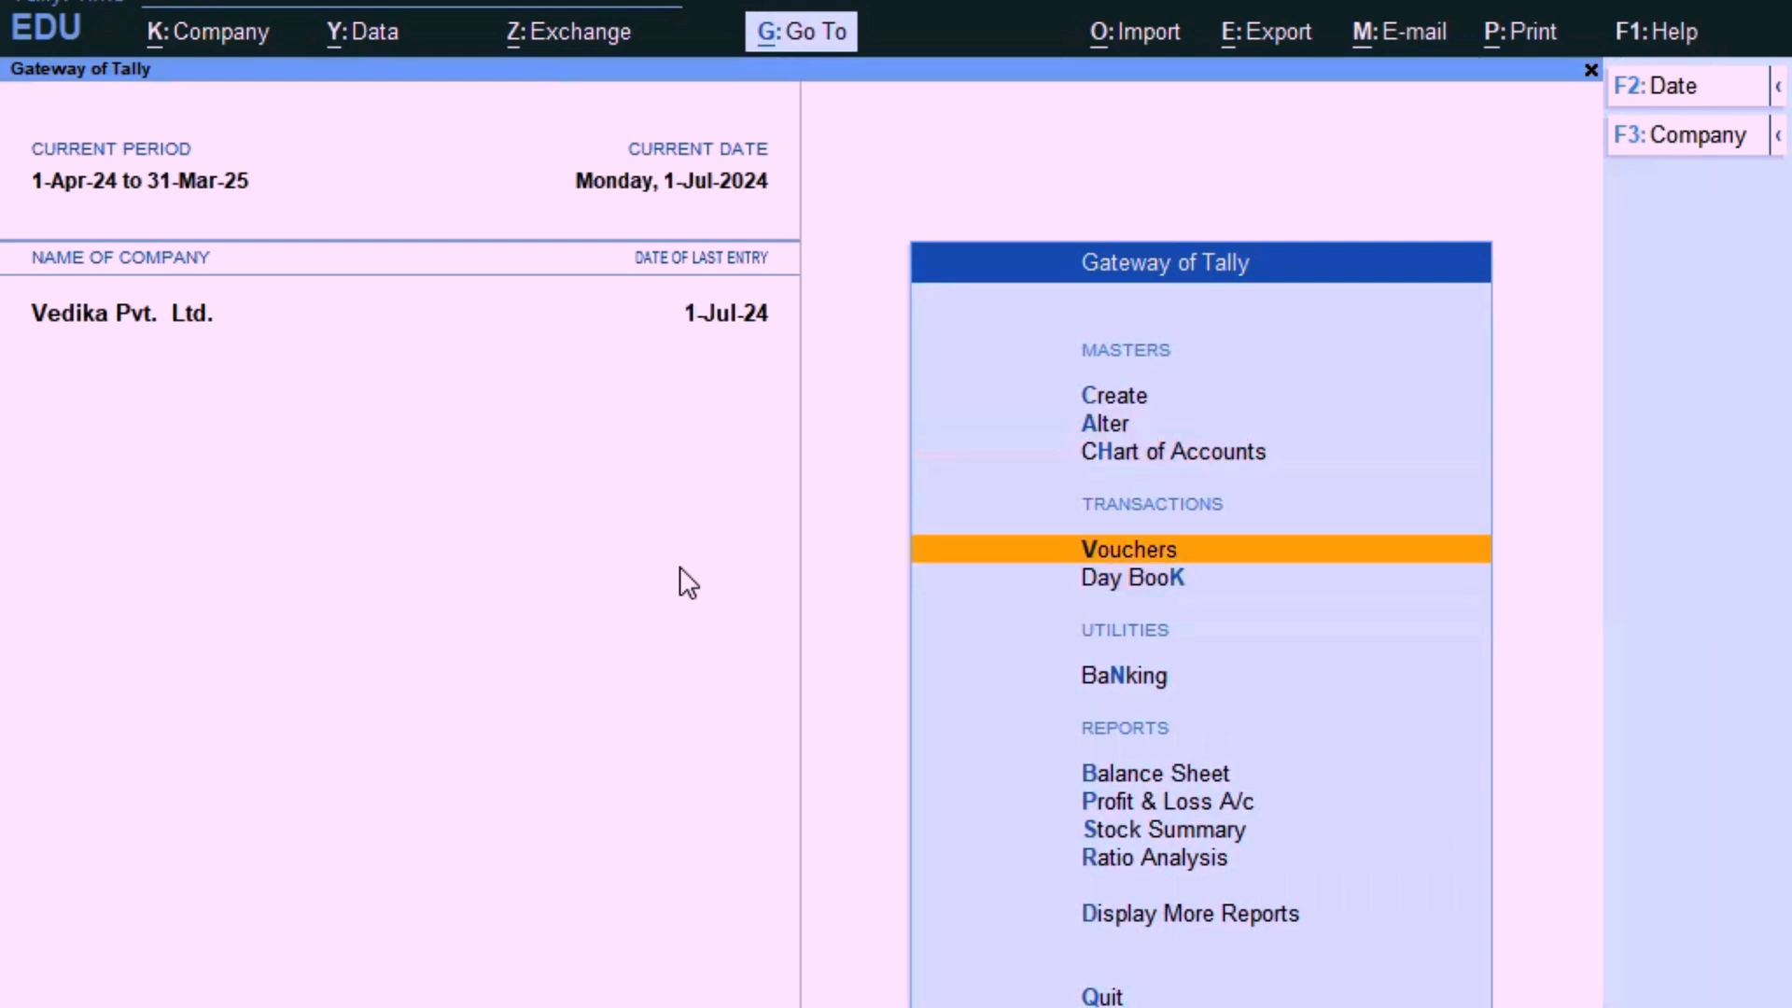
key("Down")
key("Return")
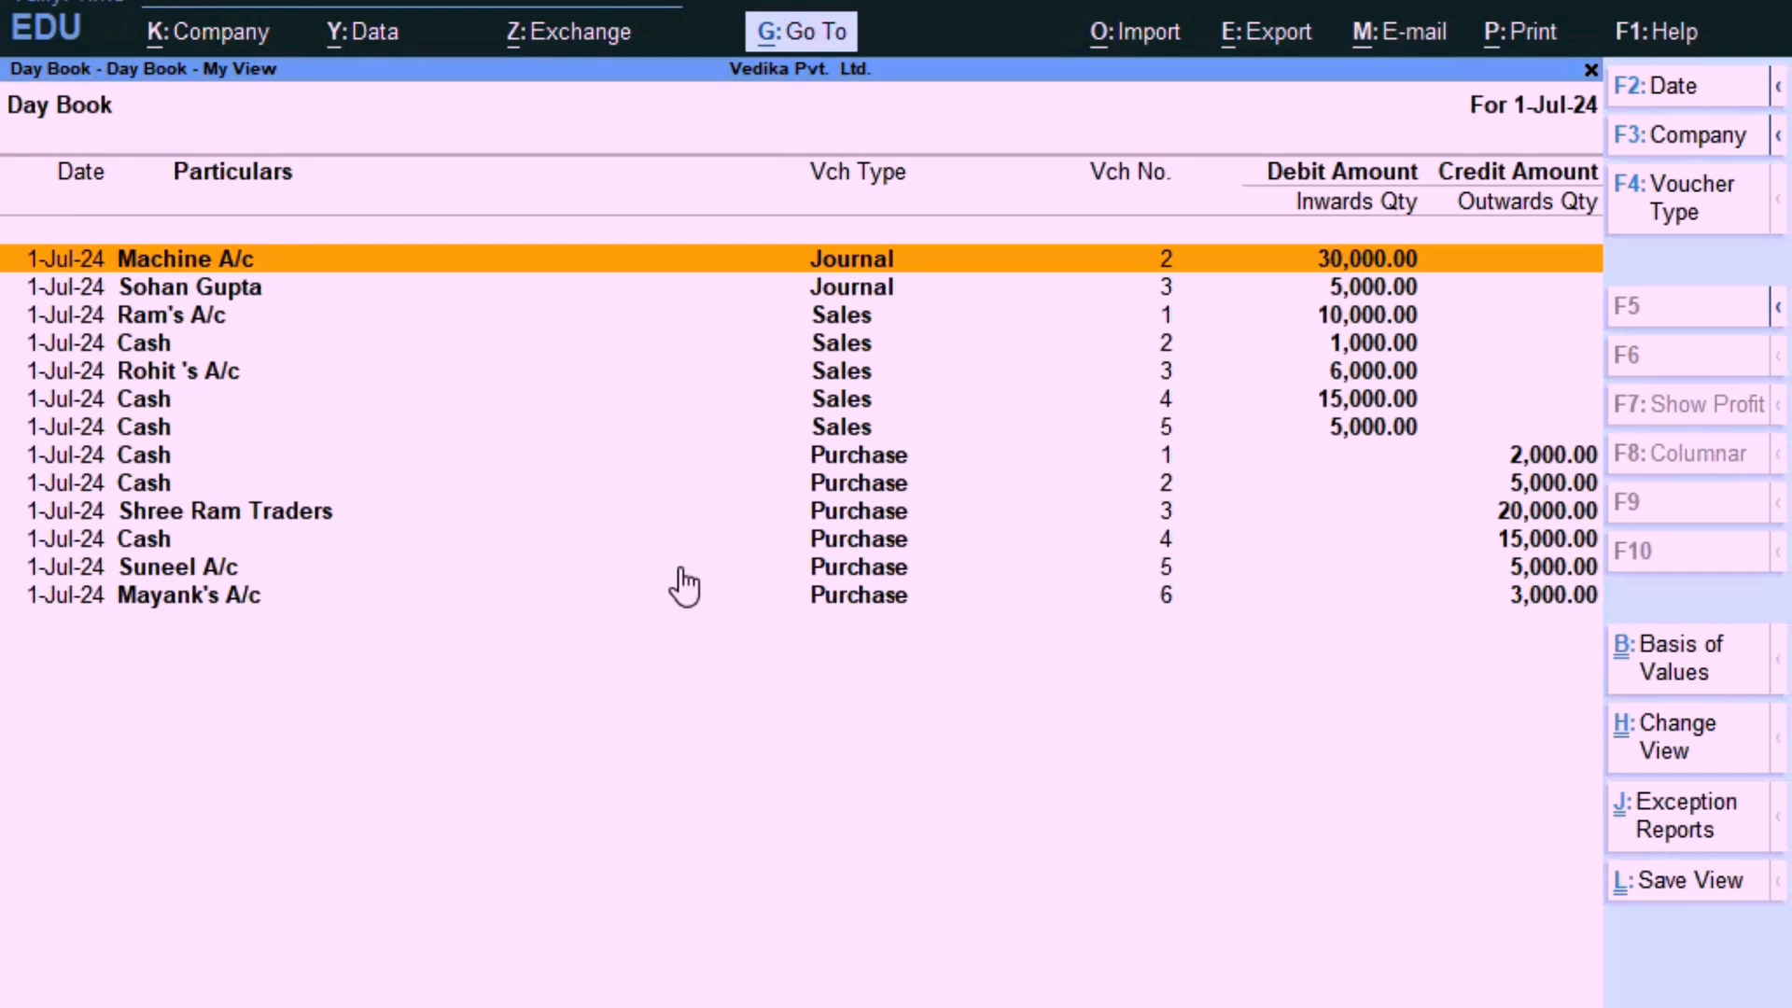
Switch to master creation and open a new stock item form.
key("alt+g")
key("Up")
key("Up")
key("Up")
key("Up")
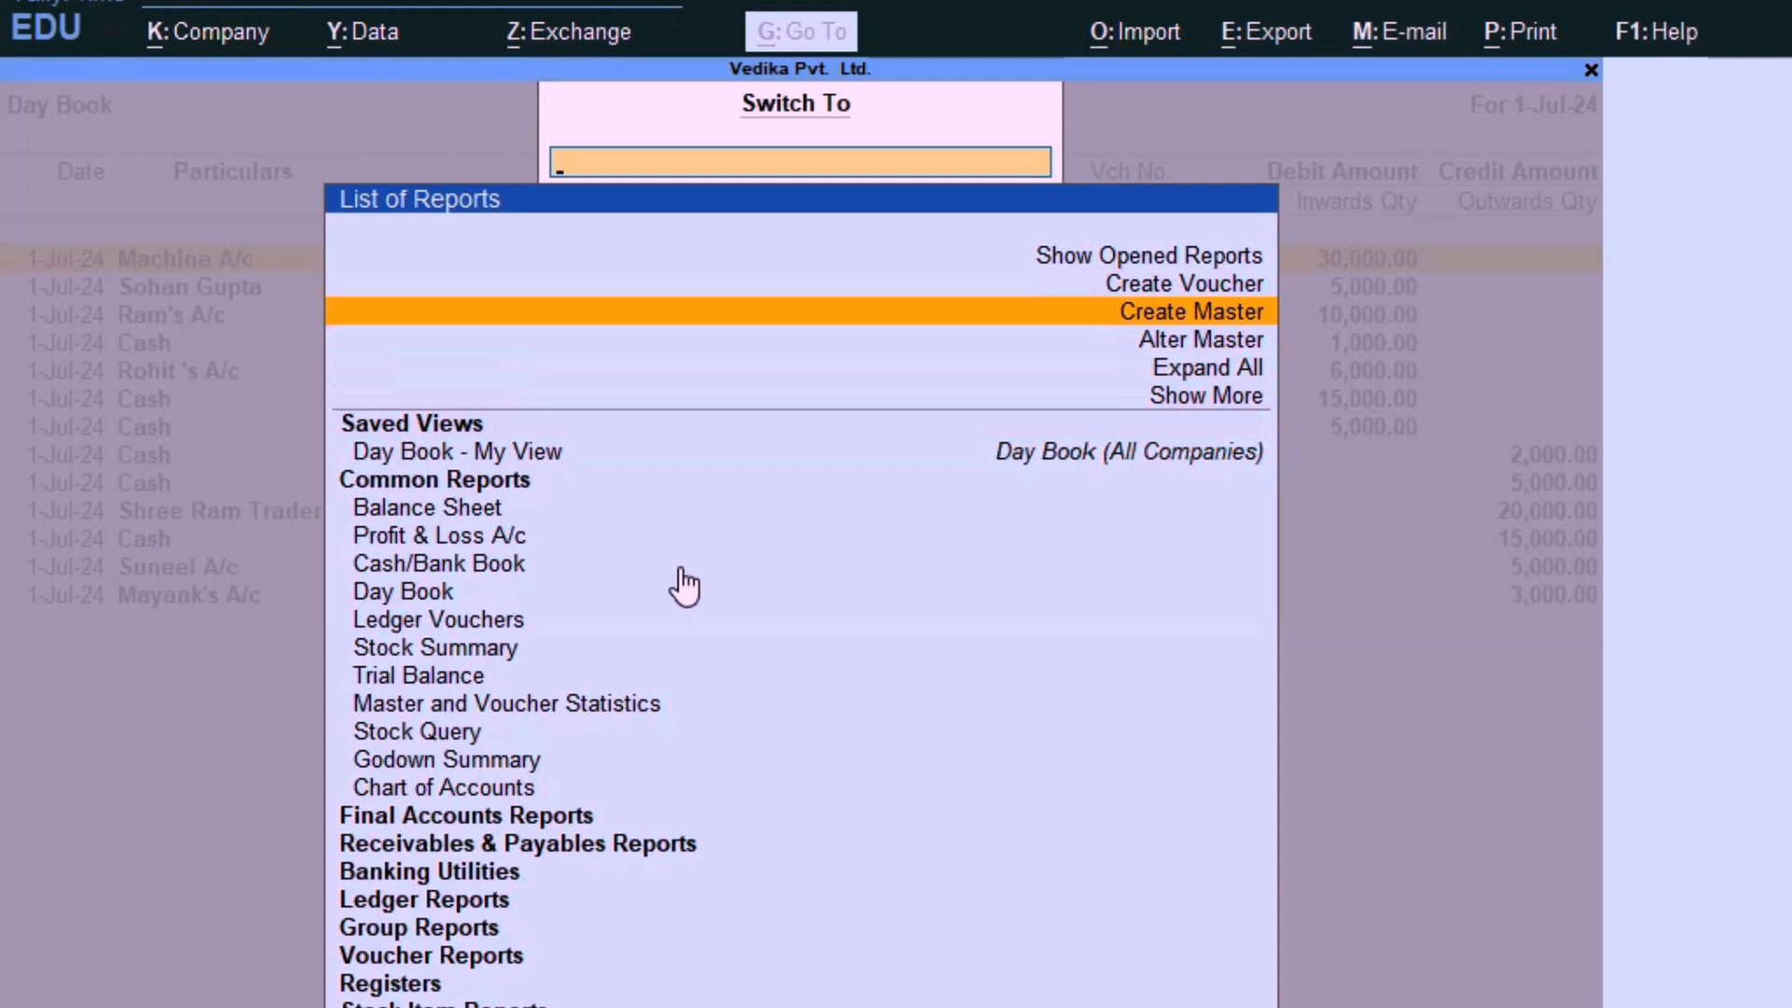
key("Return")
key("Down")
key("Down")
key("Down")
key("Down")
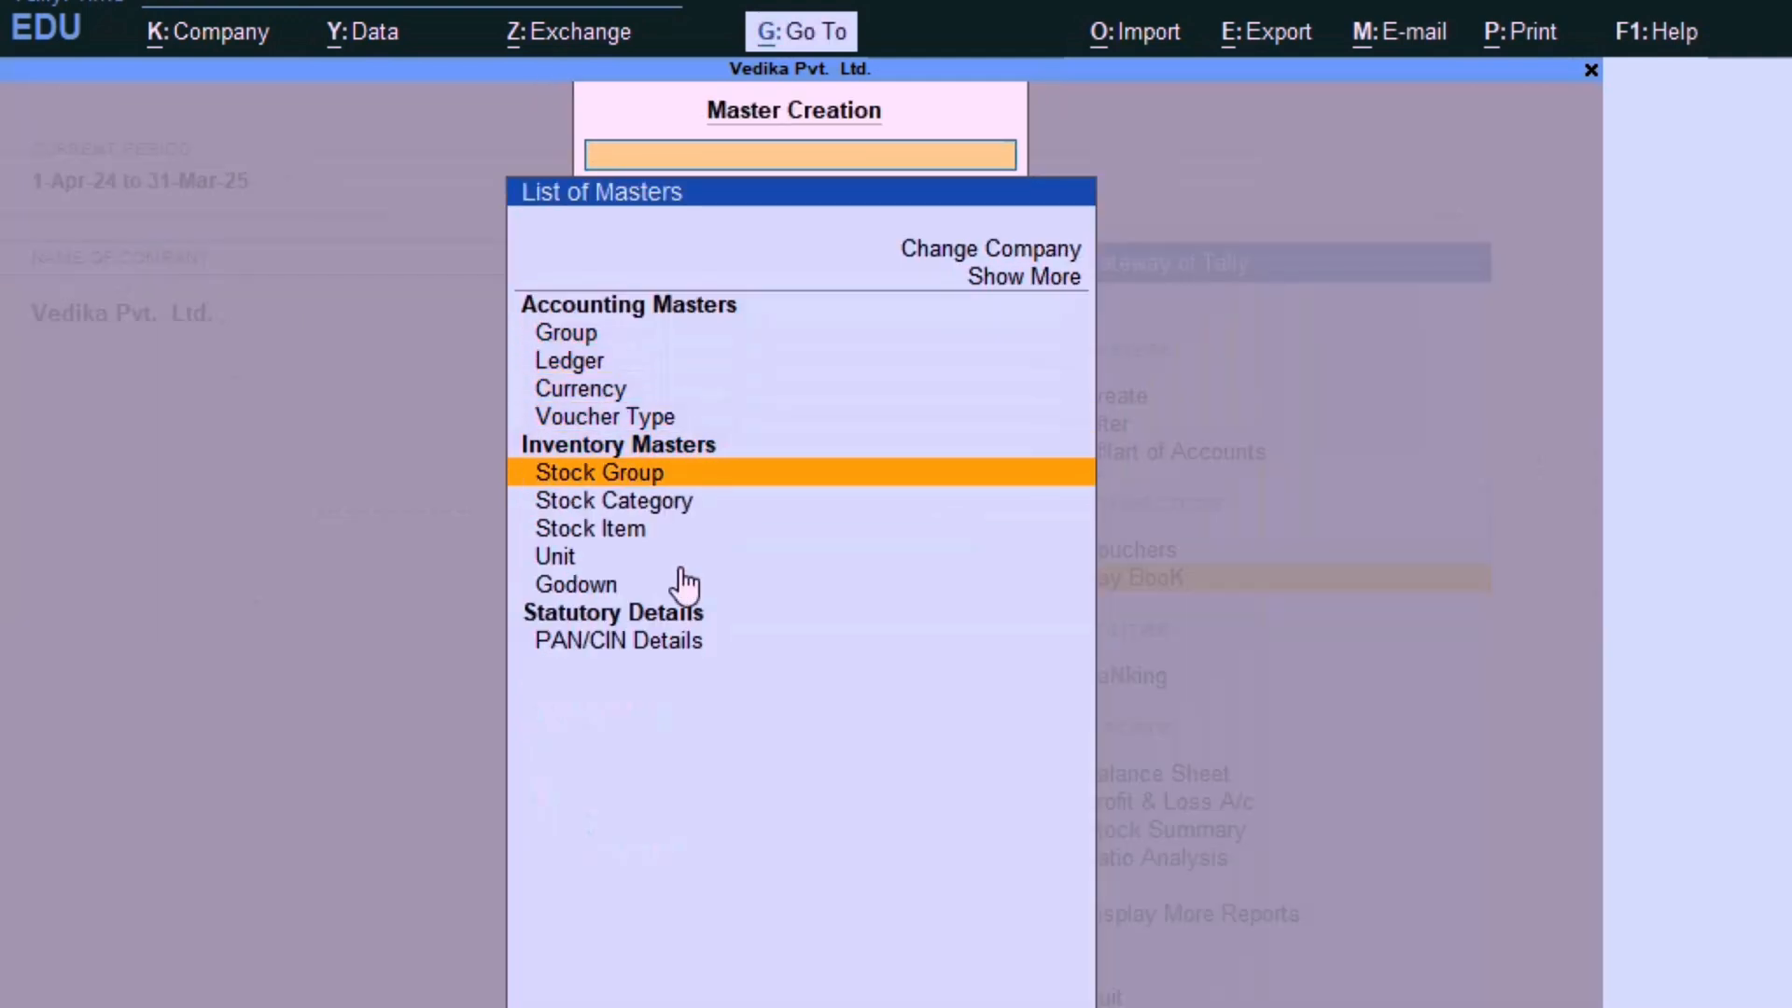
key("Return")
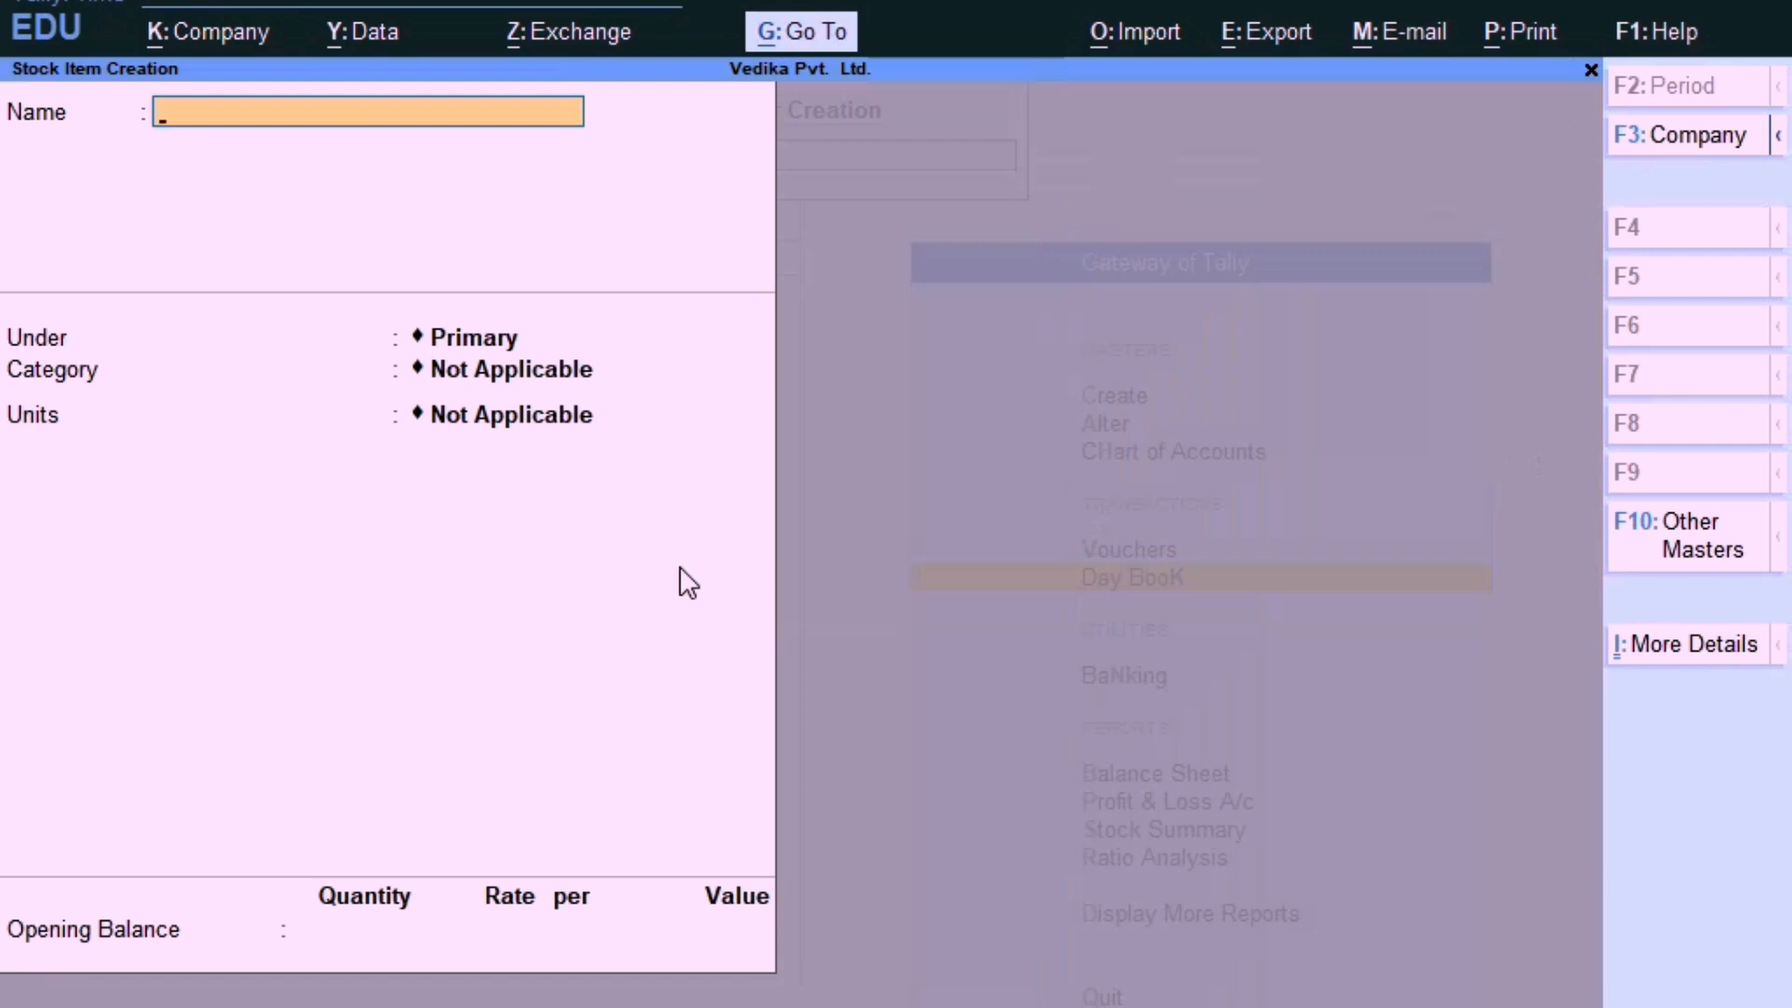
Name the new stock item Vivo 5G, keep Primary as its group, and assign the Vivo Mobile category.
type("Vivo 5G")
key("Return")
key("Return")
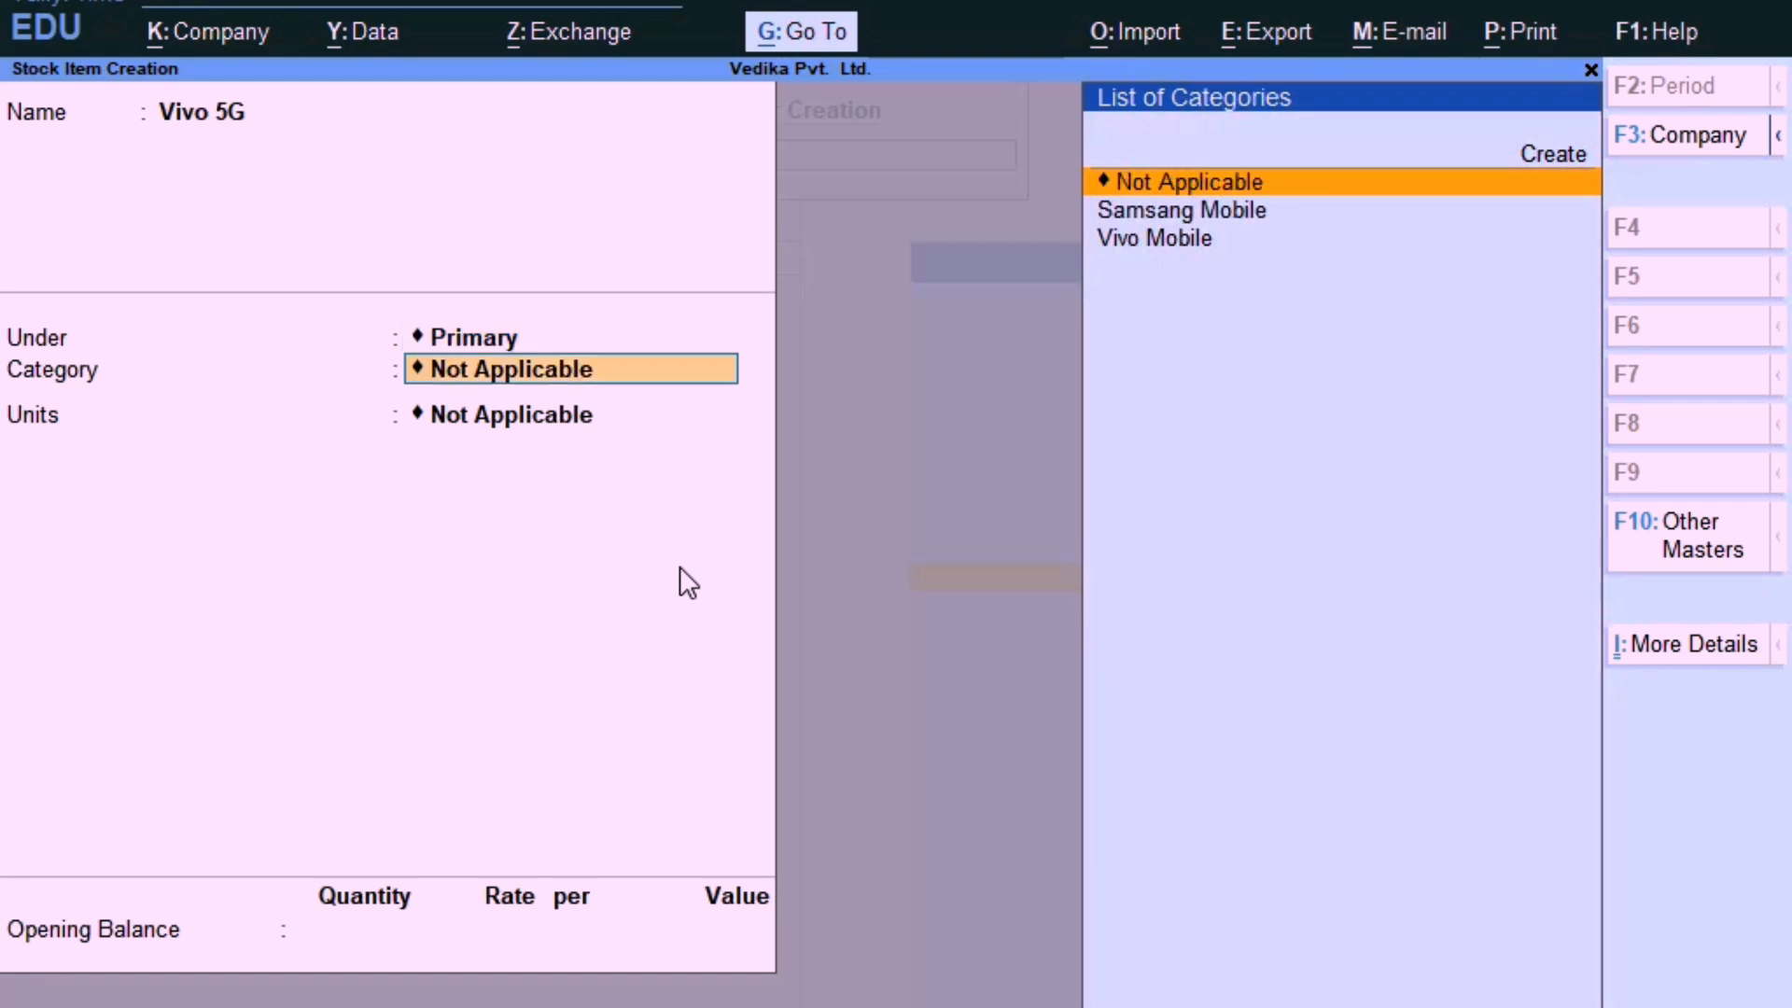
key("Down")
key("Down")
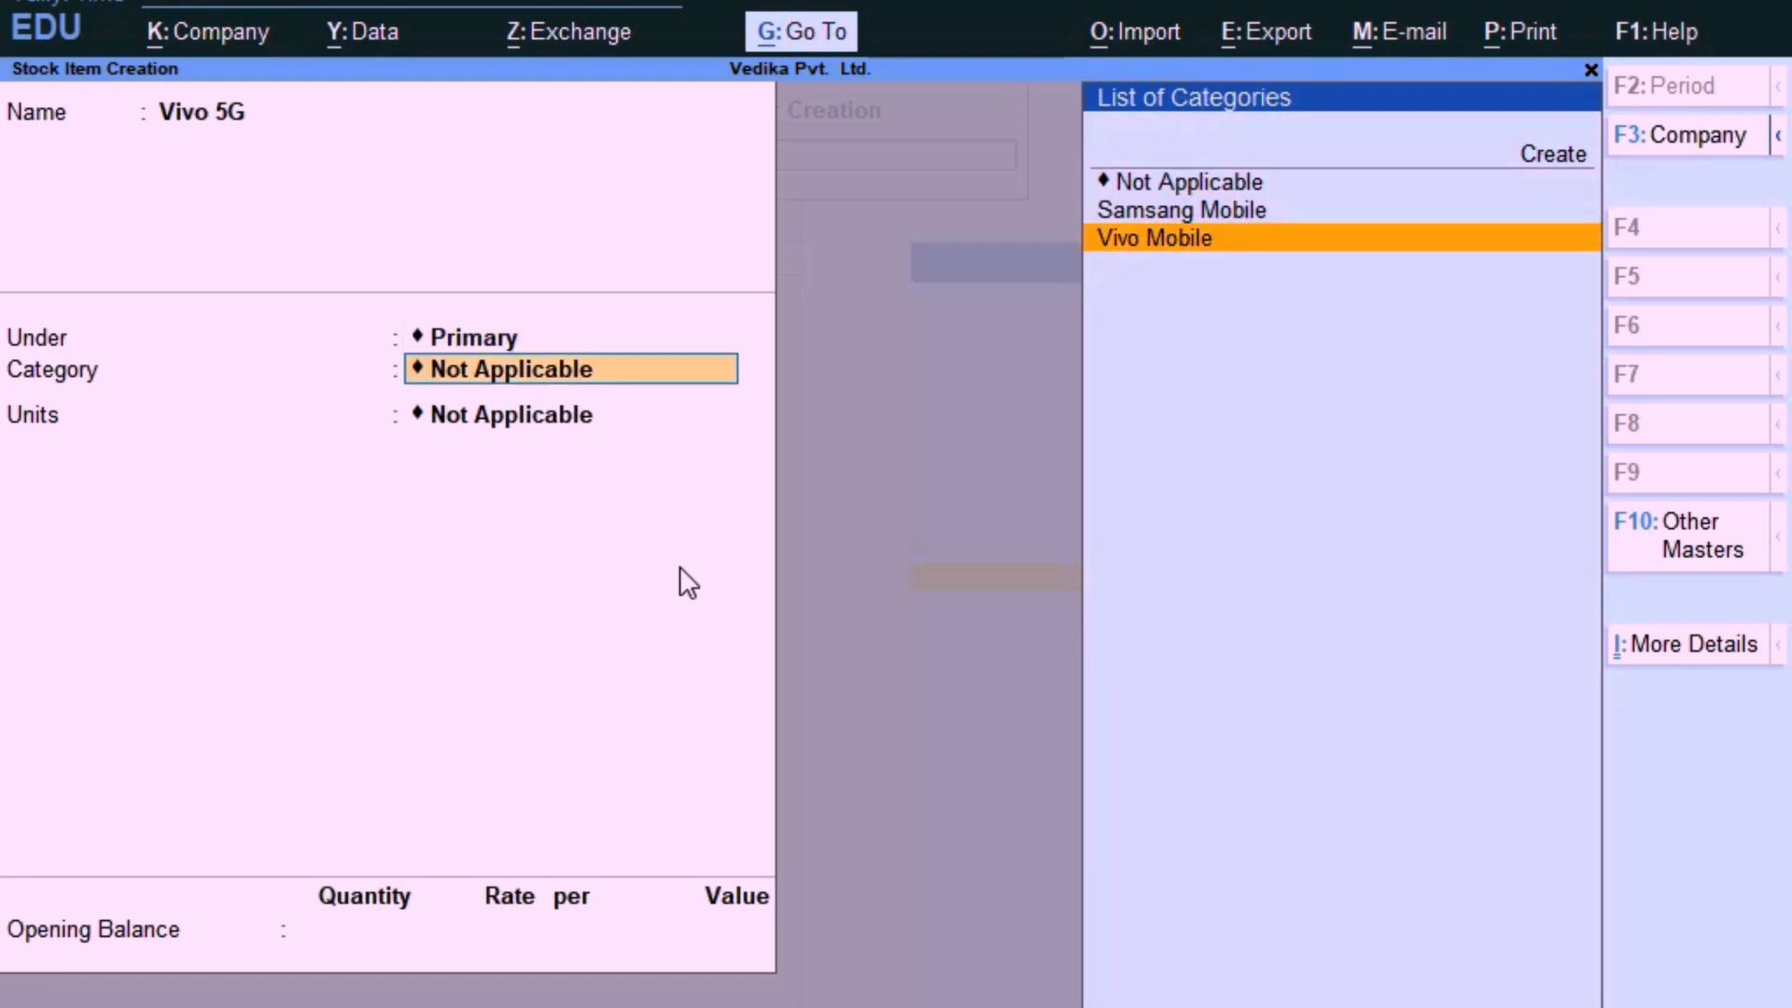
key("Return")
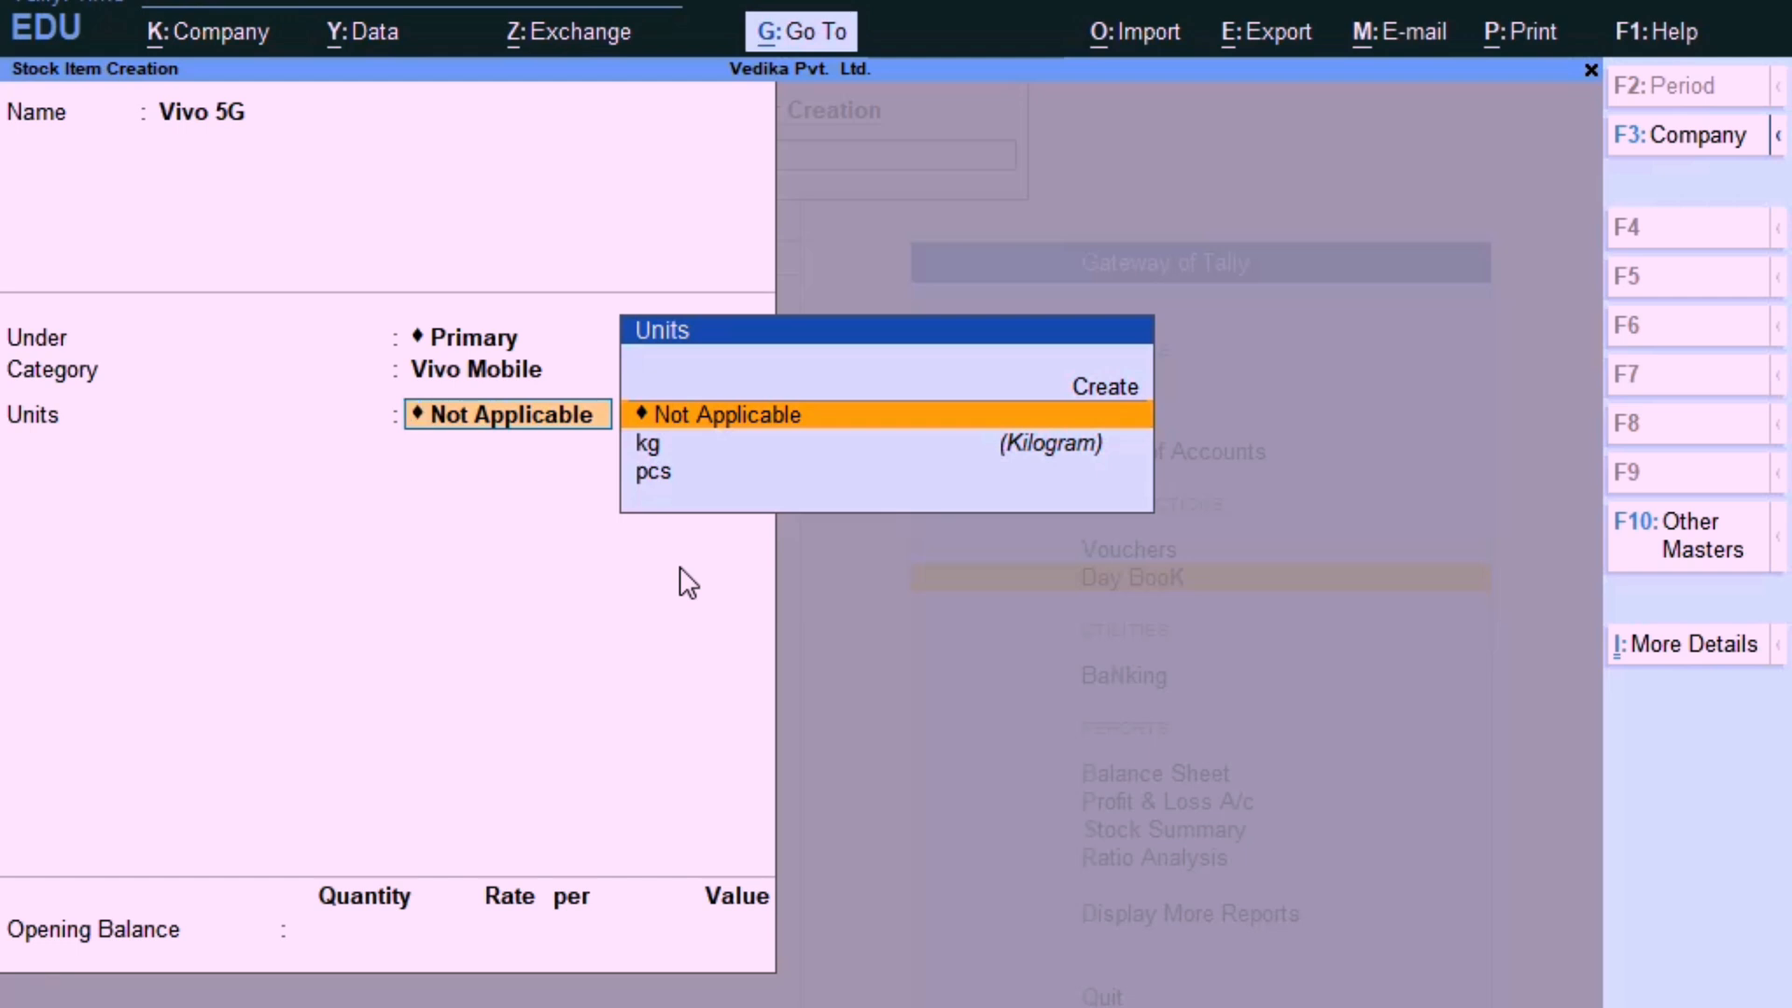
Keep Primary and Vivo Mobile, set the unit to pcs, and save Vivo 5G without an opening balance.
key("shift+Tab")
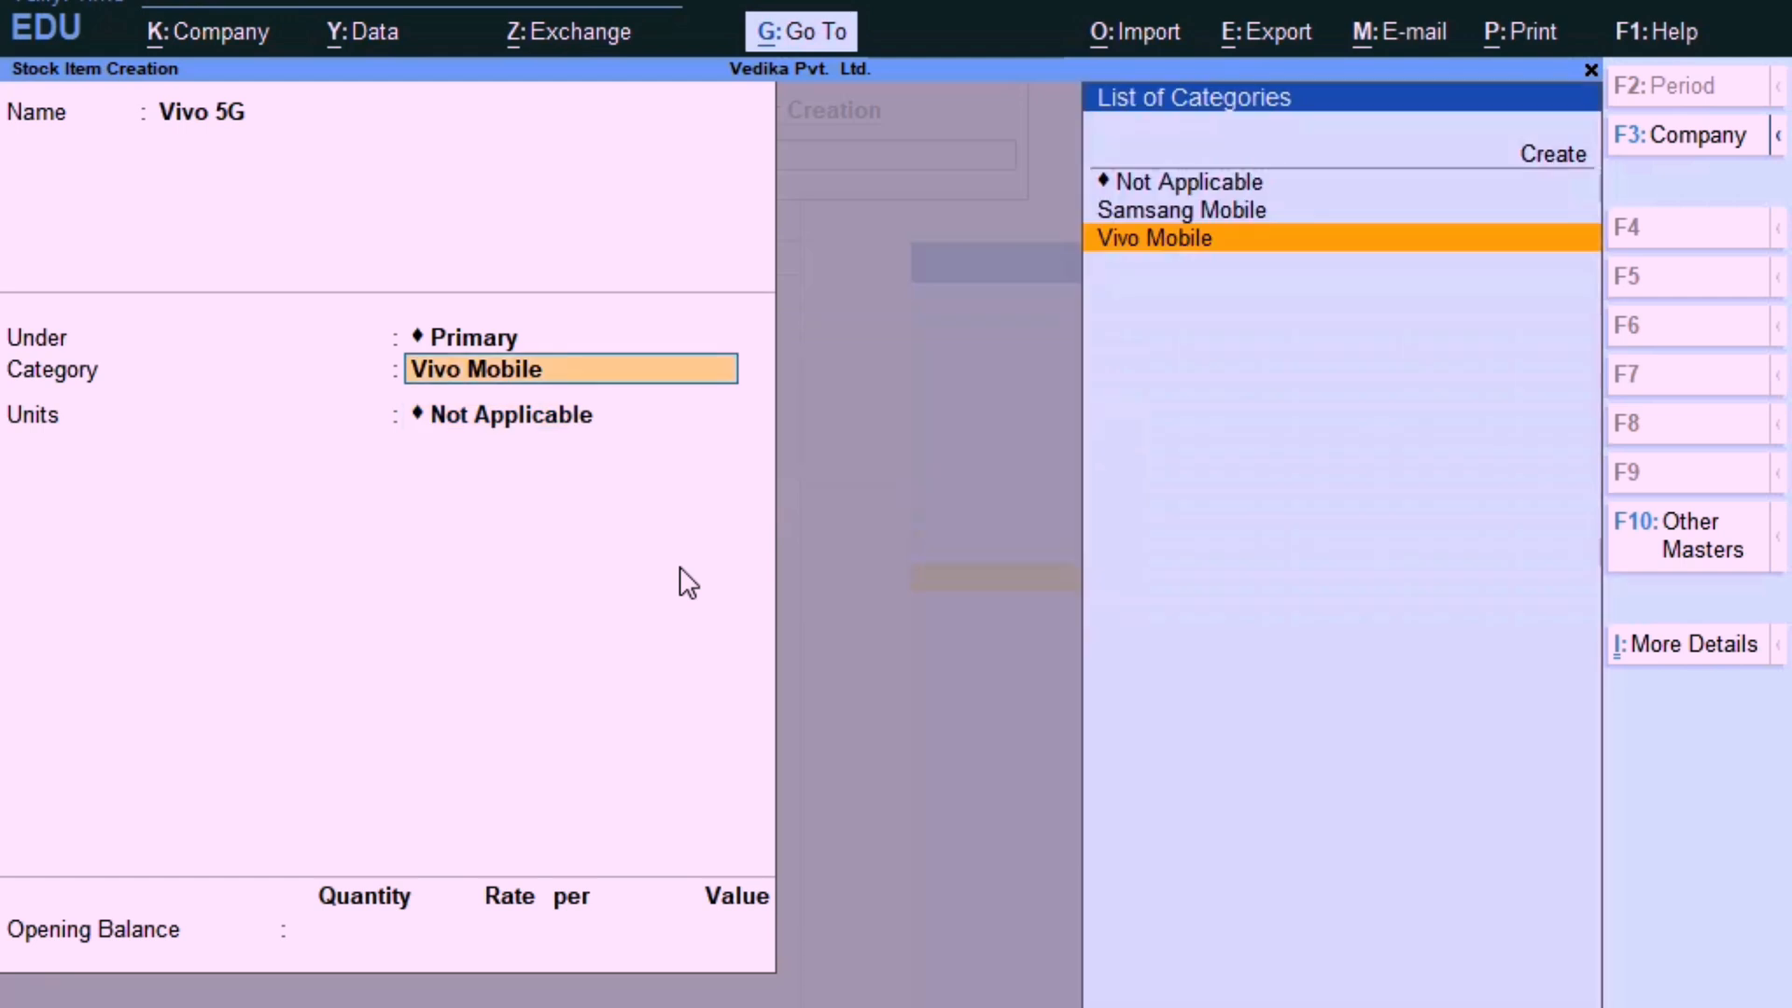
key("shift+Tab")
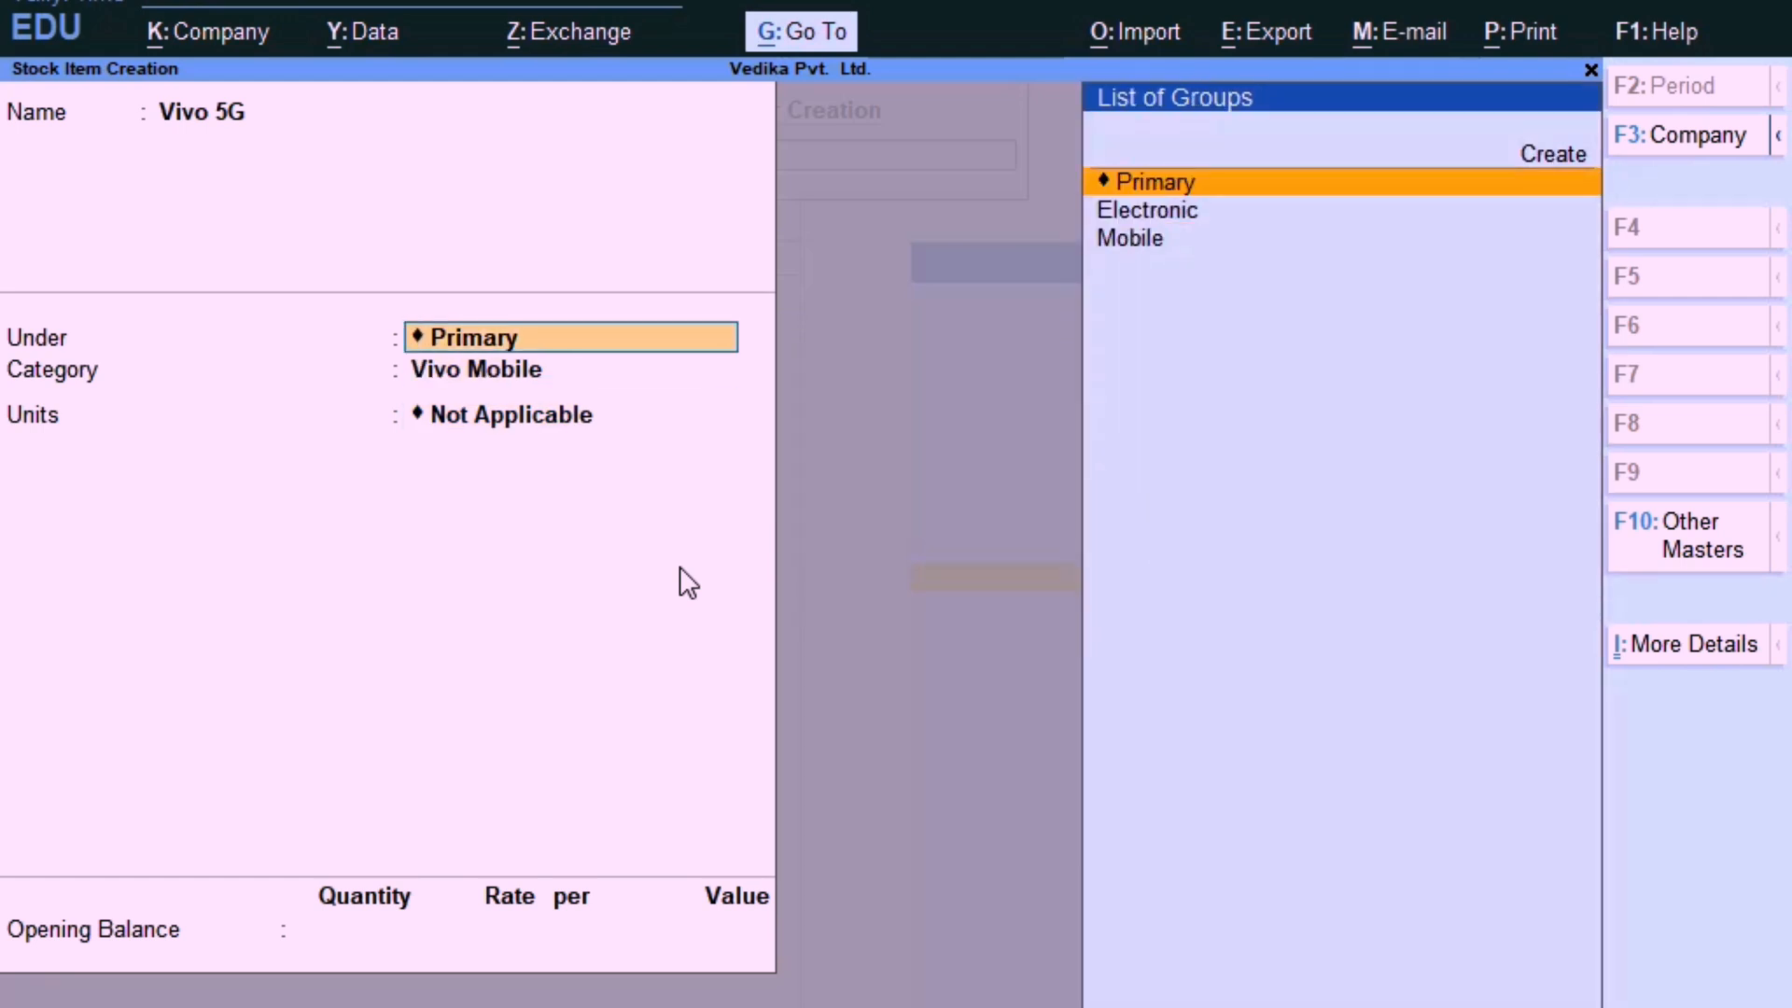
key("Return")
key("Return")
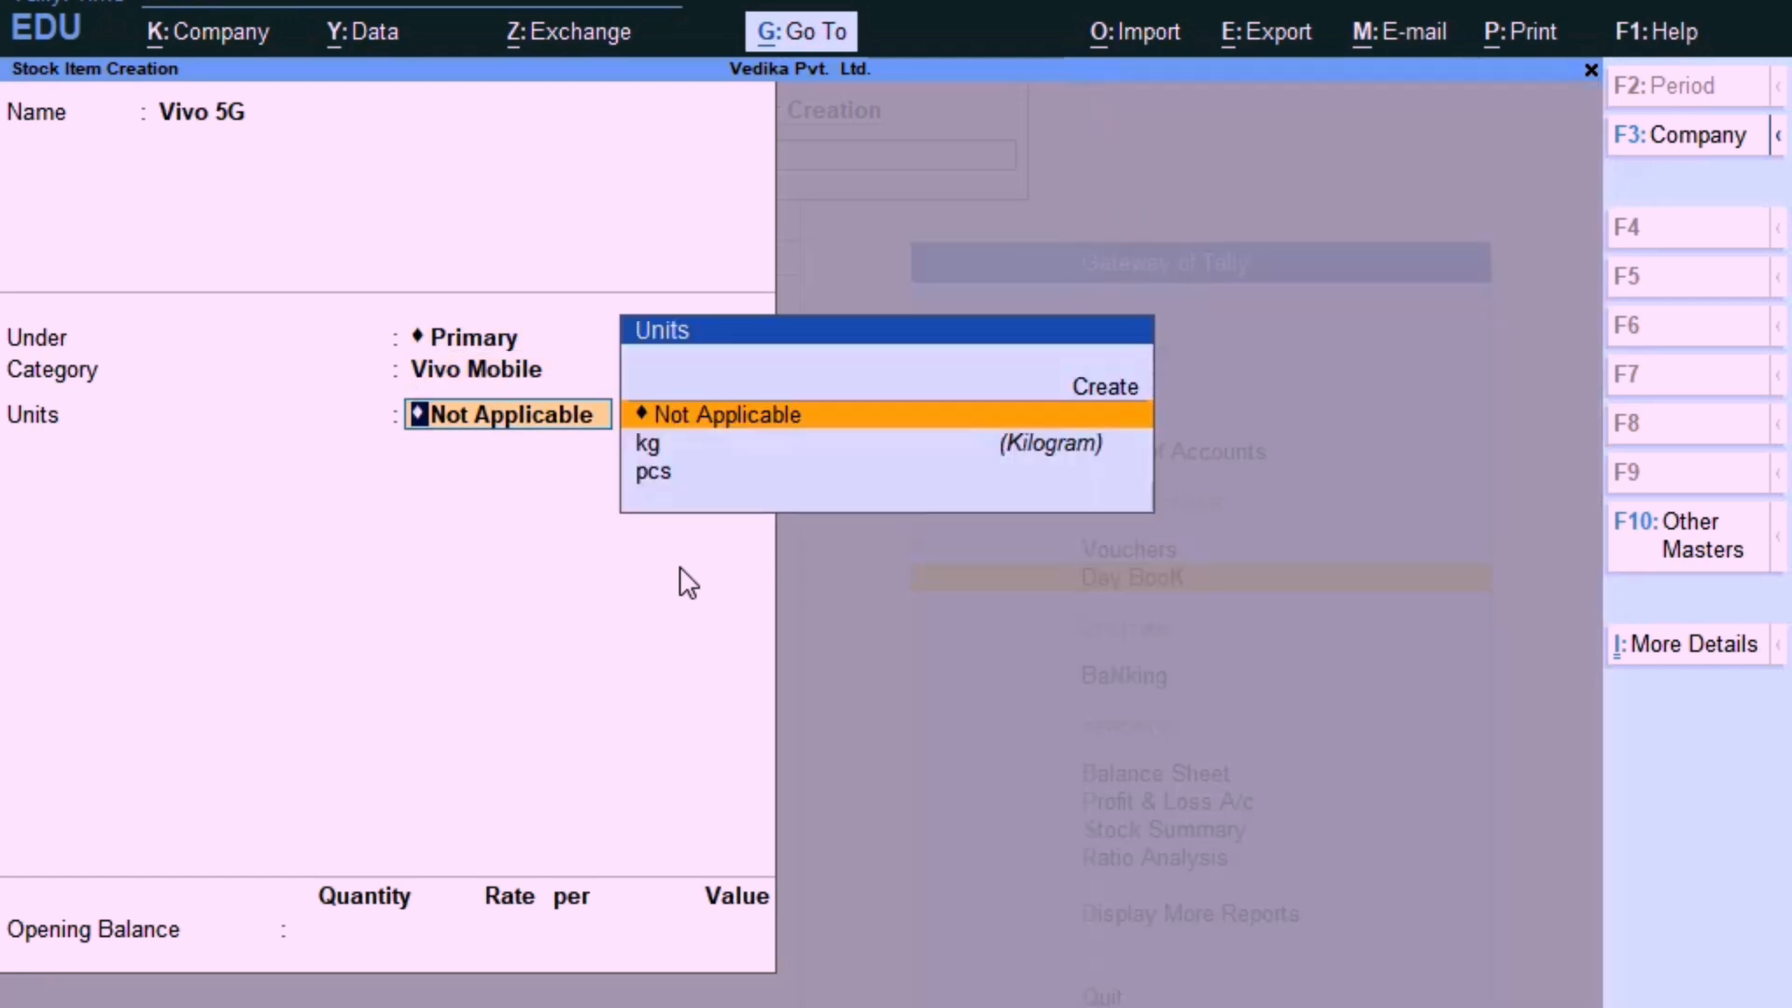
key("Down")
key("Down")
key("Return")
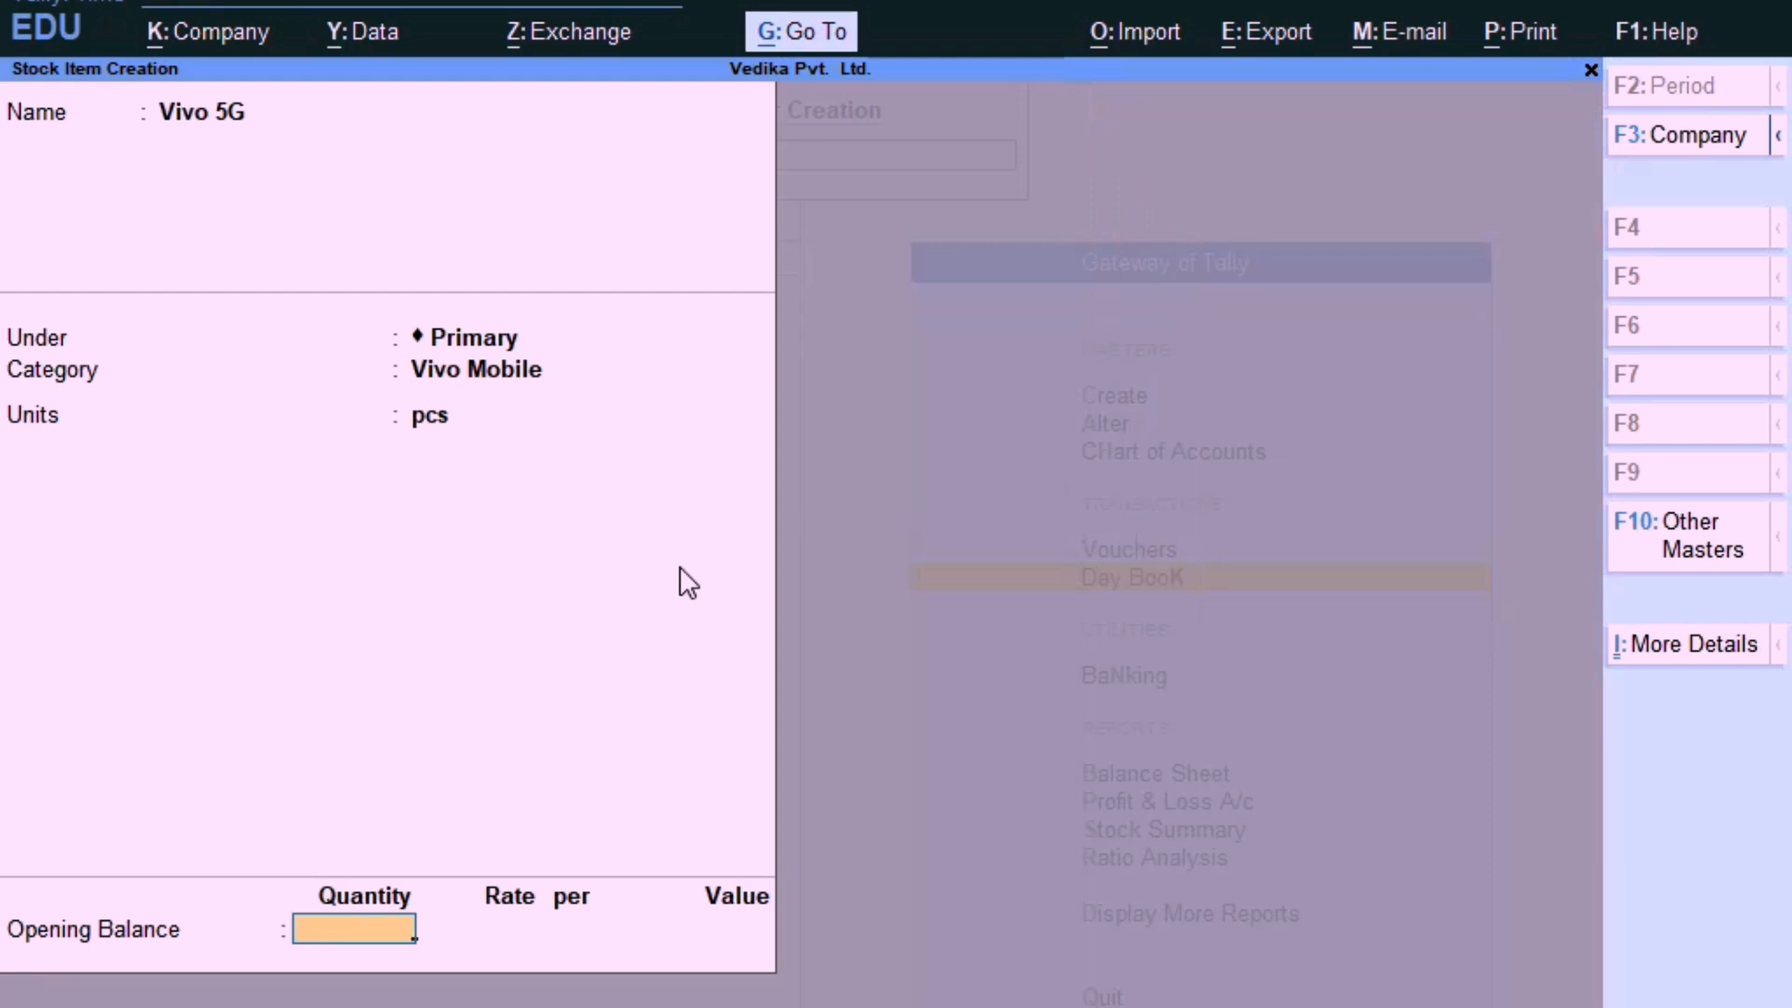
key("ctrl")
key("ctrl+a")
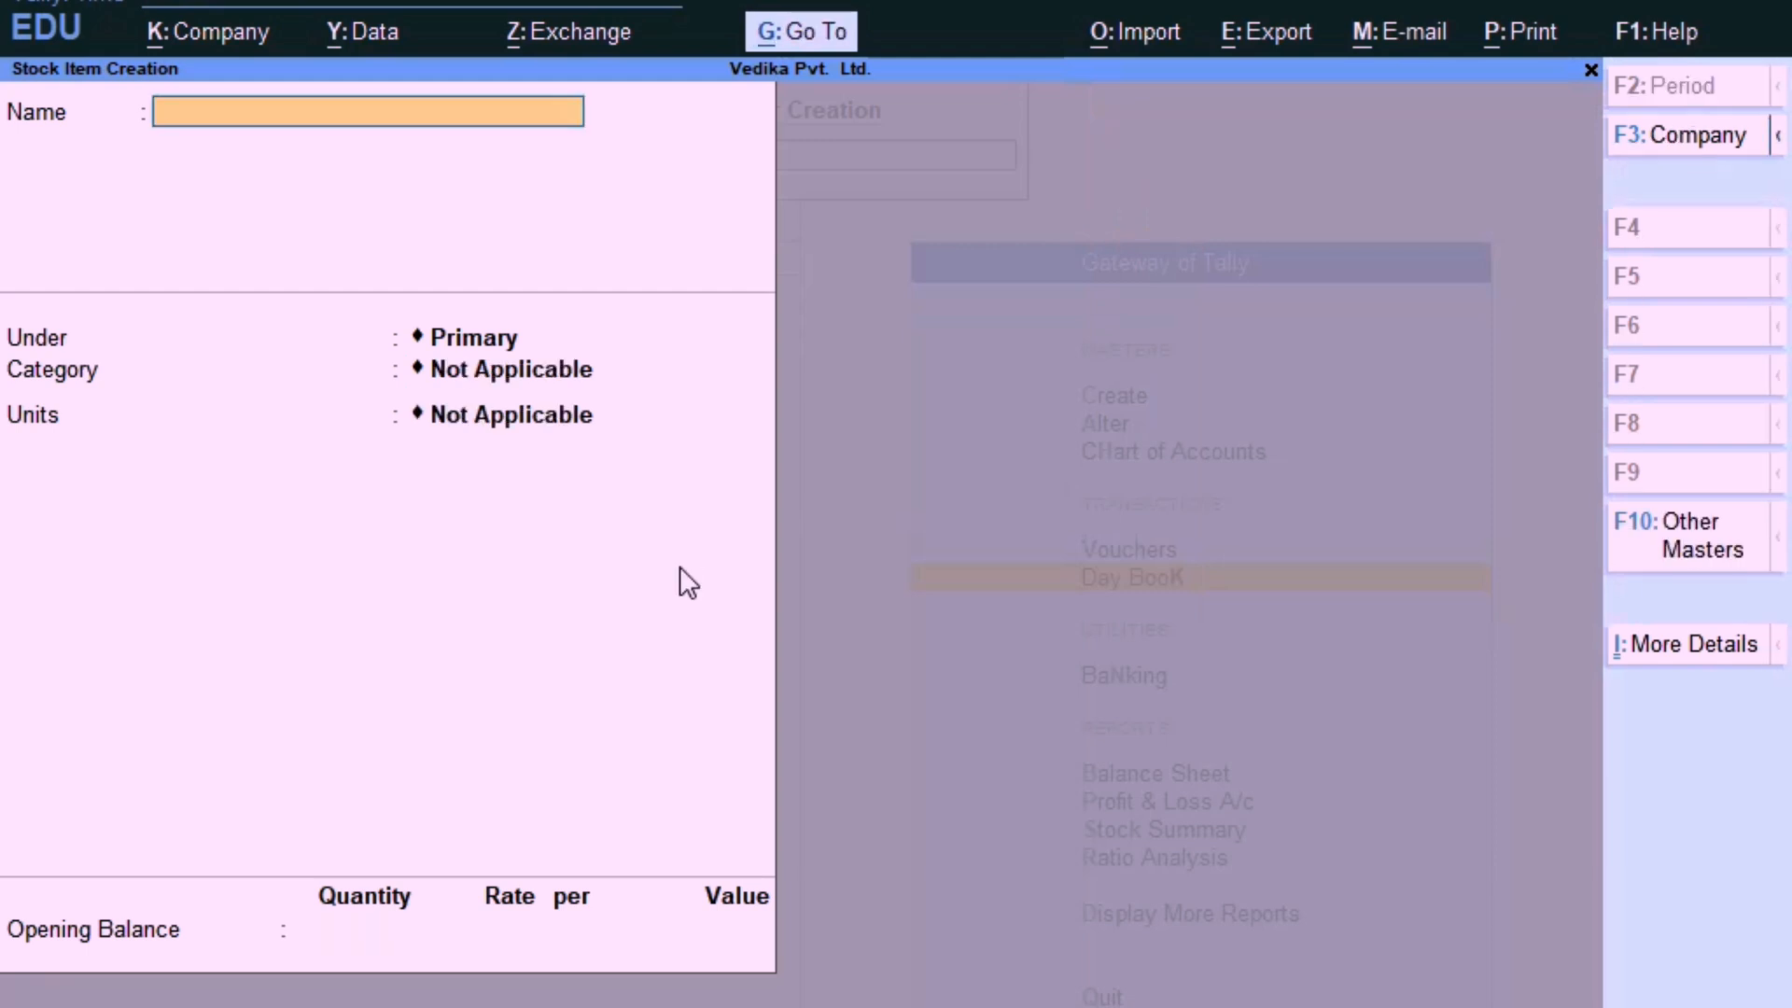
key("Escape")
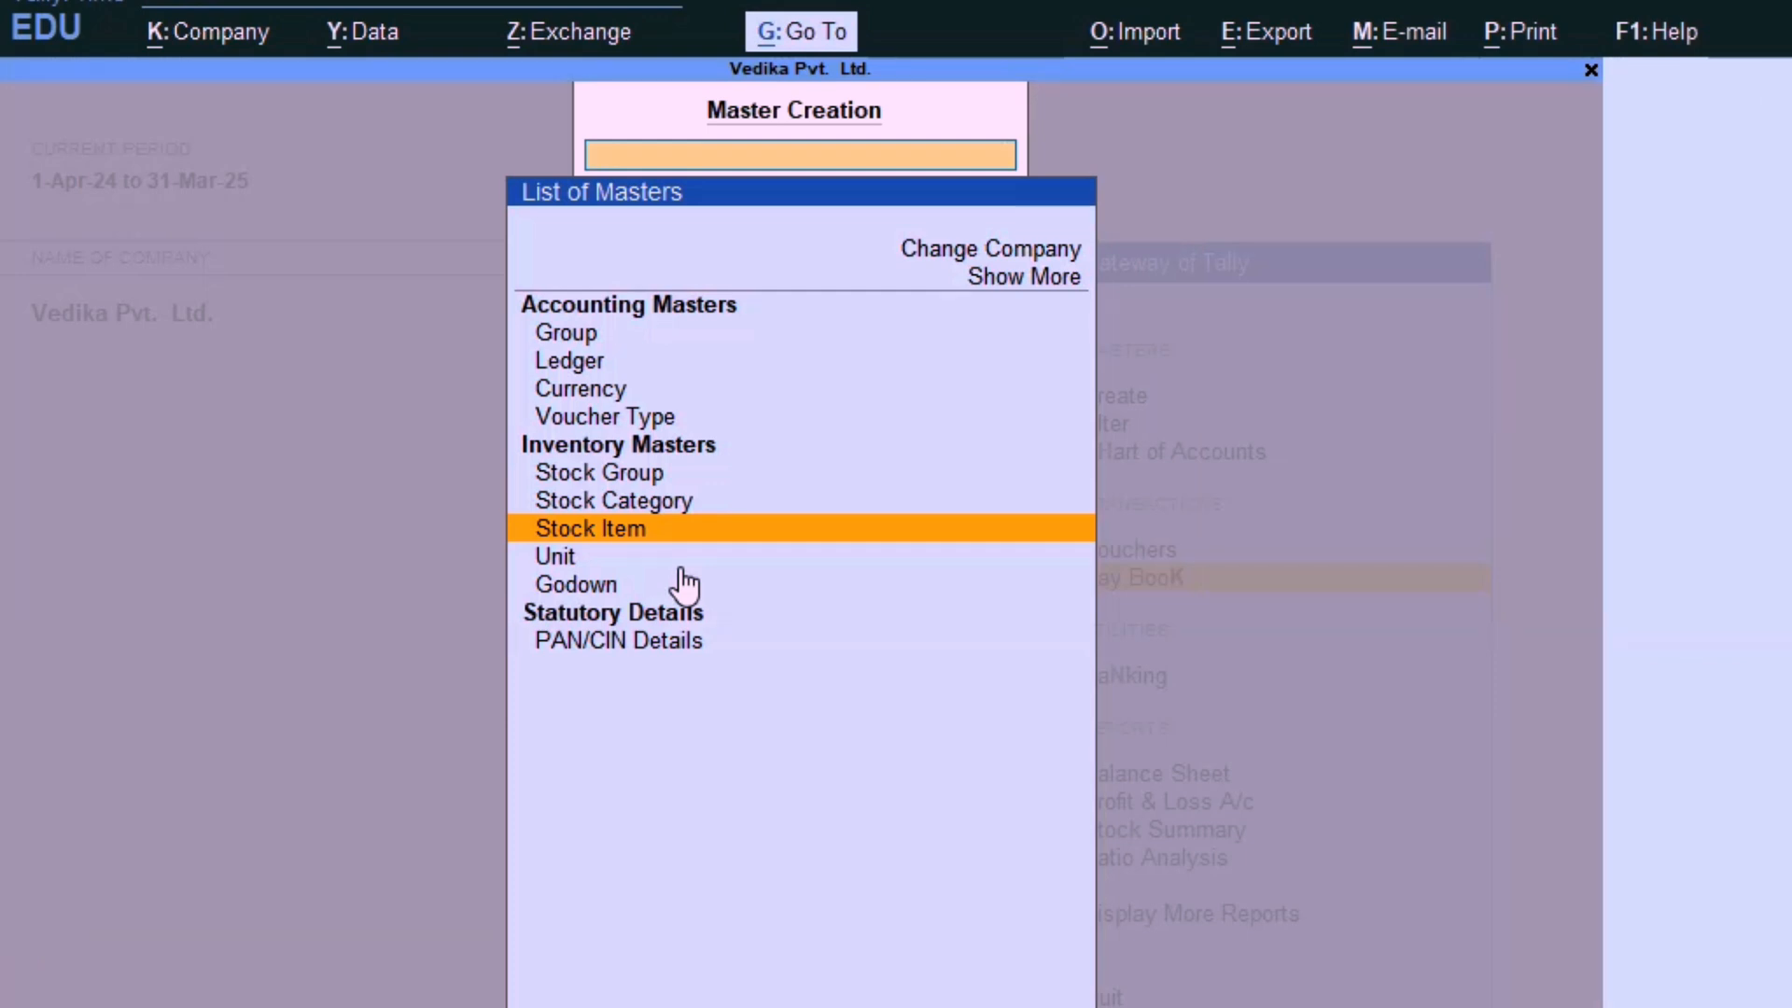
Switch to master alteration and list the stock items.
key("ctrl")
key("ctrl+g")
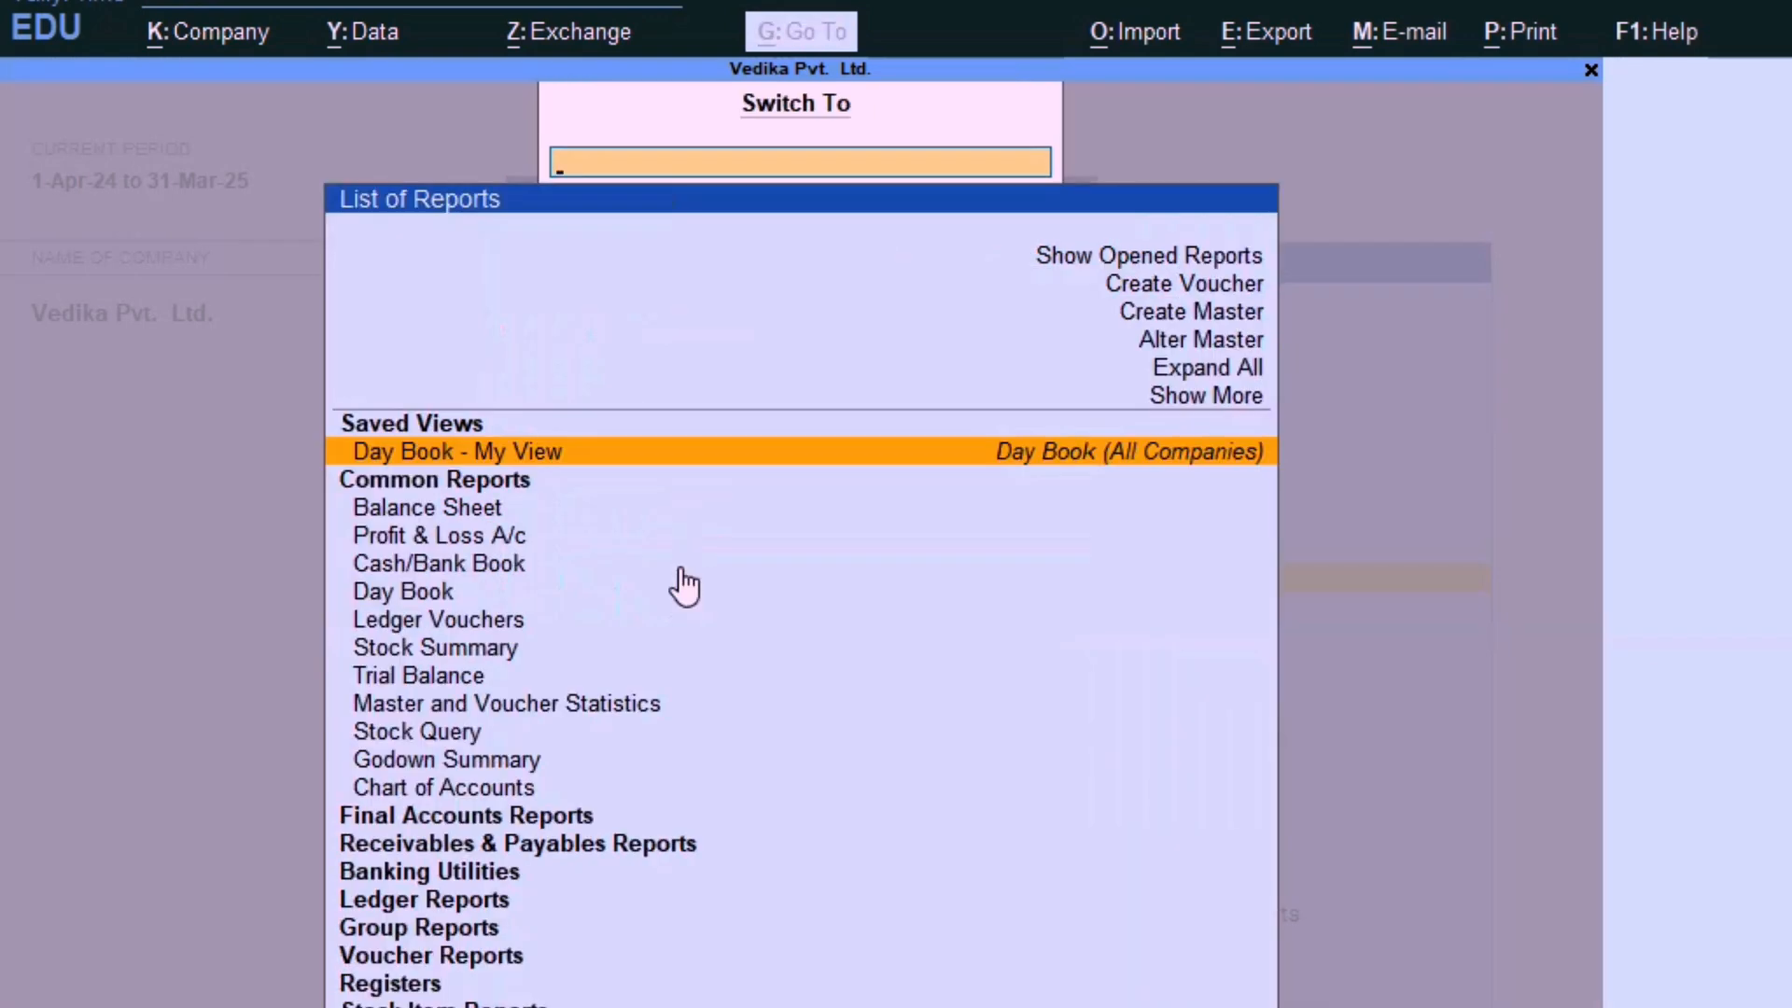
key("Up")
key("Up")
key("Up")
key("Return")
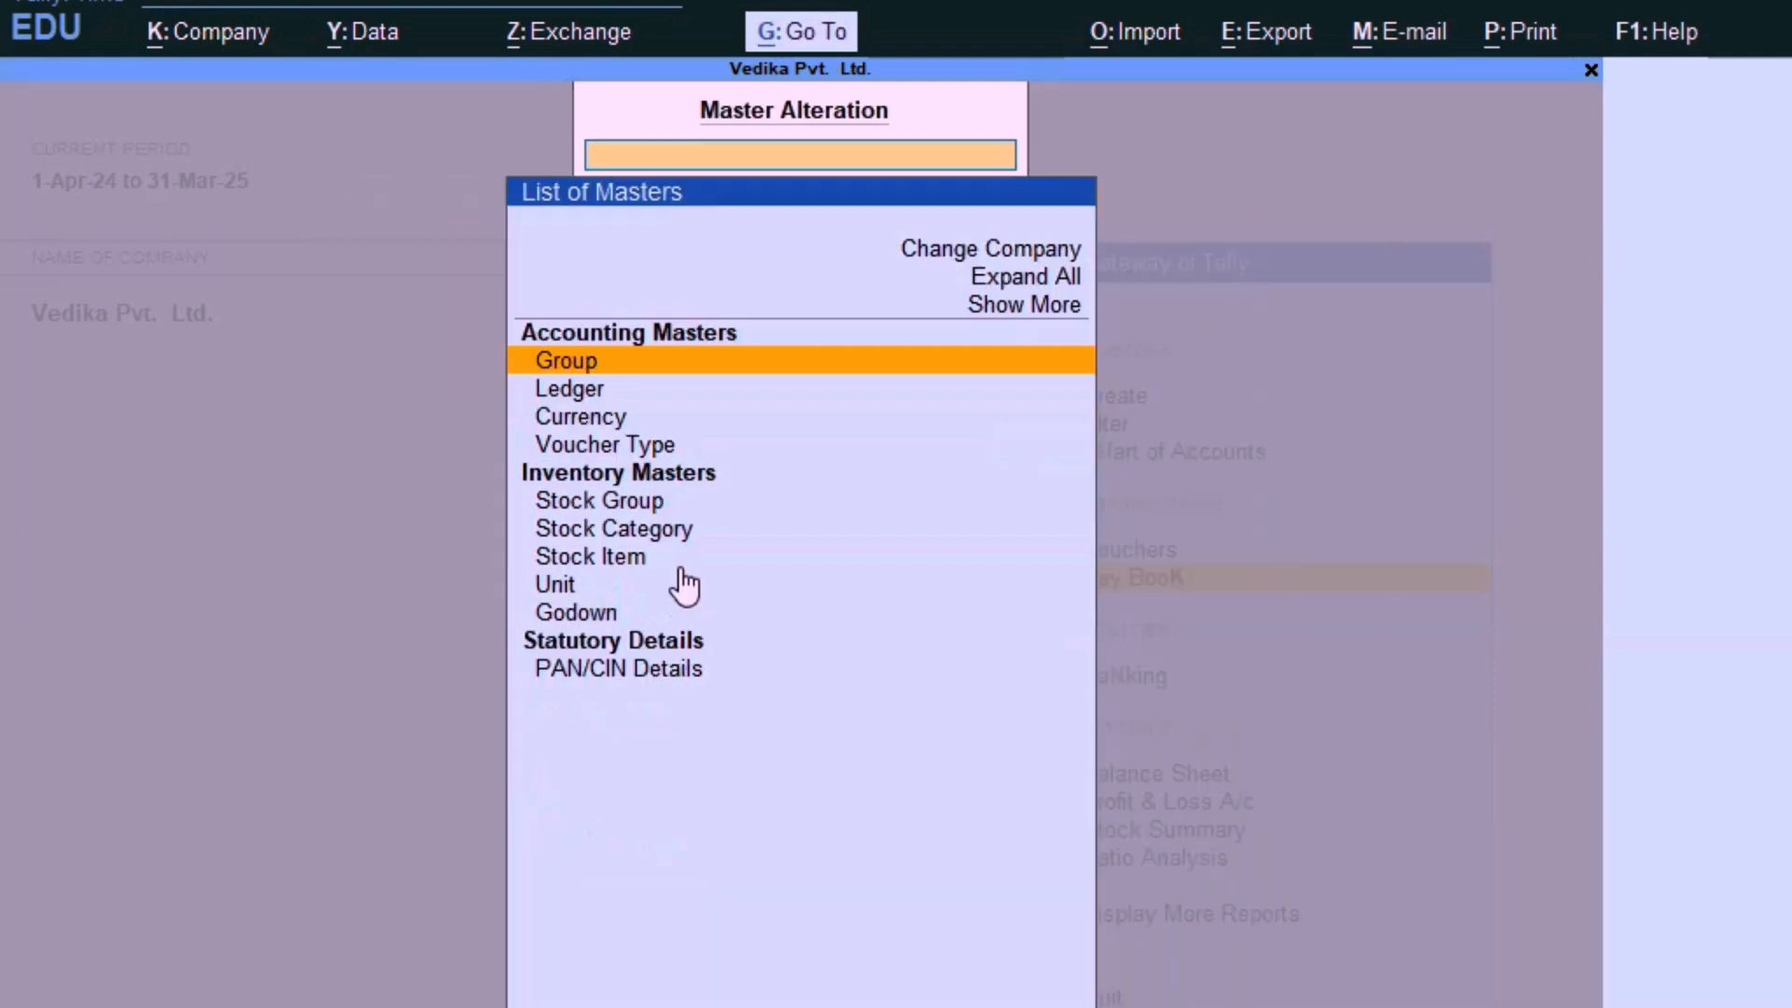
key("Down")
key("Down")
key("Down")
key("Down")
key("Down")
key("Down")
key("Down")
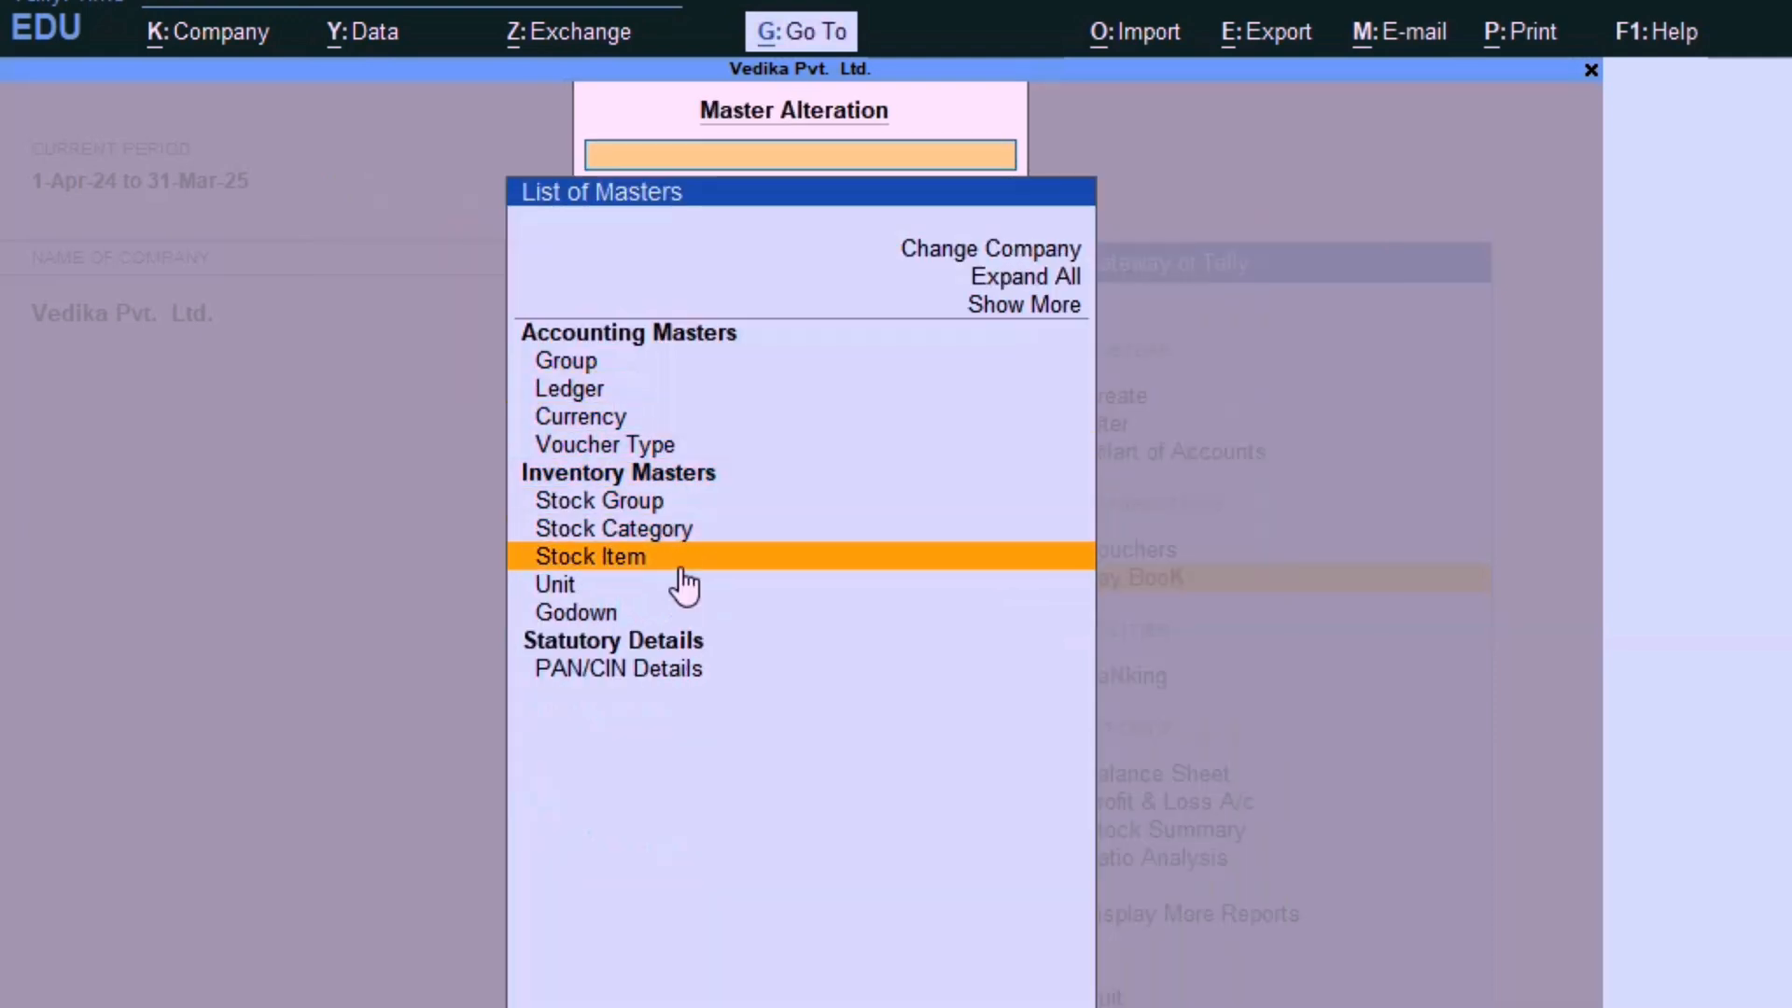
key("Return")
key("Down")
key("Up")
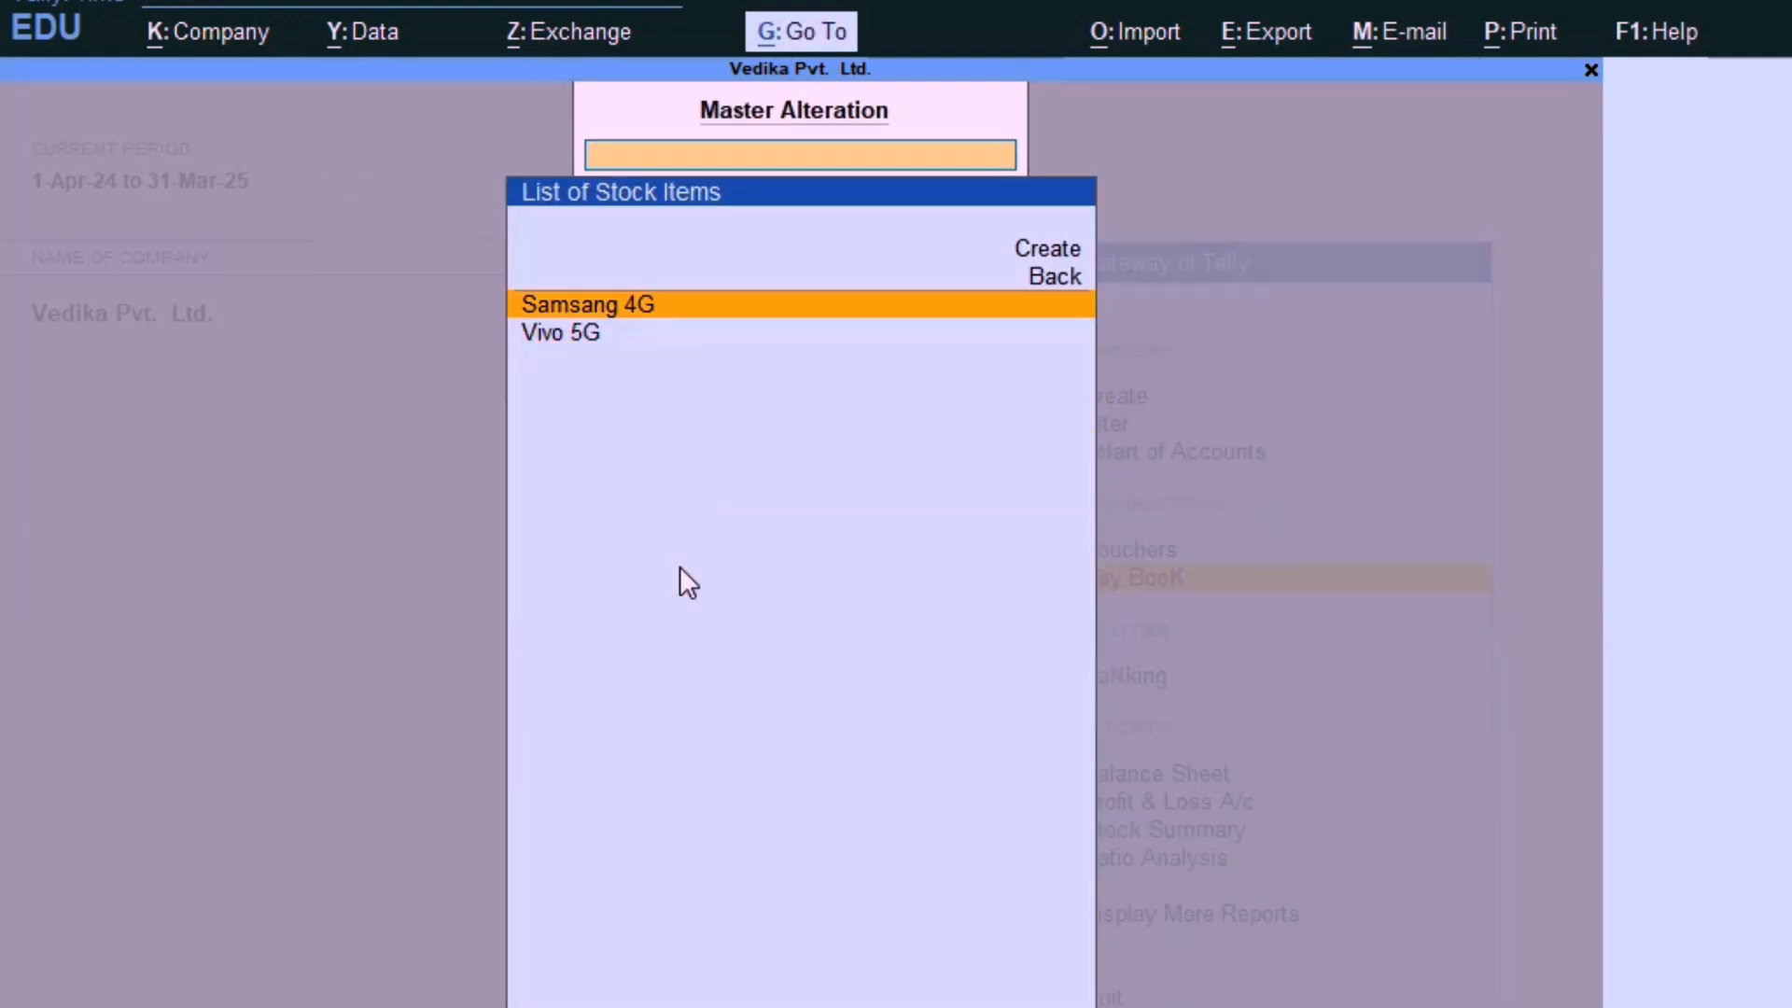
key("Return")
key("BackSpace")
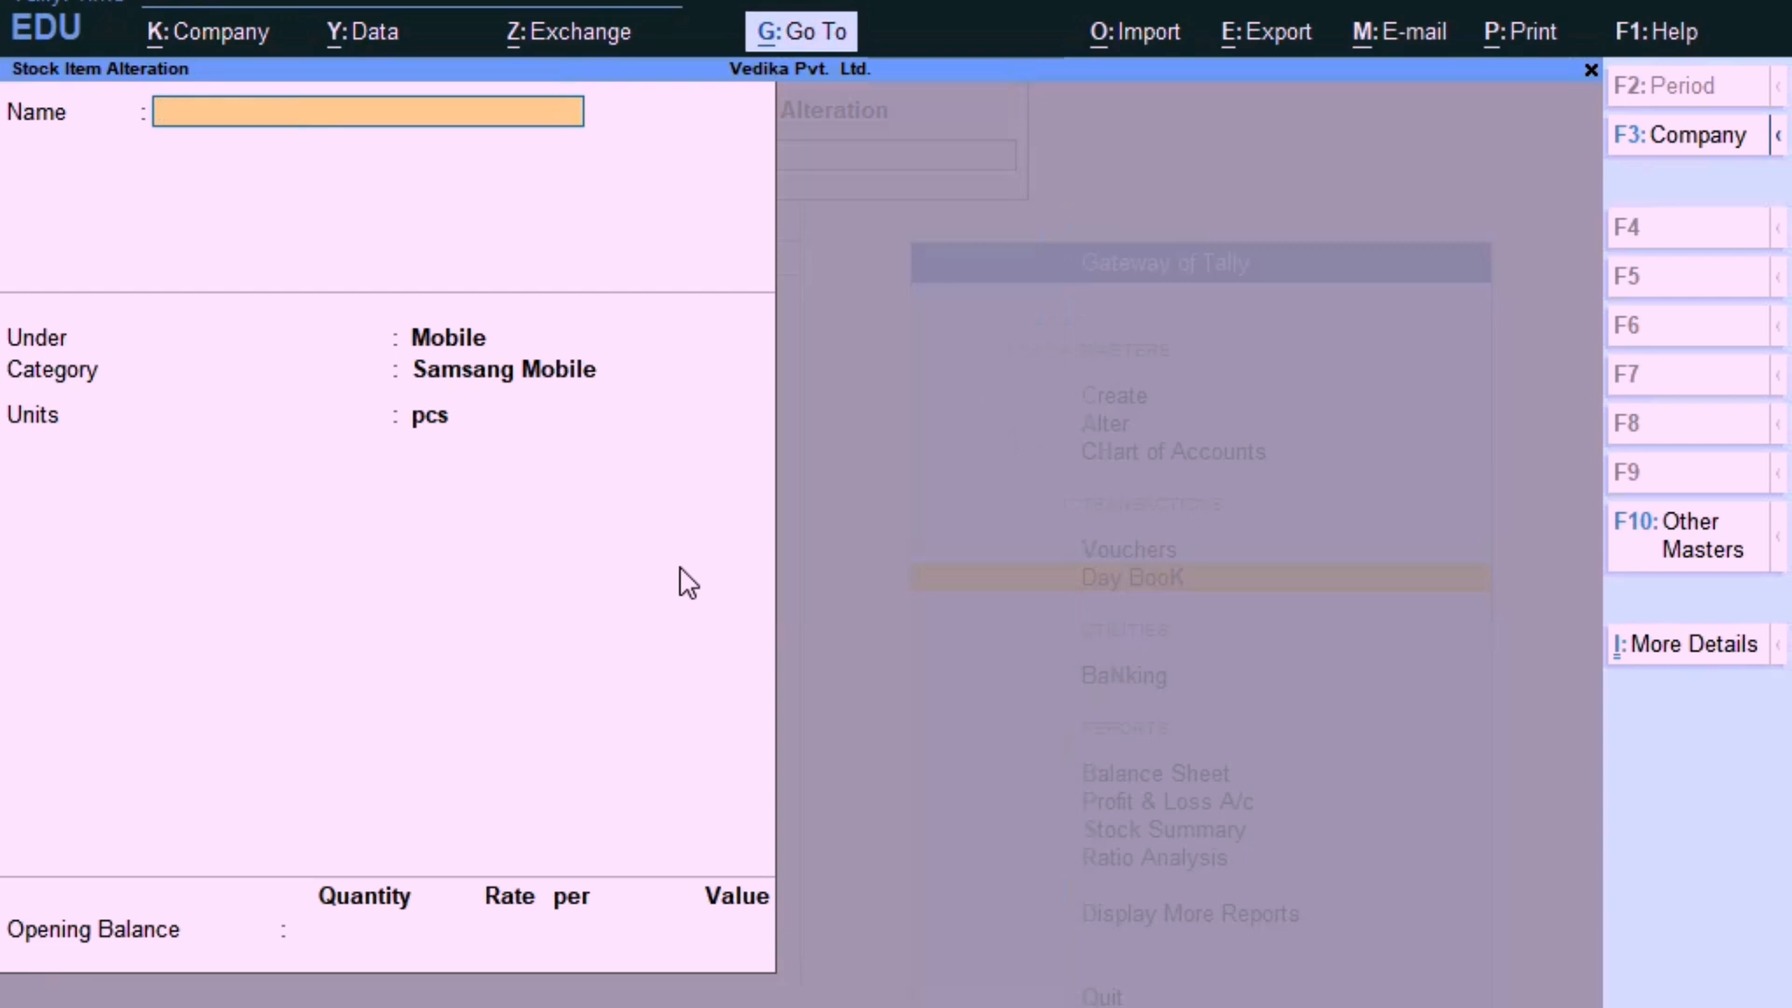
key("Escape")
key("Return")
Open the Vivo 5G stock item for alteration.
key("Down")
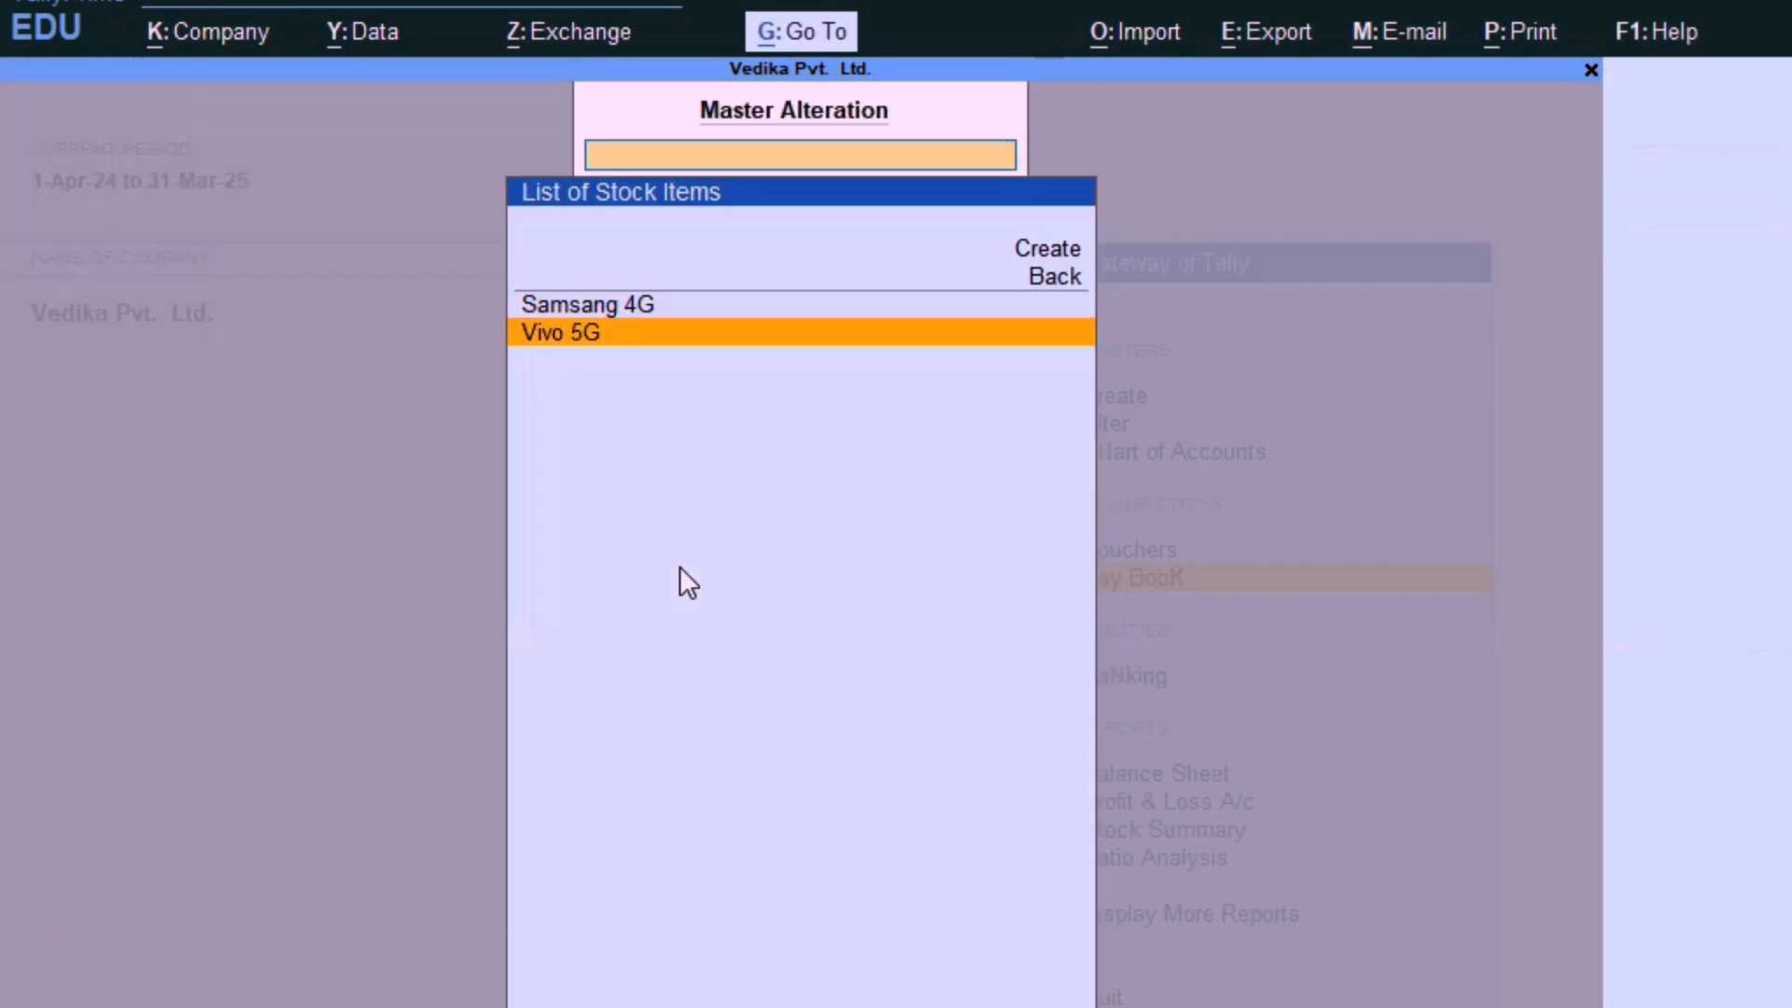
key("Return")
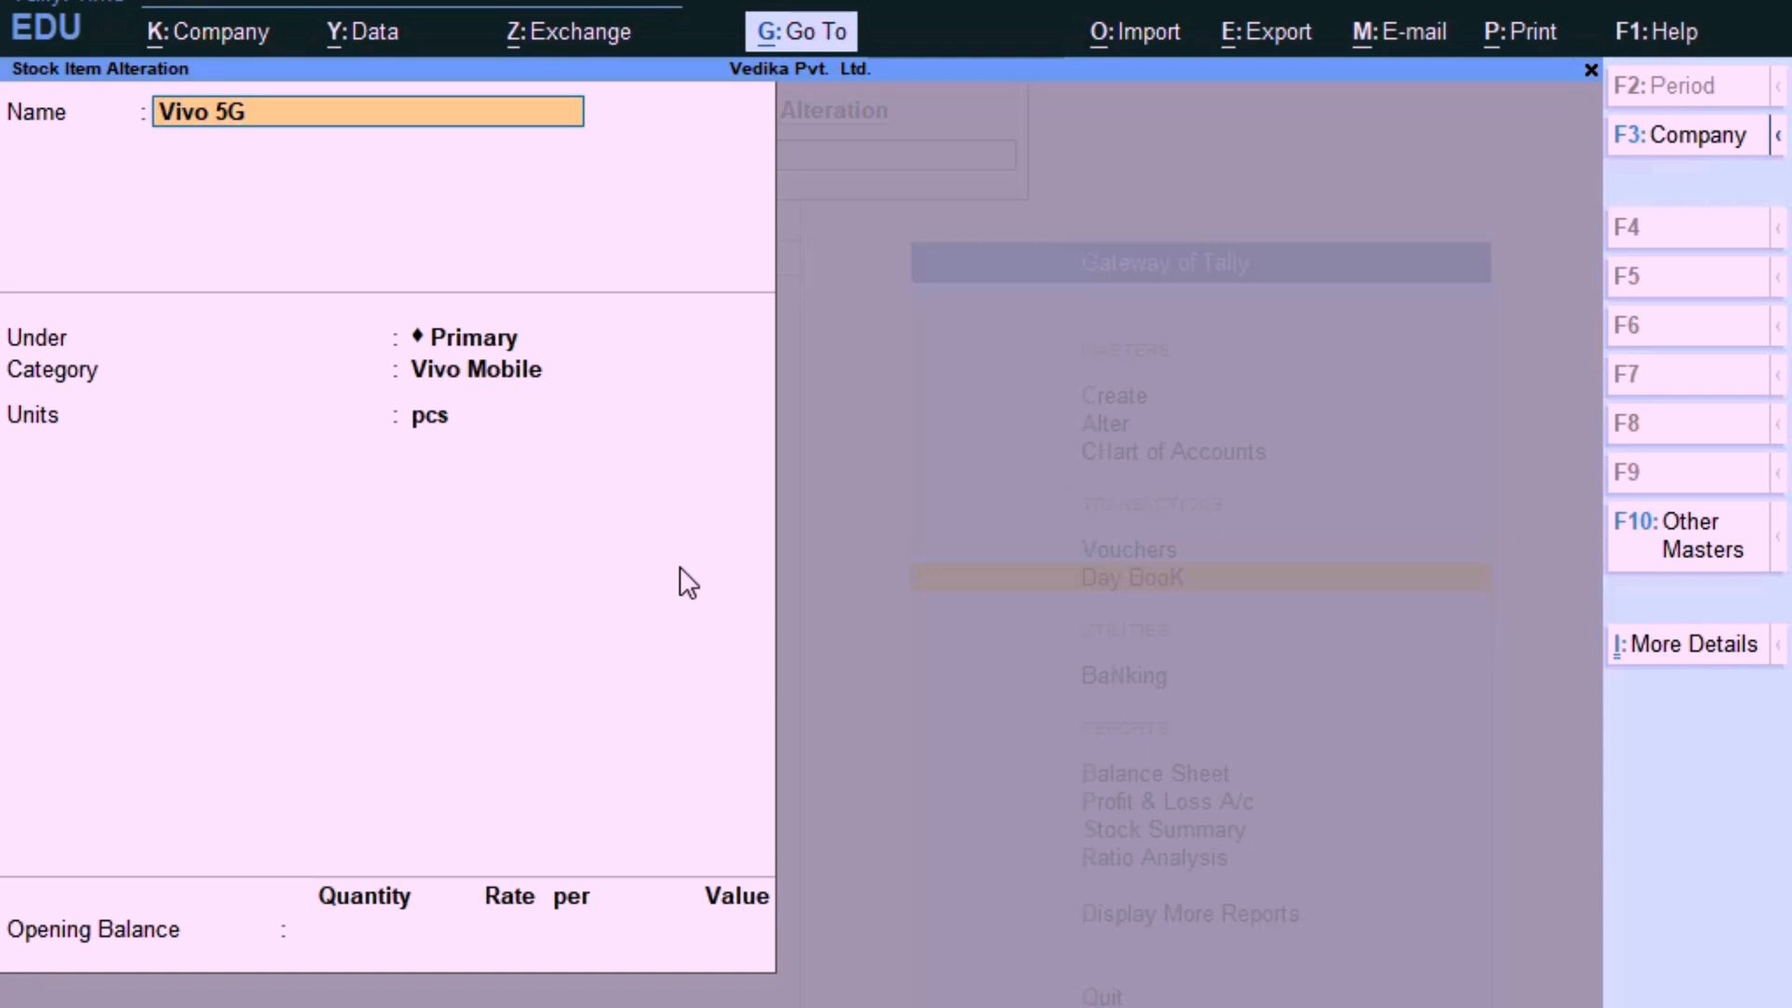
Open the company selection, browse the companies stored in the Tally data folder, and return to Vivo 5G without choosing one.
key("F3")
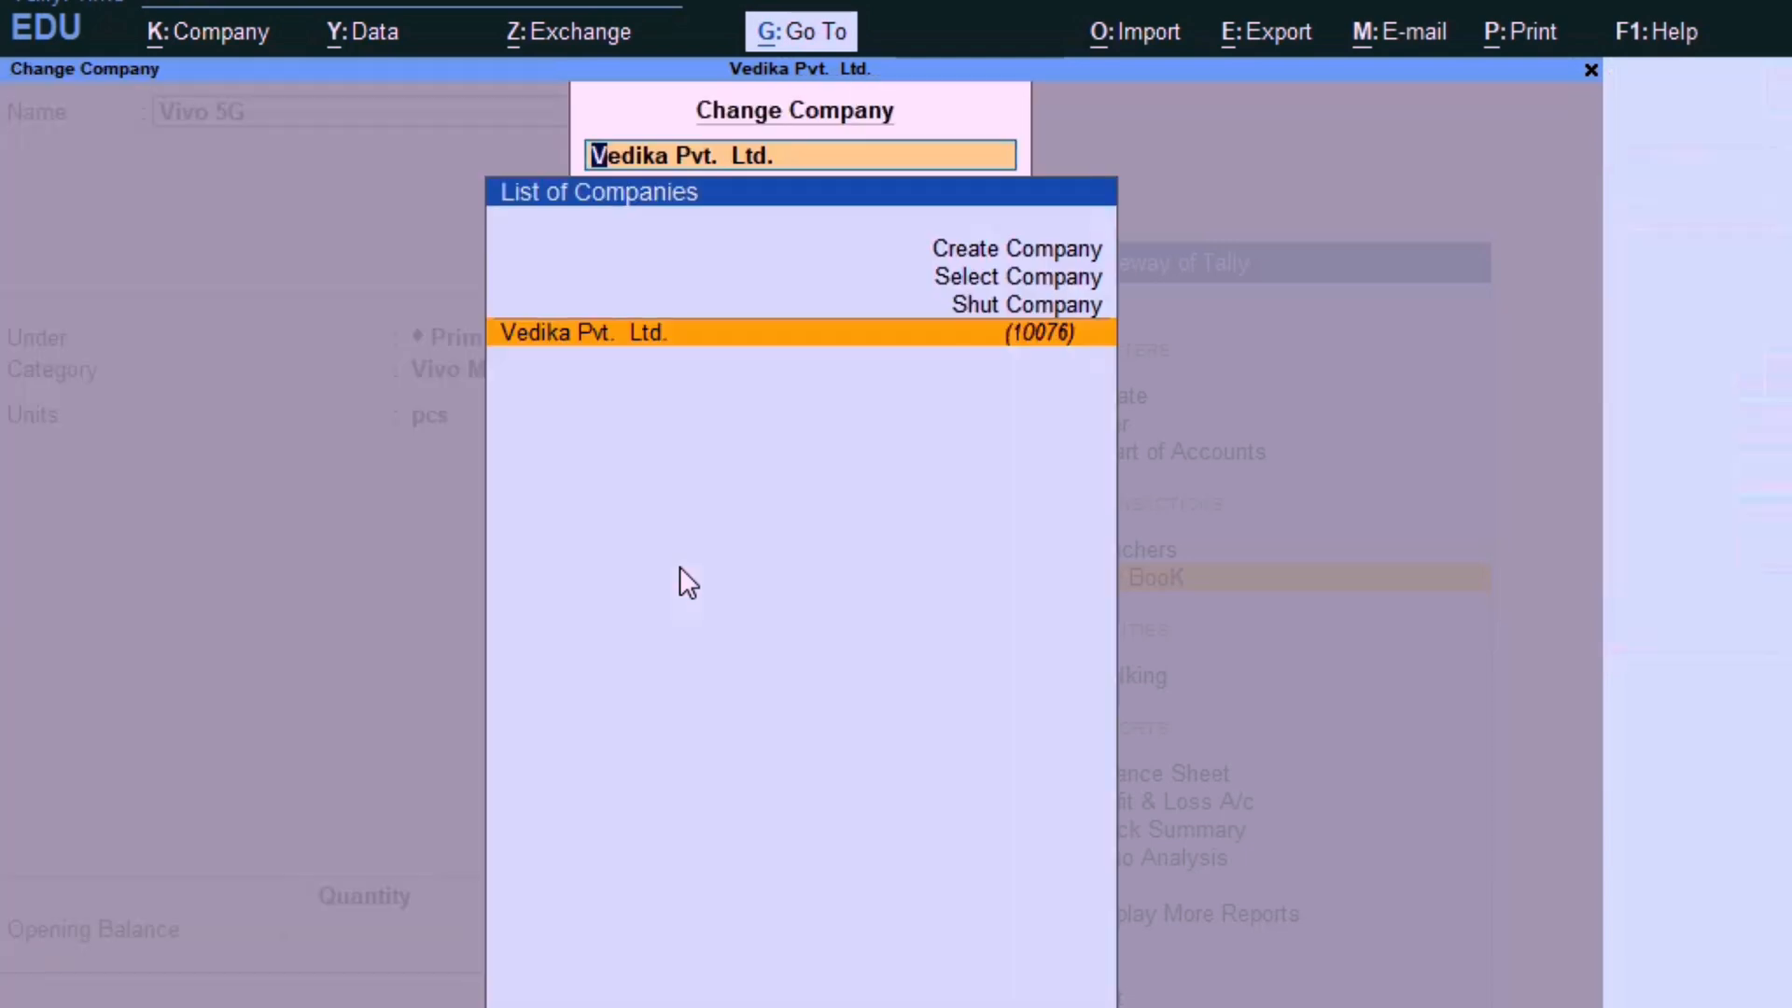
key("Up")
key("Up")
key("Up")
key("Down")
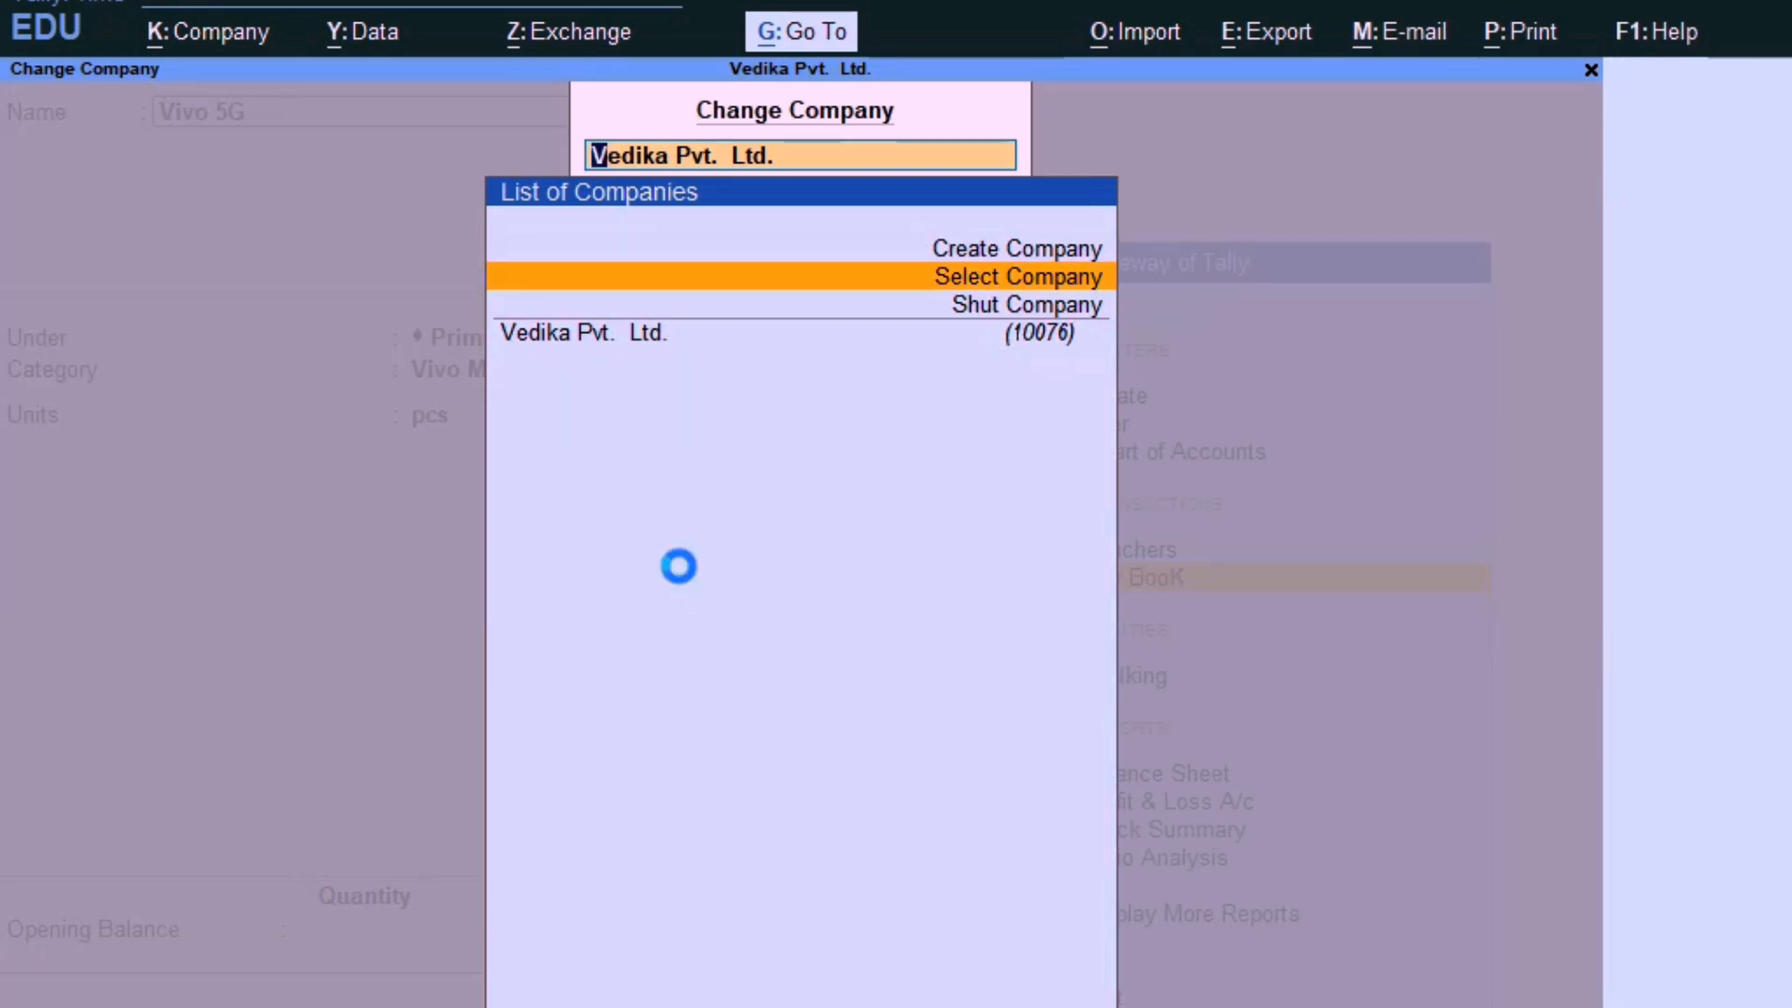
key("Return")
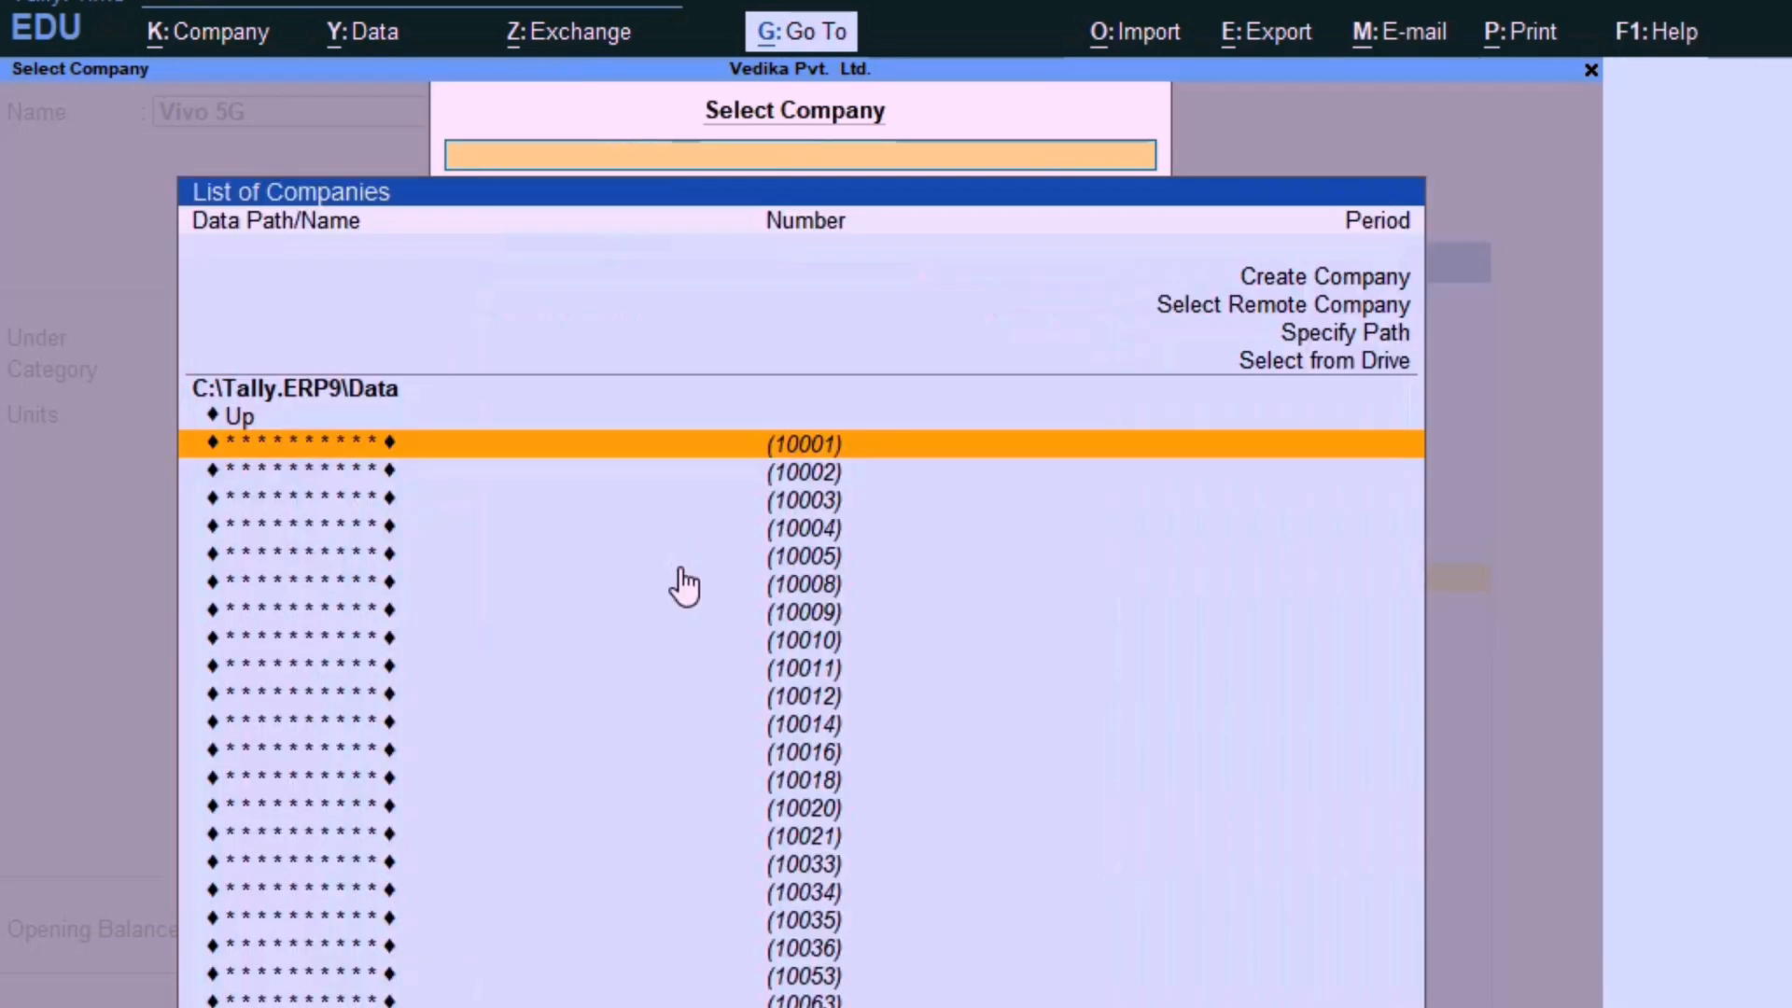
key("Down")
key("Down")
key("Down")
key("Down")
key("Down")
key("Down")
key("Down")
key("Down")
key("Down")
key("Down")
key("Down")
key("Down")
key("Down")
key("Down")
key("Down")
key("Down")
key("Down")
key("Down")
key("Down")
key("Down")
key("Down")
key("Down")
key("Down")
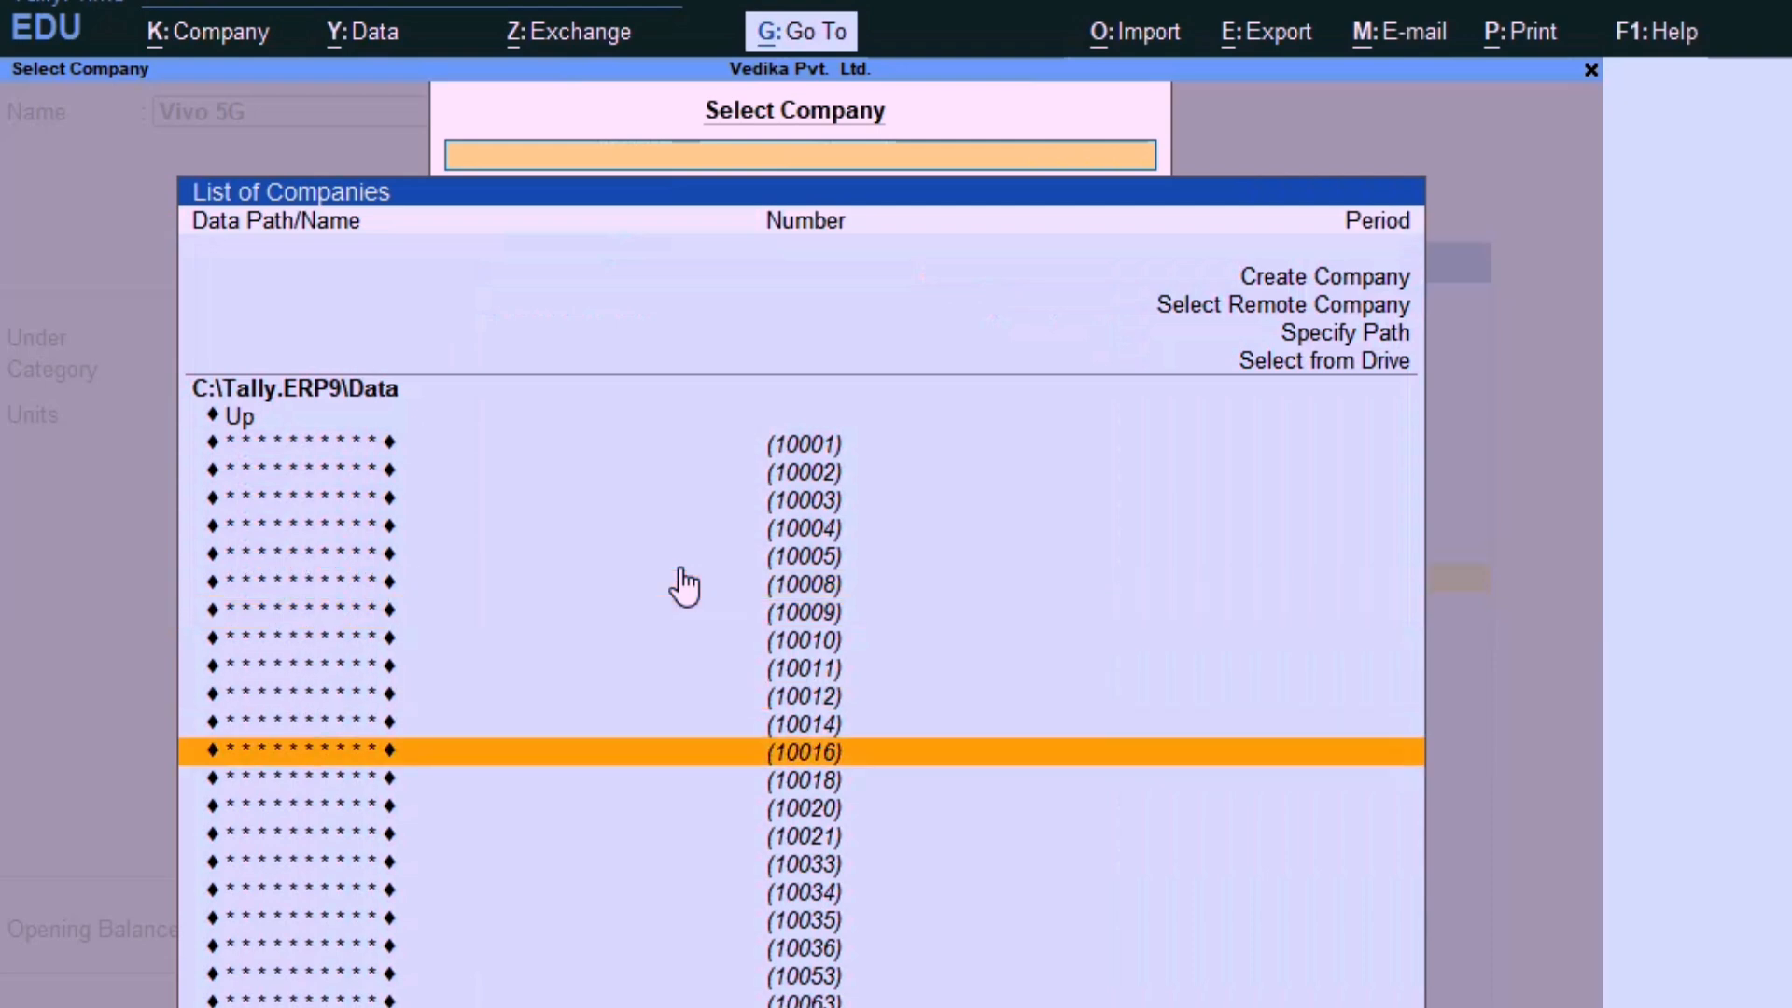
key("Escape")
key("Escape")
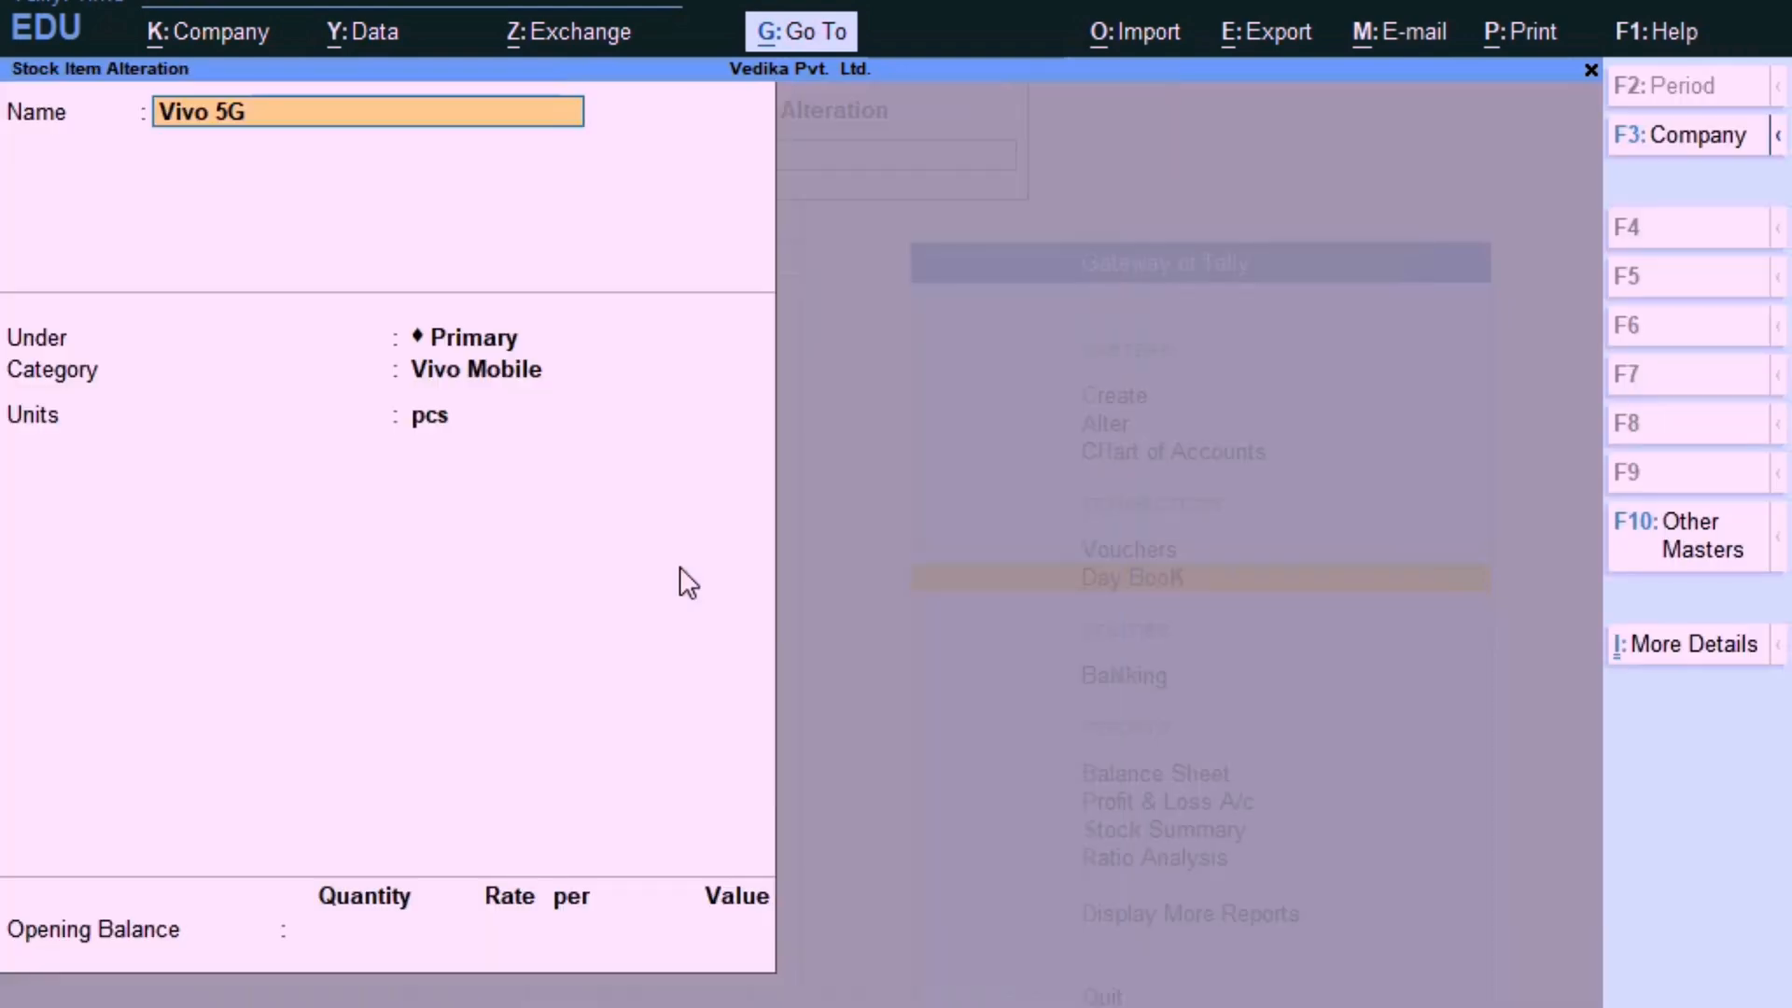
Leave the Vivo 5G alteration without changes and return to the Gateway of Tally.
key("Escape")
key("y")
key("Escape")
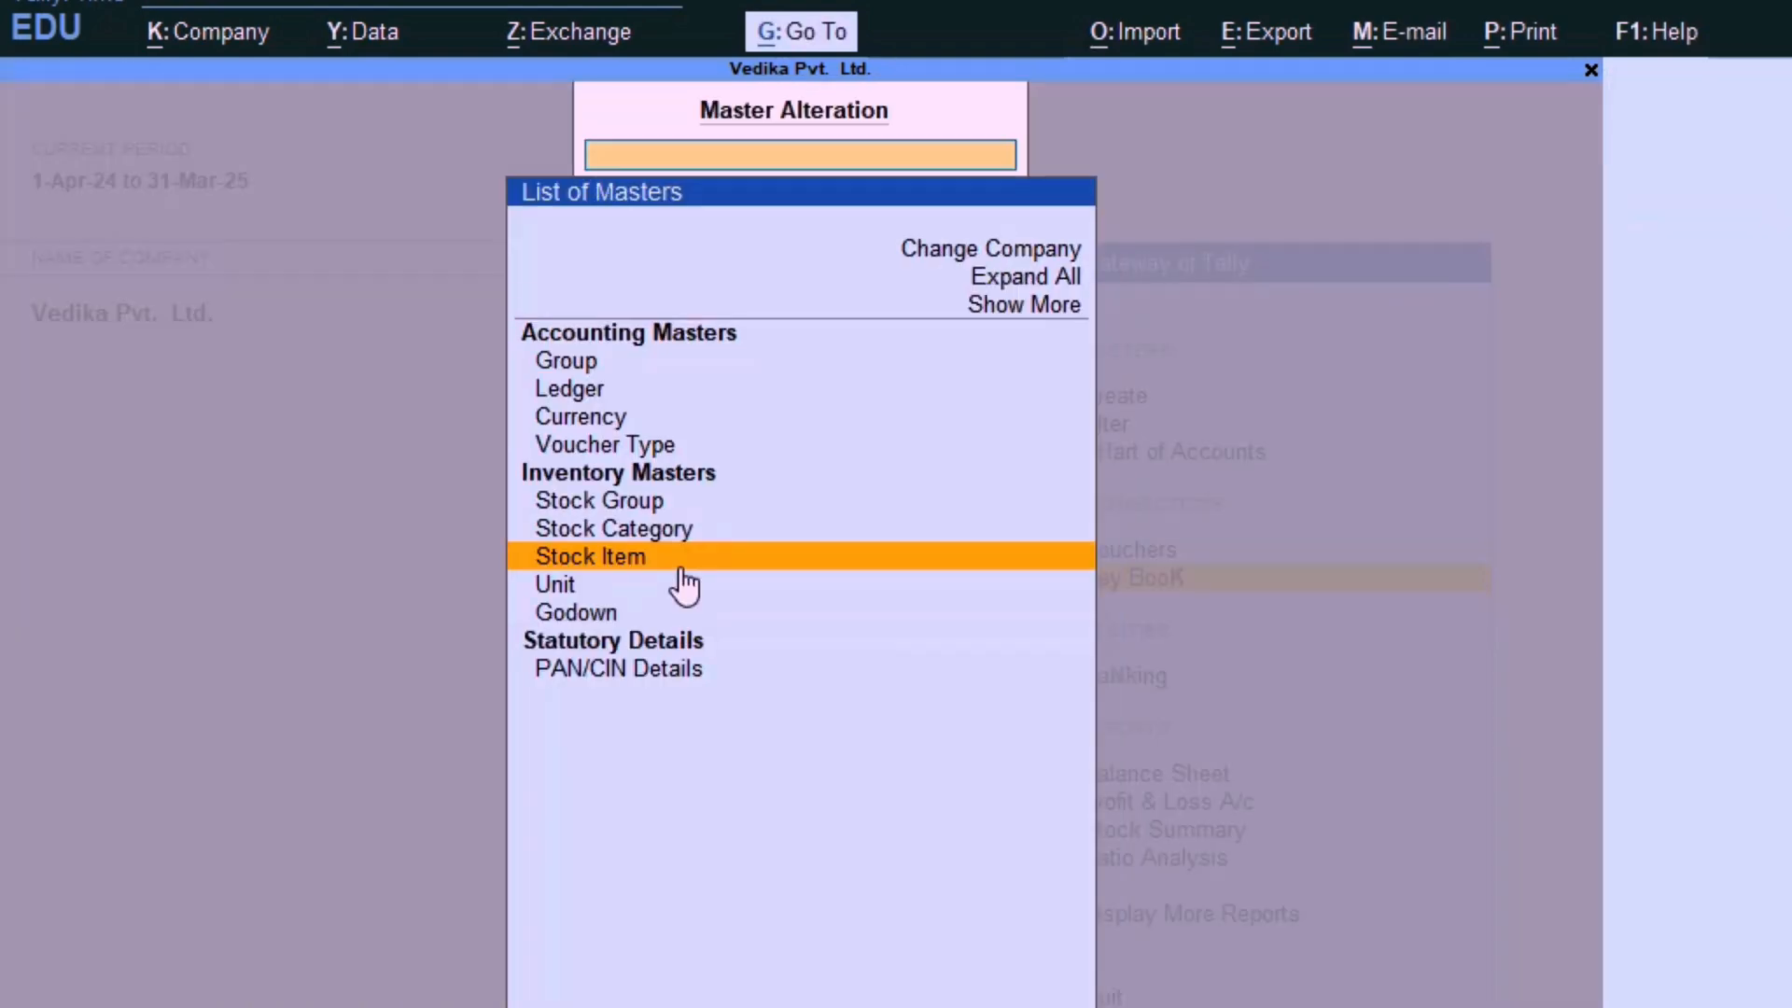
key("Escape")
Start master alteration for stock items and open Samsang 4G.
key("Up")
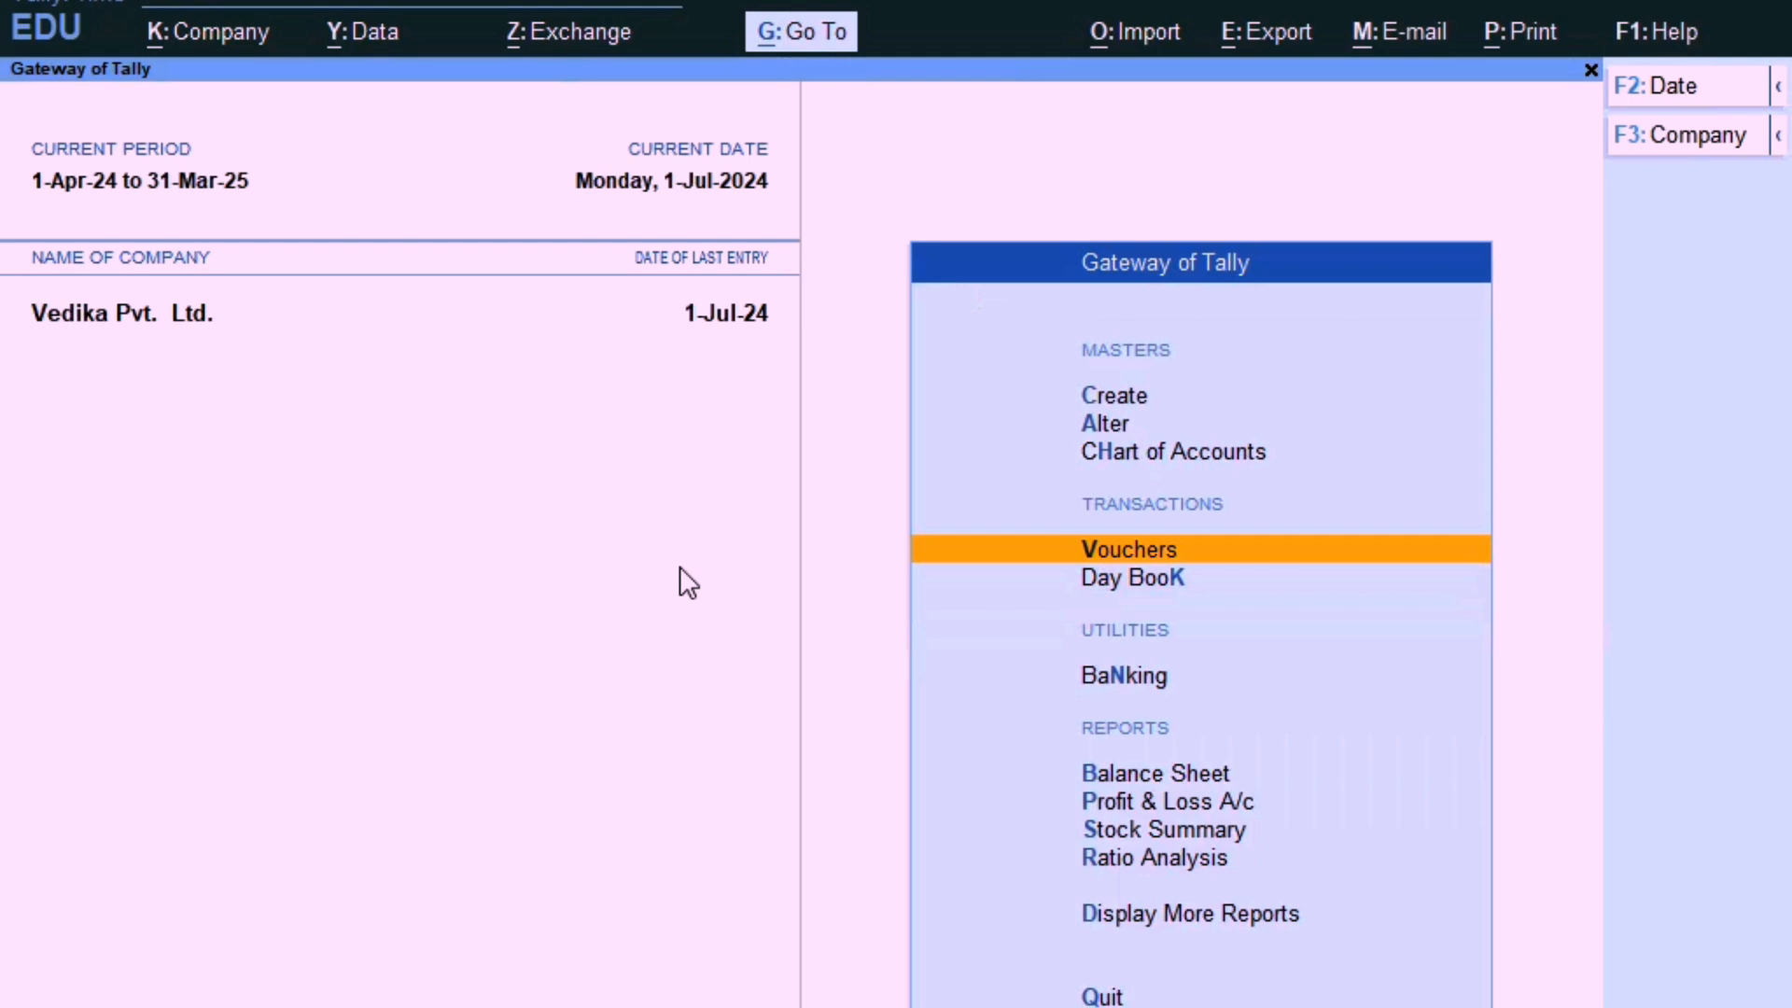
key("Up")
key("Up")
key("Return")
key("Down")
key("Down")
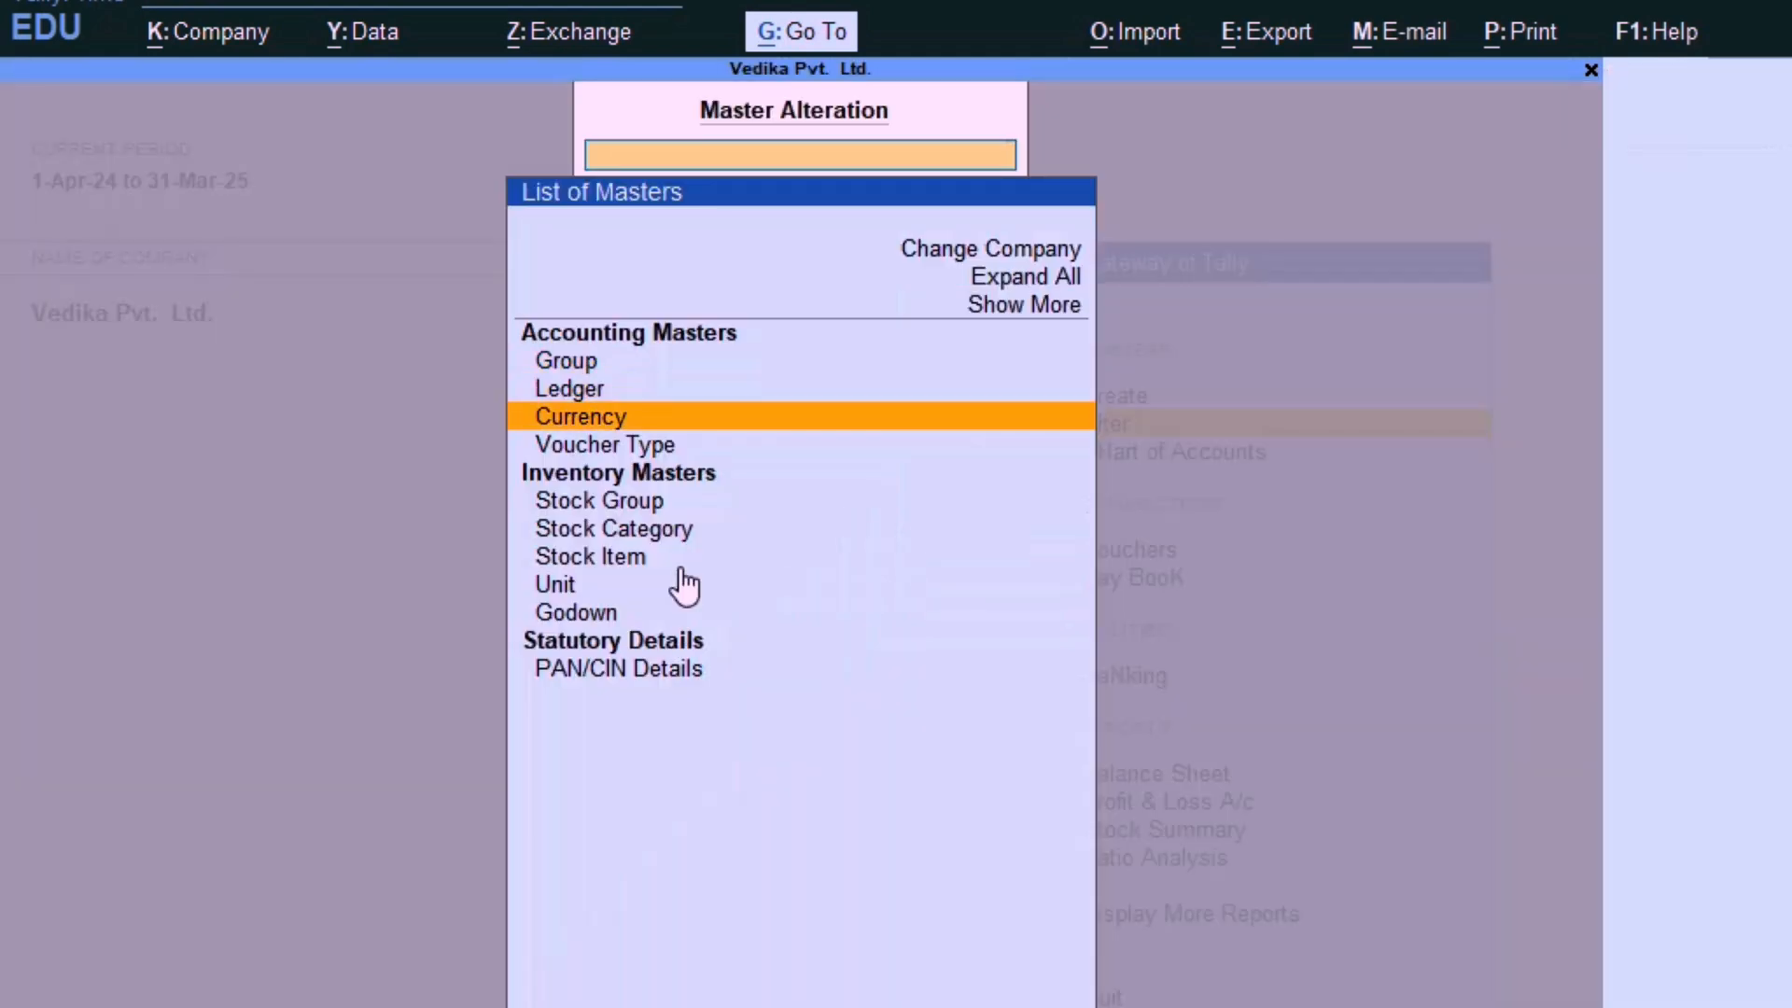
key("Down")
key("Down")
key("Down")
key("Down")
key("Return")
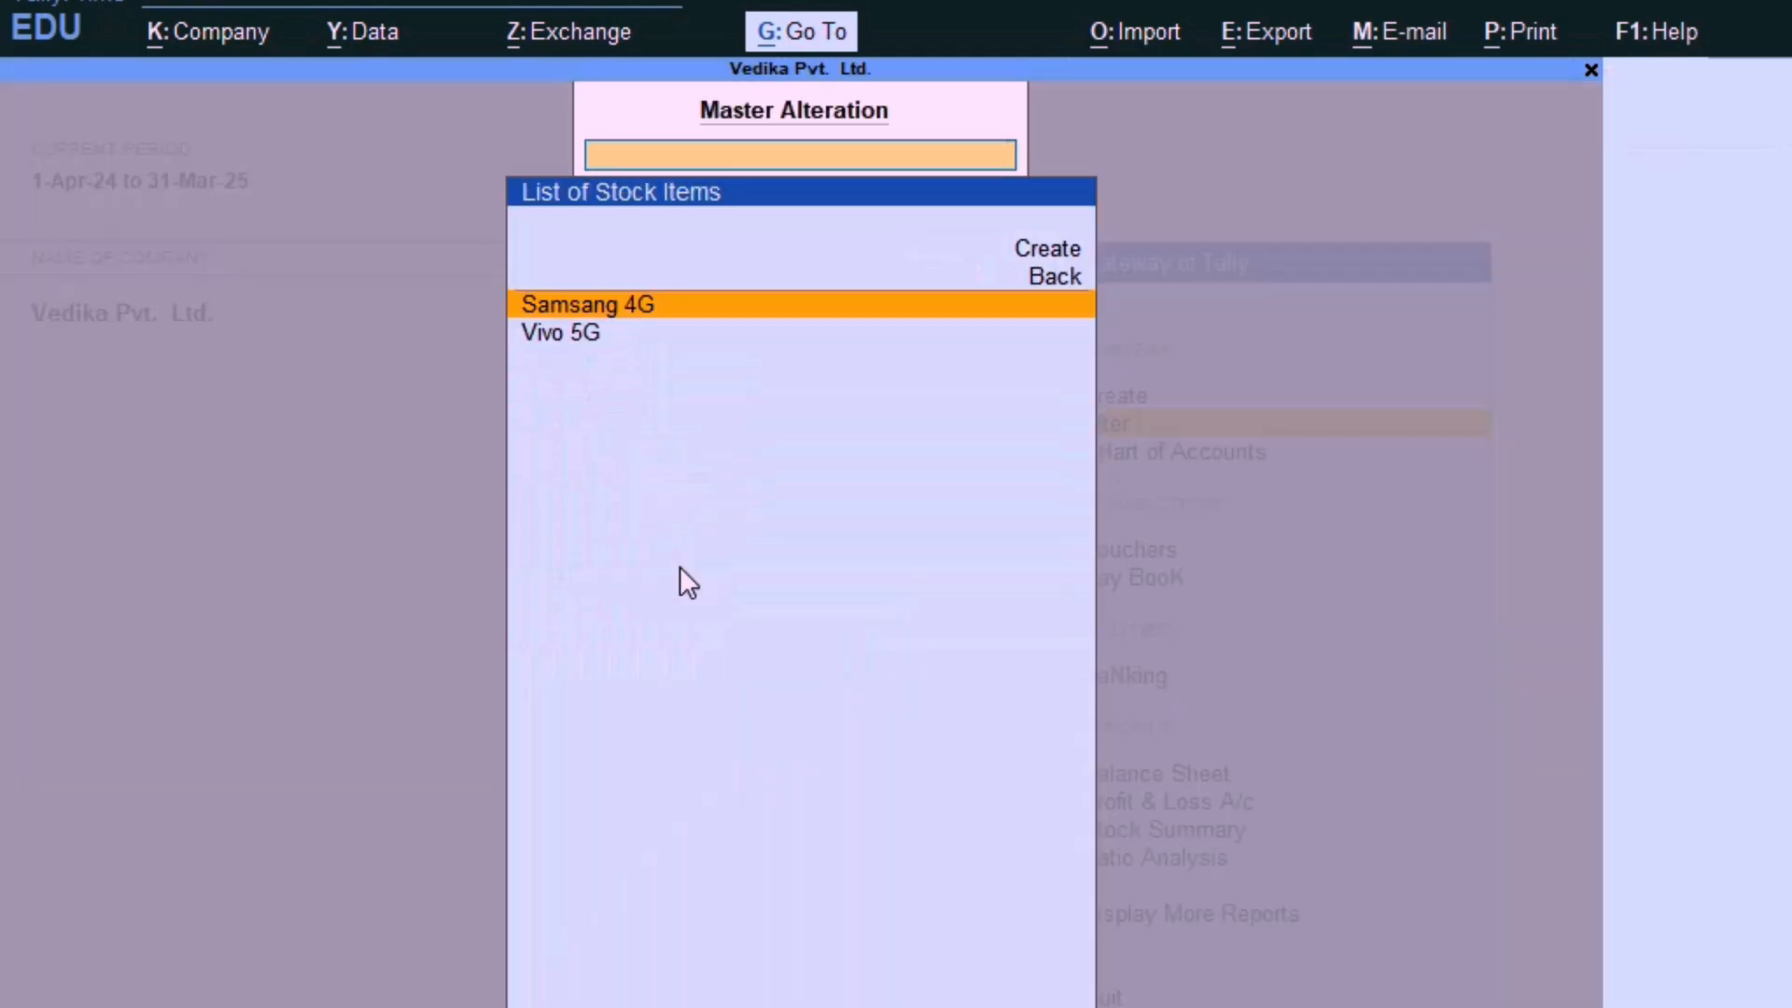
key("Return")
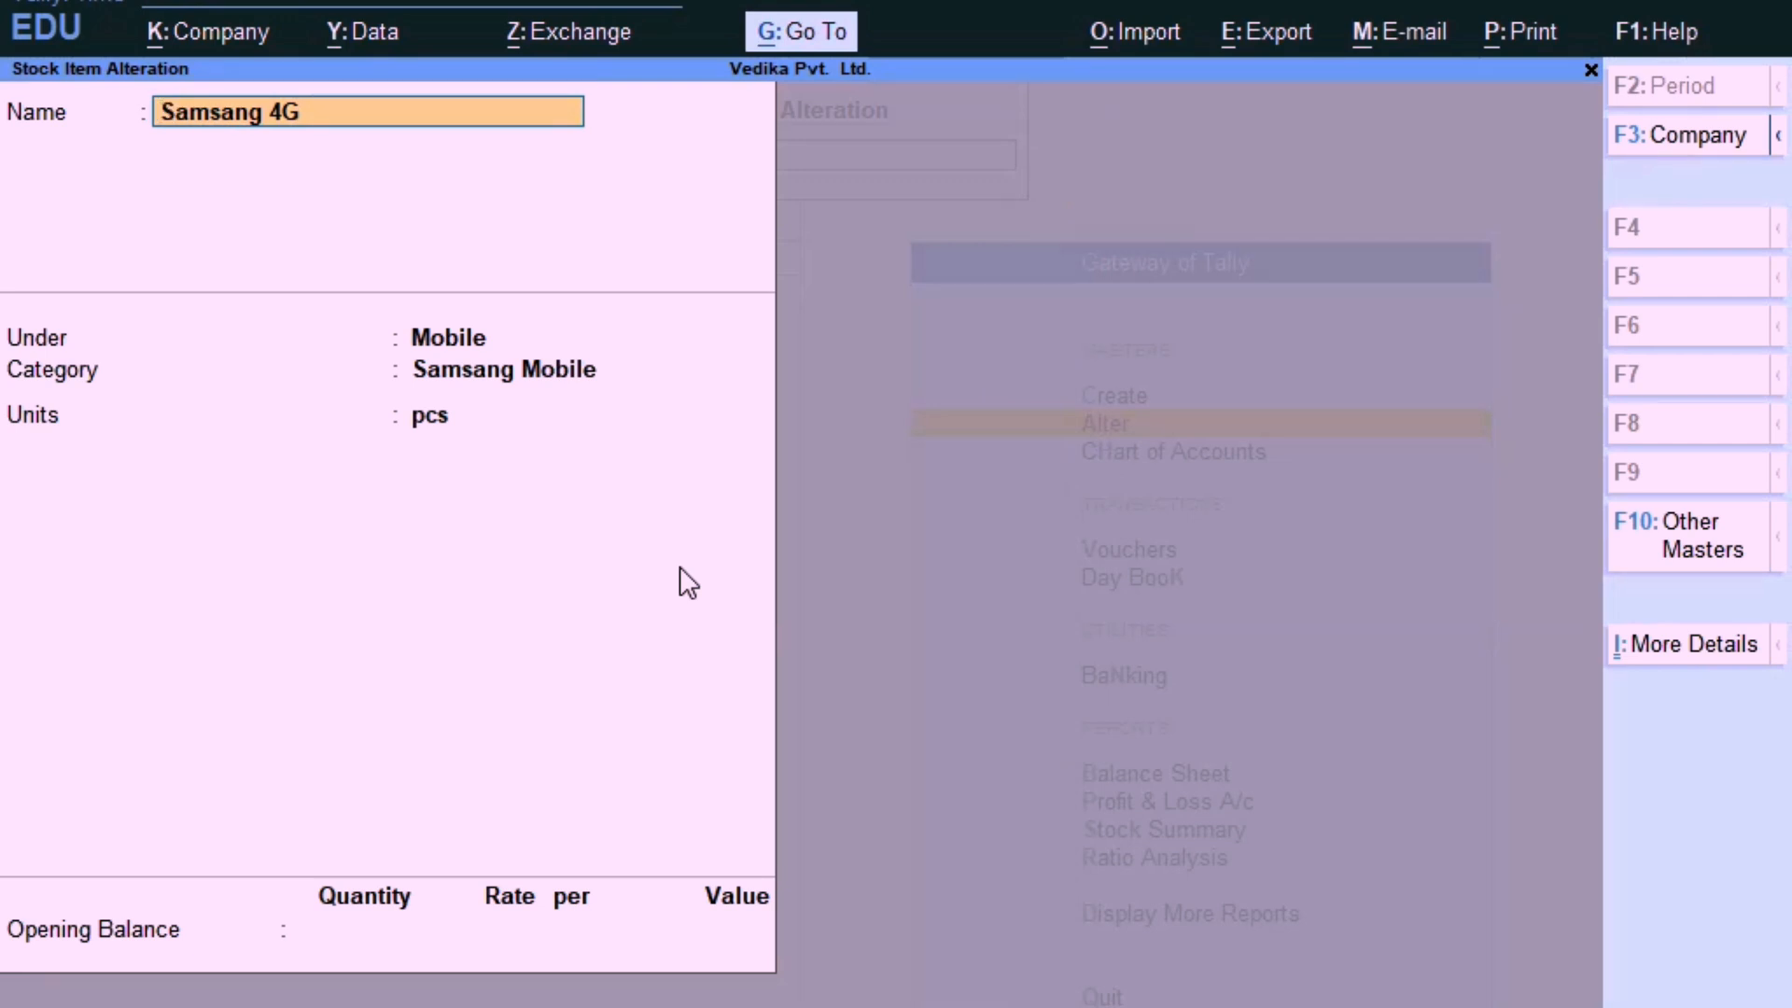
Switch from Samsang 4G to another master type and open the Mobile stock group for alteration.
left_click(1706, 552)
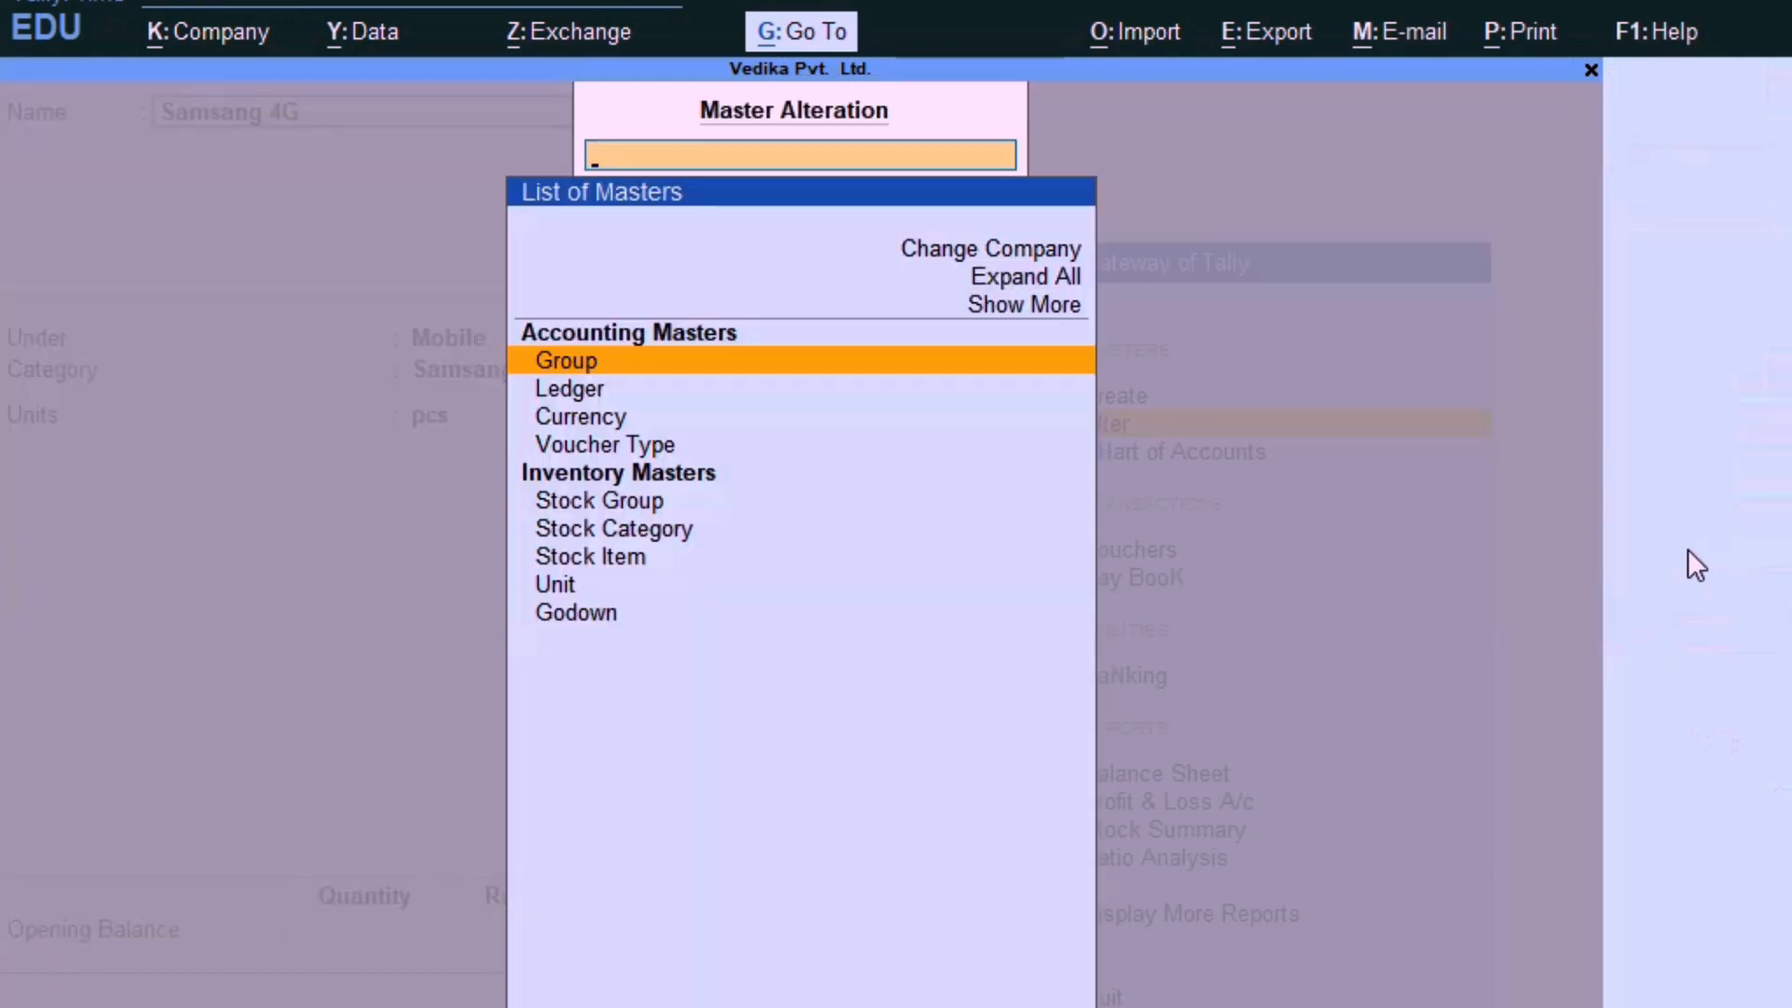
key("Down")
key("Down")
key("Down")
key("Down")
key("Down")
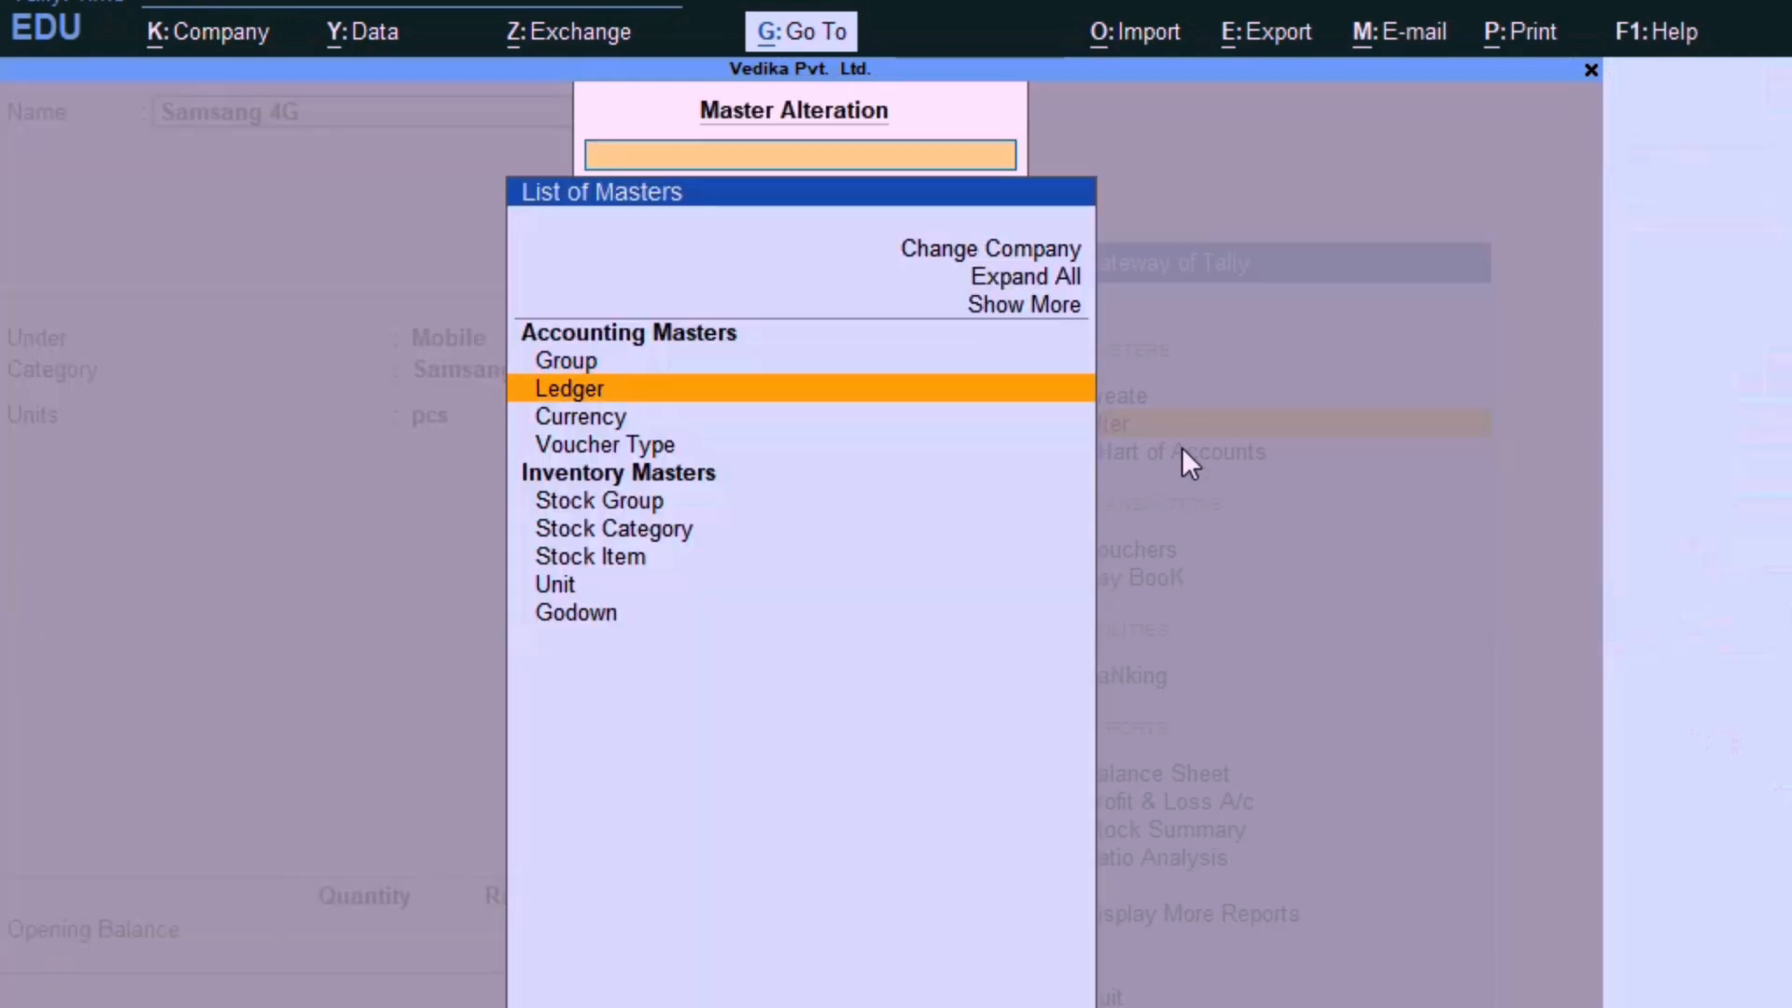
key("Up")
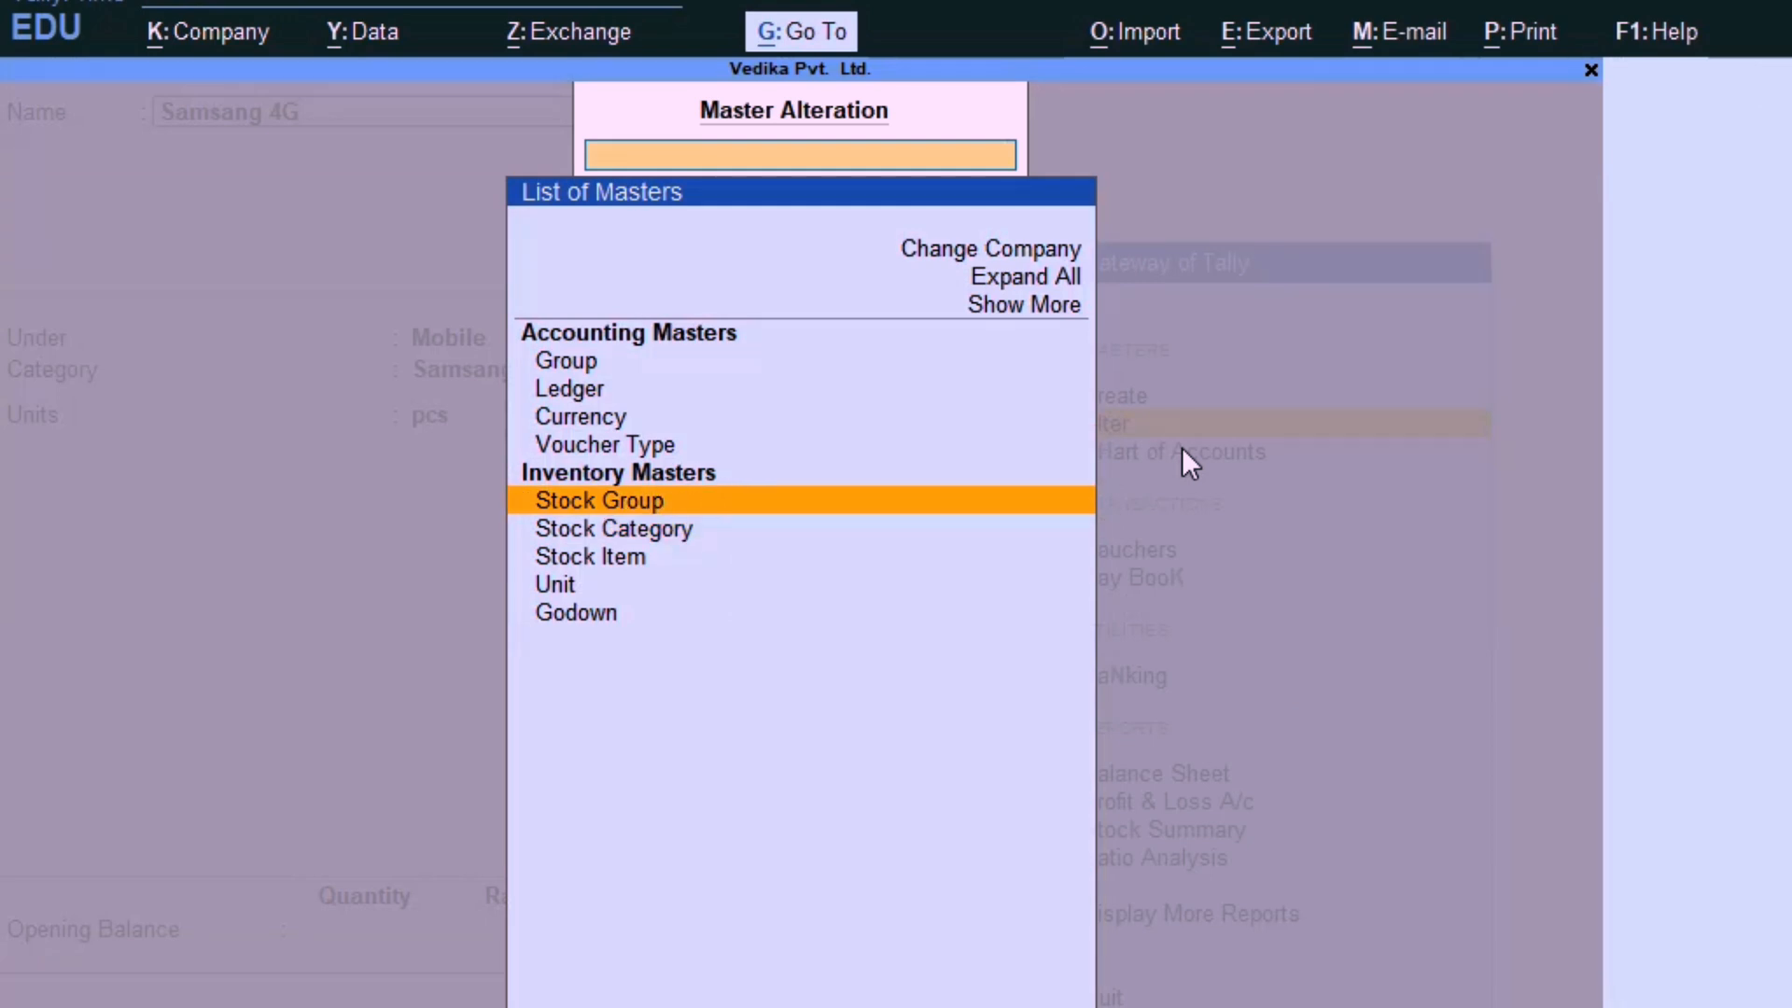
key("Return")
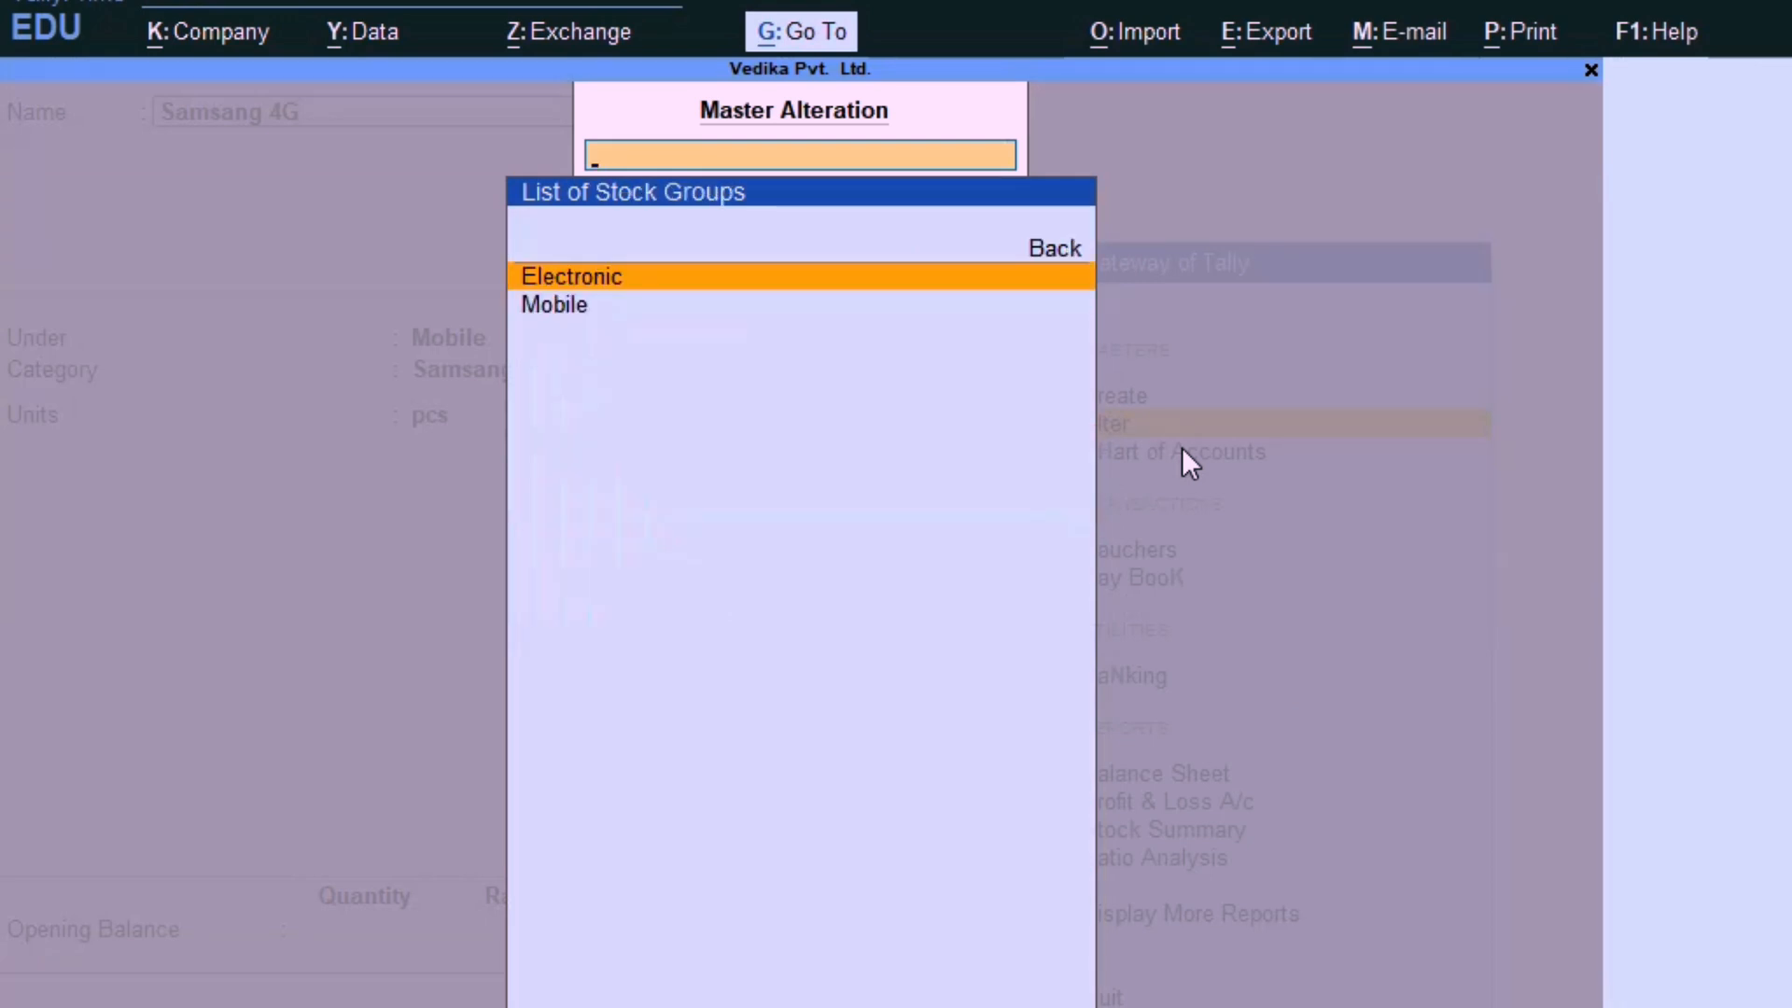
key("Down")
key("Return")
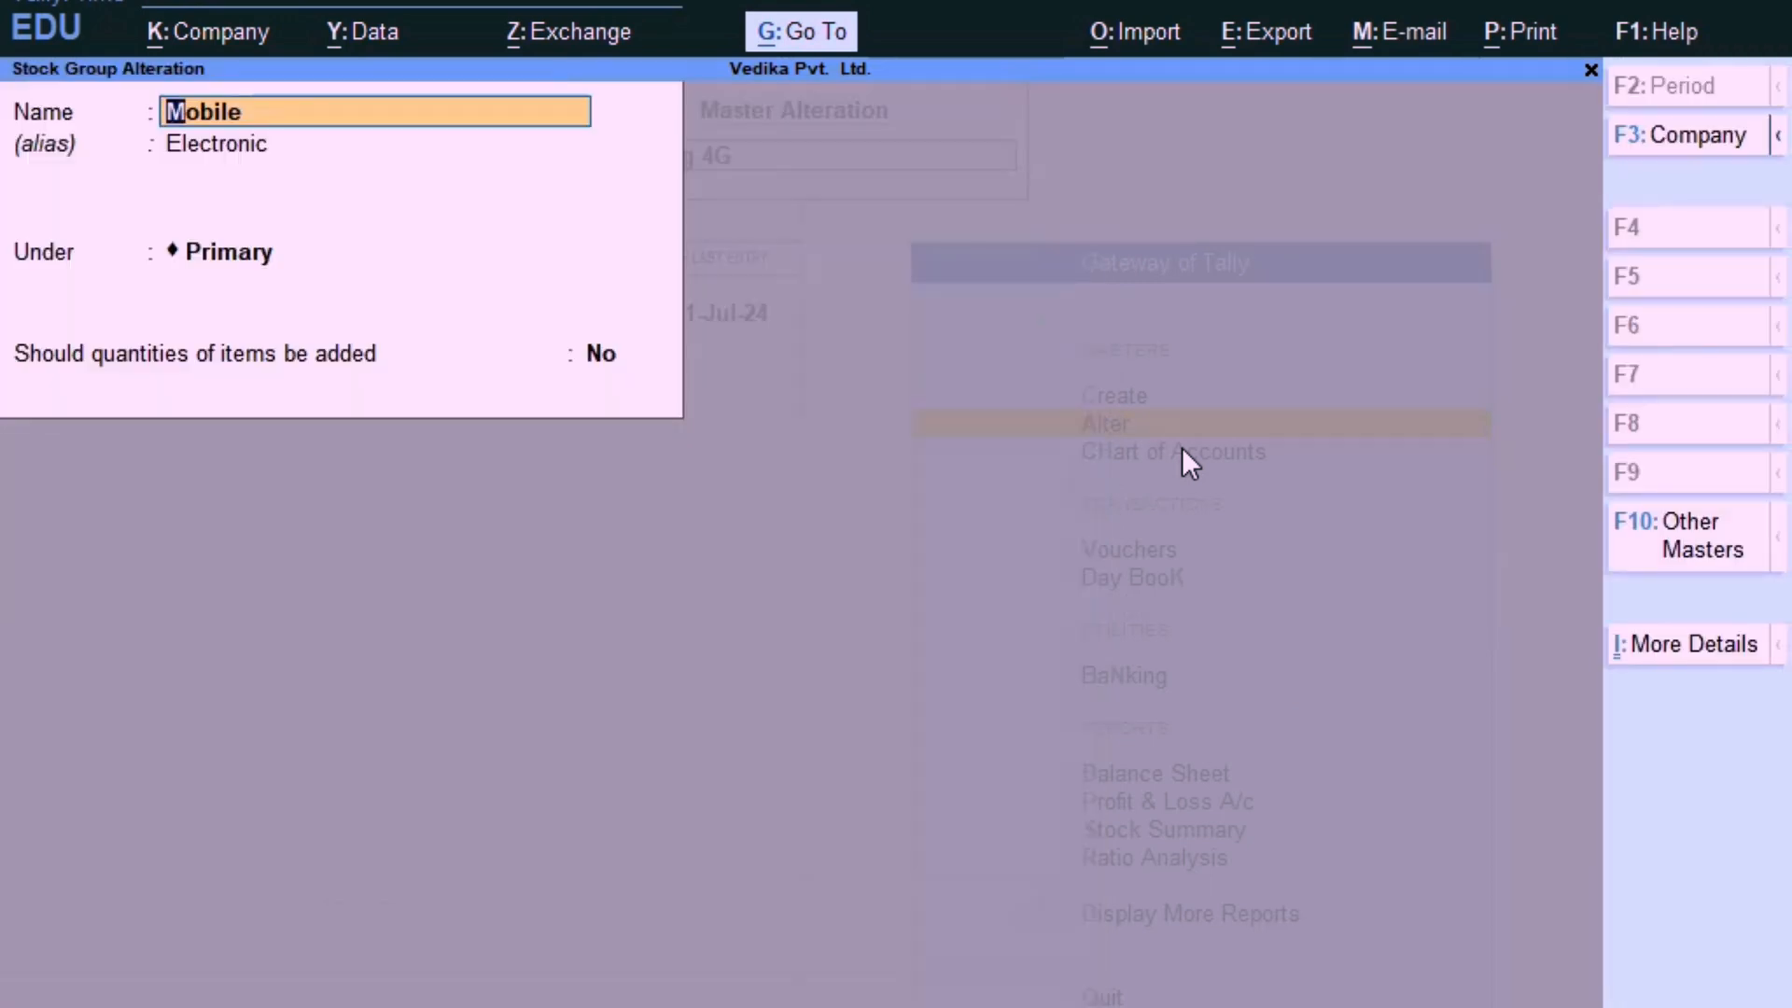
Leave the Mobile stock group without saving and return to the Gateway of Tally.
key("BackSpace")
key("Escape")
key("y")
key("Escape")
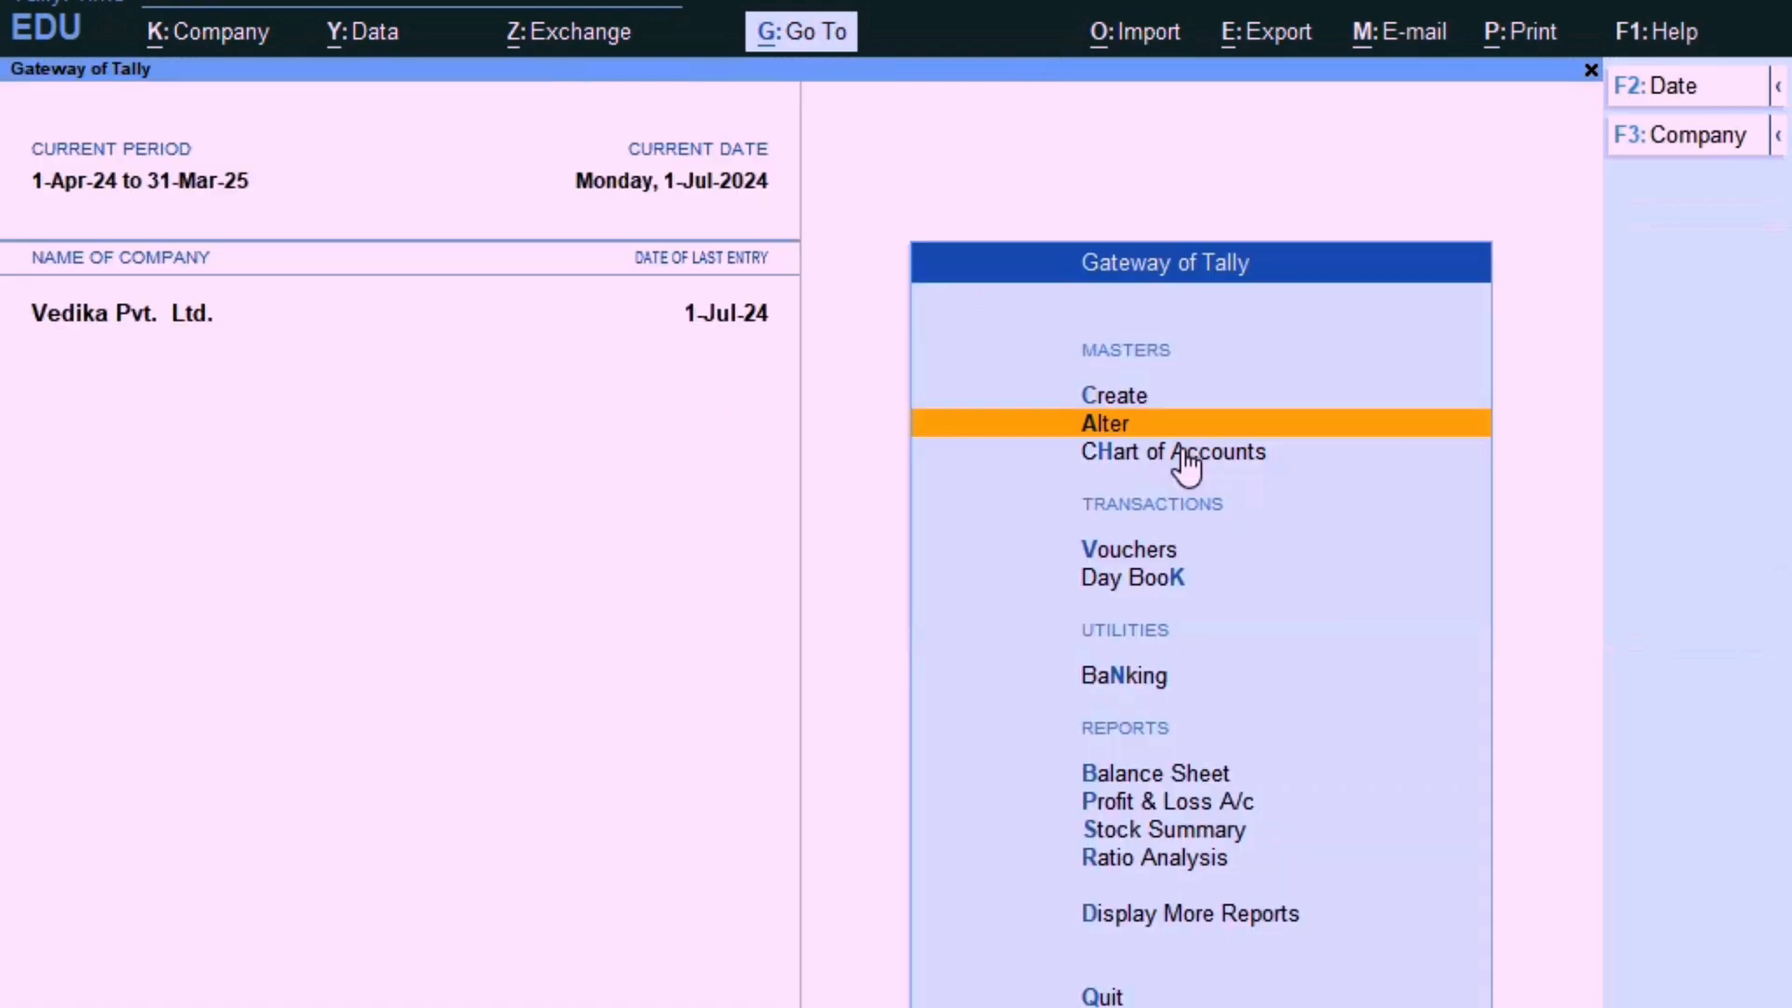
Start master creation and open a blank stock item form.
key("Up")
key("Return")
key("Down")
key("Down")
key("Down")
key("Down")
key("Down")
key("Down")
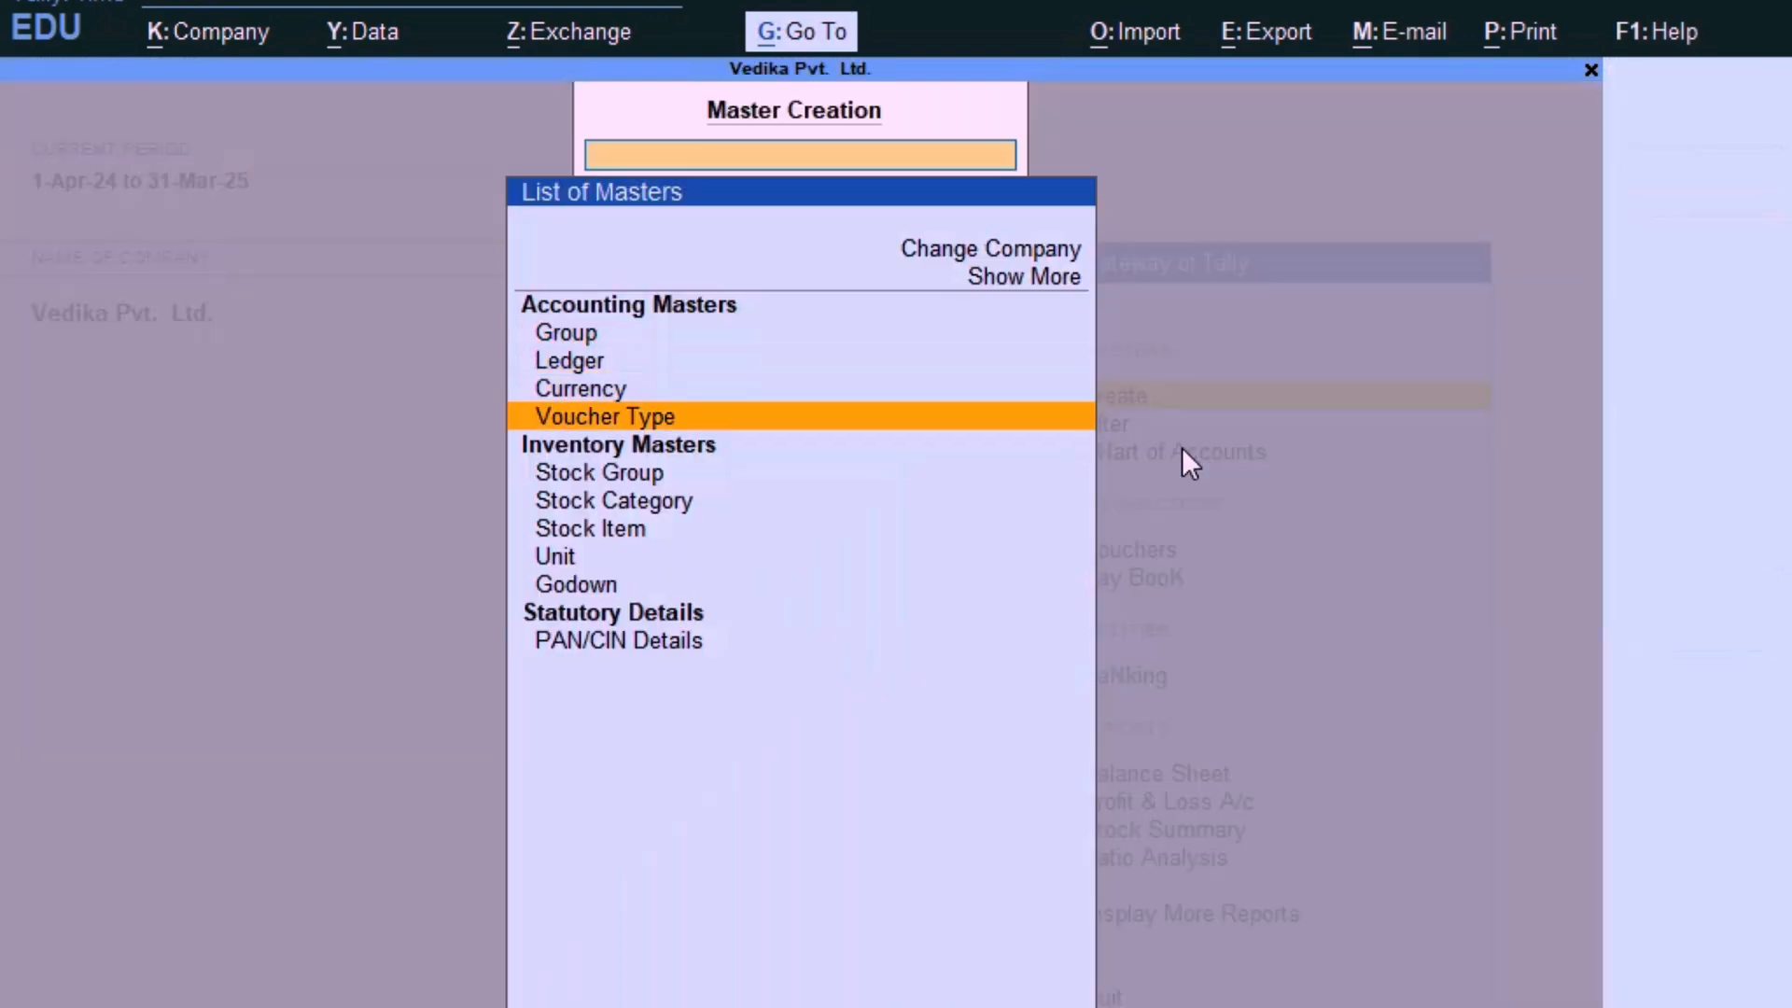
key("Return")
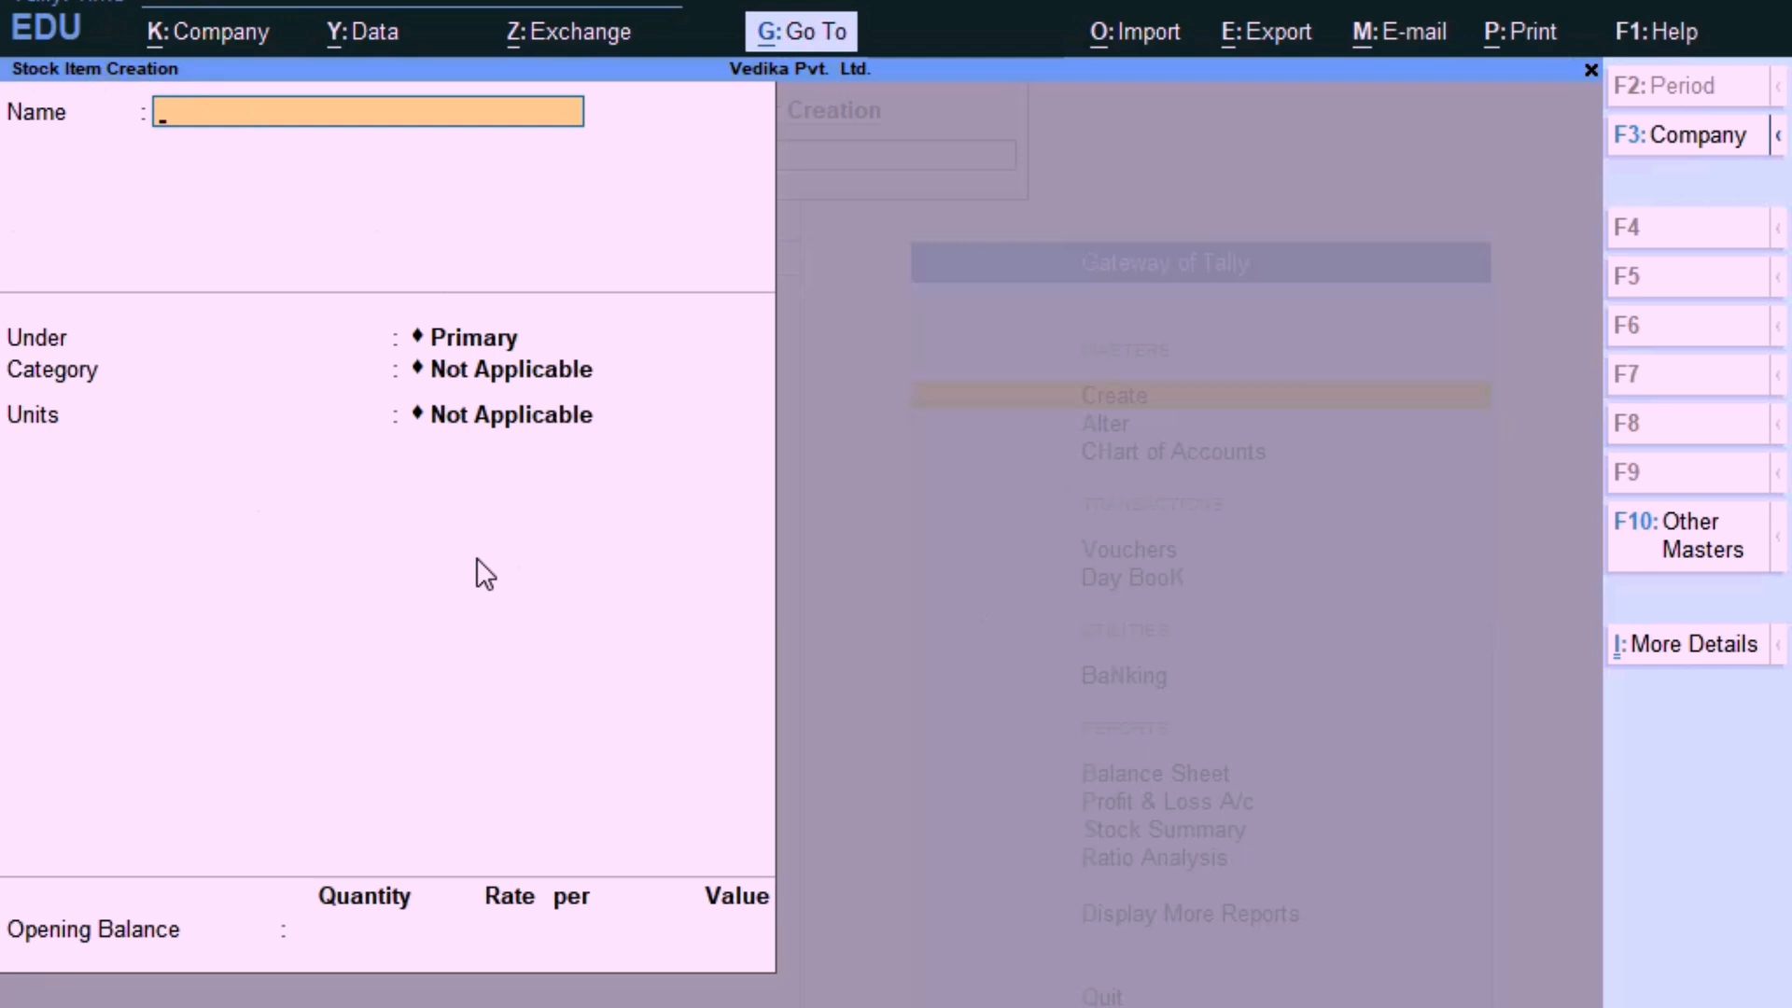
Switch from the stock item form to ledger creation, and leave it without creating a ledger.
left_click(1714, 561)
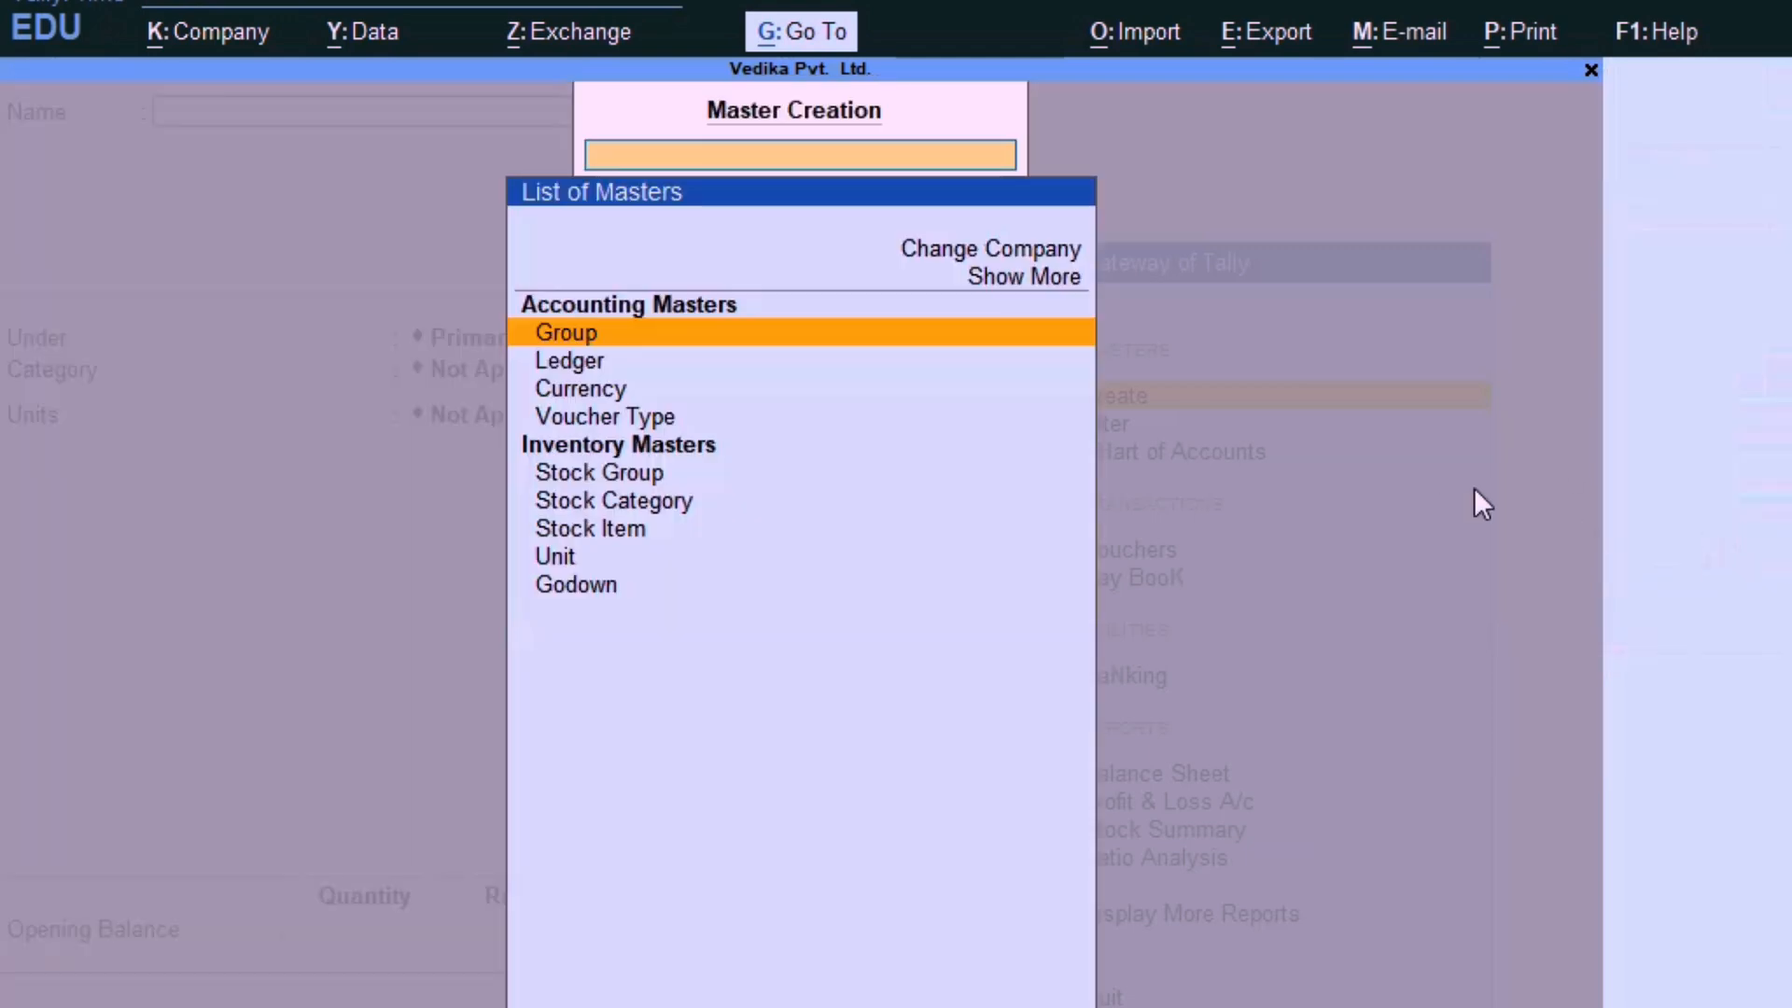
key("Down")
key("Return")
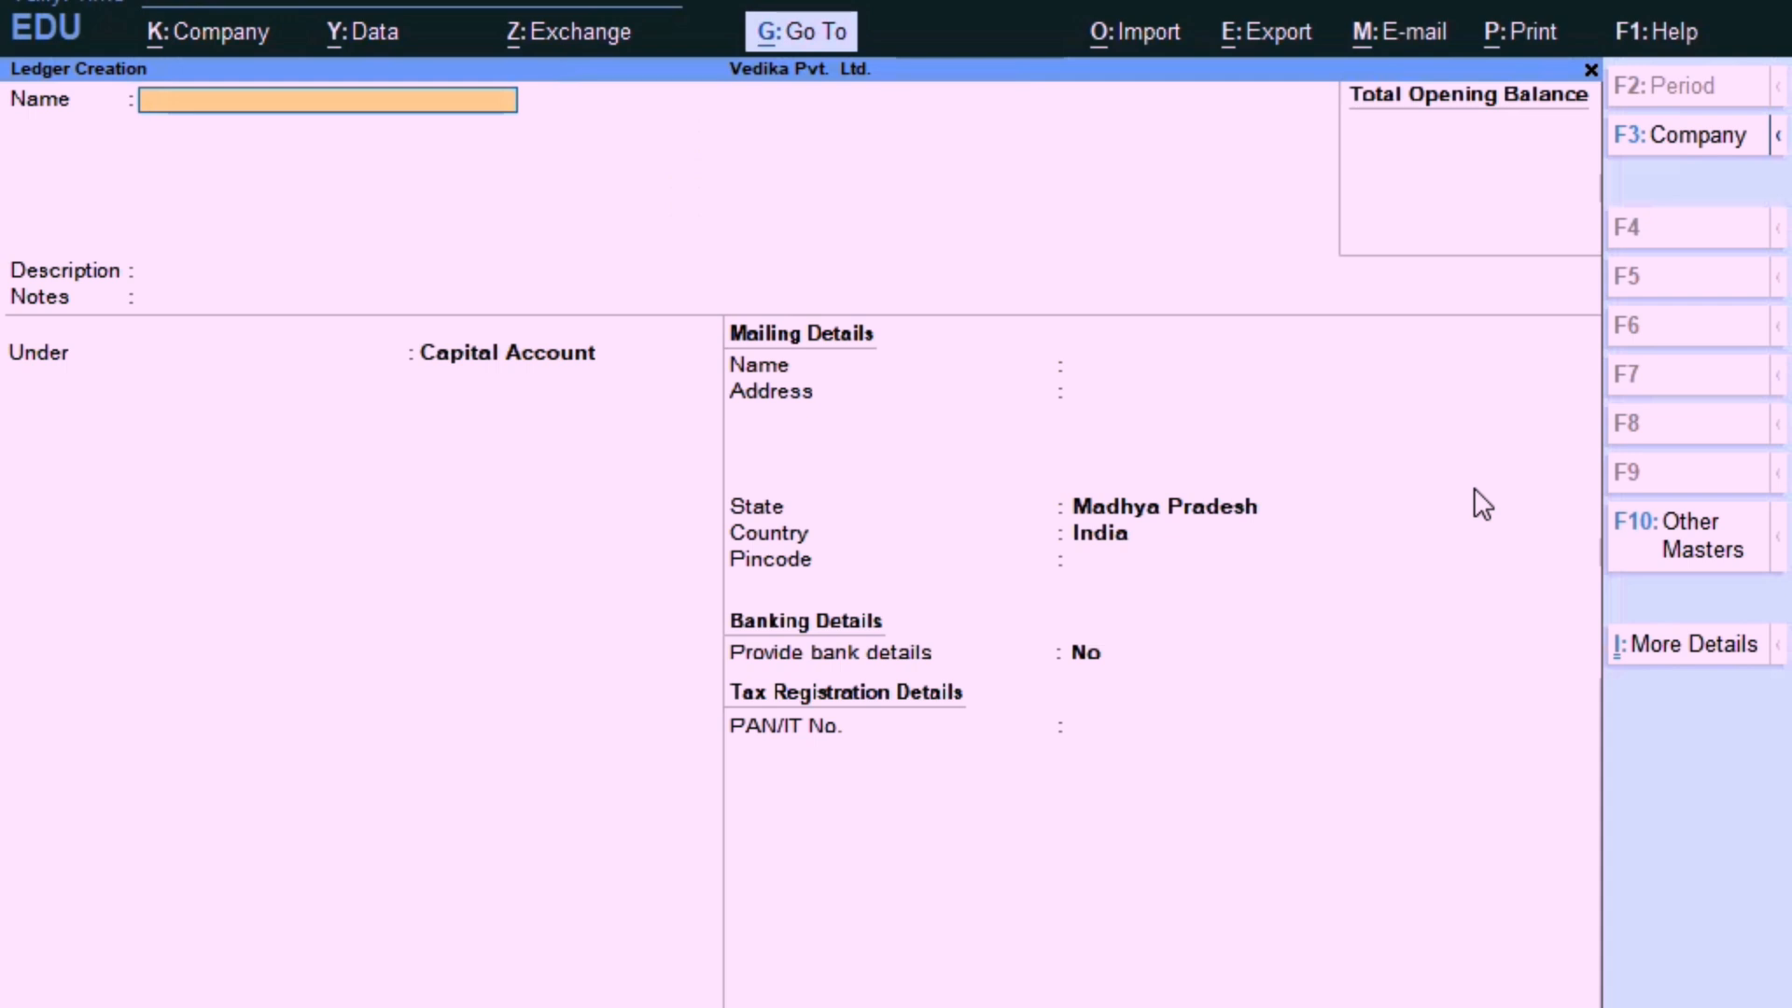
key("Escape")
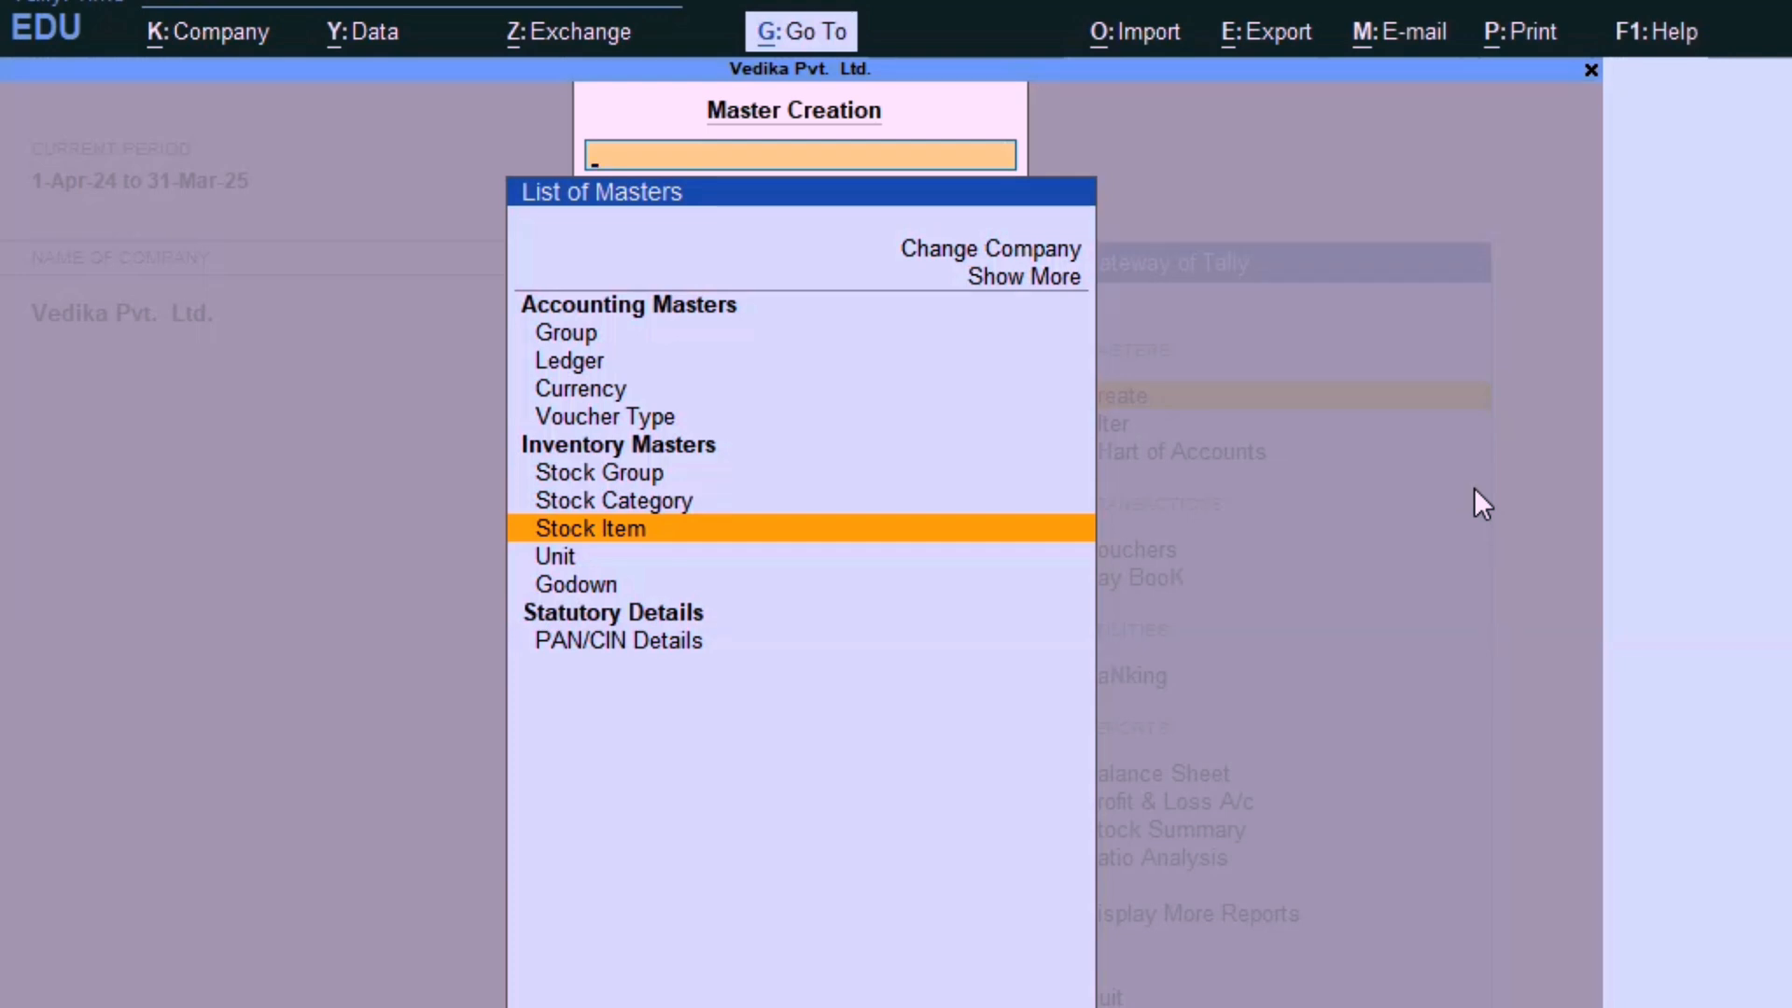
Reopen the stock item creation form, view its list of additional stock item details, and close the list.
key("Return")
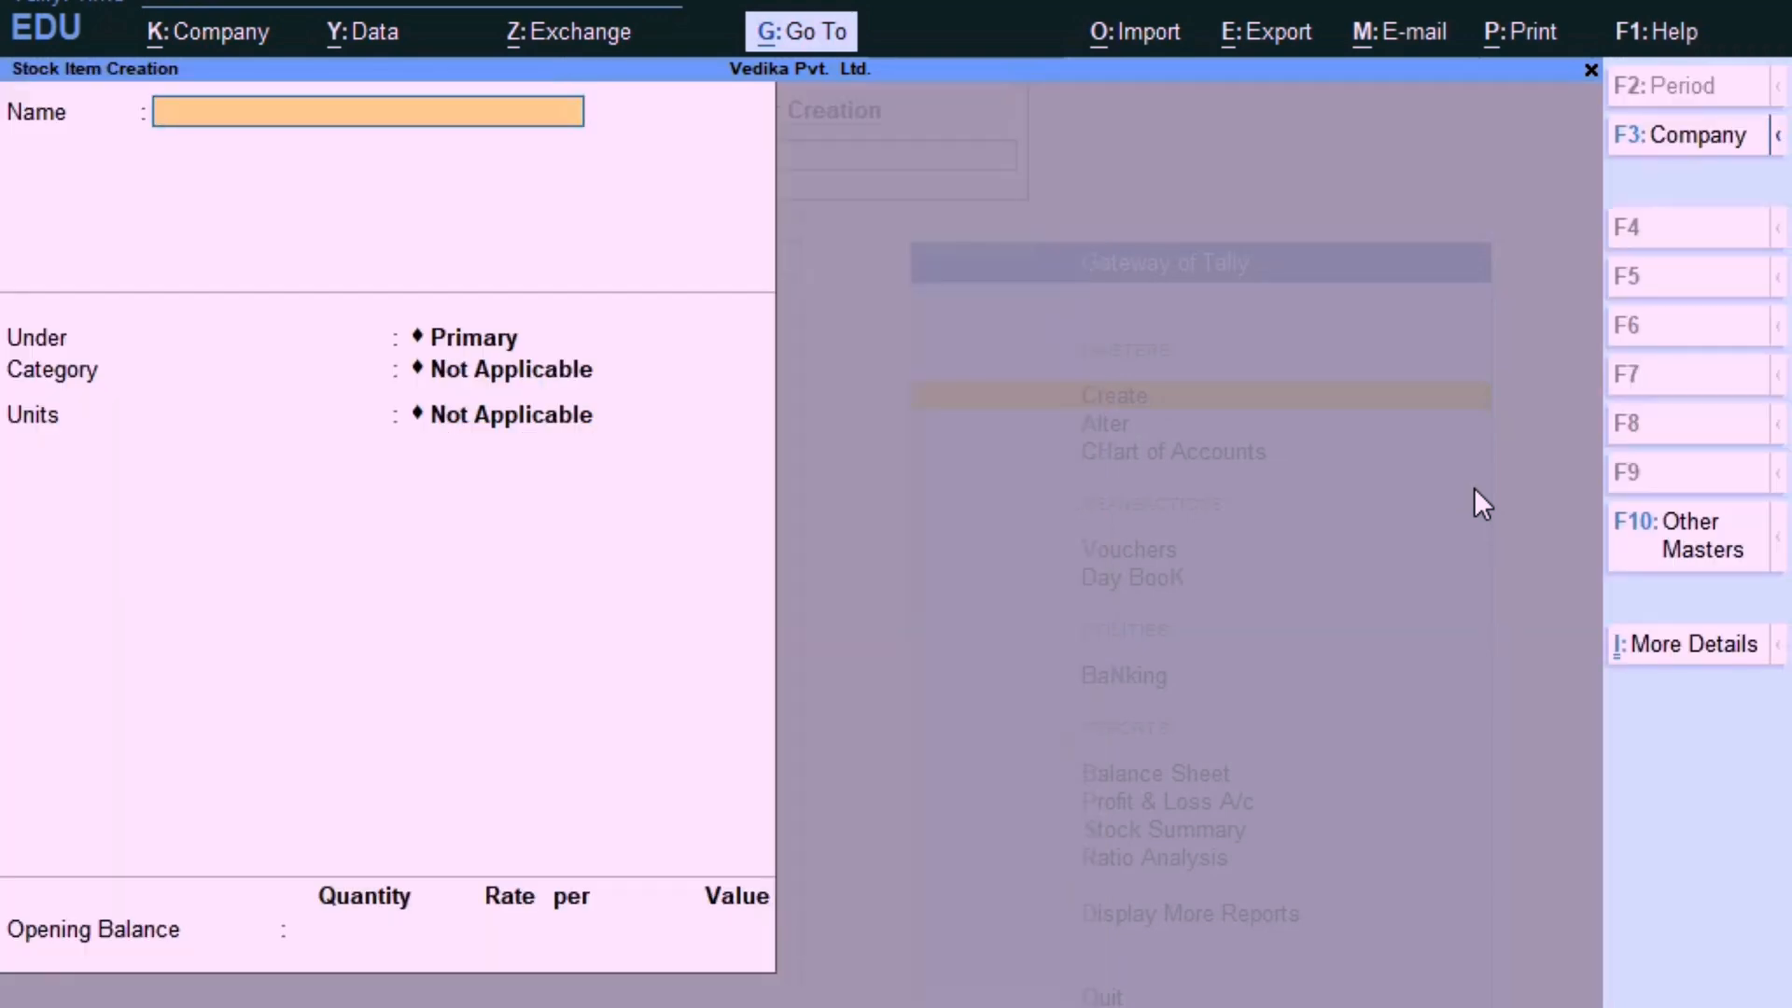
left_click(1677, 648)
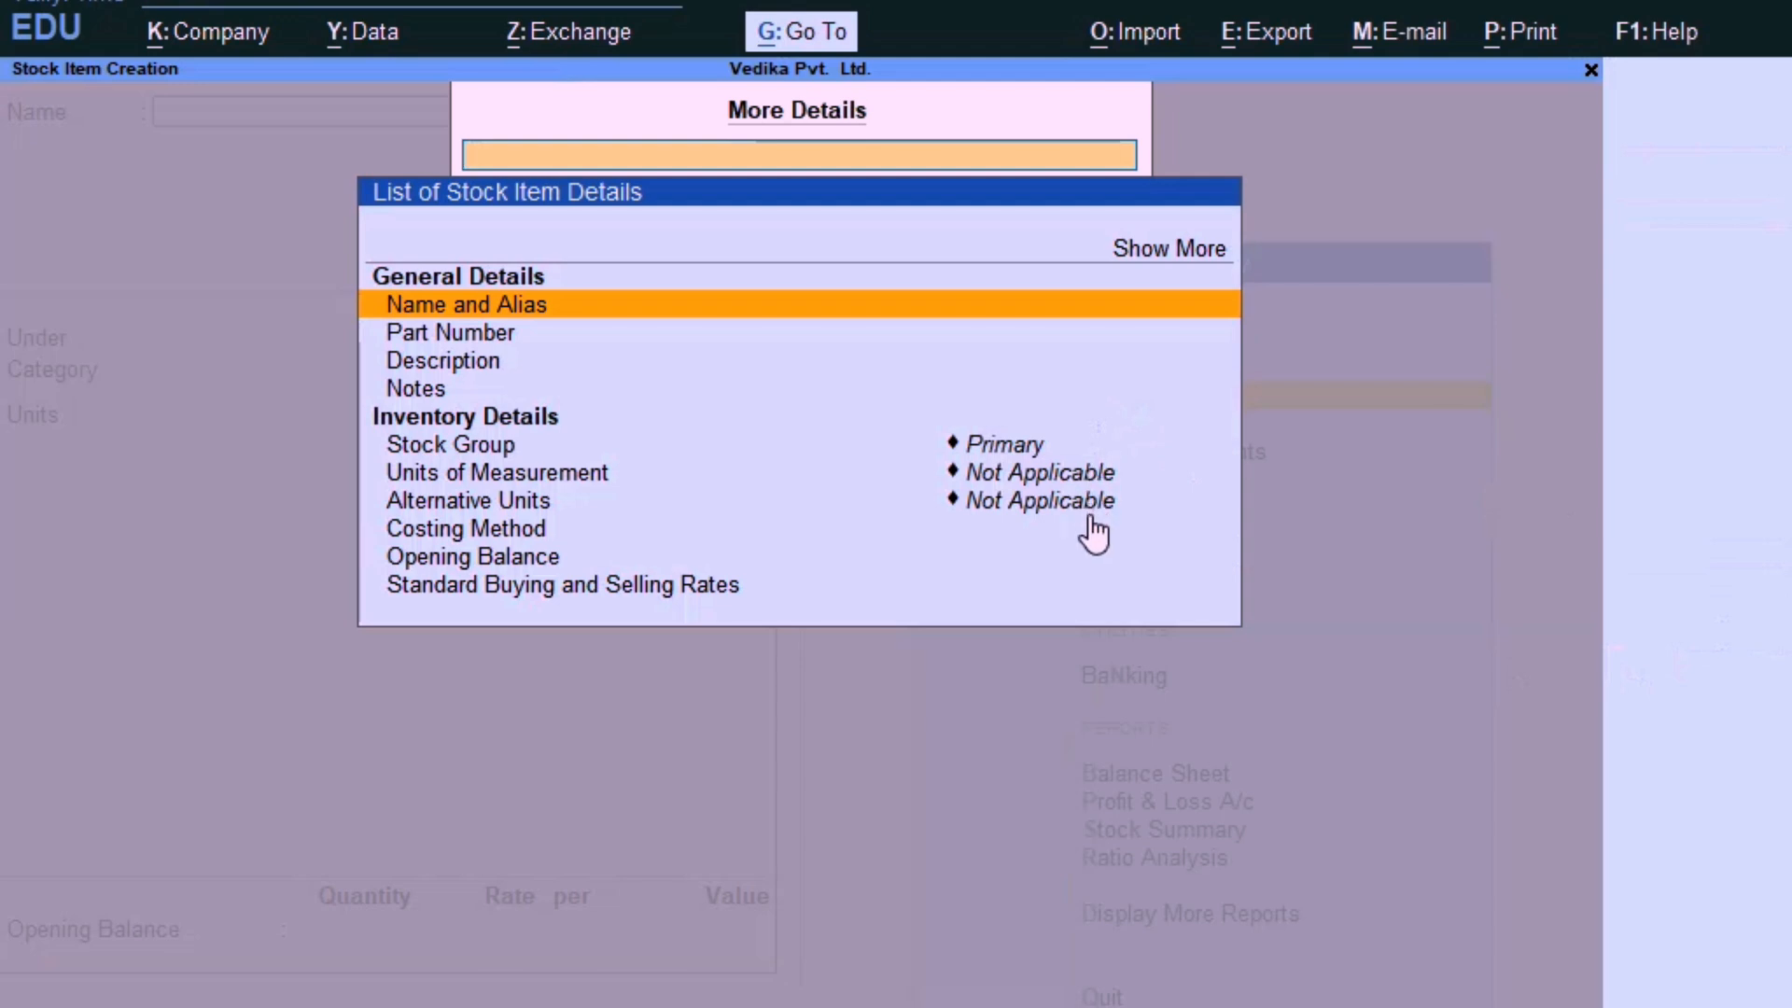
key("Escape")
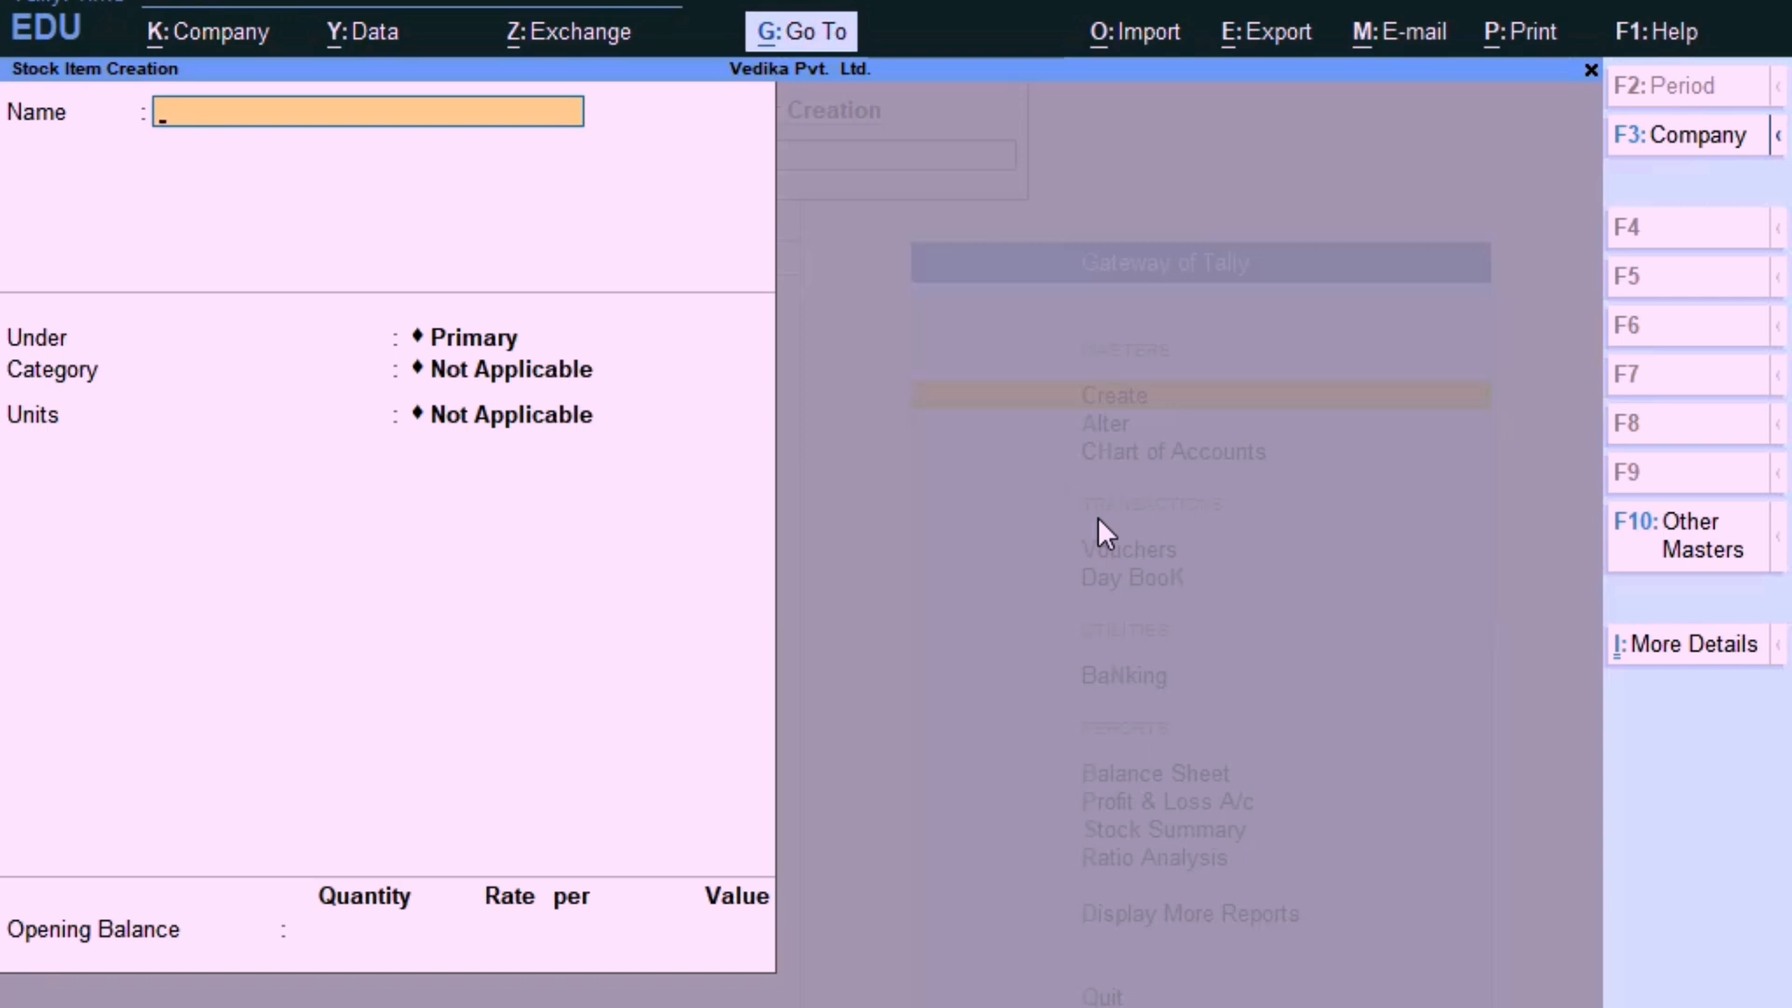
Open the stock item configuration and review its General Details and Inventory Details options.
key("F12")
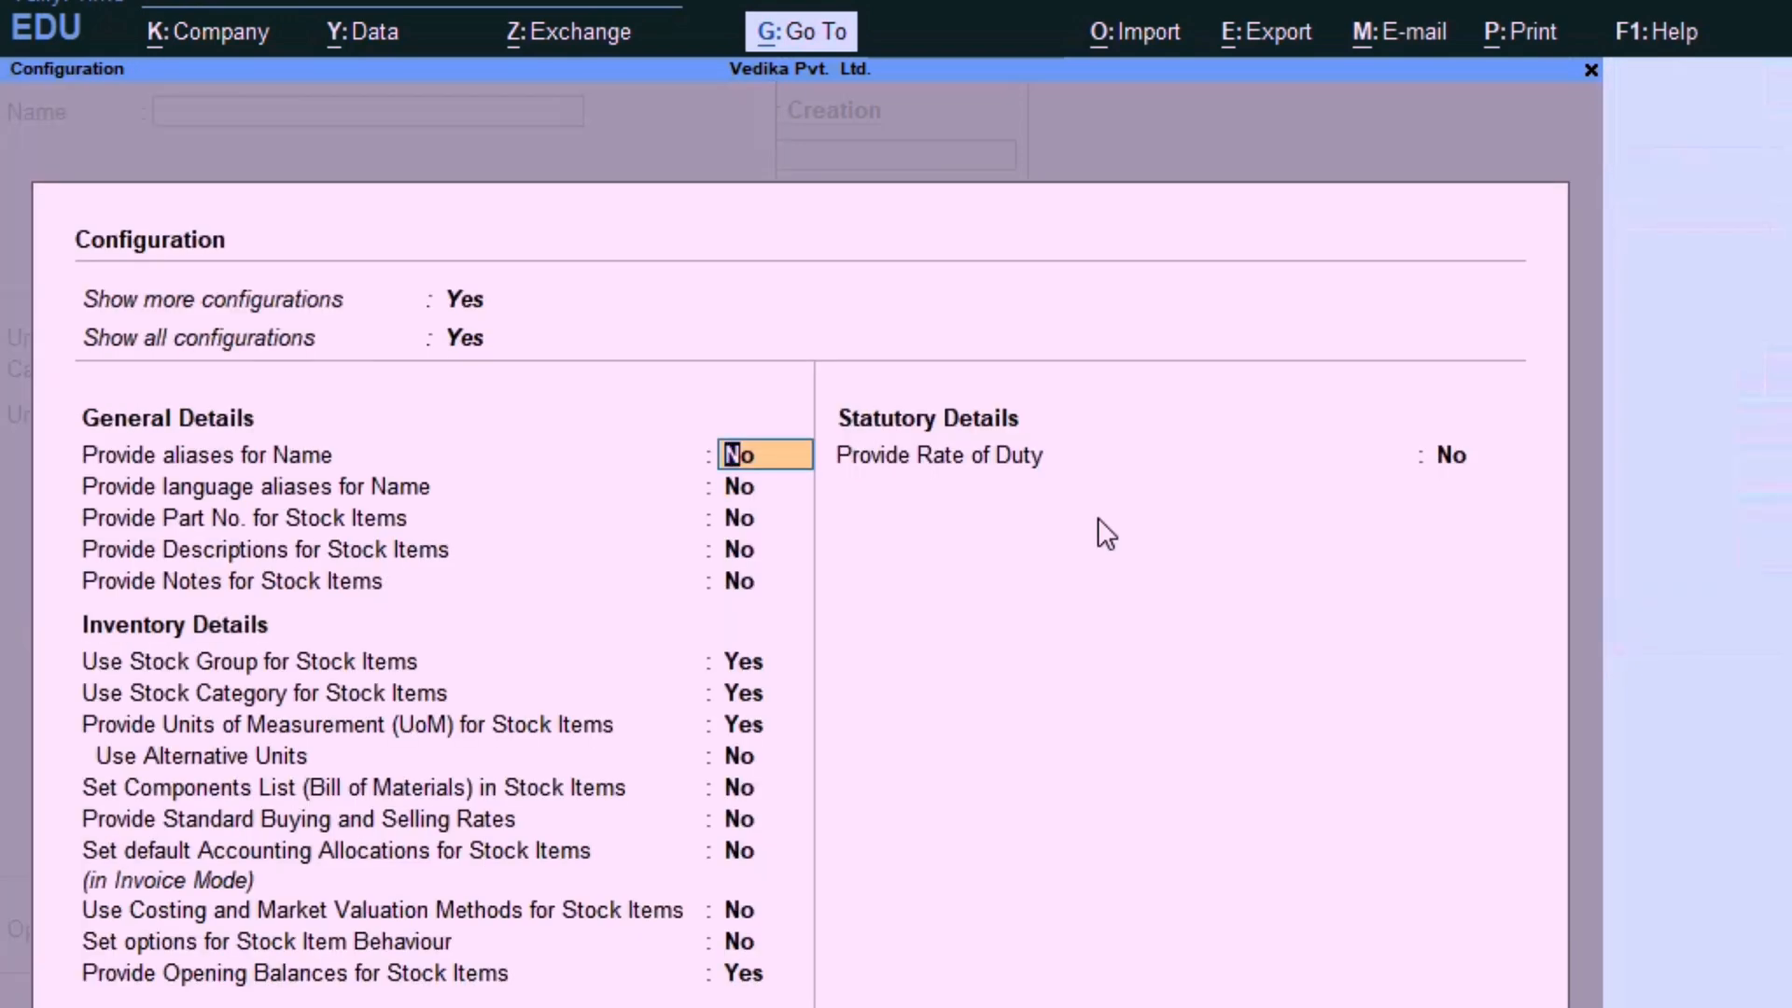
key("Down")
key("Down")
key("Down")
key("Down")
key("Down")
key("Down")
key("Down")
key("Down")
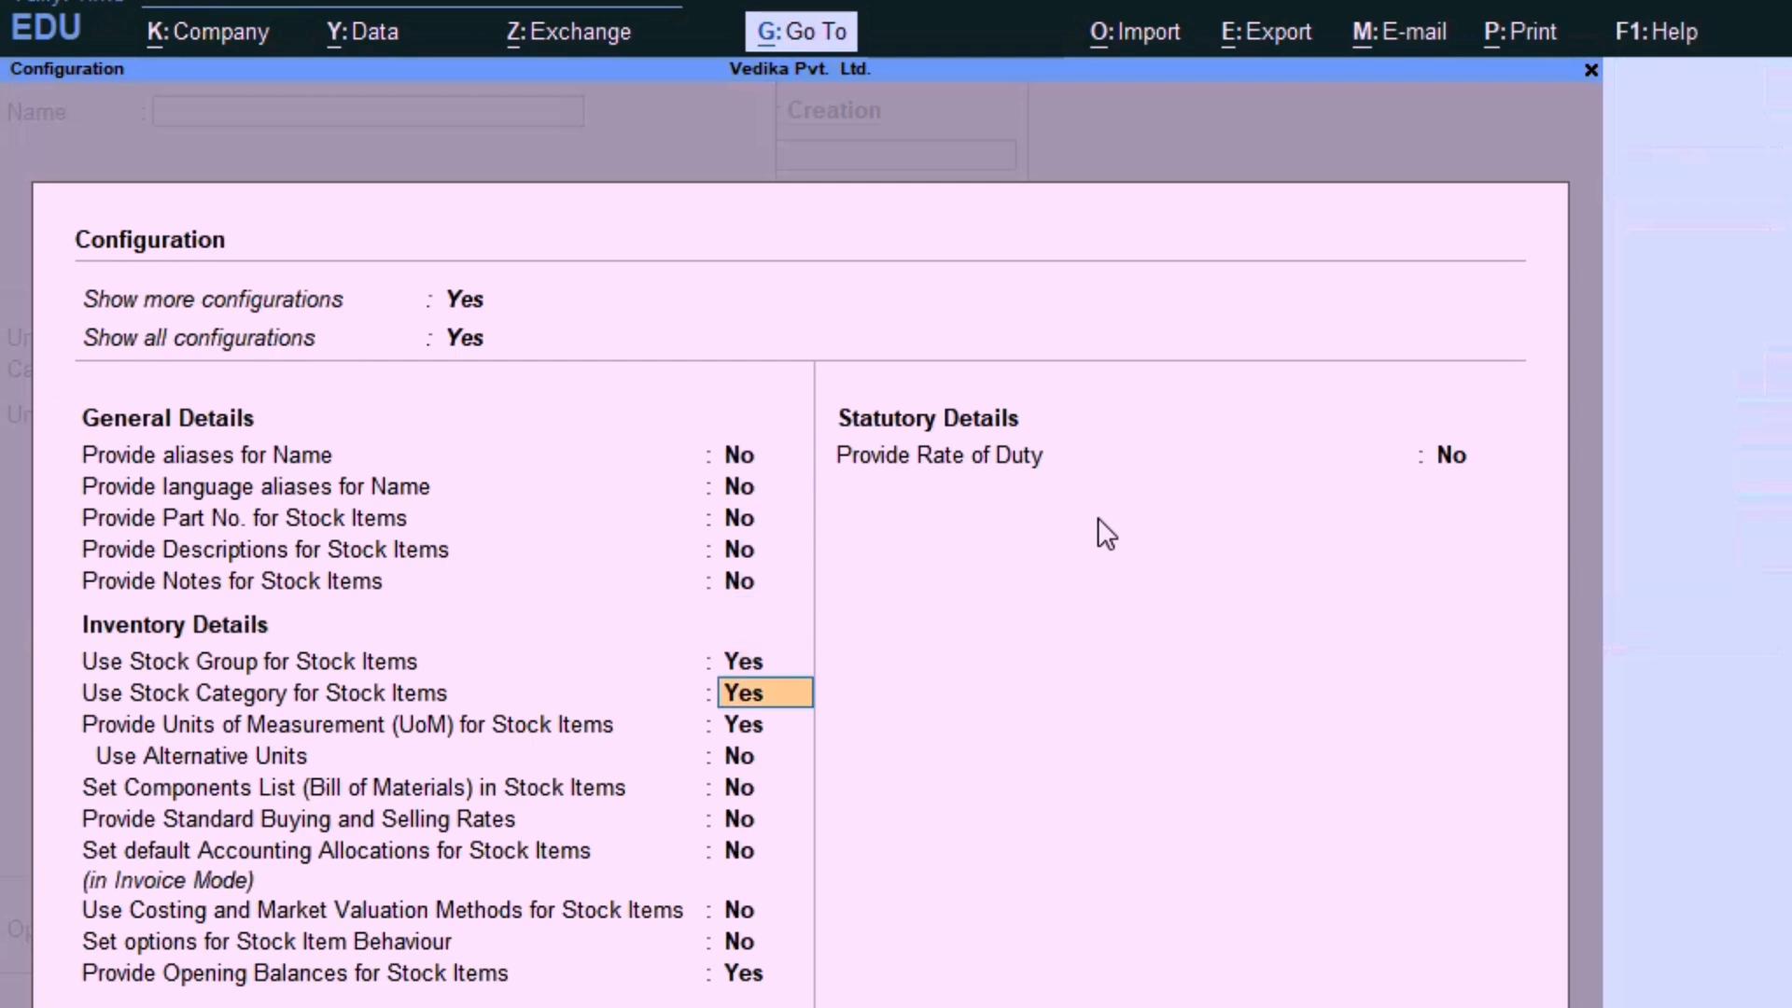
key("Up")
key("Up")
key("Up")
key("Up")
key("Up")
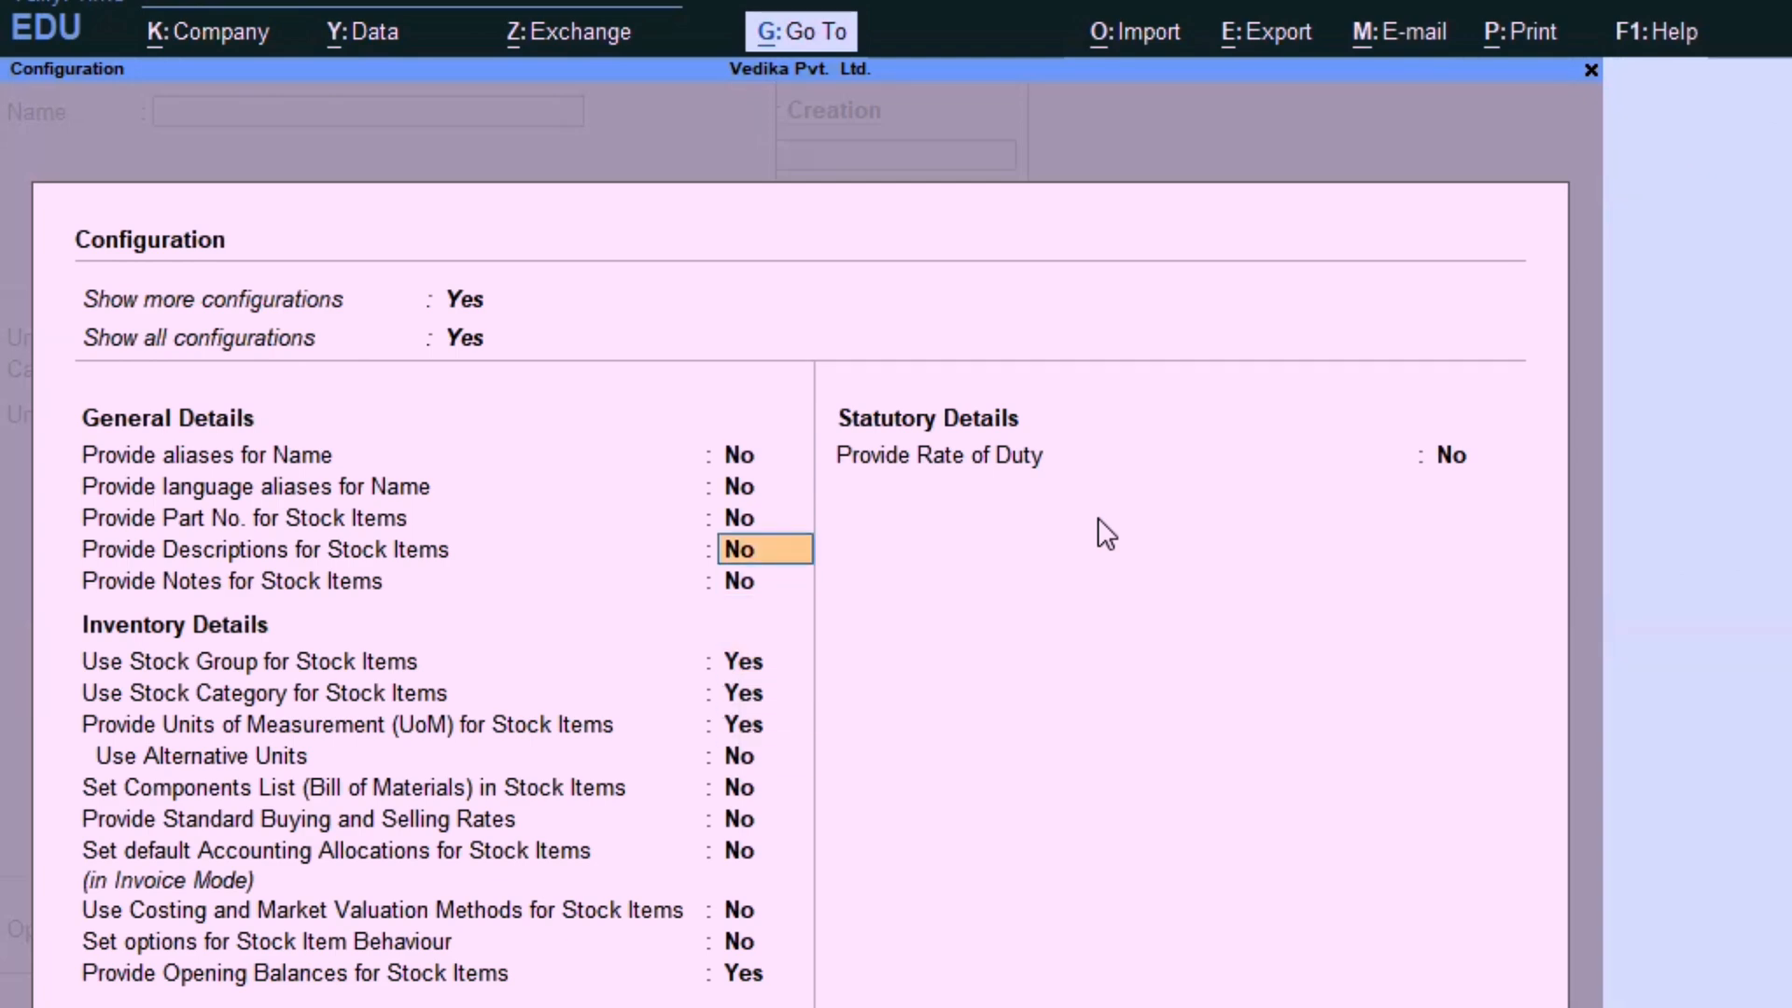
Accept the stock item configuration as is, leave the creation form, and return to the Gateway of Tally.
key("ctrl+a")
key("Escape")
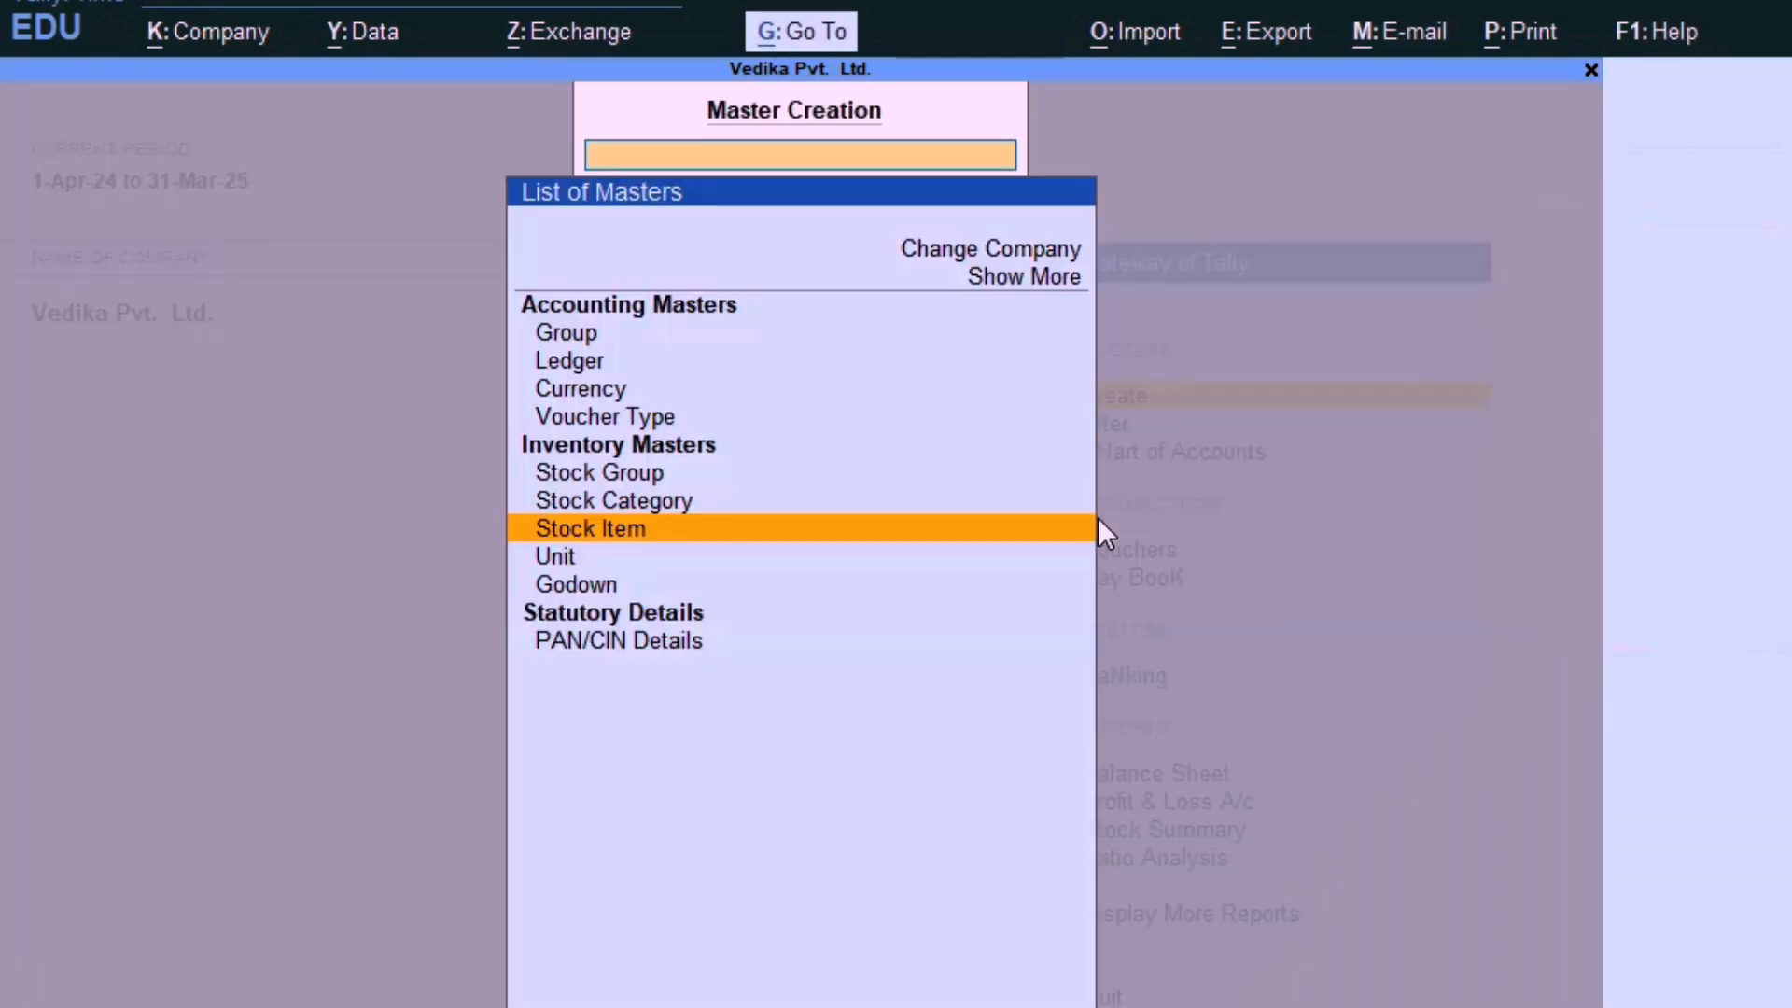
key("Escape")
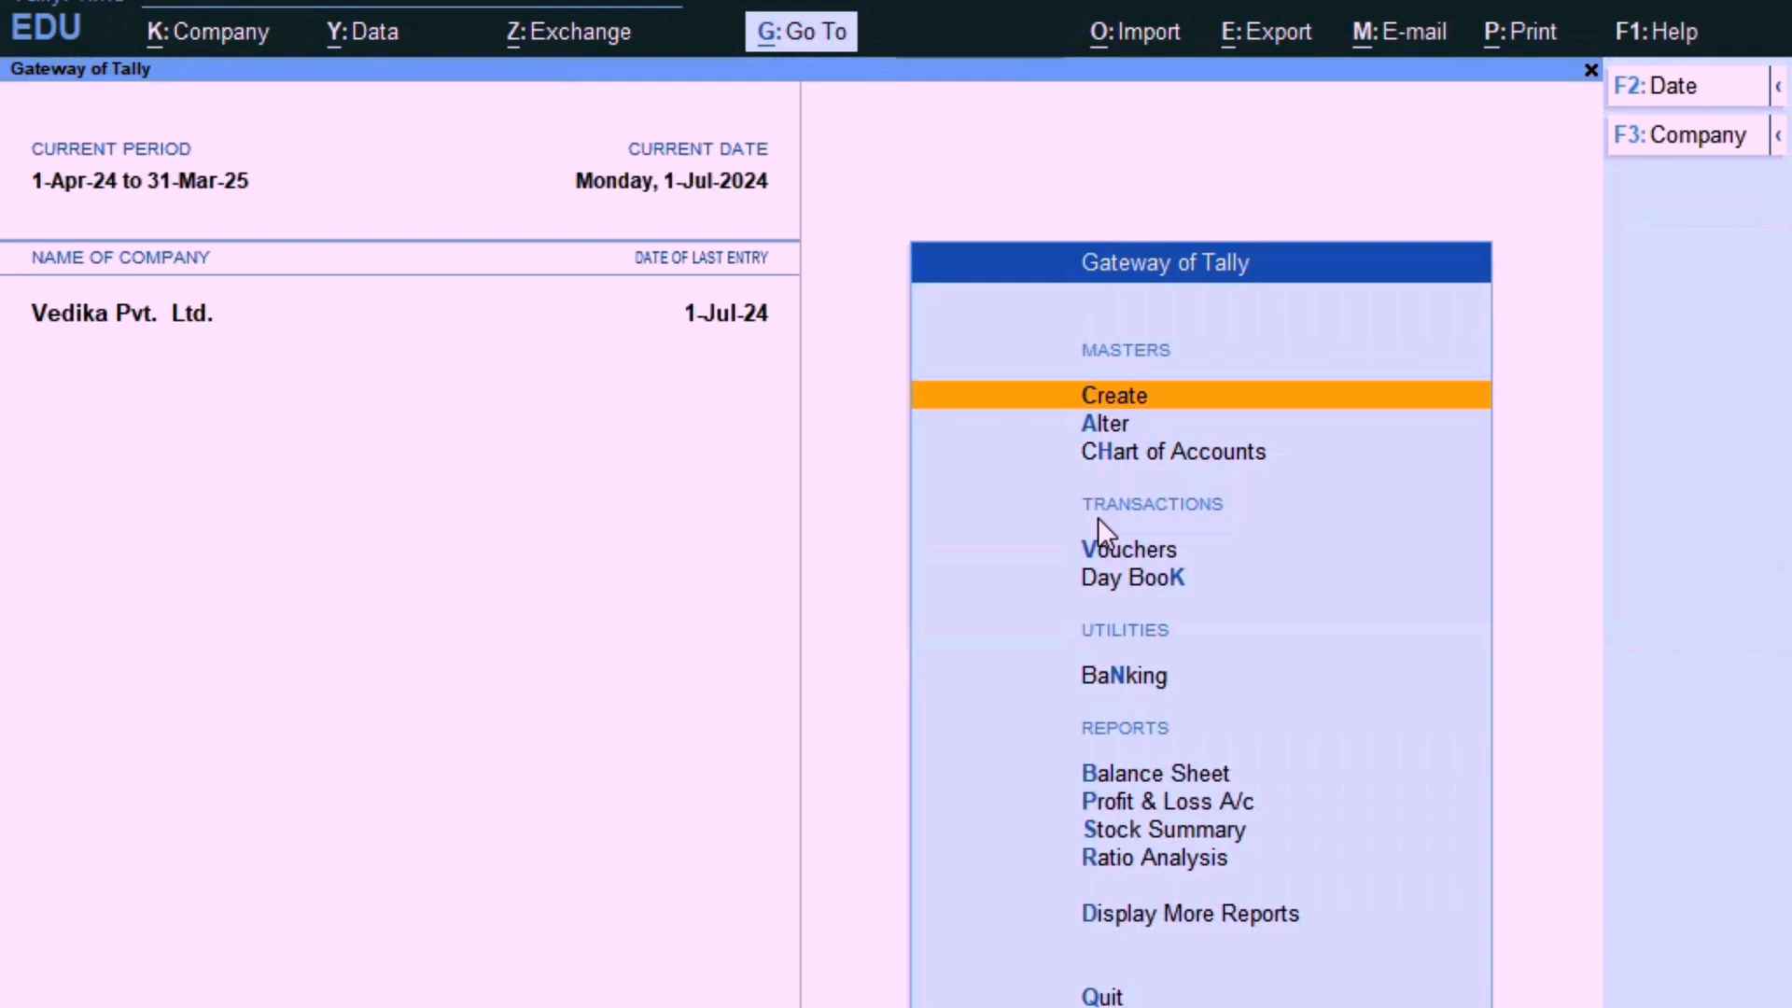